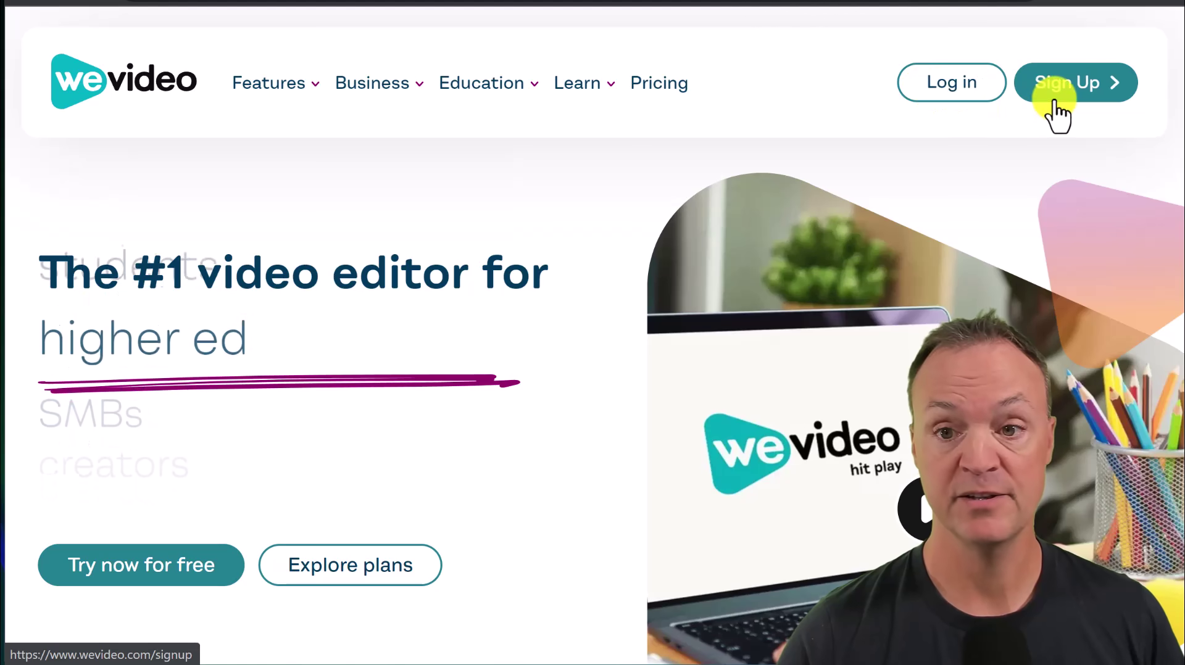
Step: Open the WeVideo login page and log in with the Google account
left_click(951, 93)
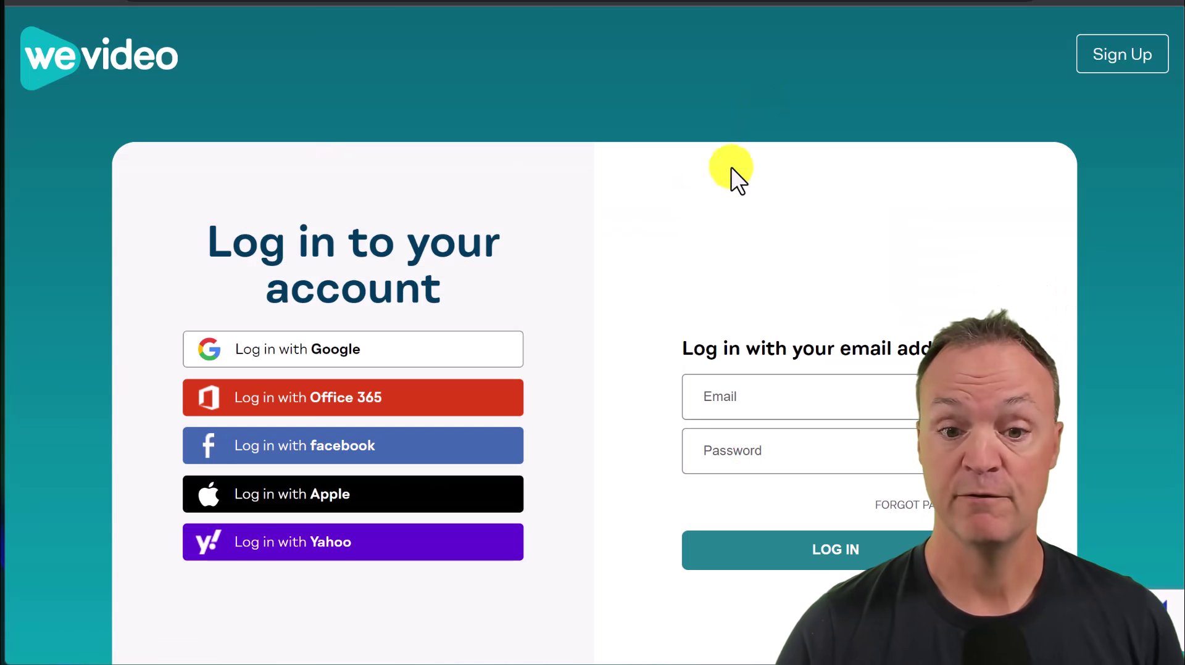
scroll(679, 290, "down", 2)
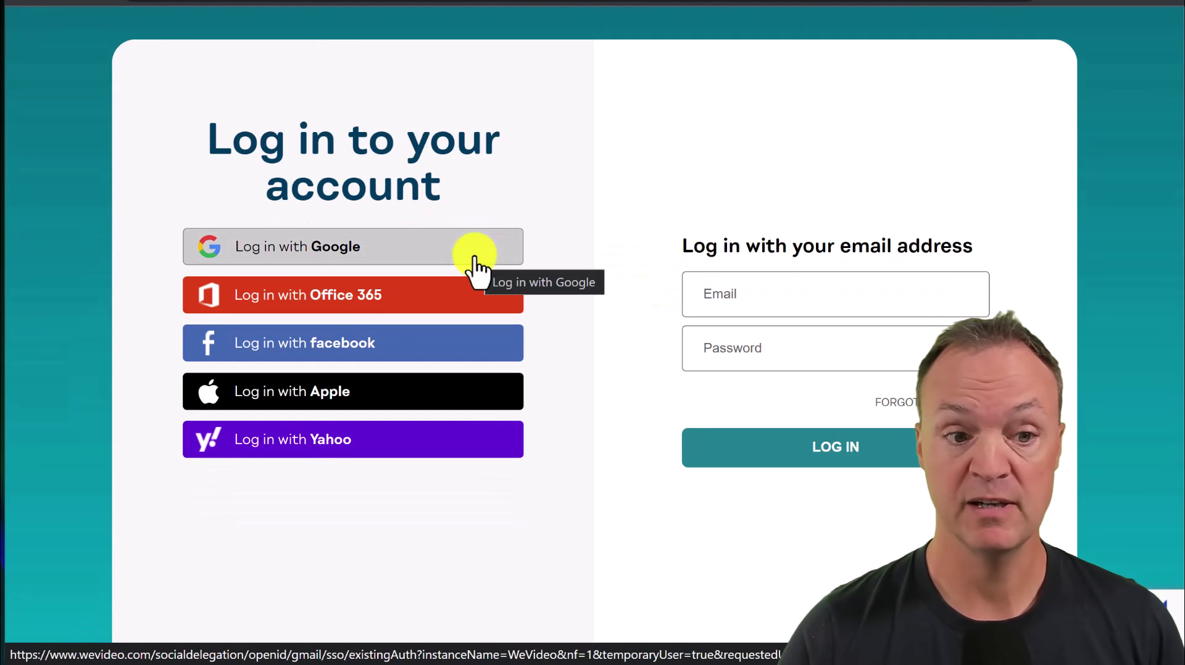
left_click(474, 259)
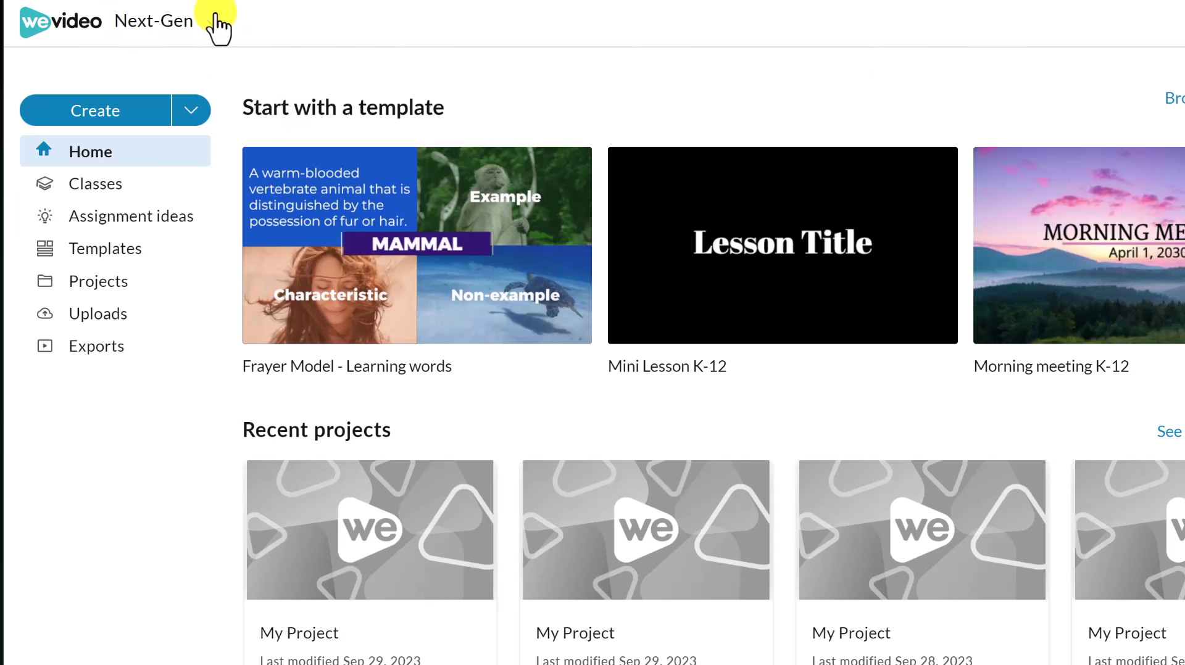
left_click(210, 26)
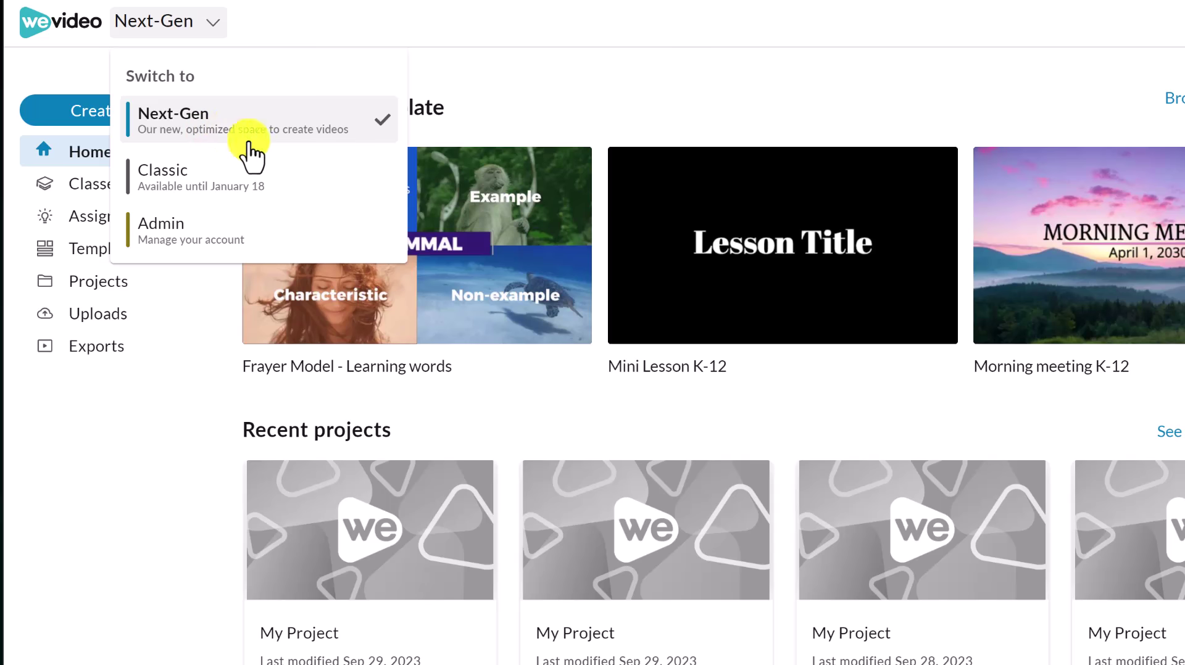
left_click(178, 431)
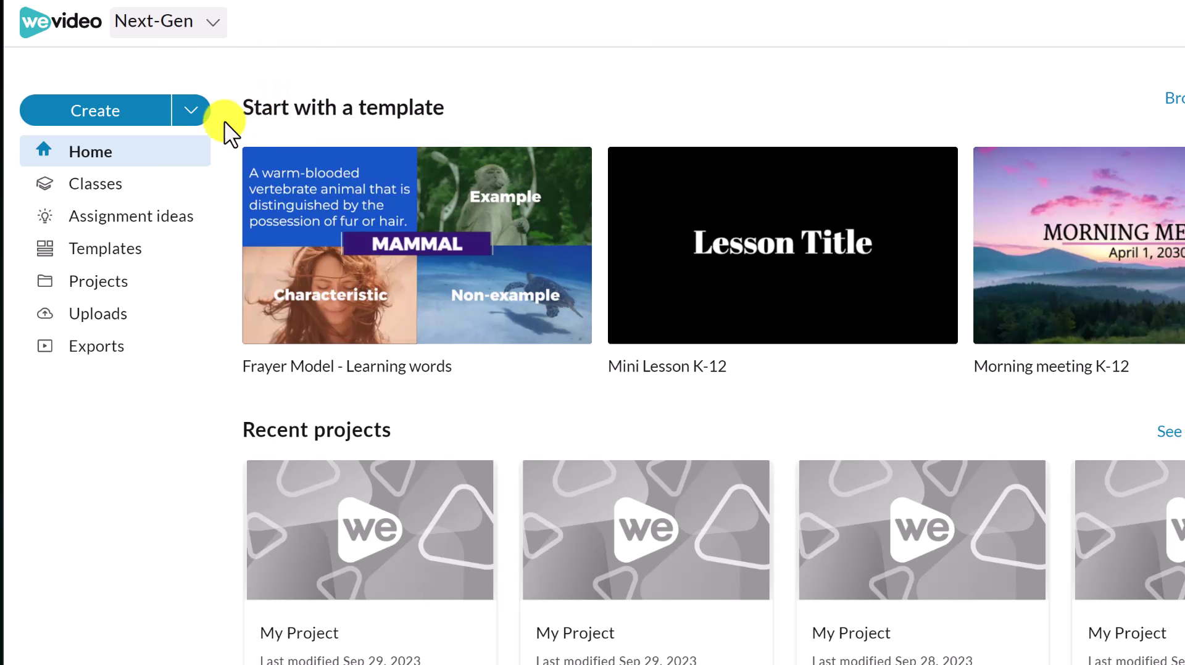
Step: Create a new video project from the home page
left_click(199, 111)
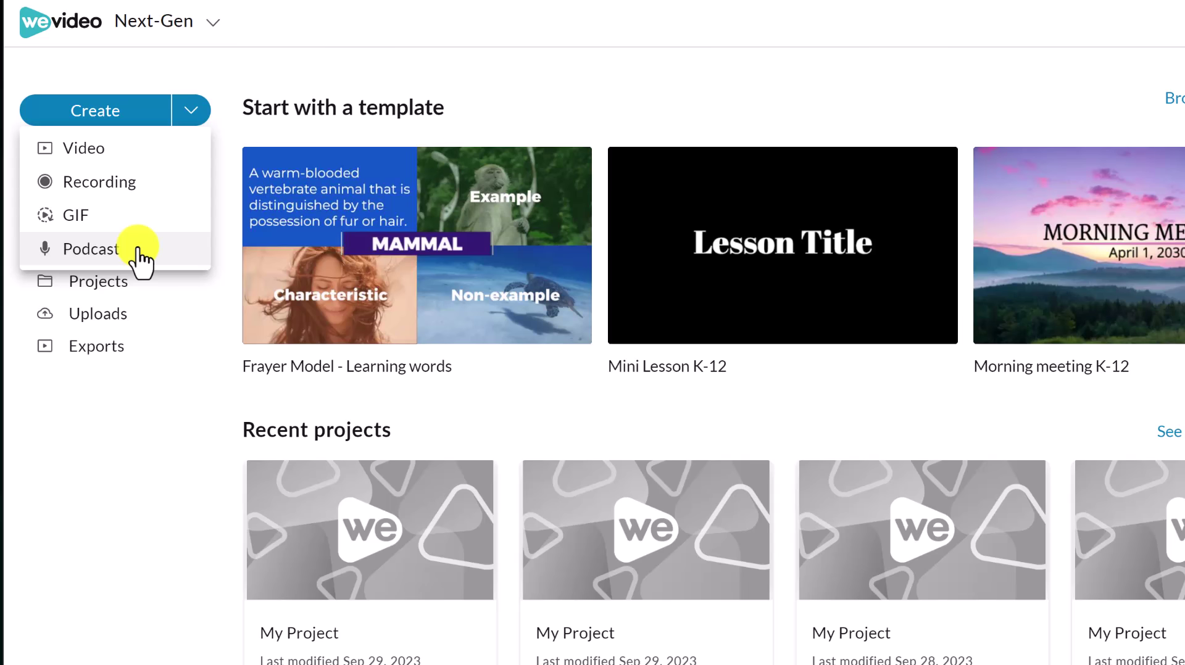
left_click(93, 151)
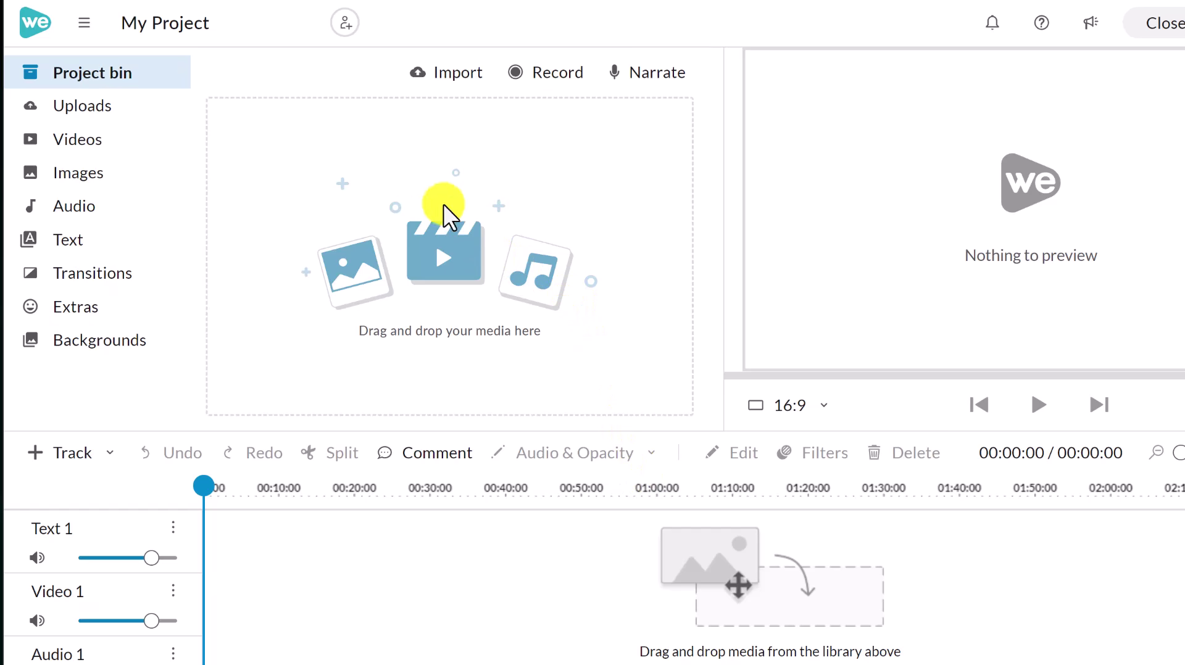
left_click(92, 27)
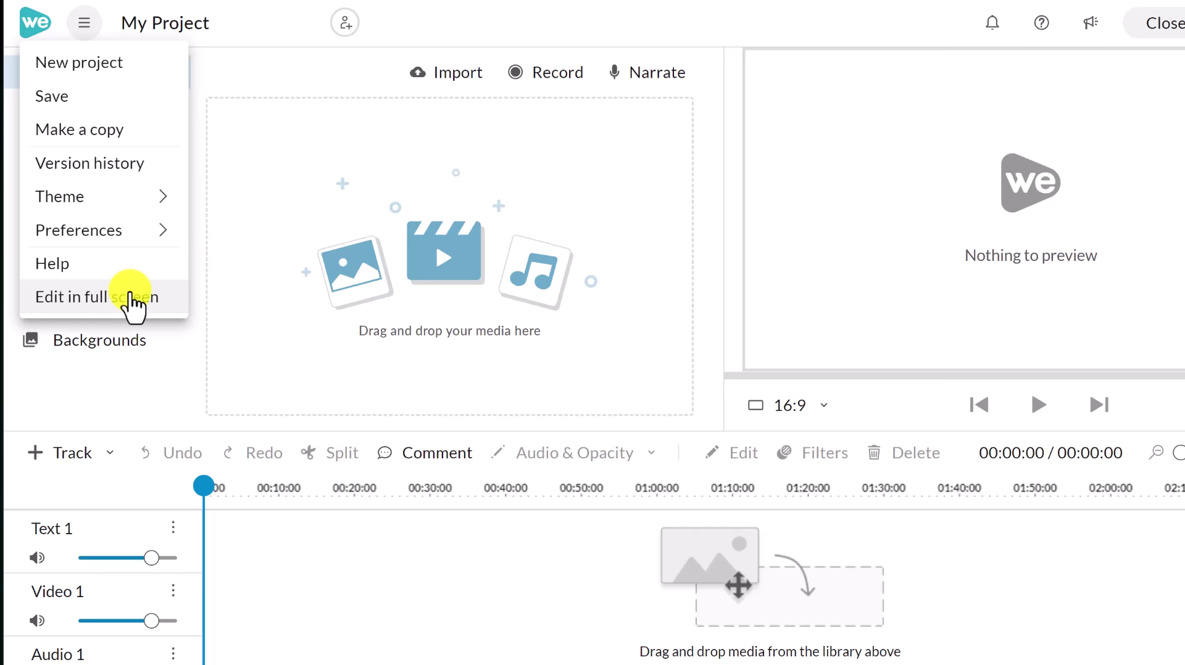
left_click(295, 34)
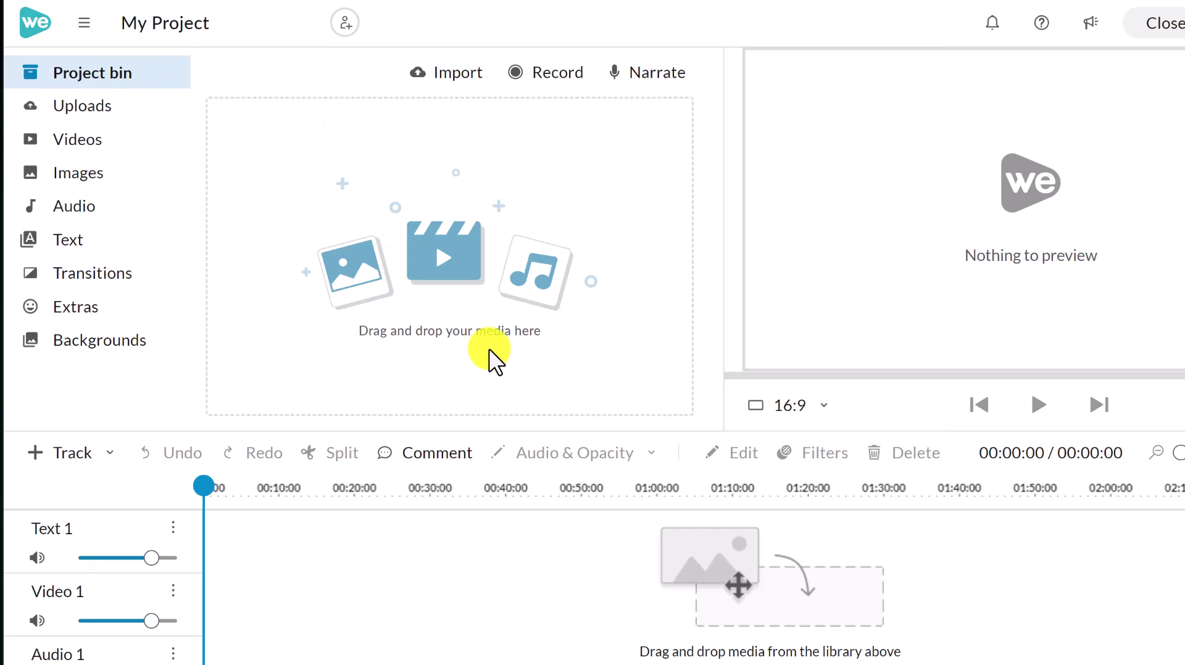
left_click(825, 407)
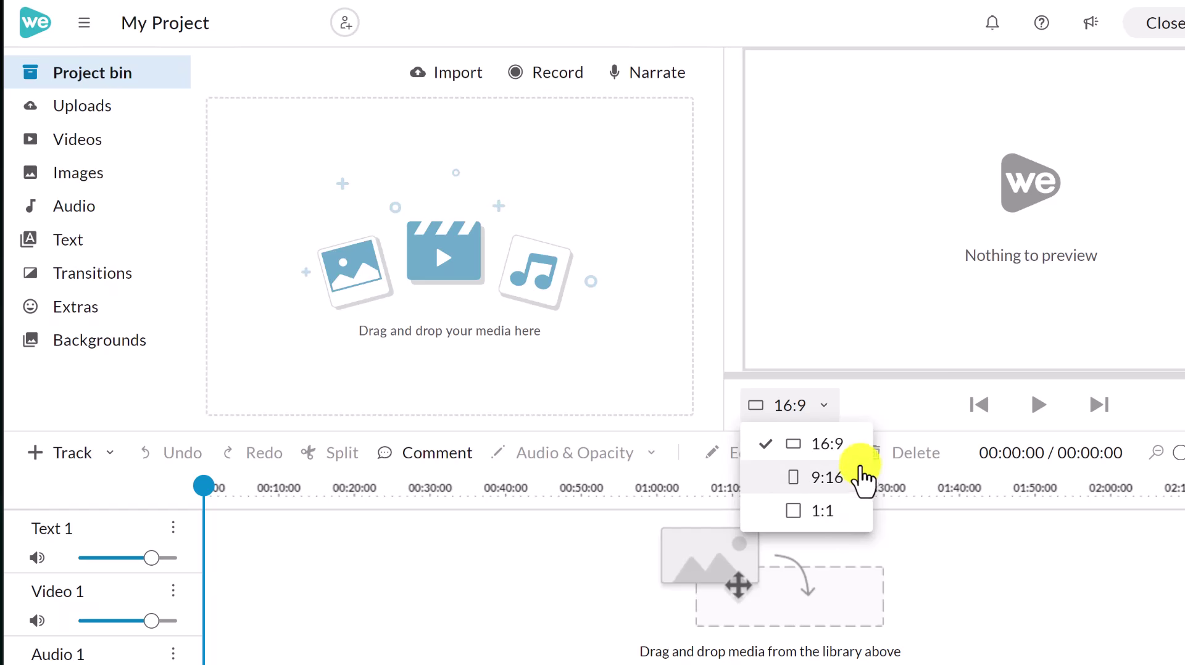
left_click(891, 404)
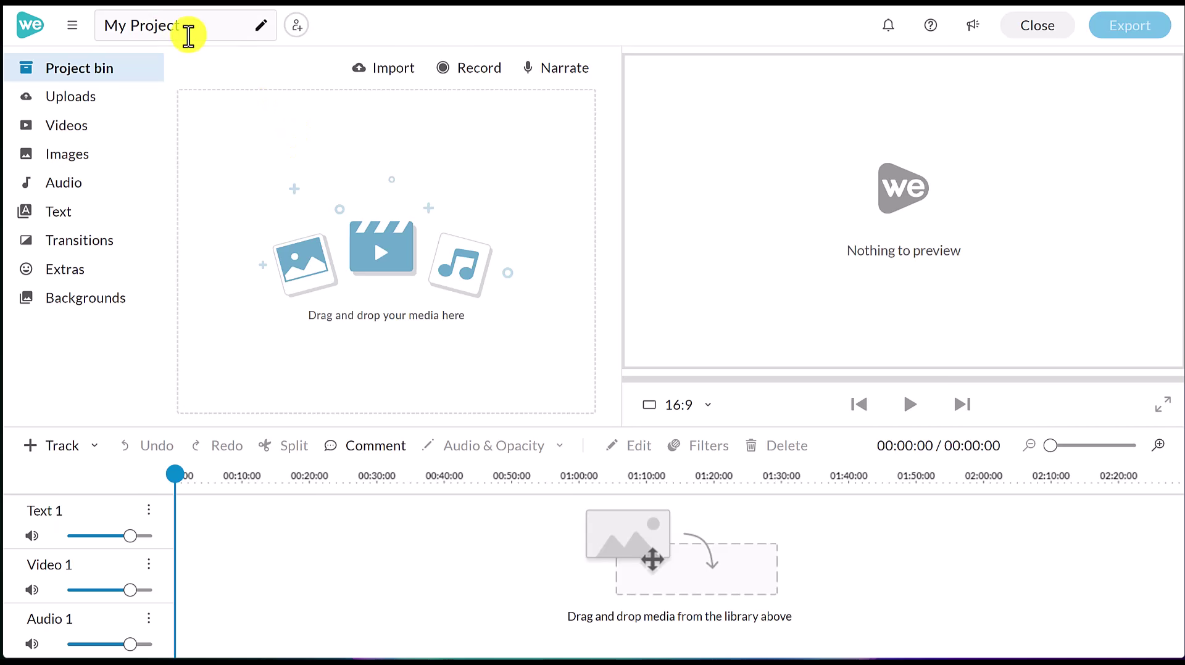
Step: Rename the project as "Example Video"
left_click_drag(190, 30, 103, 25)
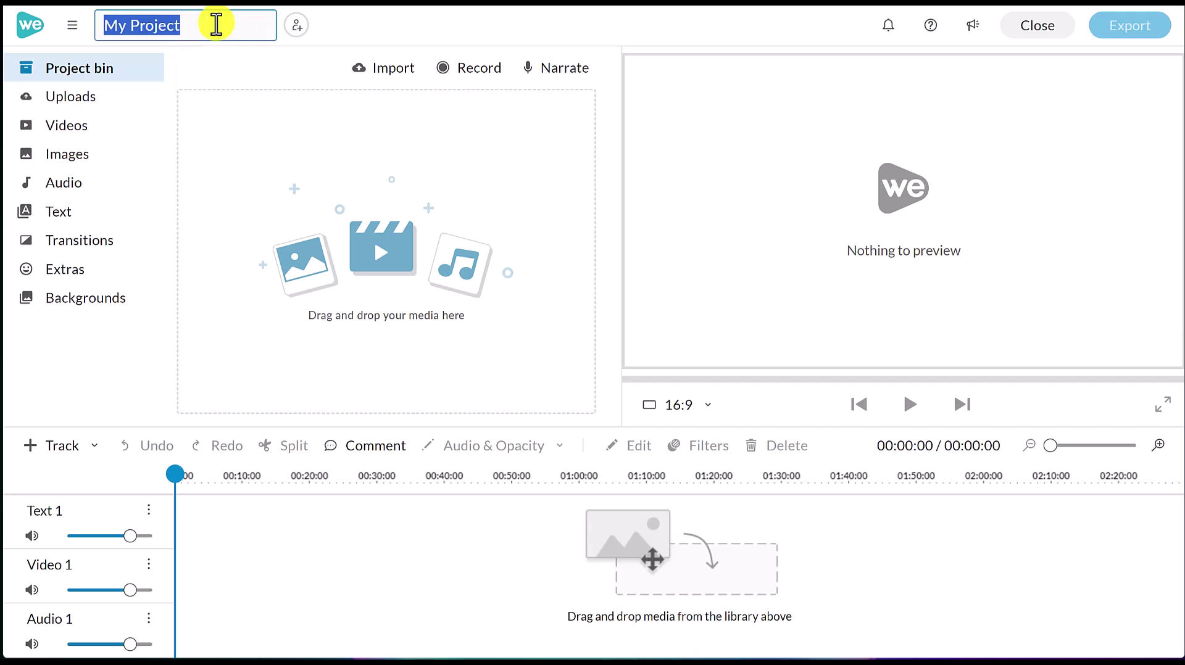
type("Exa")
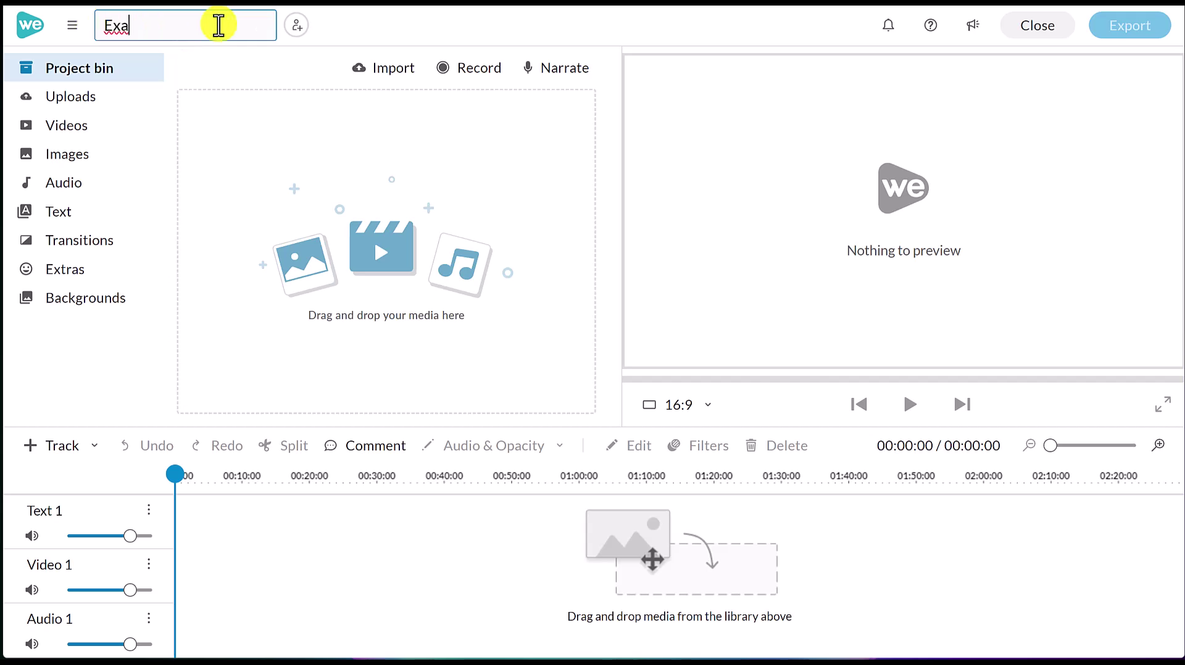
type("mple Video")
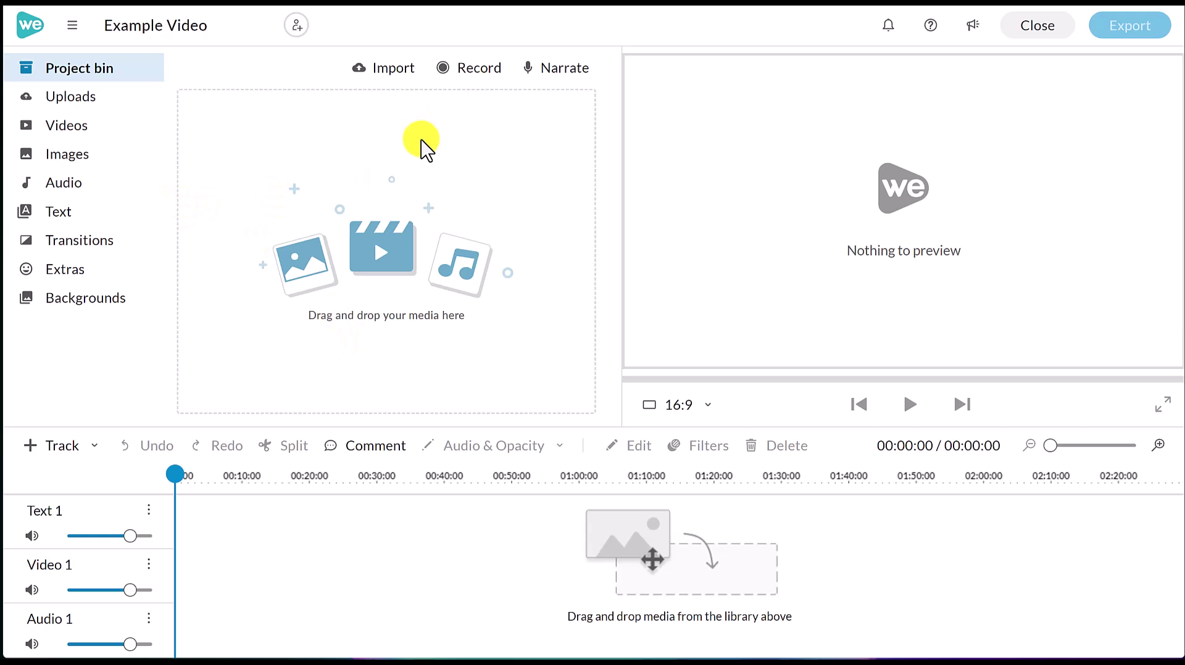
Step: Import the two pexels JPG images and "video (2160p).mp4" from the computer into the project bin
left_click(406, 83)
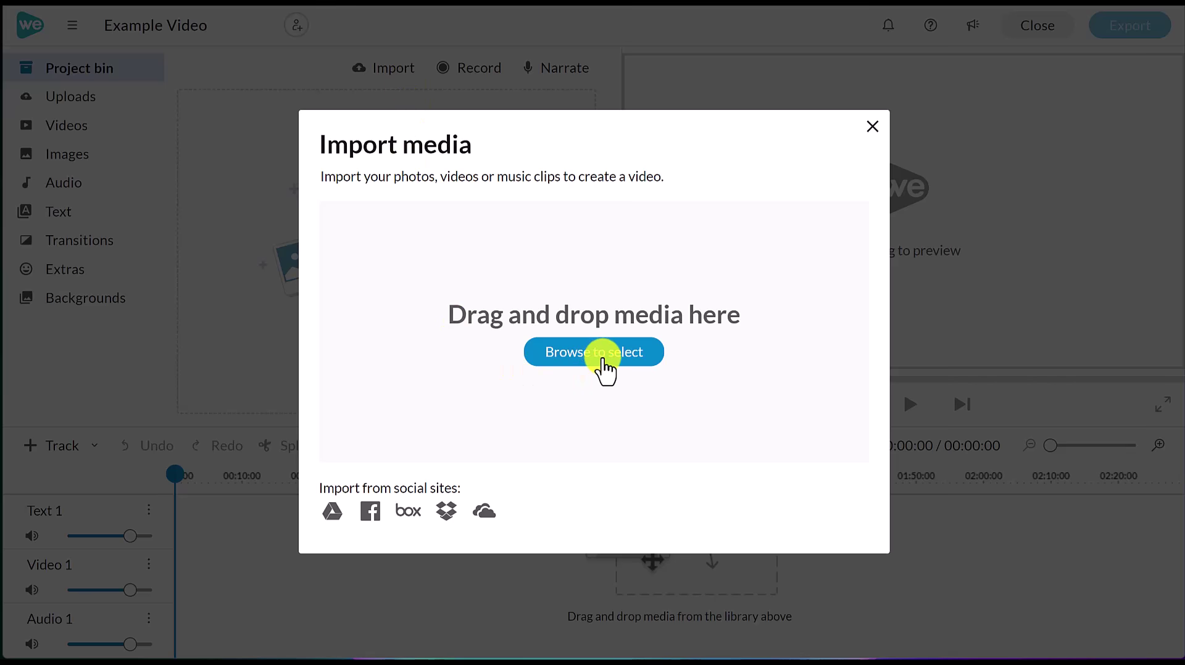
left_click(611, 365)
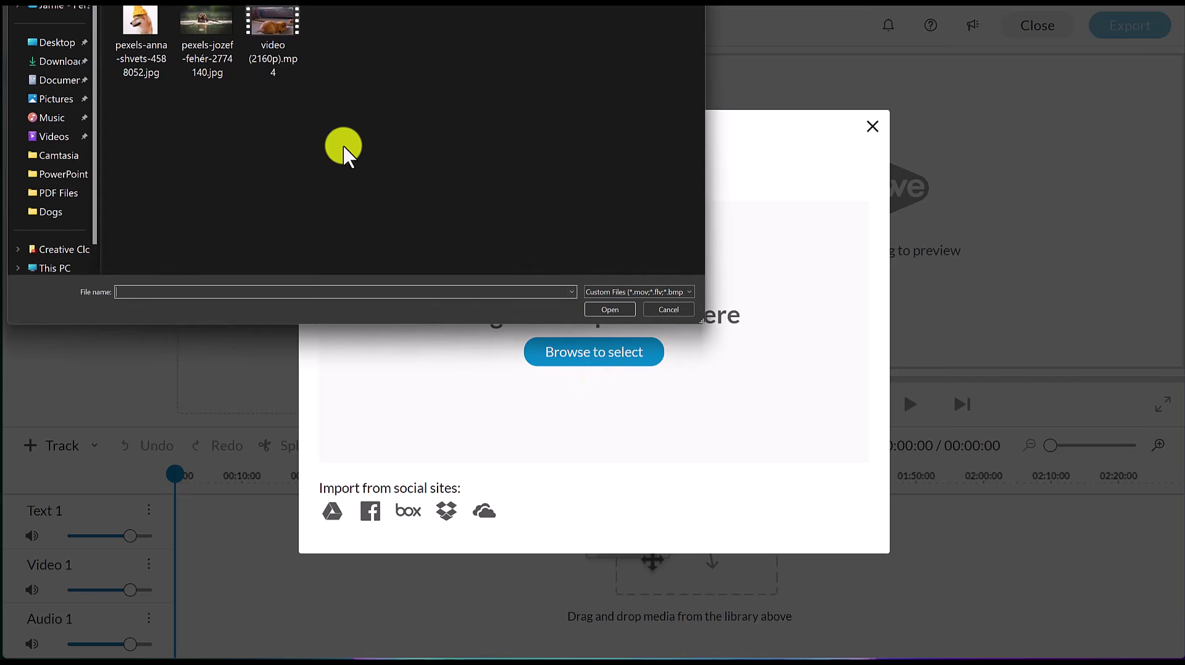
left_click_drag(319, 100, 126, 19)
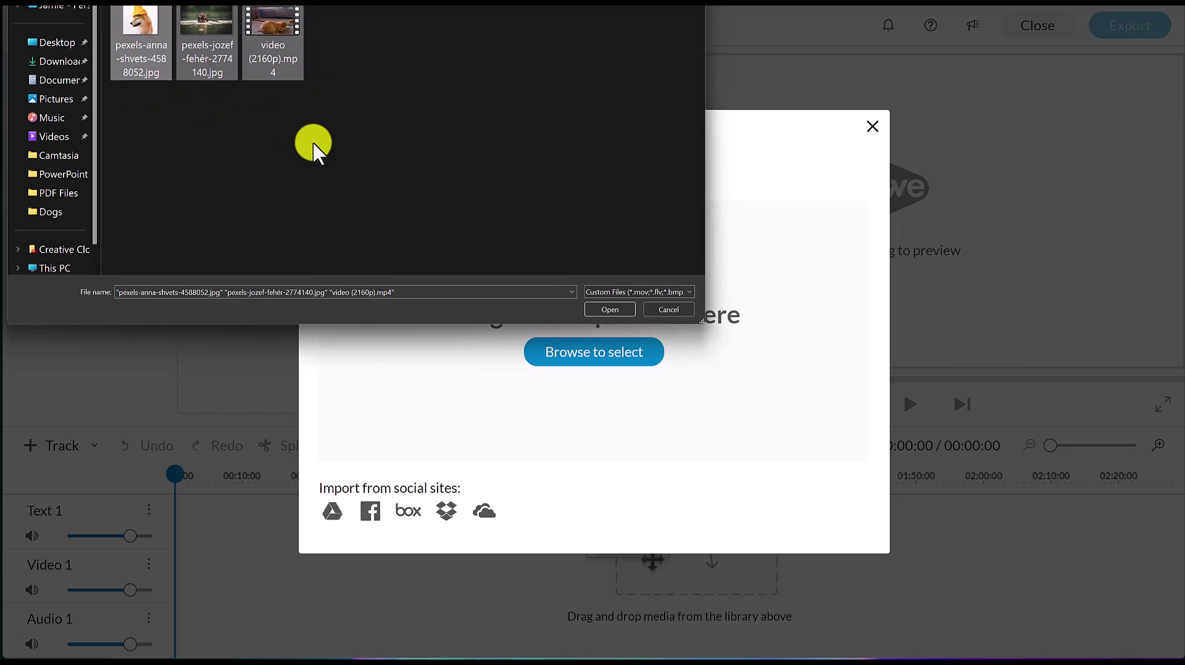
left_click(609, 310)
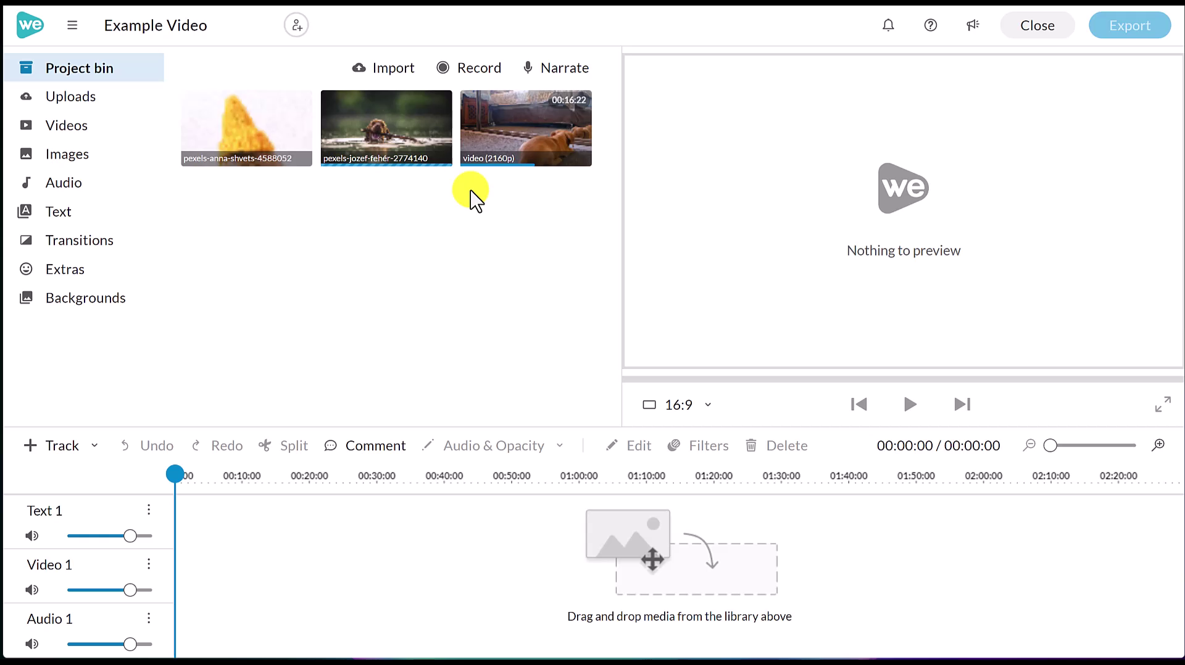
left_click(393, 69)
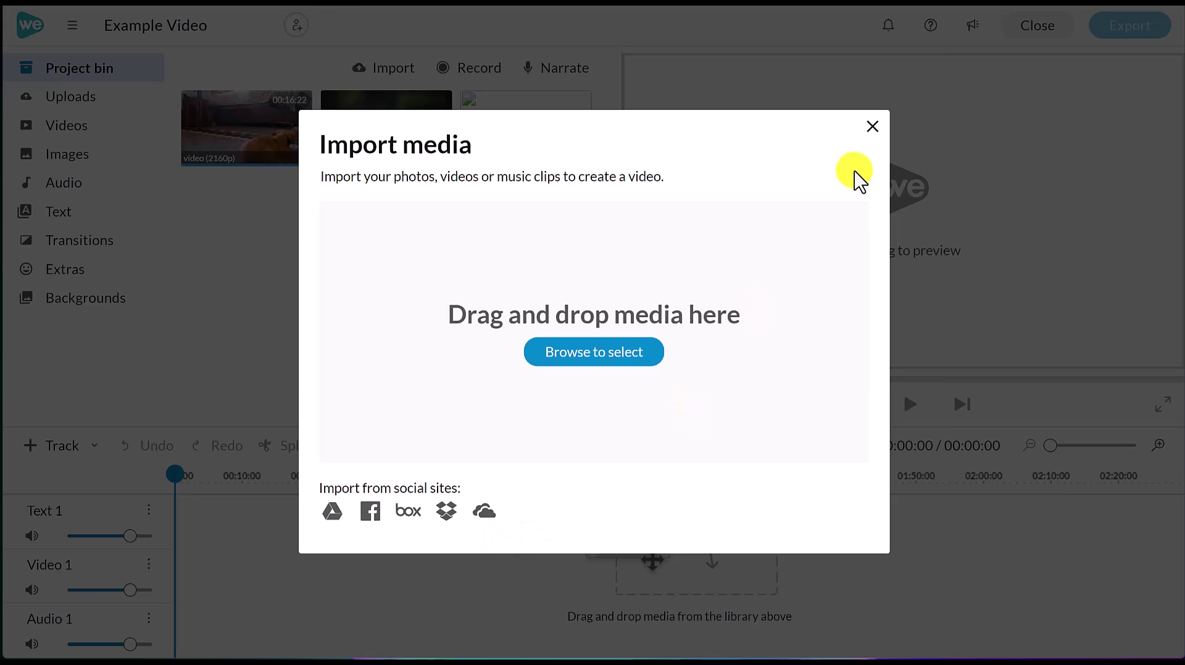
left_click(872, 126)
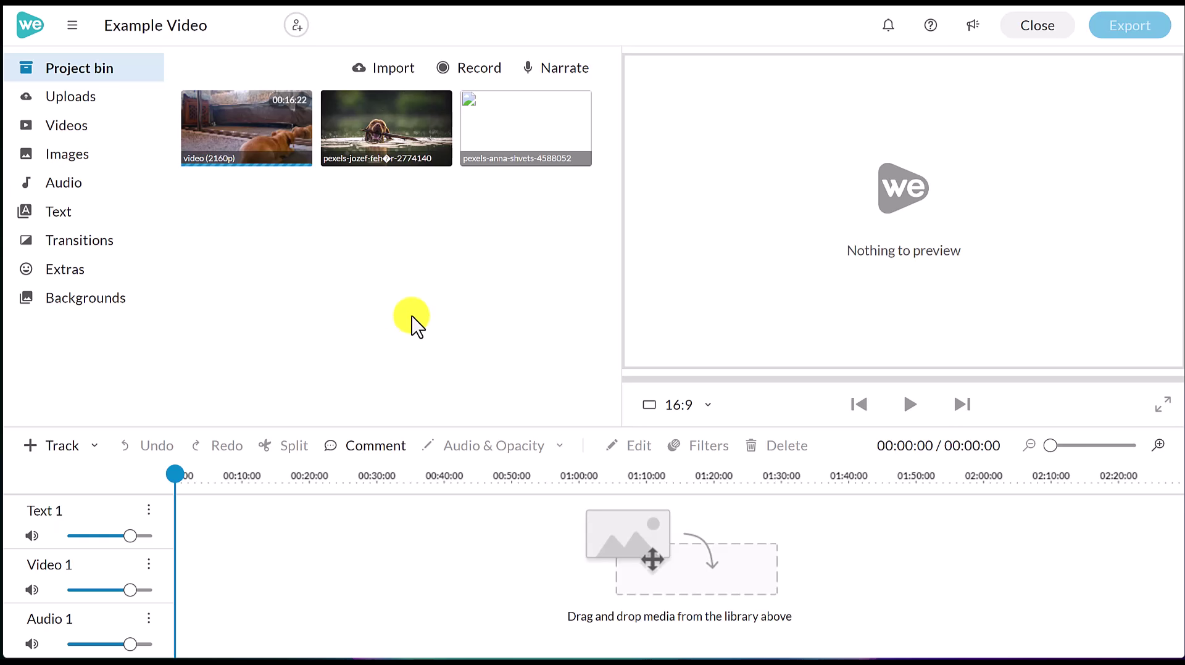
left_click(86, 105)
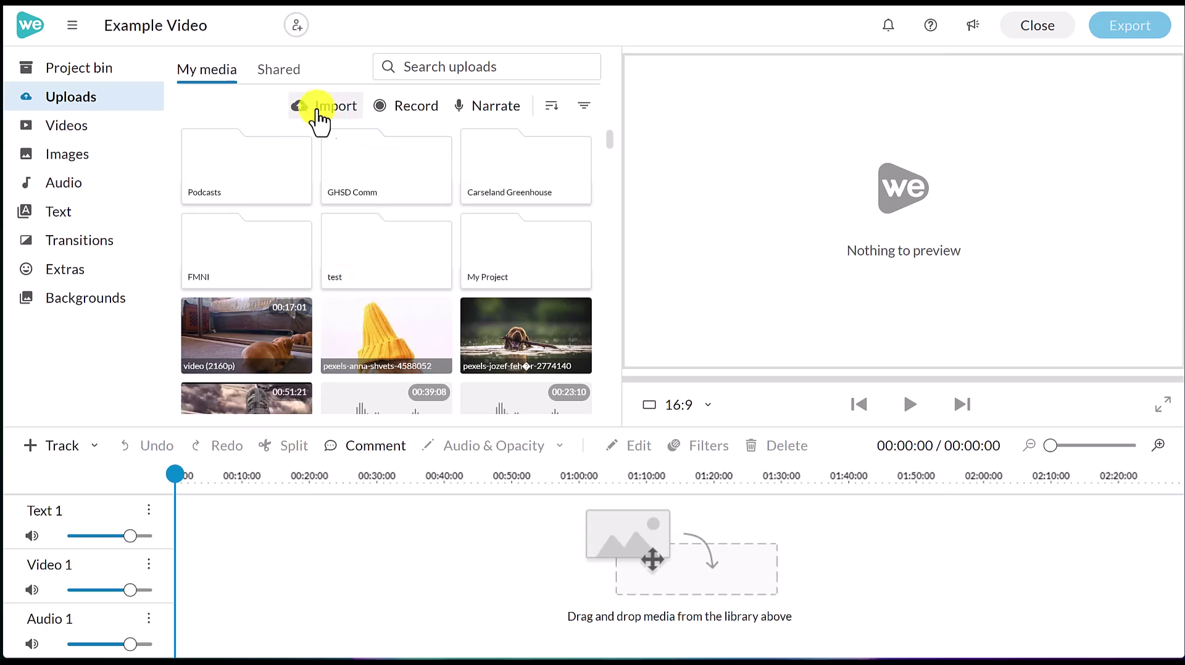
left_click(99, 69)
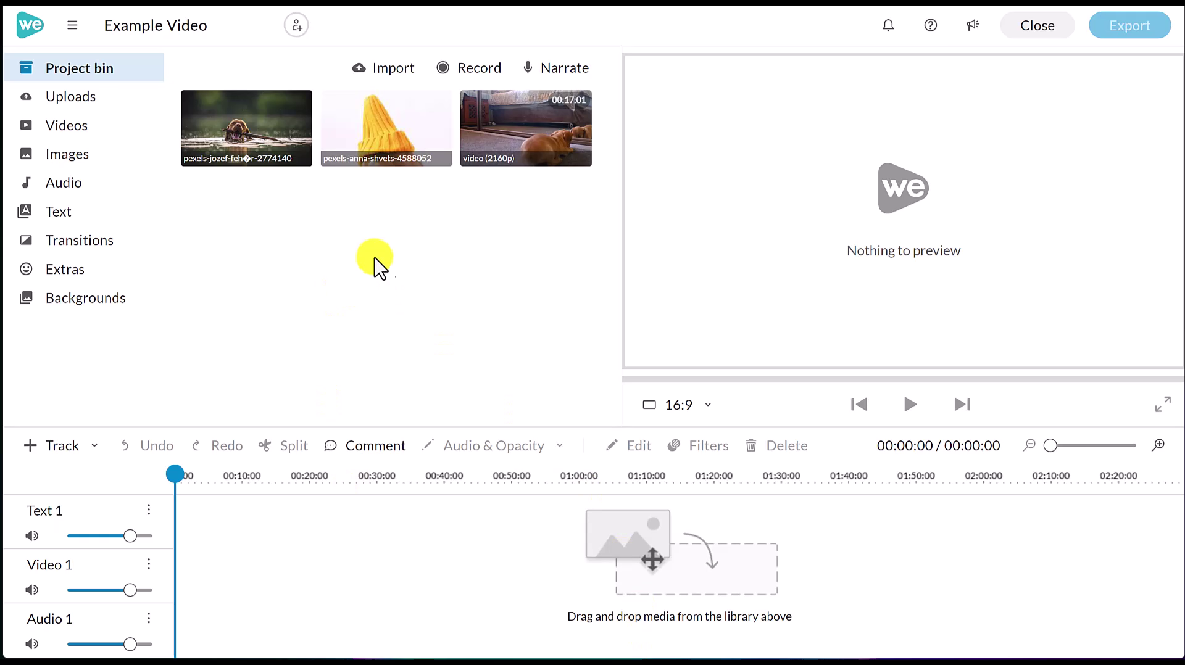
Step: Preview the two imported images and the imported puppy video from the project bin
left_click(242, 124)
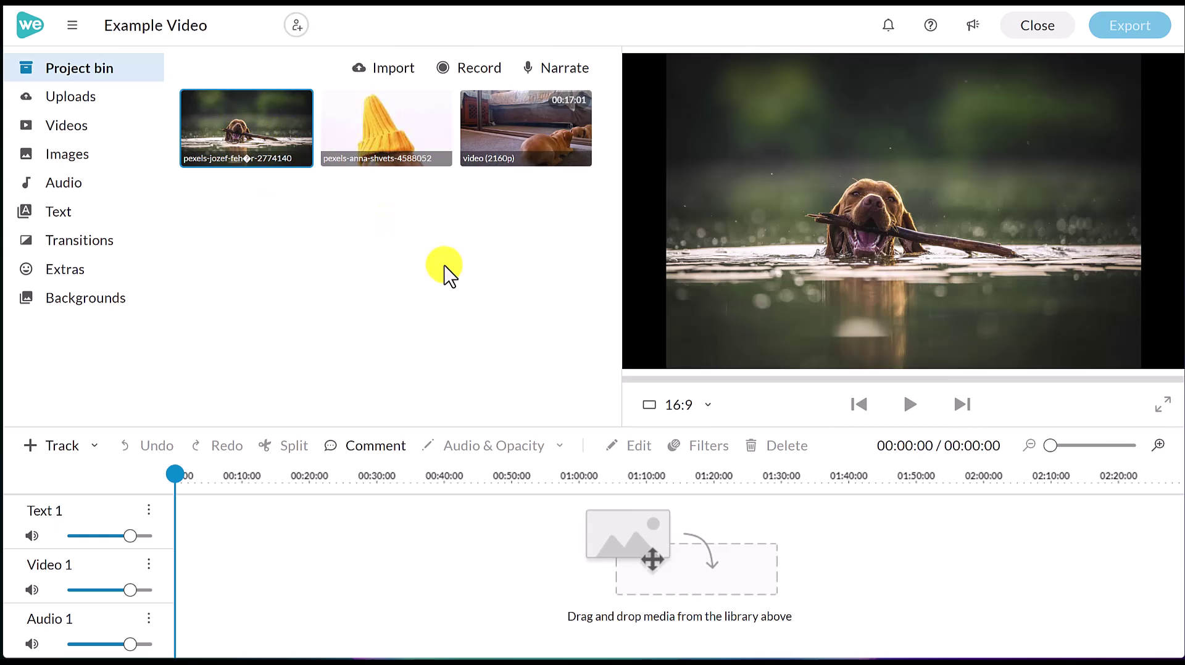
left_click(376, 137)
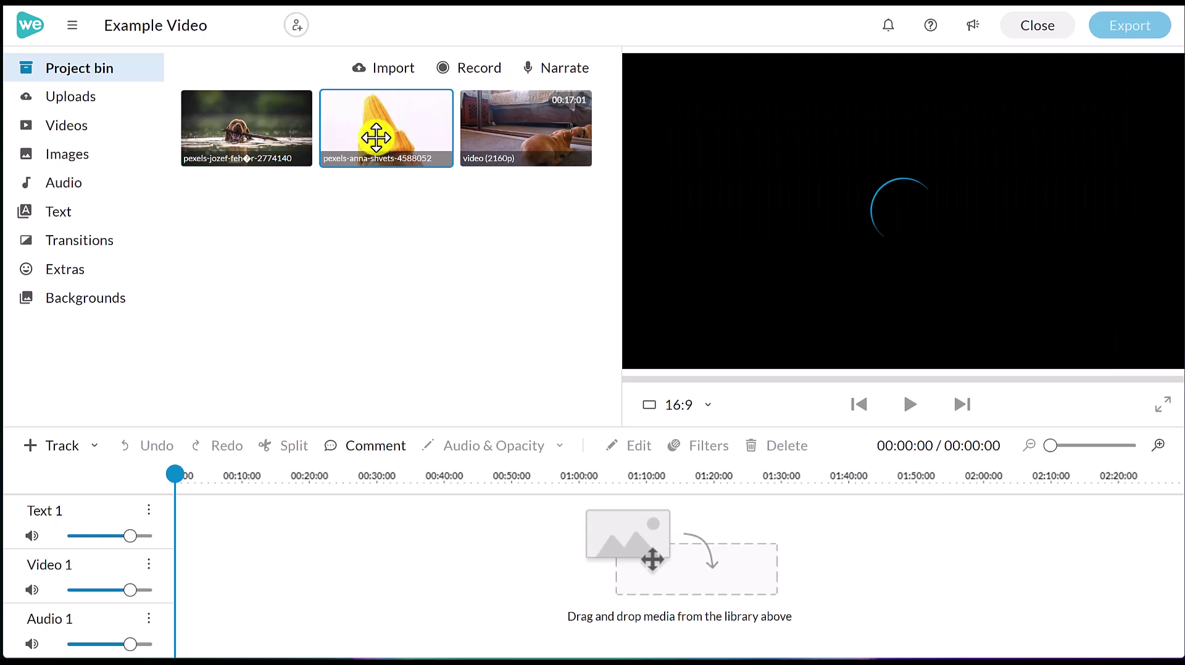
left_click(516, 127)
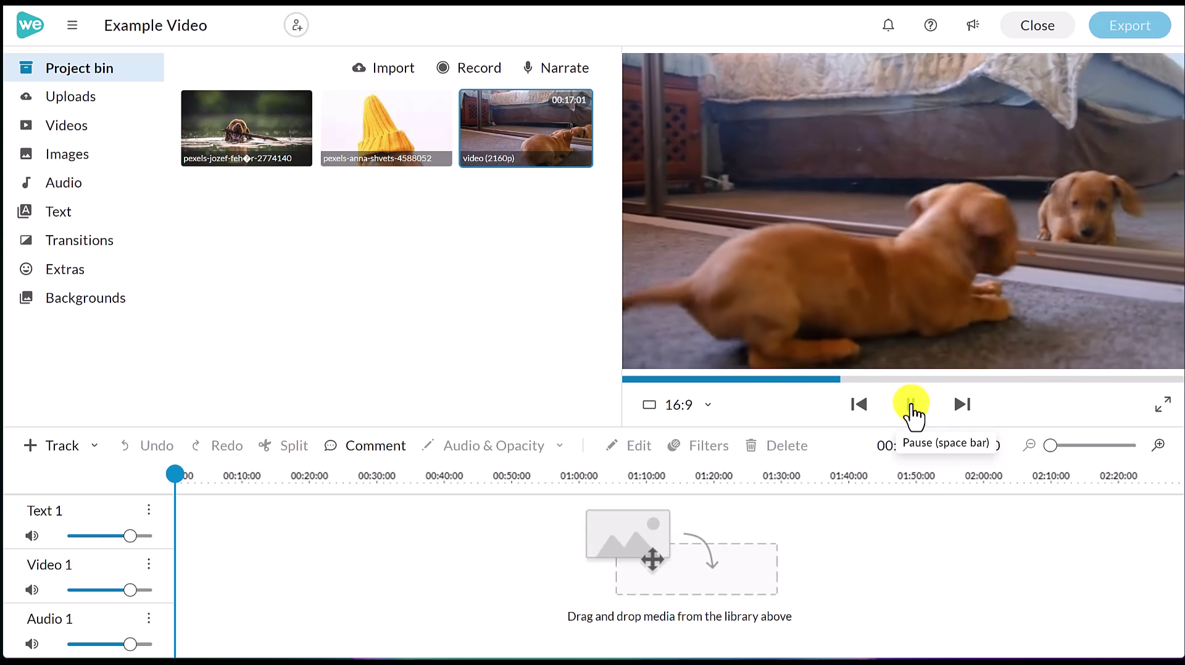
left_click(911, 407)
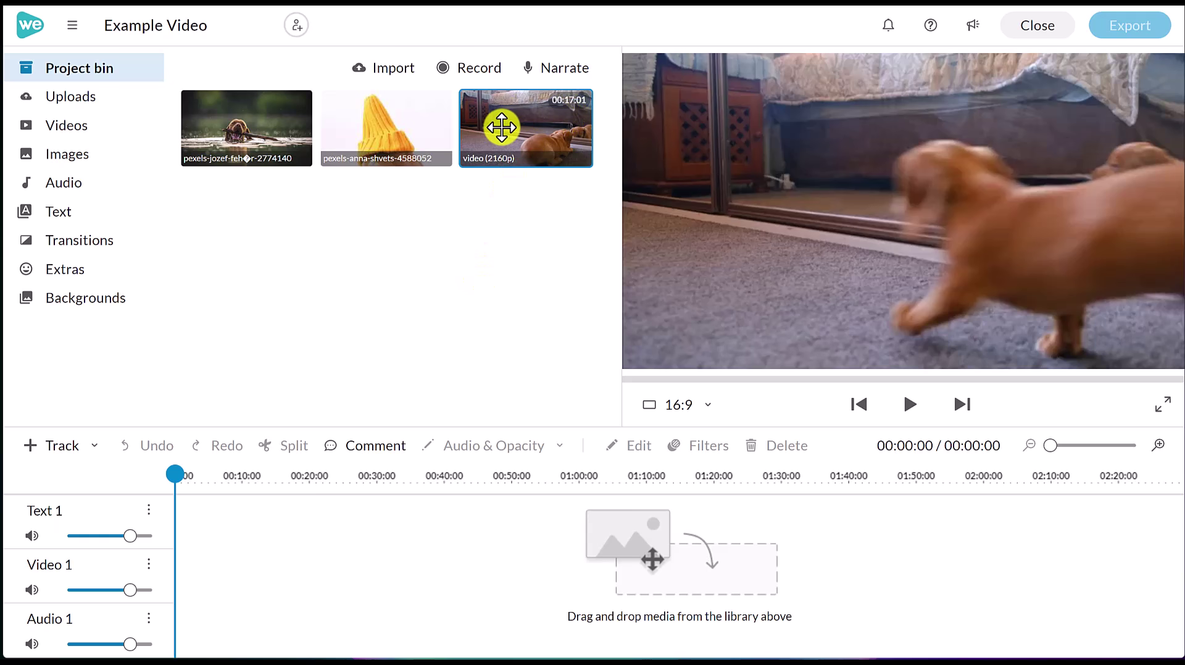
Step: Place the video (2160p) clip on the Video 1 track, aligned with the very start of the timeline
left_click_drag(501, 127, 199, 573)
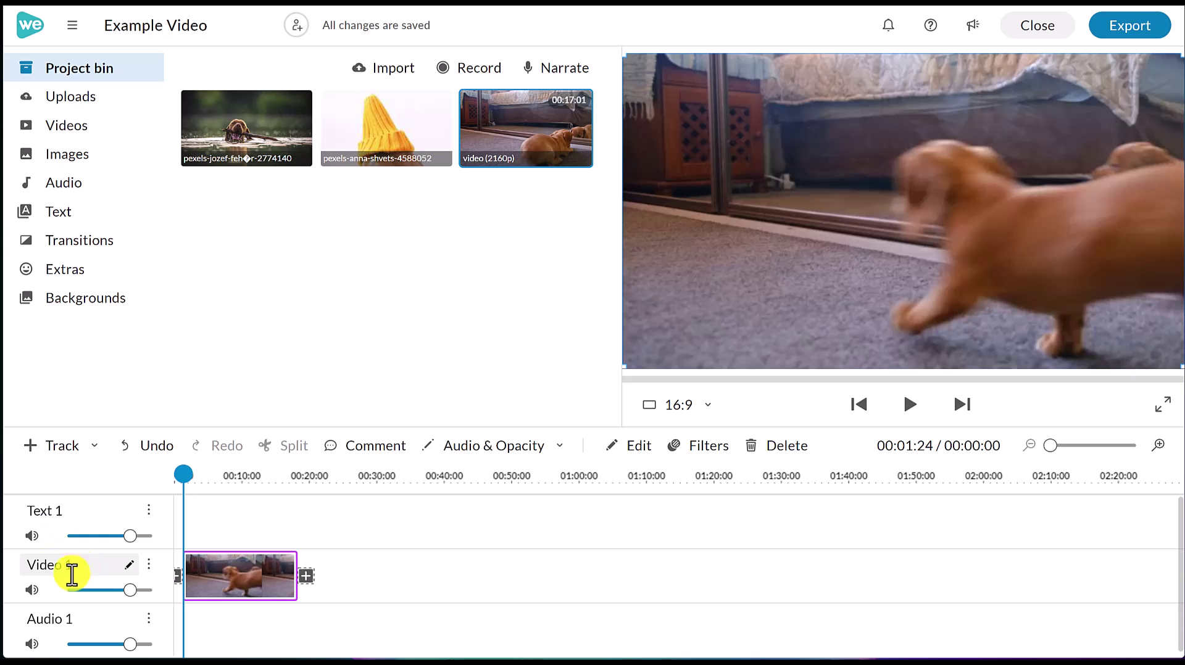
double_click(80, 567)
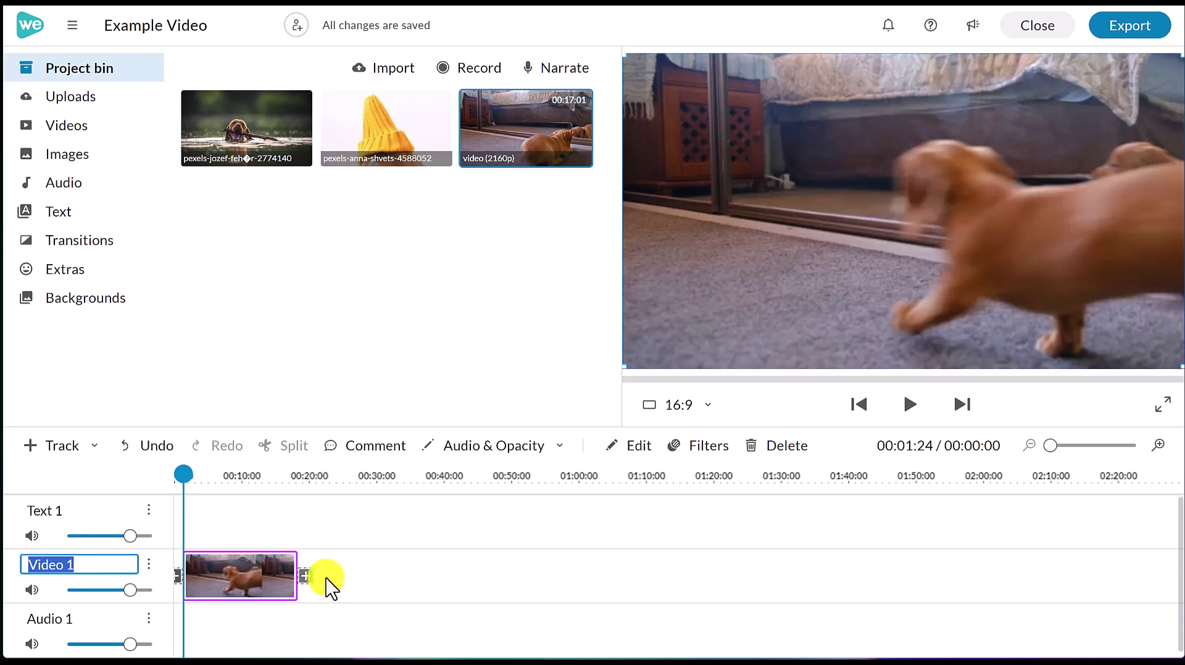
left_click(360, 585)
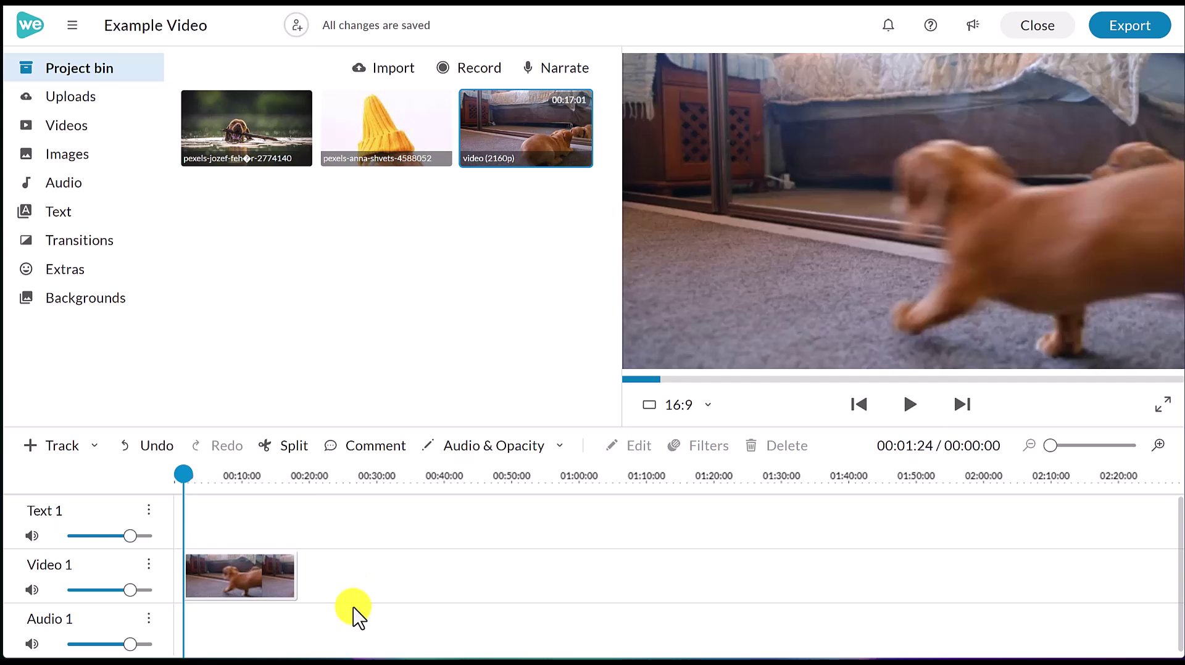
left_click_drag(187, 481, 235, 476)
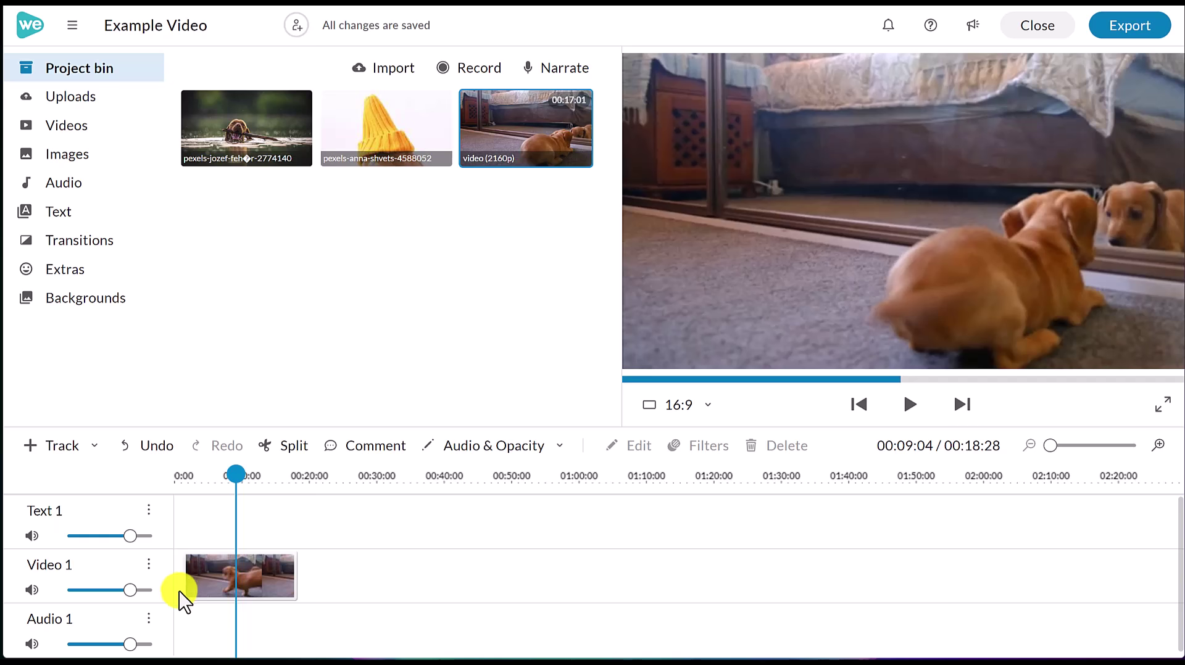
left_click(259, 587)
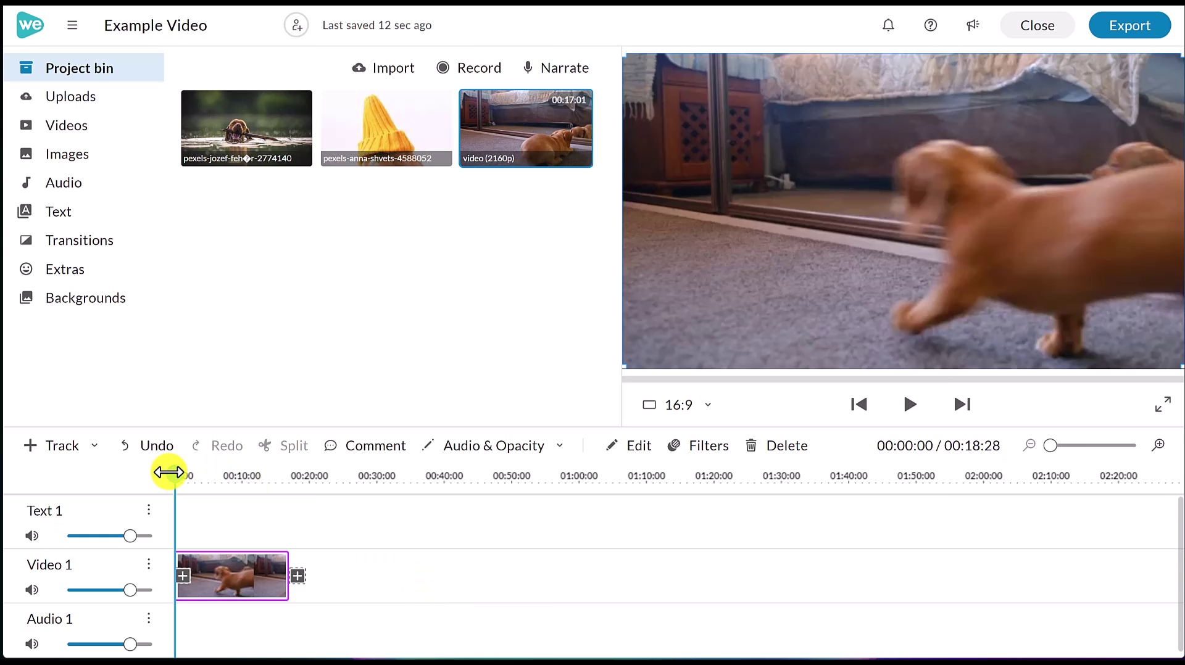
Step: Play the clip from about the 5-second mark, pause it, and zoom the timeline in to 2-second intervals
left_click_drag(169, 473, 206, 475)
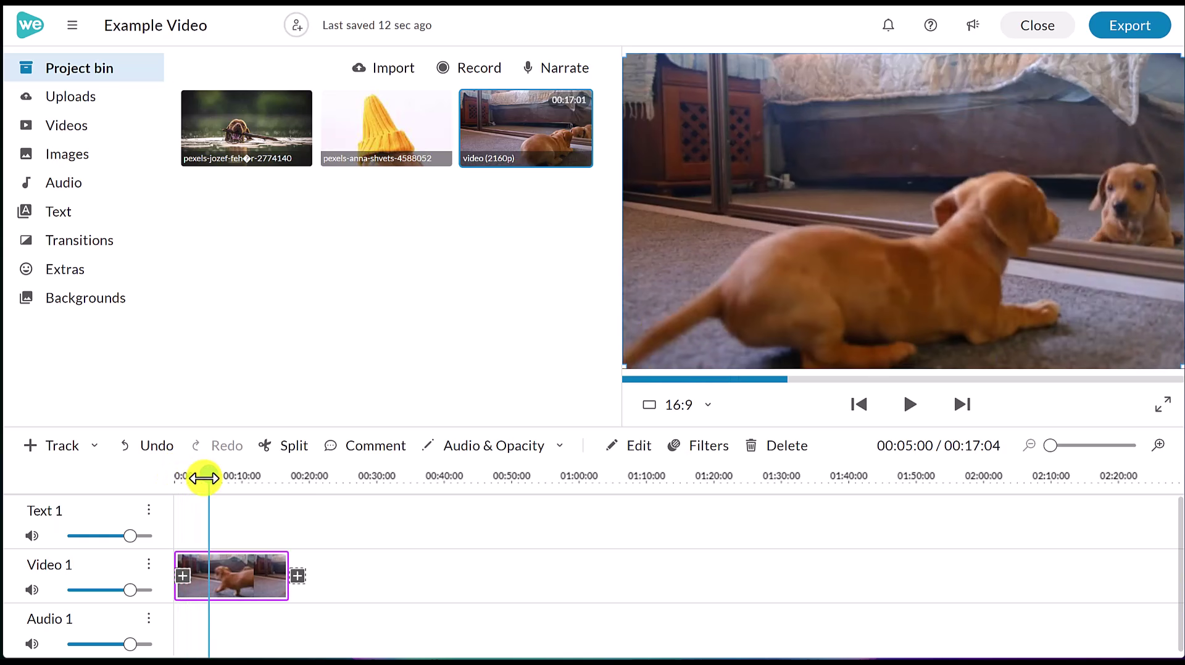
left_click(909, 407)
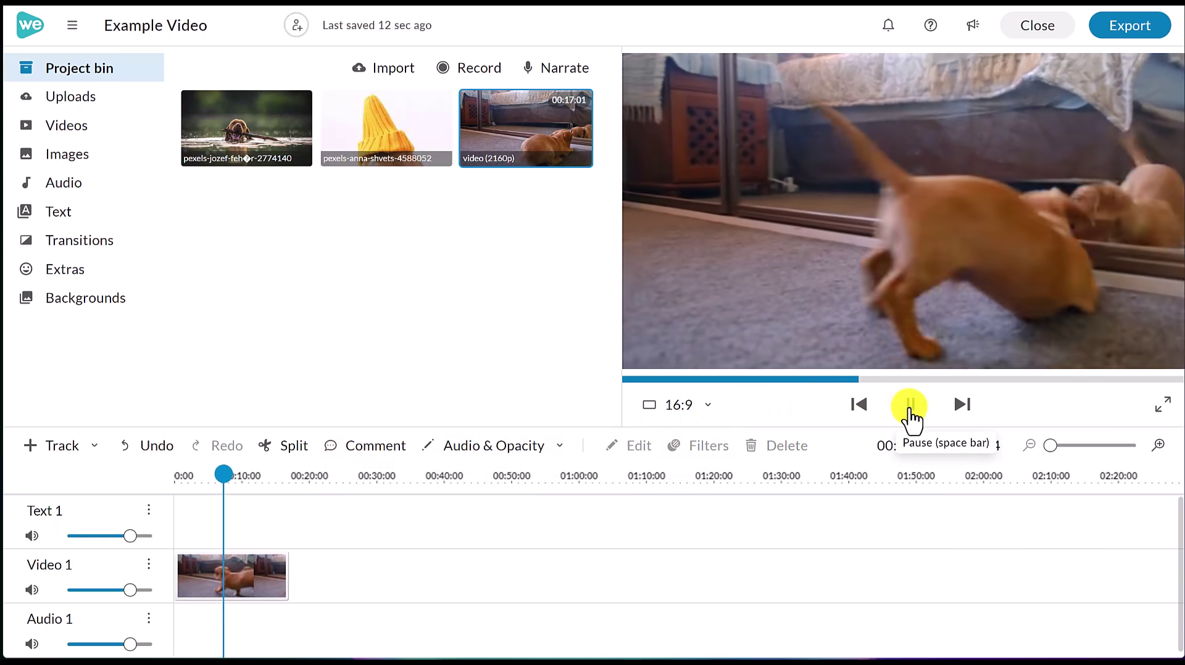
left_click(910, 408)
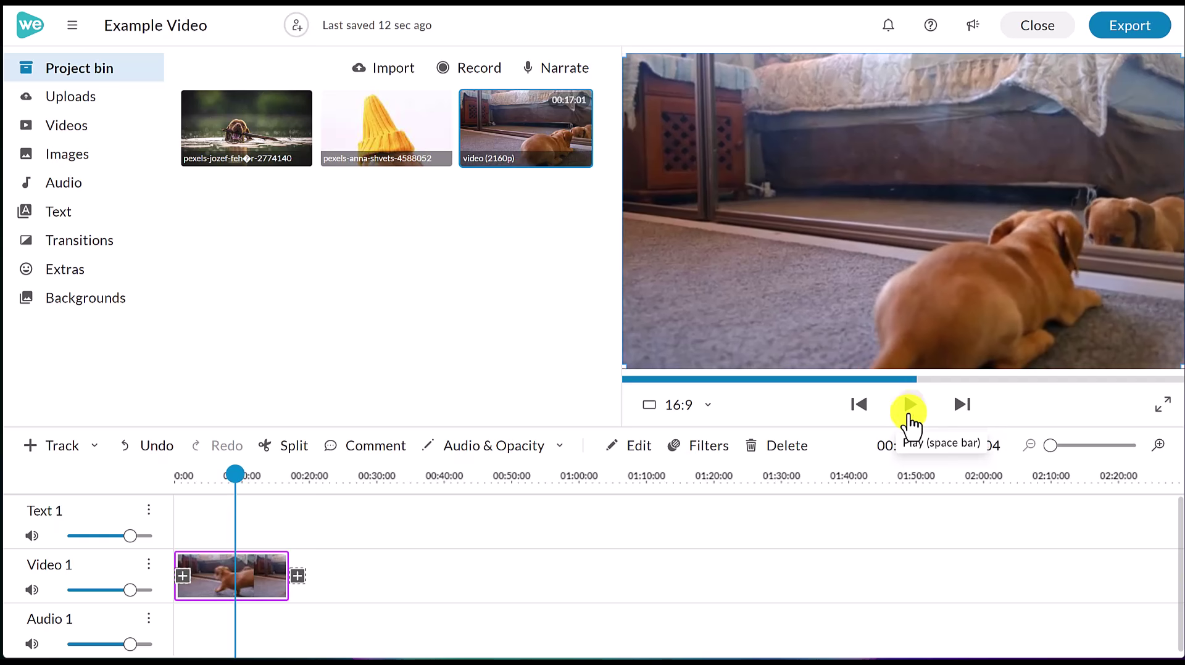
left_click(1049, 454)
left_click_drag(1049, 454, 1053, 453)
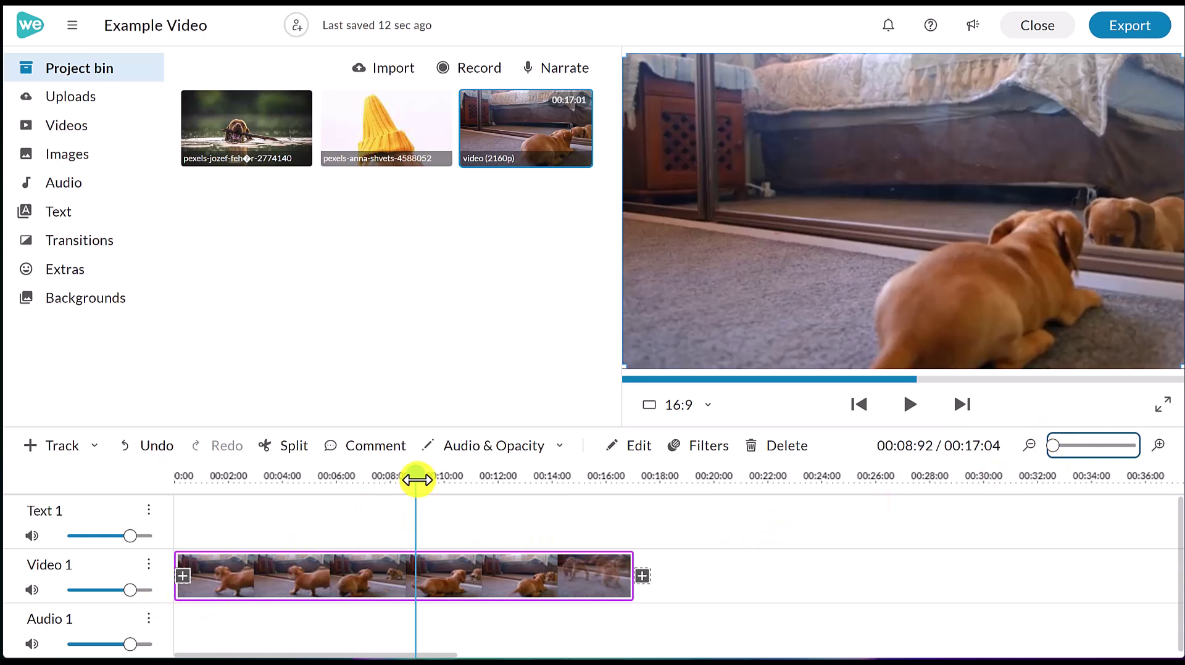
Step: Place the yellow-hat dog image right after the video clip on Video 1, followed by the swimming dog image
left_click_drag(417, 480, 415, 480)
mouse_move(407, 480)
left_mouse_down()
mouse_move(380, 482)
mouse_move(420, 482)
left_mouse_up()
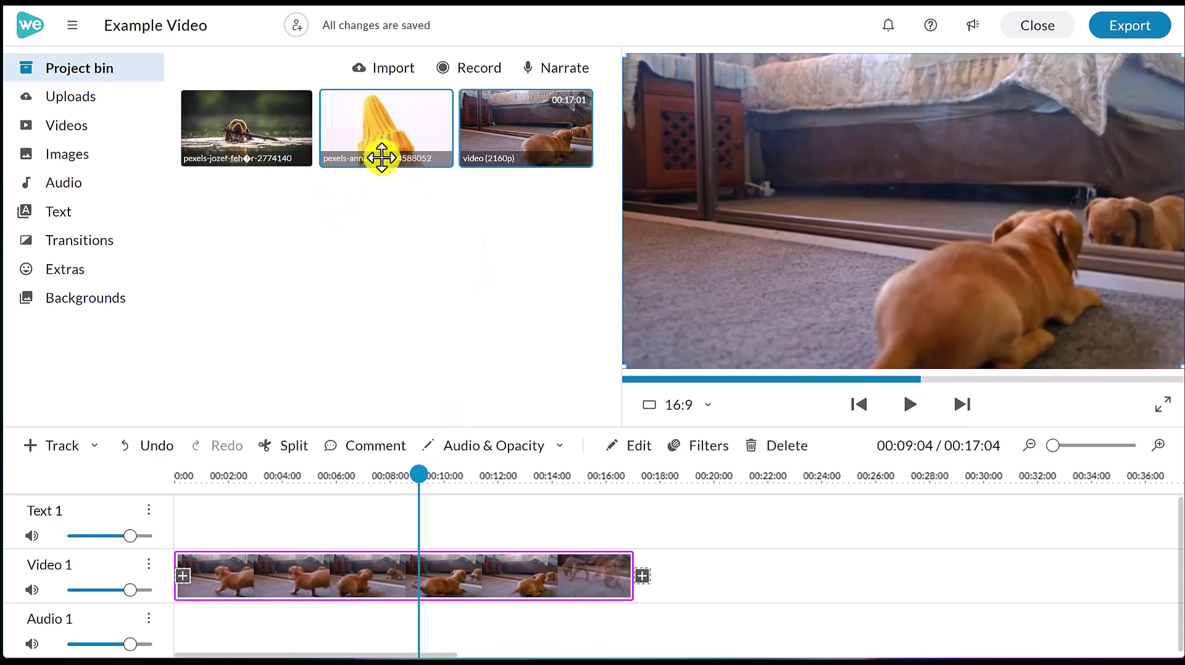
left_click(378, 138)
left_click_drag(379, 138, 647, 563)
left_click_drag(259, 136, 776, 584)
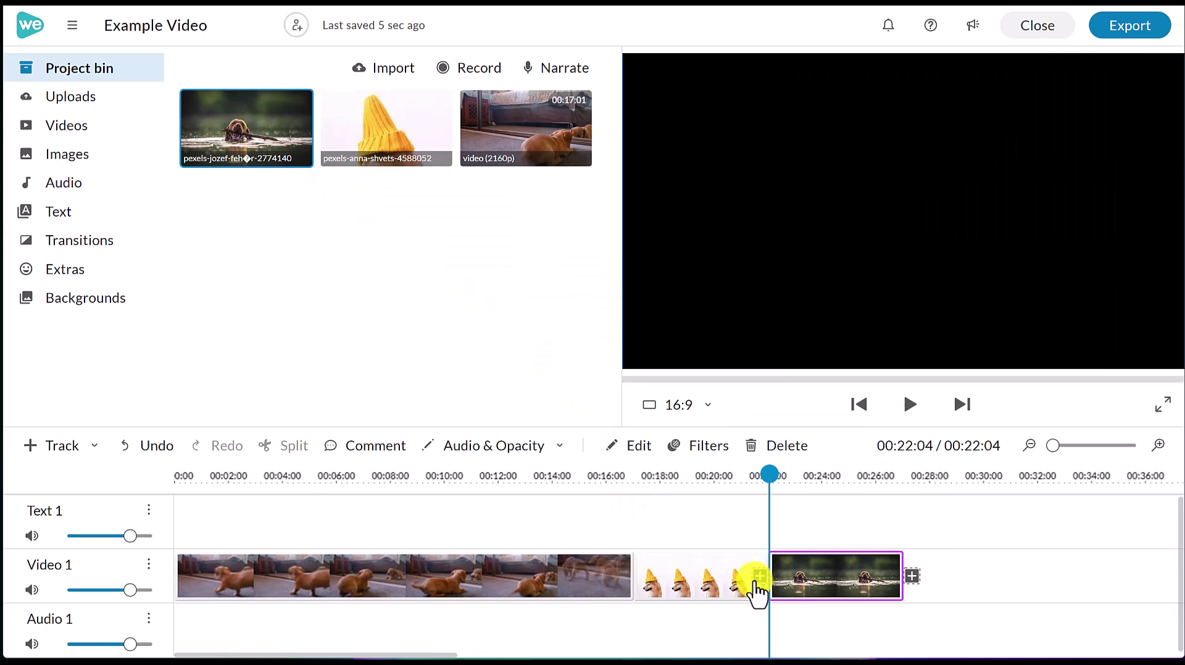
Step: Play the timeline from near the end of the video clip into the yellow-hat image, and pause it
left_click_drag(766, 479, 576, 483)
left_click(913, 407)
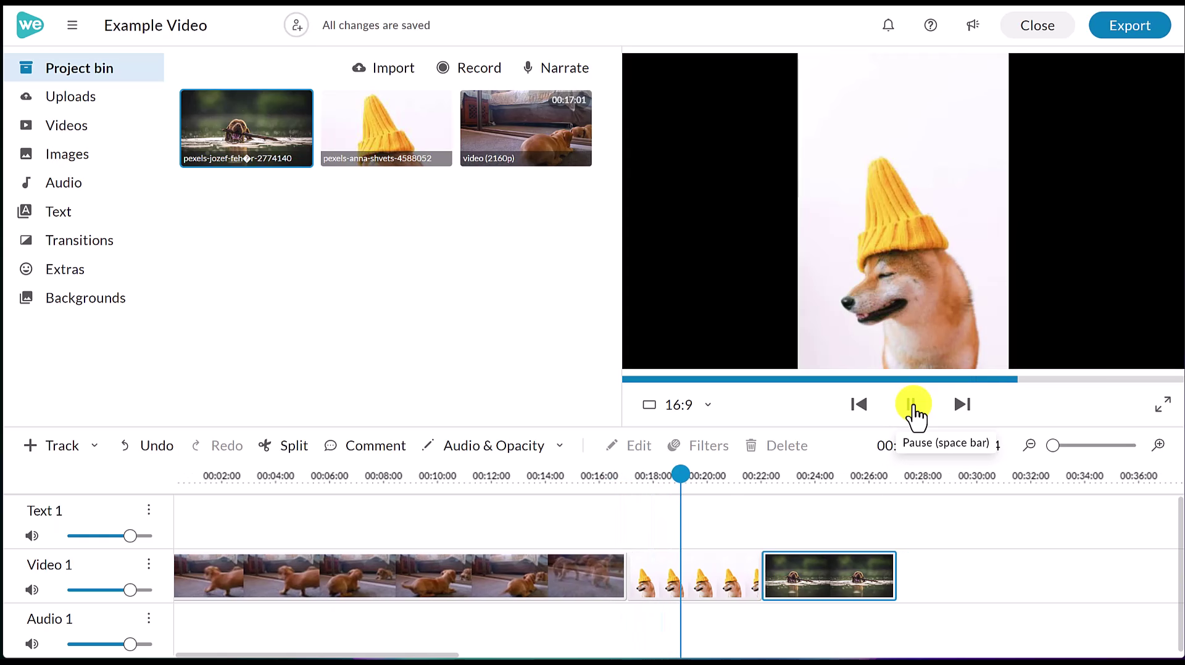
left_click(912, 409)
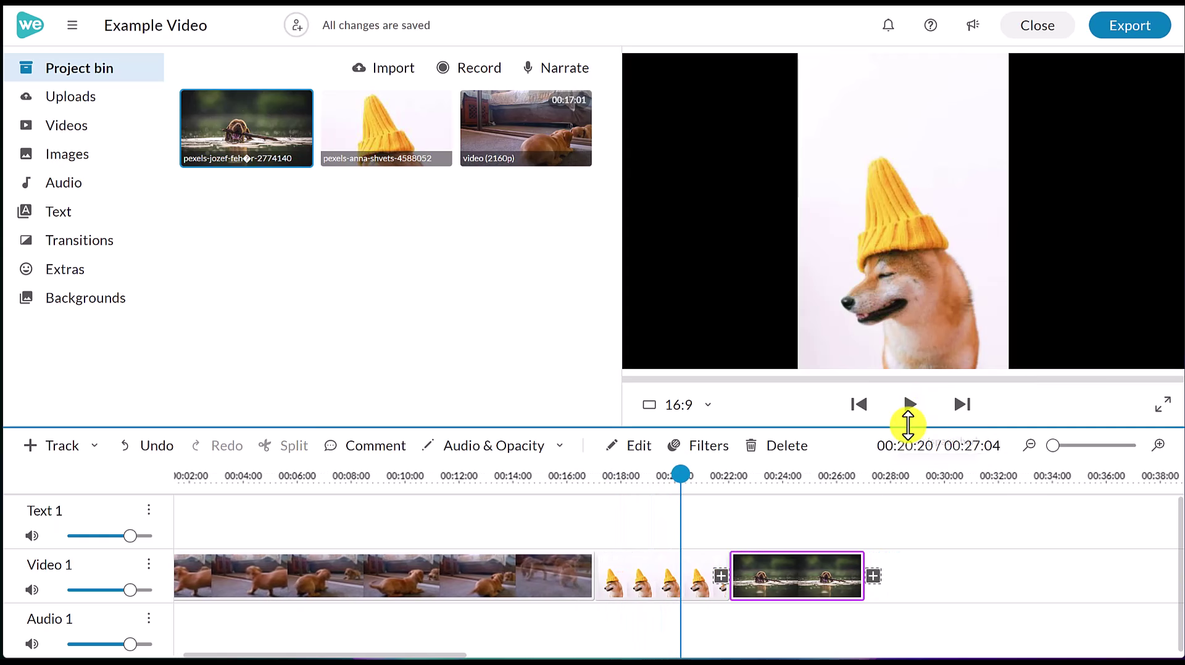
Step: Move the video clip behind the two images on Video 1 and shift all three clips together to start at 00:01:16
left_click(900, 588)
left_click_drag(698, 592, 671, 577)
left_click_drag(373, 571, 1098, 549)
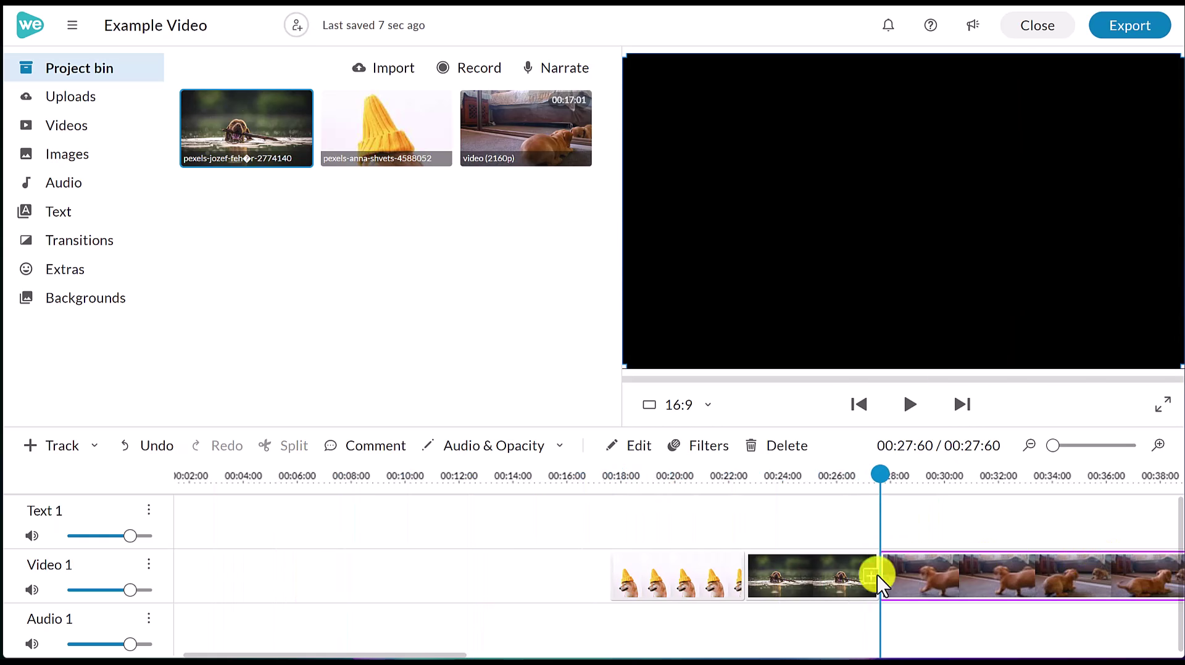
left_click_drag(501, 549, 913, 603)
left_click_drag(1031, 568, 594, 572)
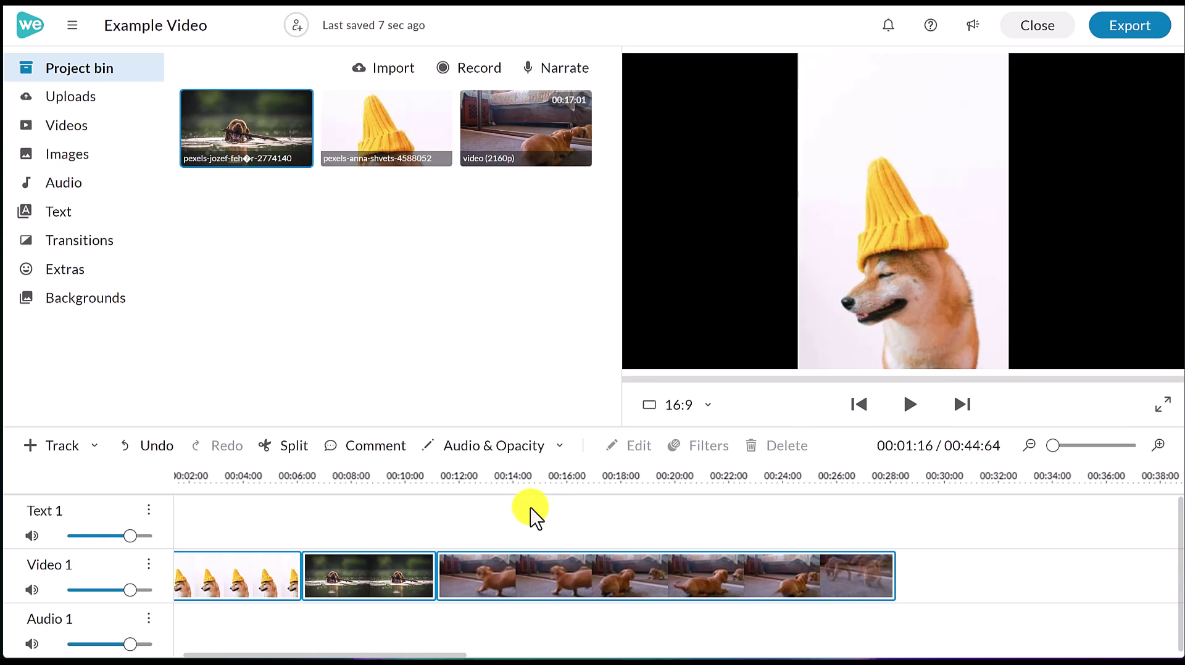
Step: Delete both images from Video 1 and move the video clip back to the start of the timeline
left_click(364, 581)
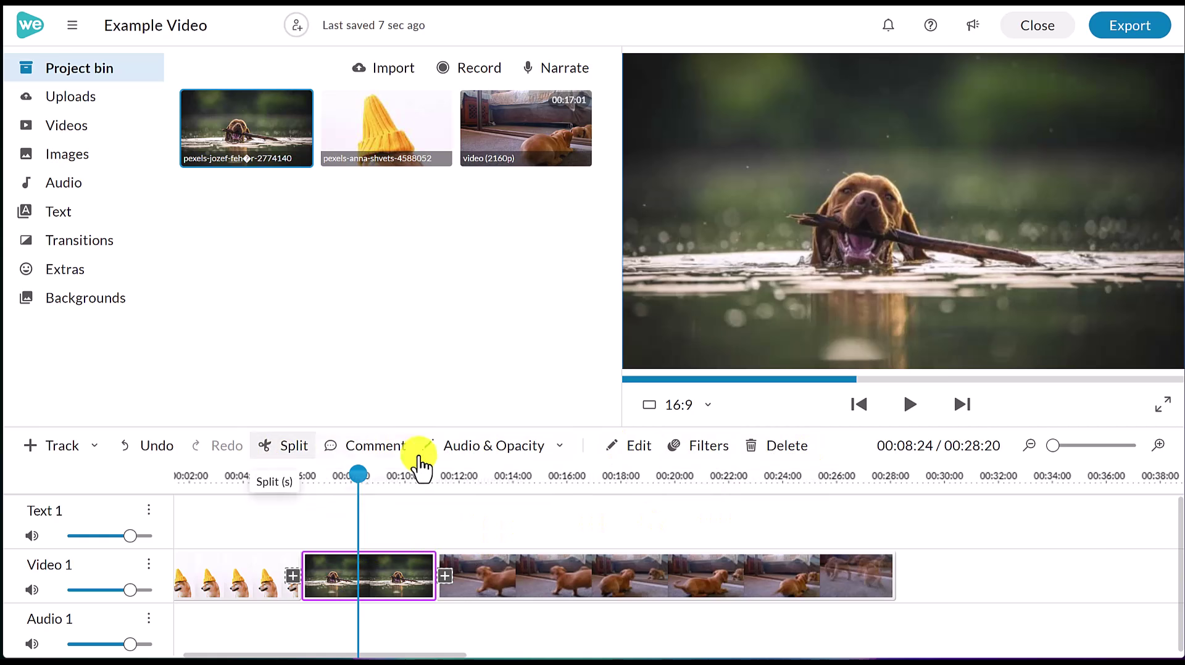
left_click(789, 460)
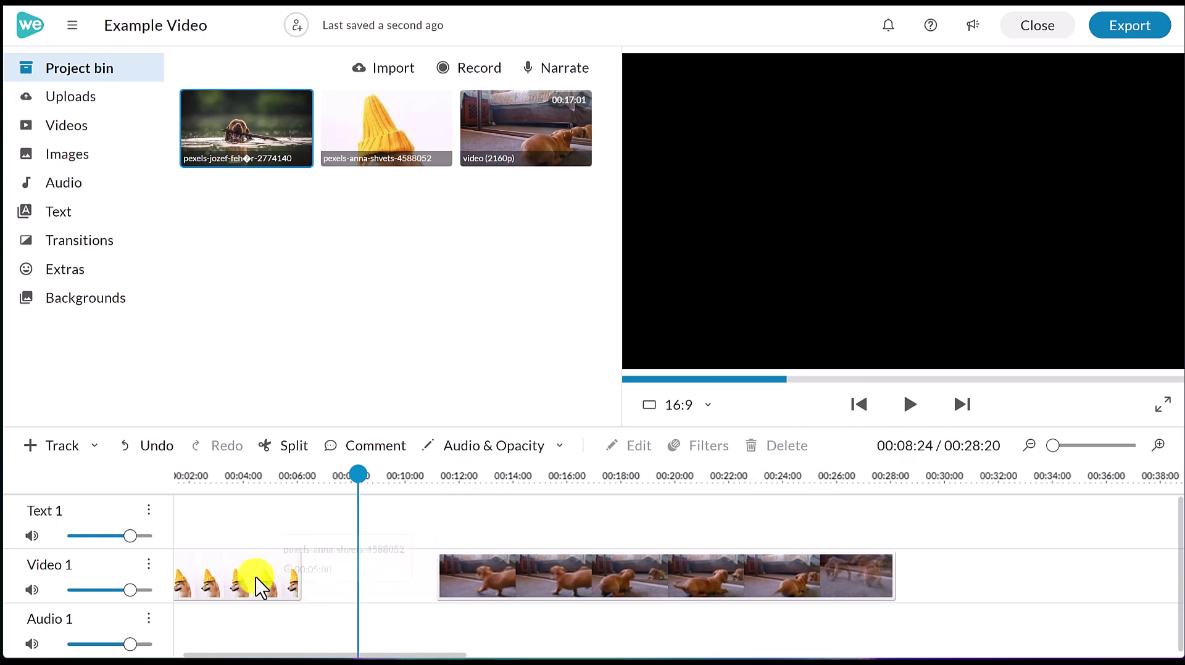
left_click(250, 584)
left_click(787, 461)
left_click_drag(587, 571, 326, 585)
left_click(763, 592)
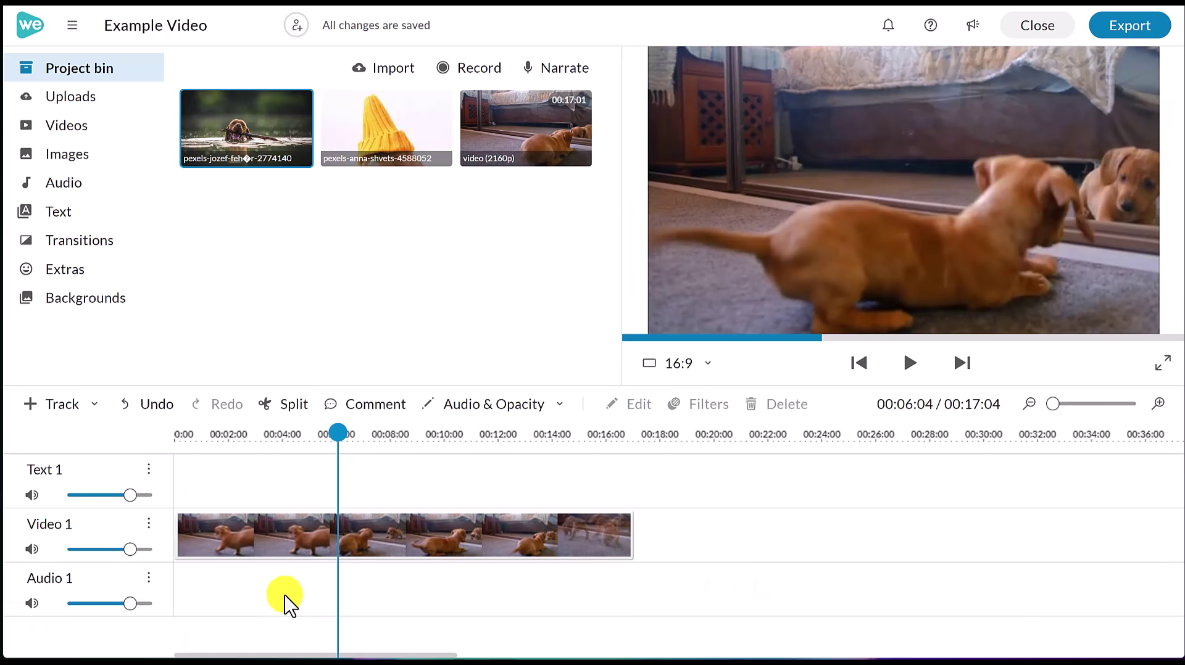
Step: Trim the video clip's beginning to 00:05:00 and its end to 00:12:20
left_click(280, 547)
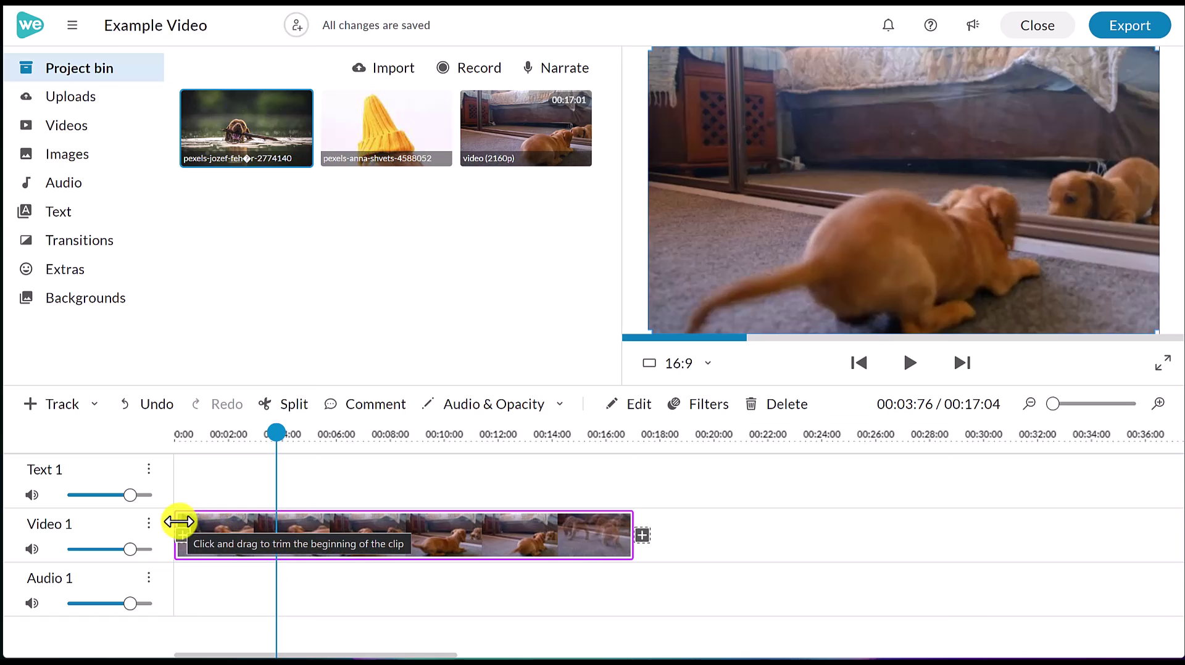
left_click_drag(178, 522, 312, 525)
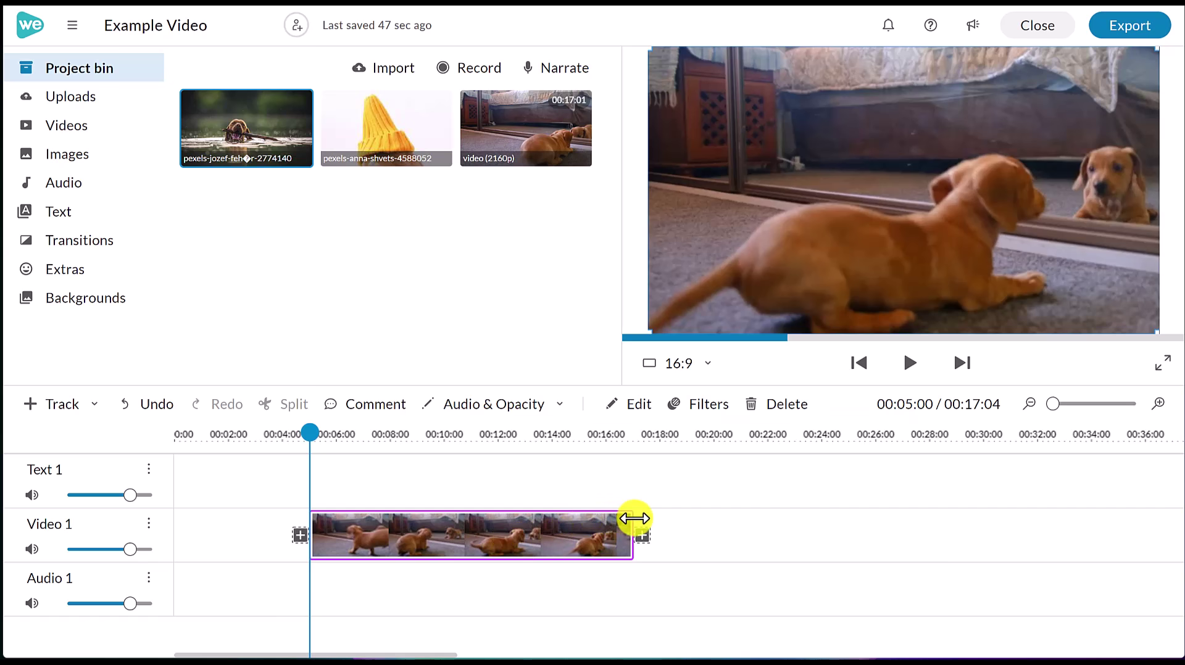
left_click(635, 518)
left_click_drag(633, 538, 500, 538)
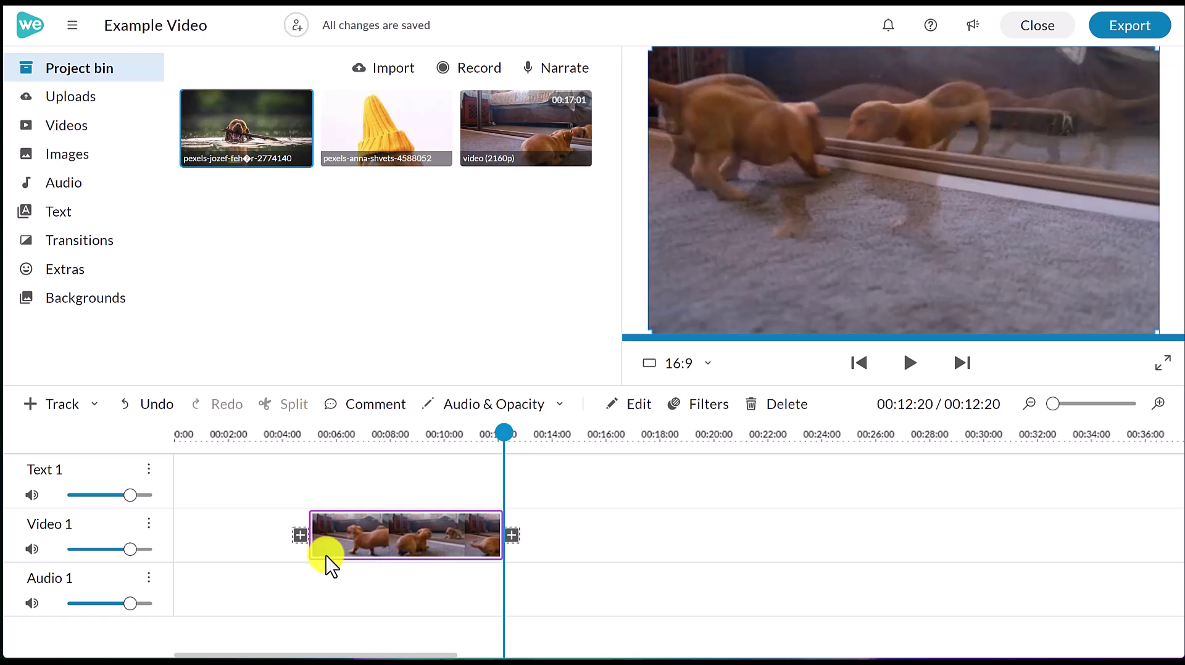
Step: Extend both trimmed ends of the video clip back to its full length
left_click_drag(312, 553, 238, 550)
left_click_drag(501, 554, 643, 563)
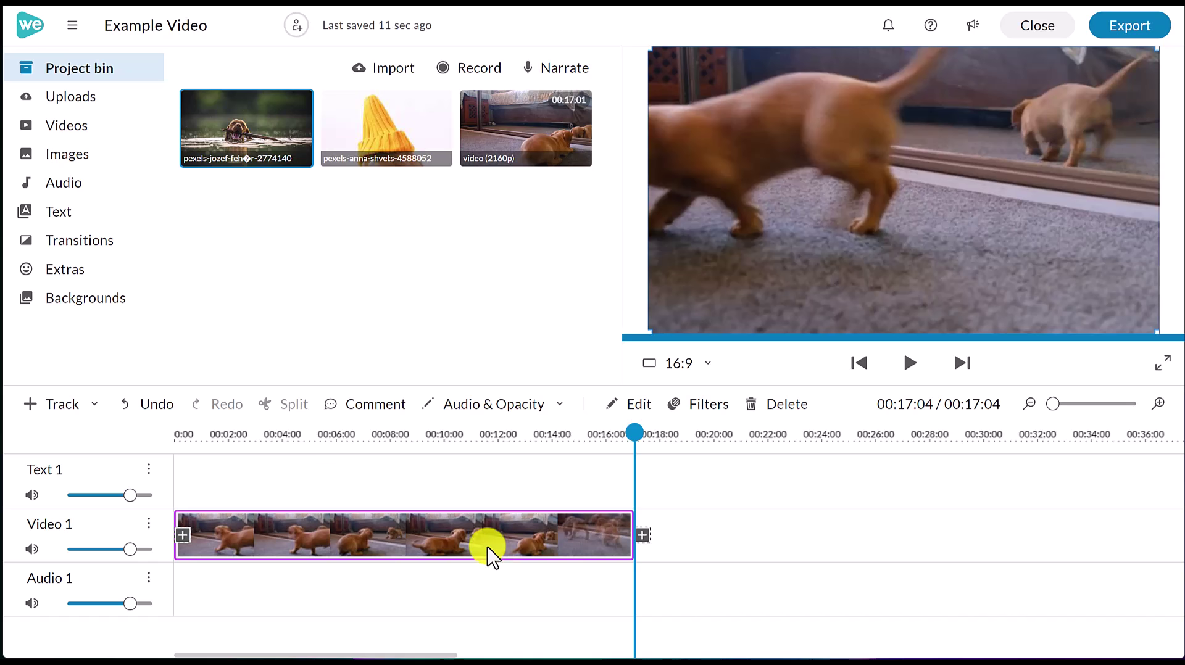
Step: Split the video clip at 00:06:92, and split its first part again at 00:05:48
left_click_drag(635, 439, 361, 457)
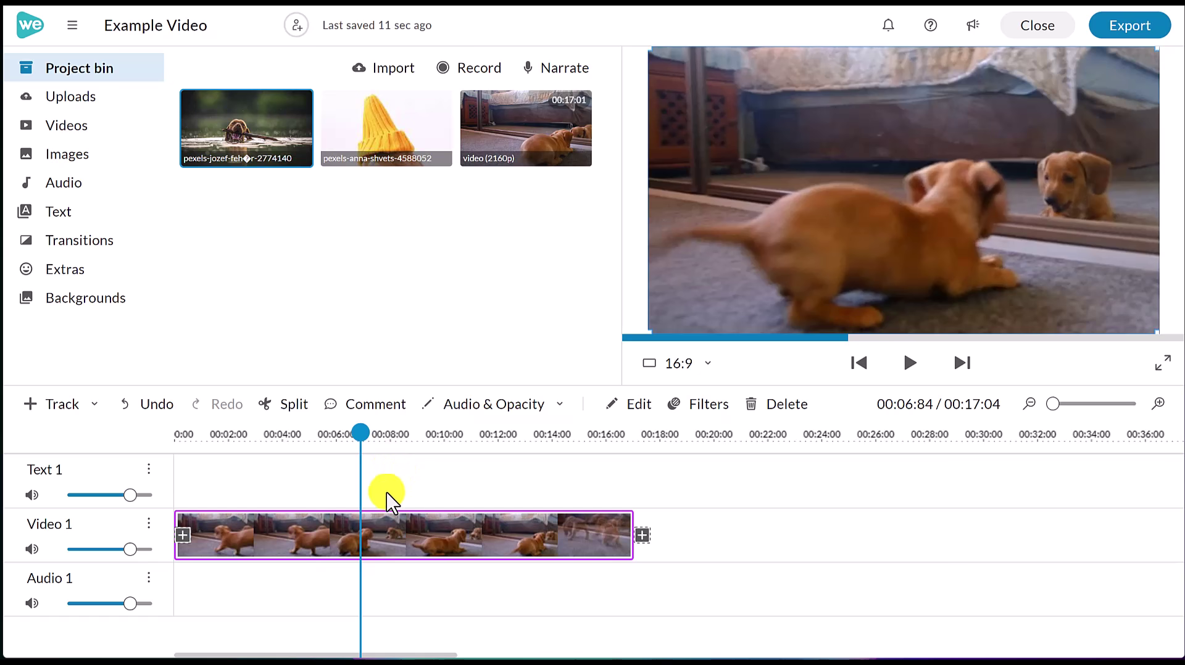
mouse_move(359, 433)
left_mouse_down()
mouse_move(405, 434)
mouse_move(362, 438)
left_mouse_up()
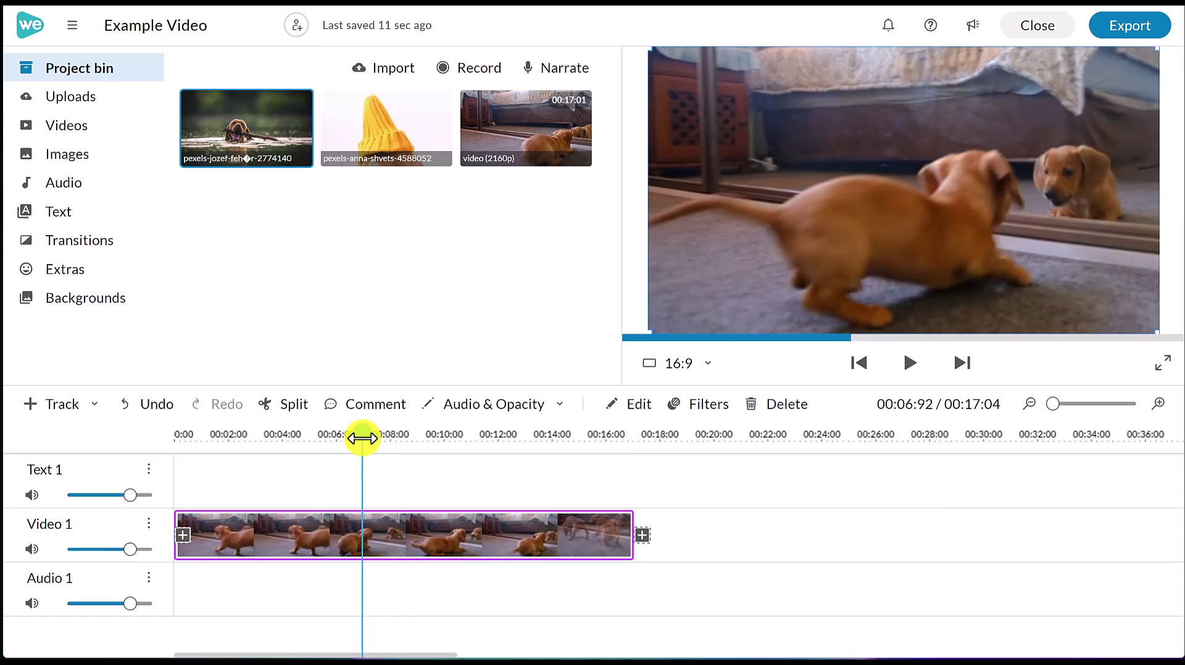
left_click(291, 408)
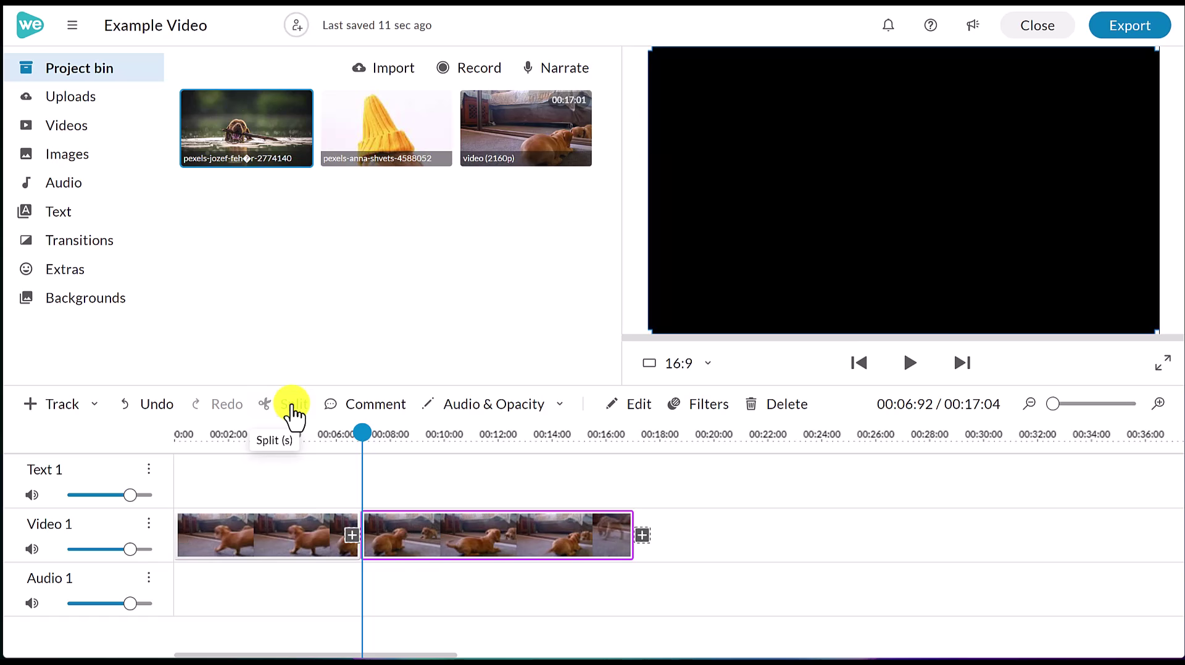
left_click_drag(402, 544, 307, 550)
left_click(279, 532)
left_click_drag(177, 437, 322, 462)
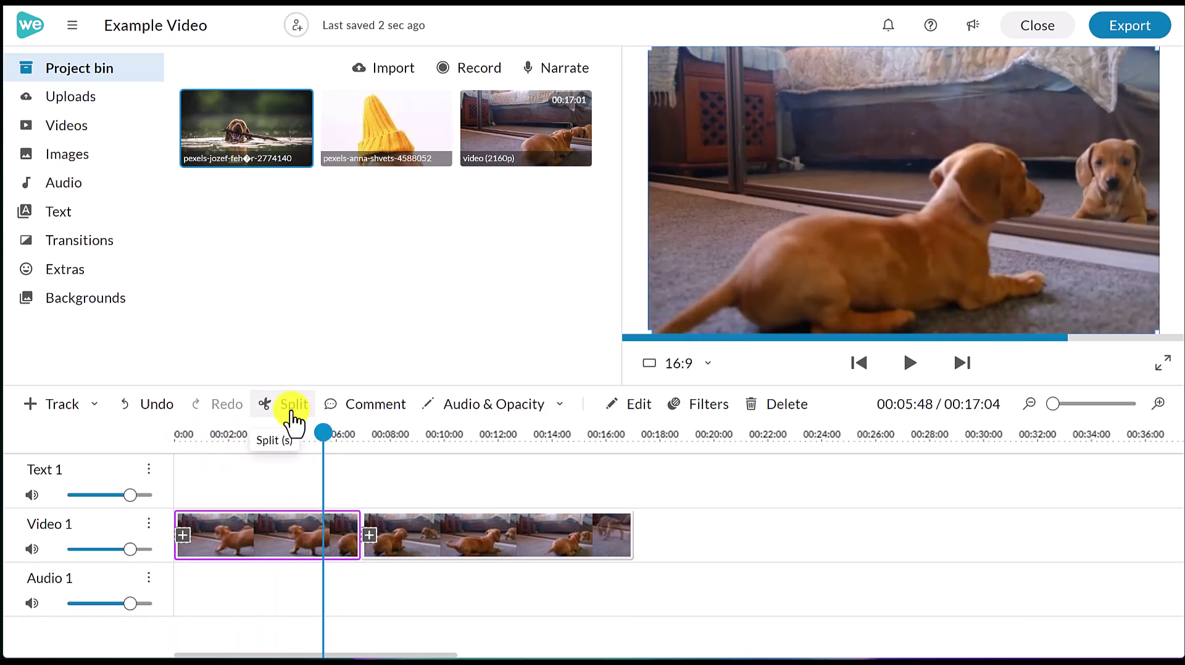
left_click(291, 414)
Step: Delete the short middle segment of the video and close the gap by moving the last segment against the first
left_click_drag(343, 529, 658, 522)
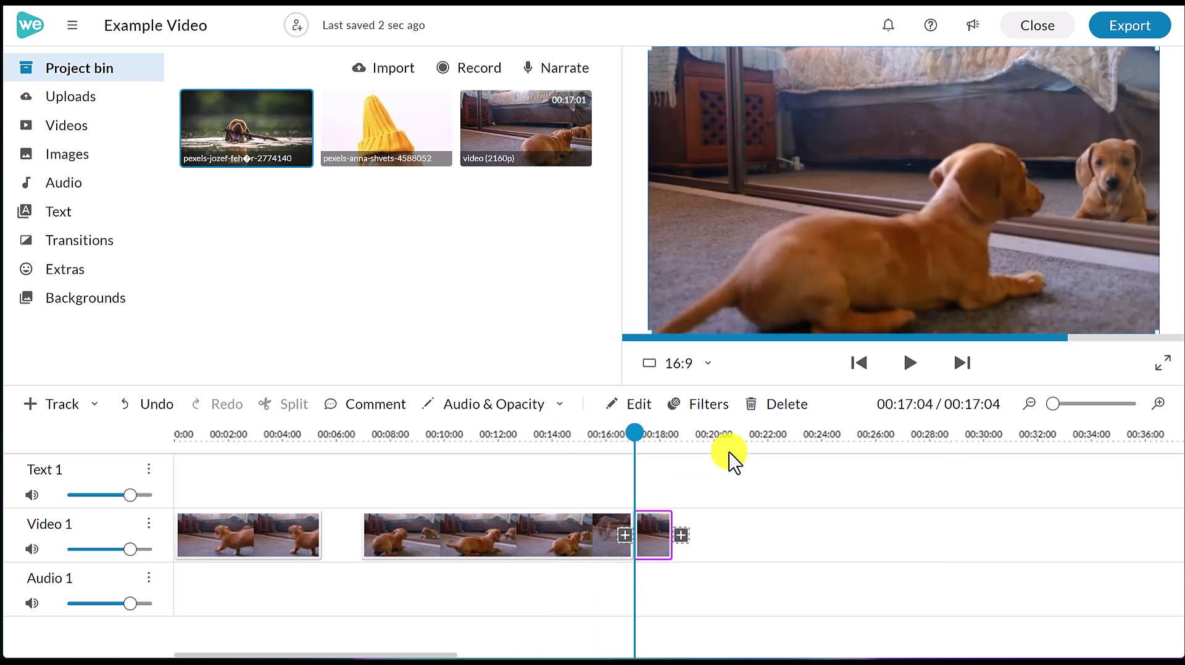
left_click(787, 420)
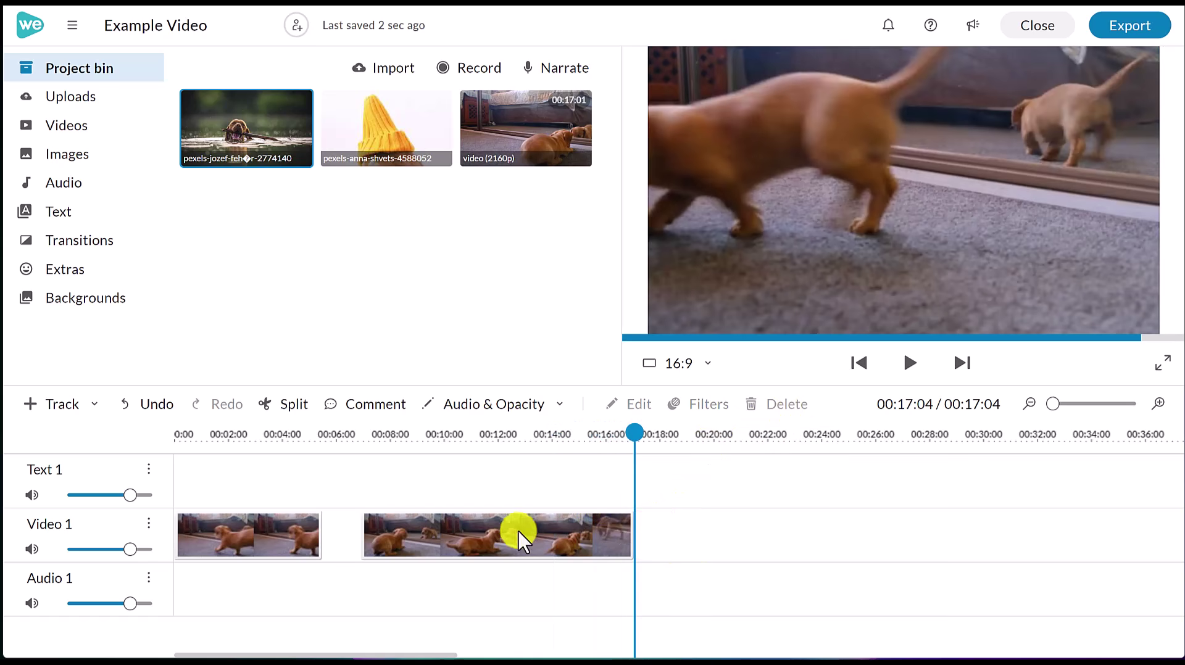
left_click_drag(455, 545, 411, 539)
Step: Play the timeline across the cut from 00:04:44 to review the join, and pause it
left_click_drag(326, 440, 297, 439)
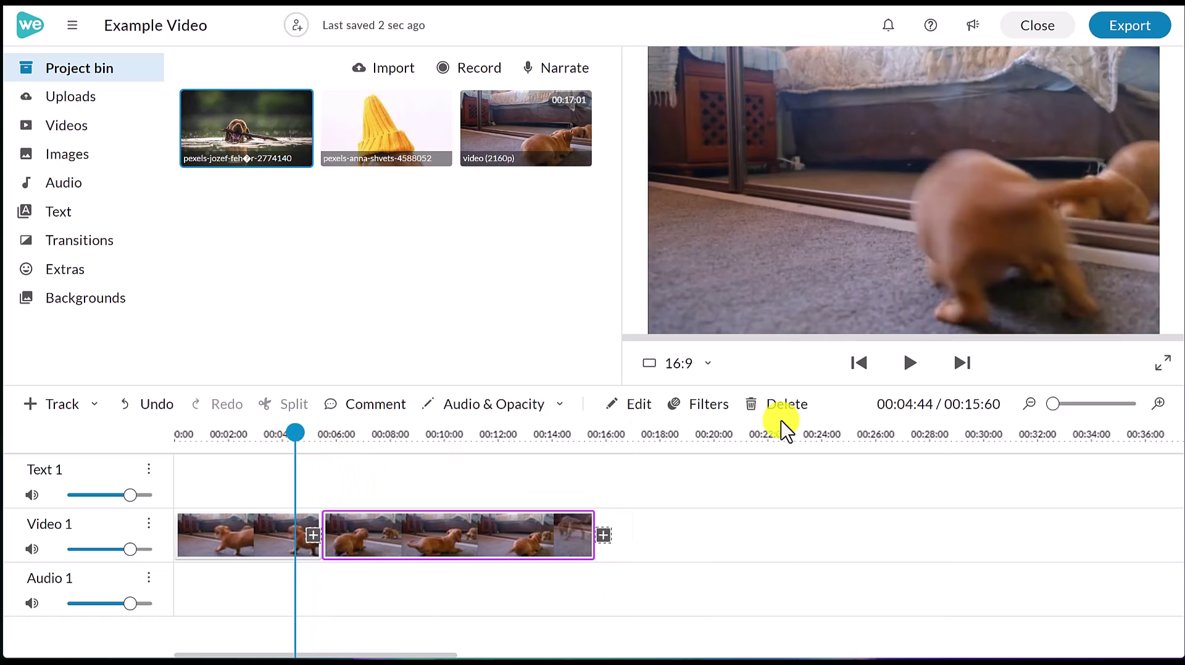
left_click(912, 365)
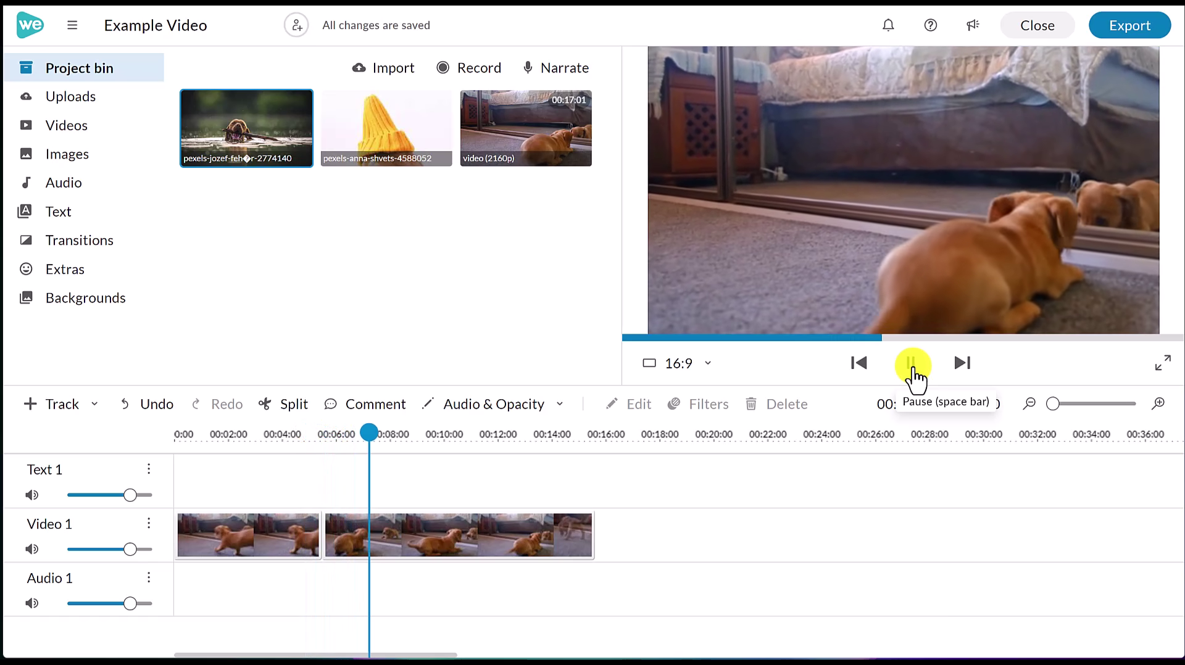
left_click(913, 374)
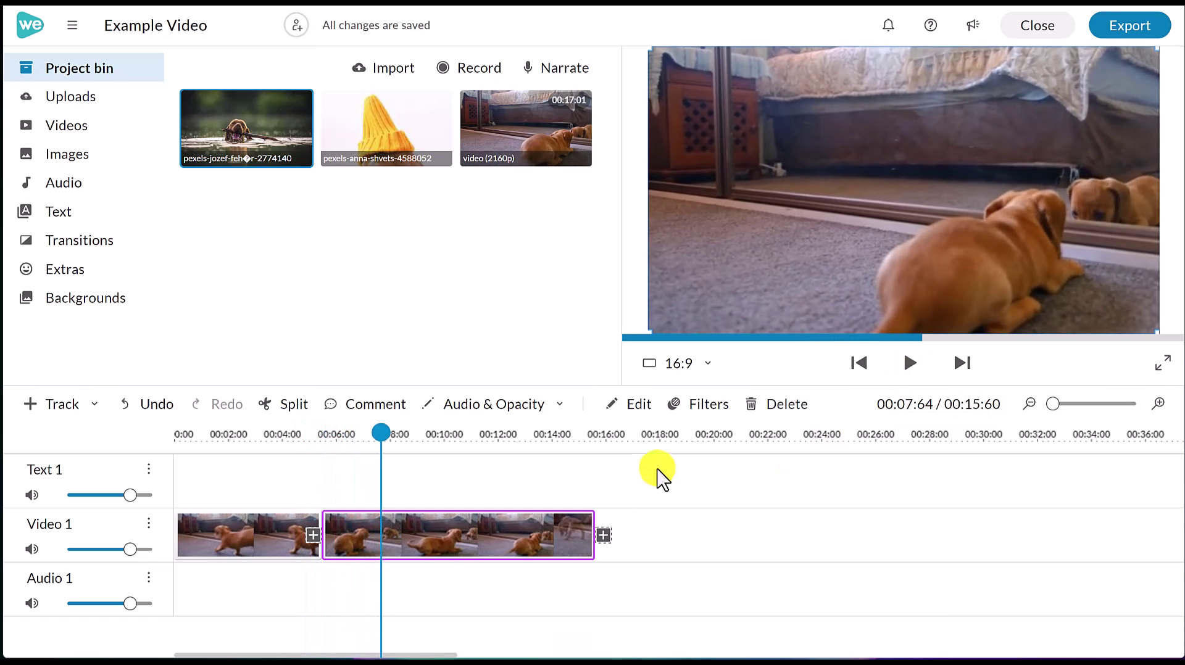
Step: Turn off the Snap clips preference
left_click_drag(434, 543, 404, 547)
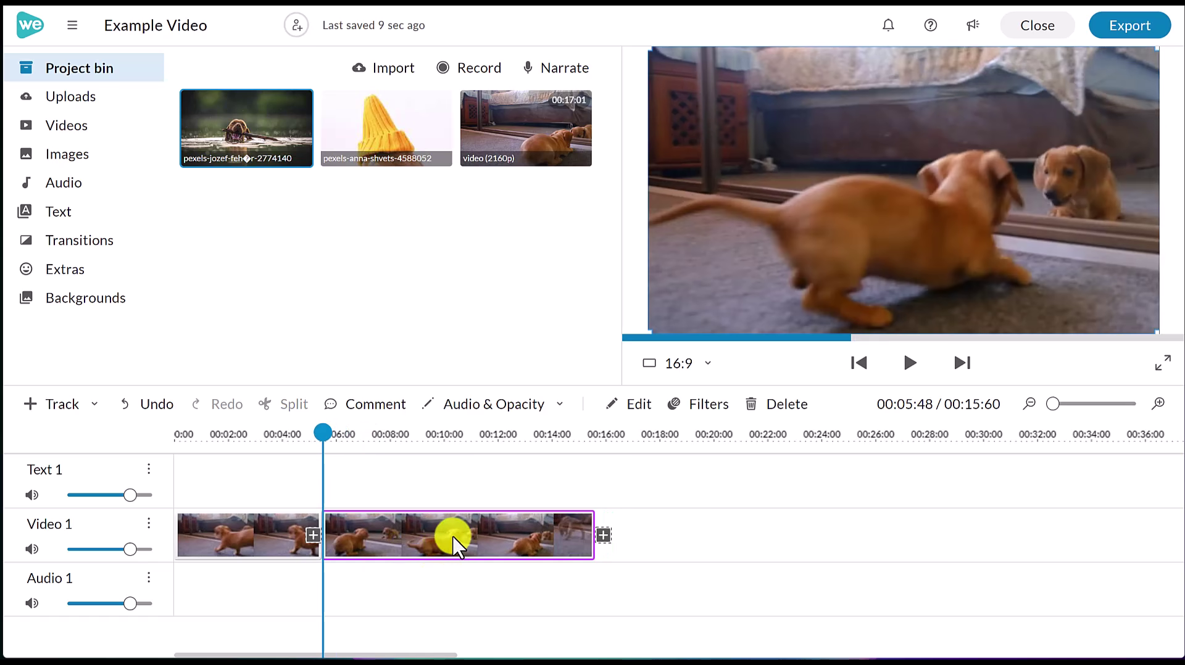
left_click(74, 28)
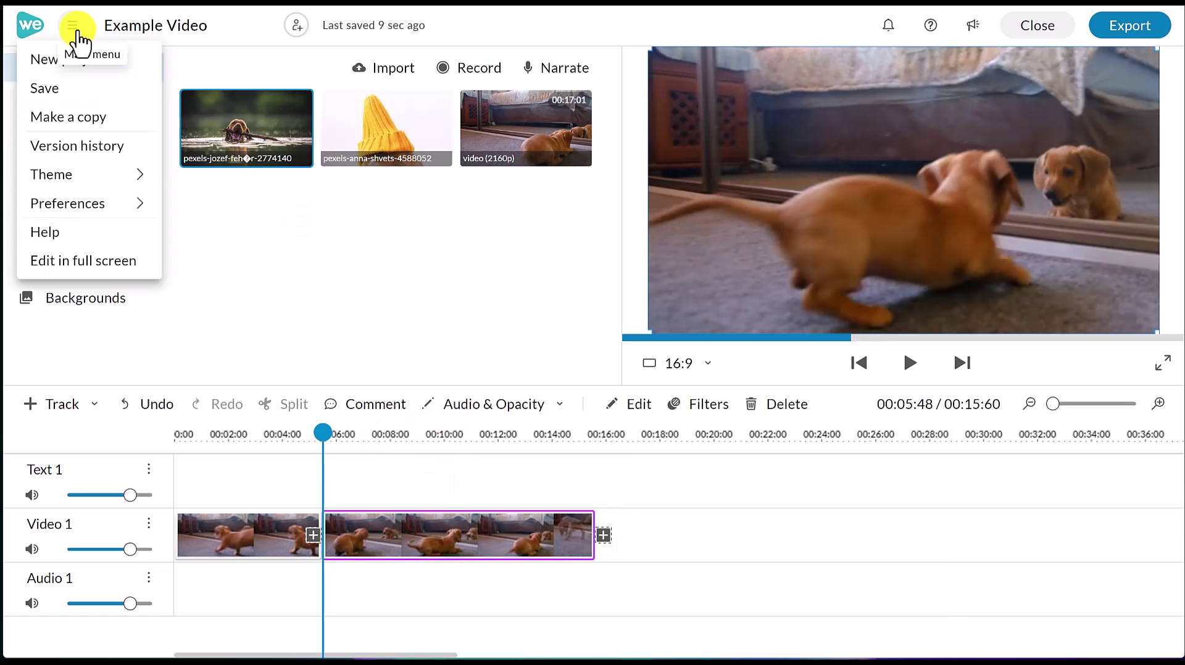
mouse_move(91, 213)
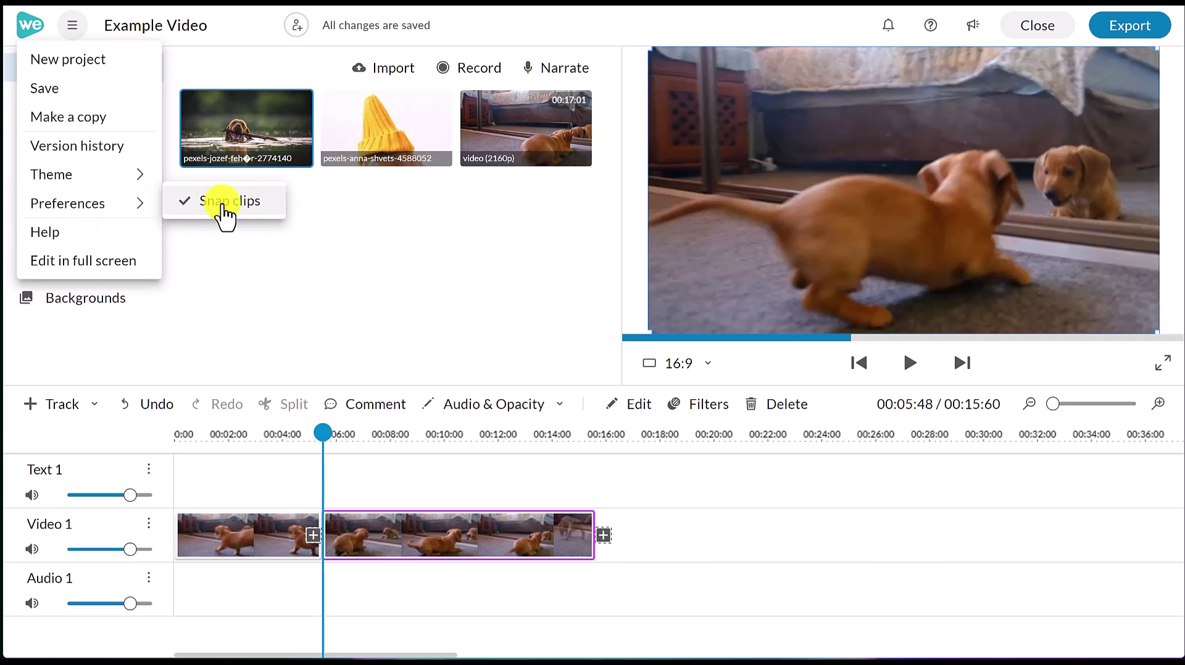
left_click(222, 206)
Step: Overlap the second video segment onto the end of the first twice, resolving it once with Insert and push and once with Replace
left_click_drag(413, 543, 376, 548)
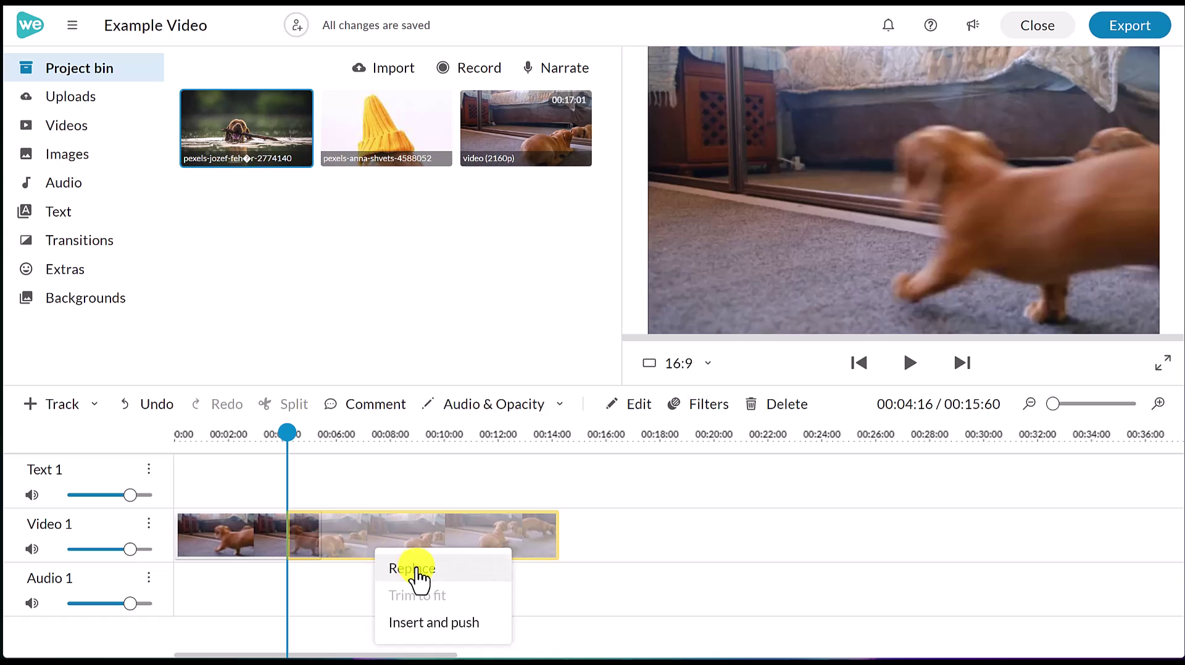
left_click(456, 629)
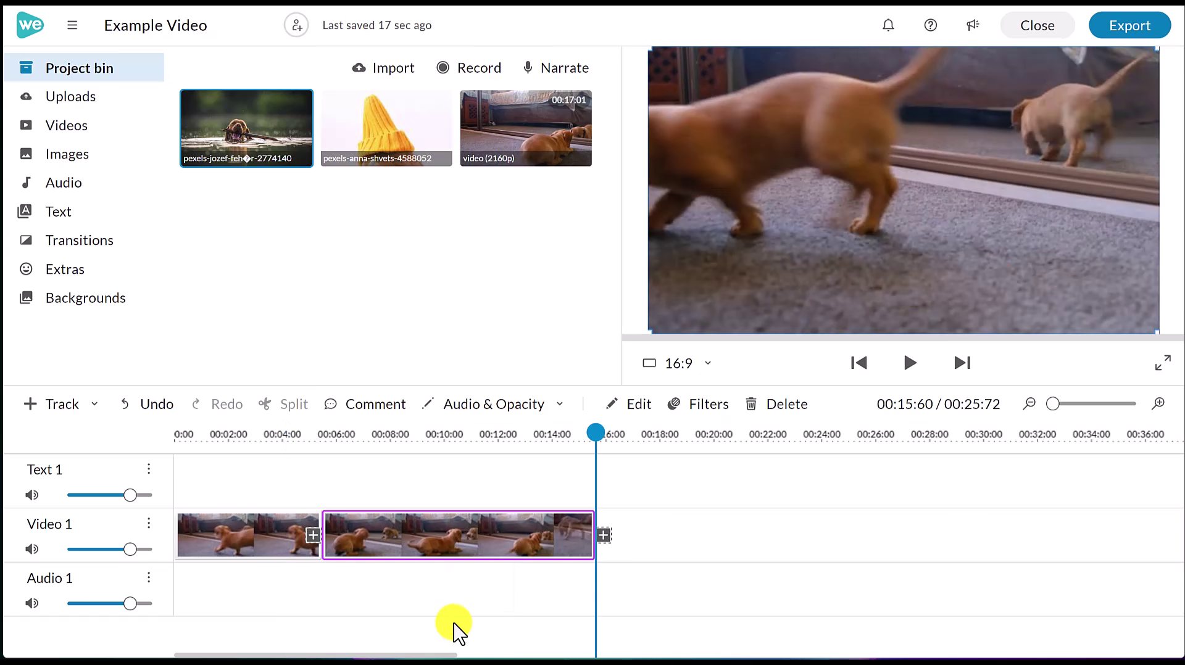
left_click_drag(430, 552, 391, 556)
left_click(424, 571)
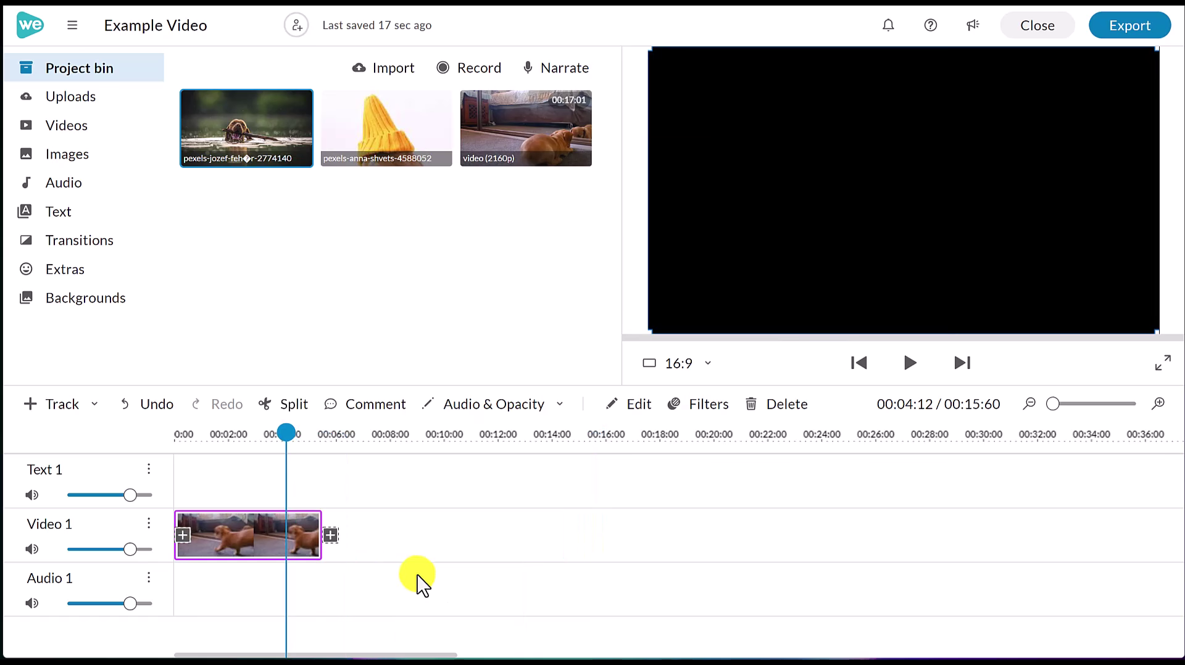
mouse_move(283, 550)
left_mouse_down()
mouse_move(290, 535)
mouse_move(267, 535)
left_mouse_up()
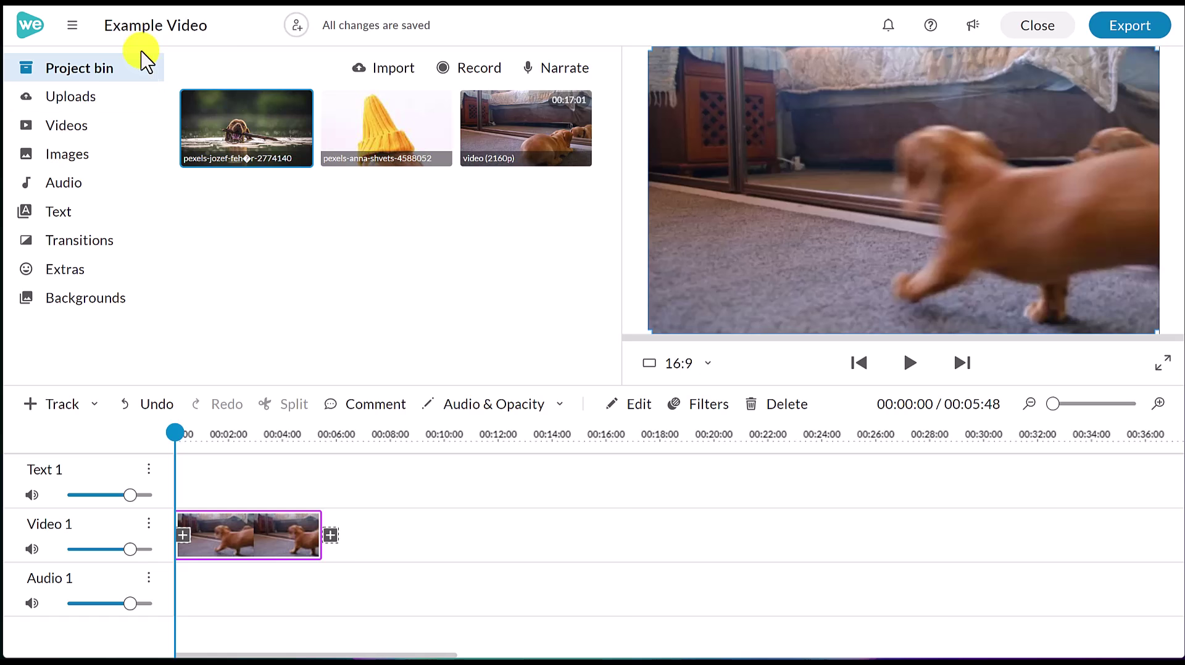
Step: Turn the Snap clips preference back on
left_click(72, 25)
mouse_move(113, 205)
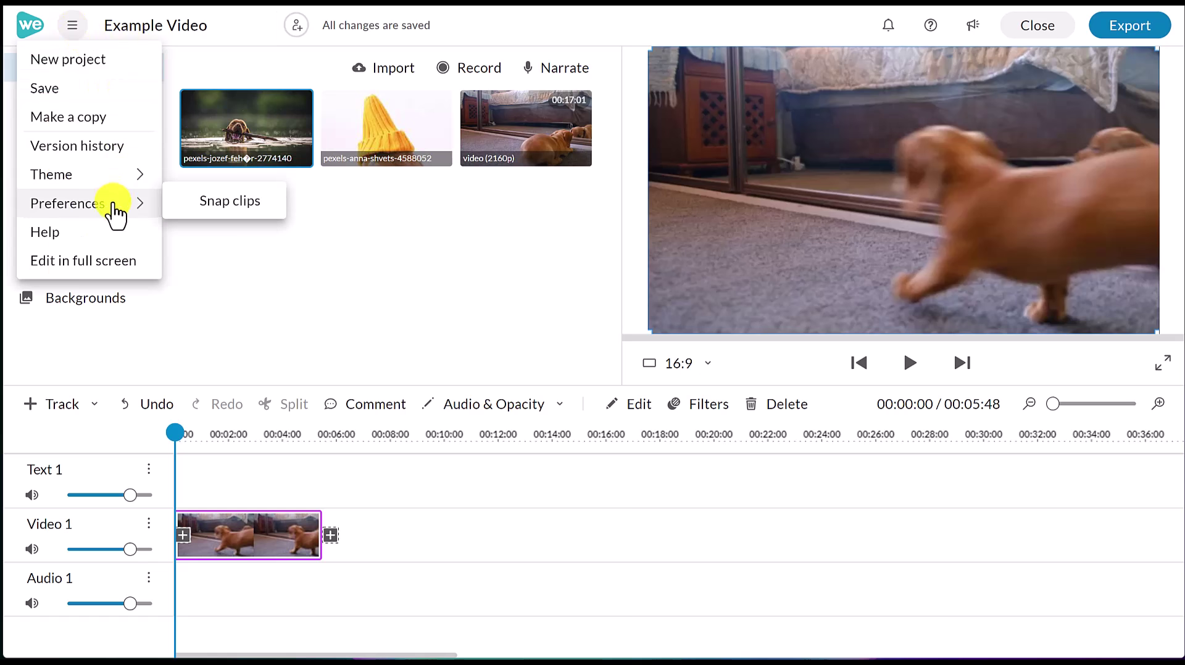
left_click(233, 204)
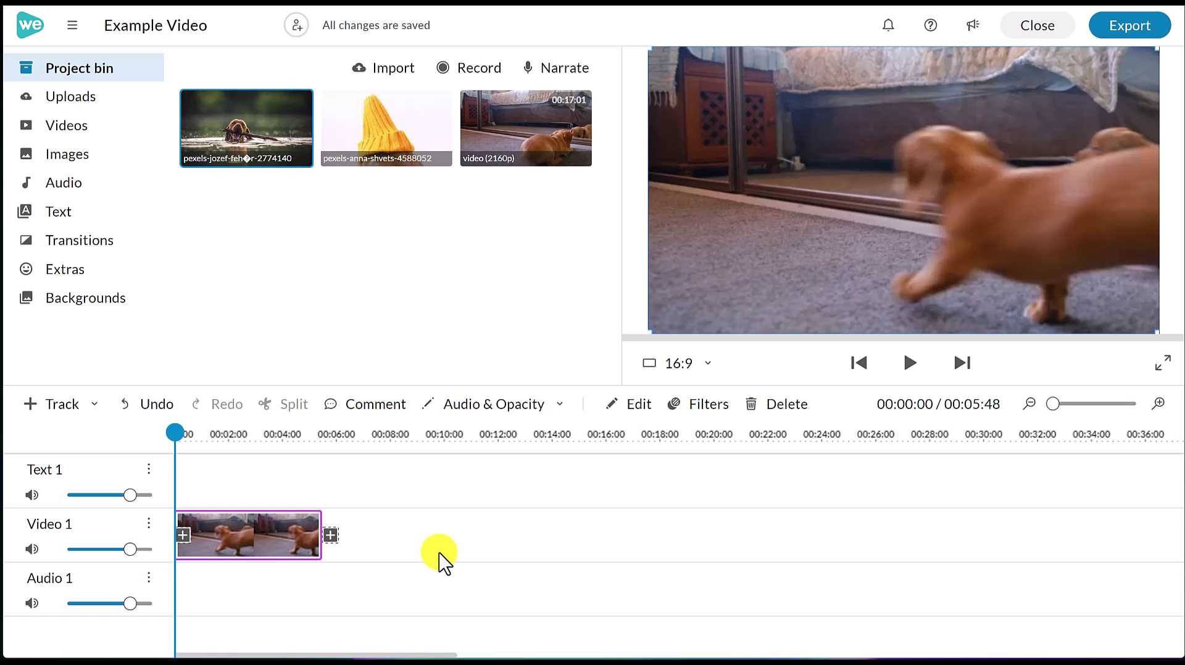
Step: Undo the replace edit to bring back the second video segment on Video 1
left_click(148, 413)
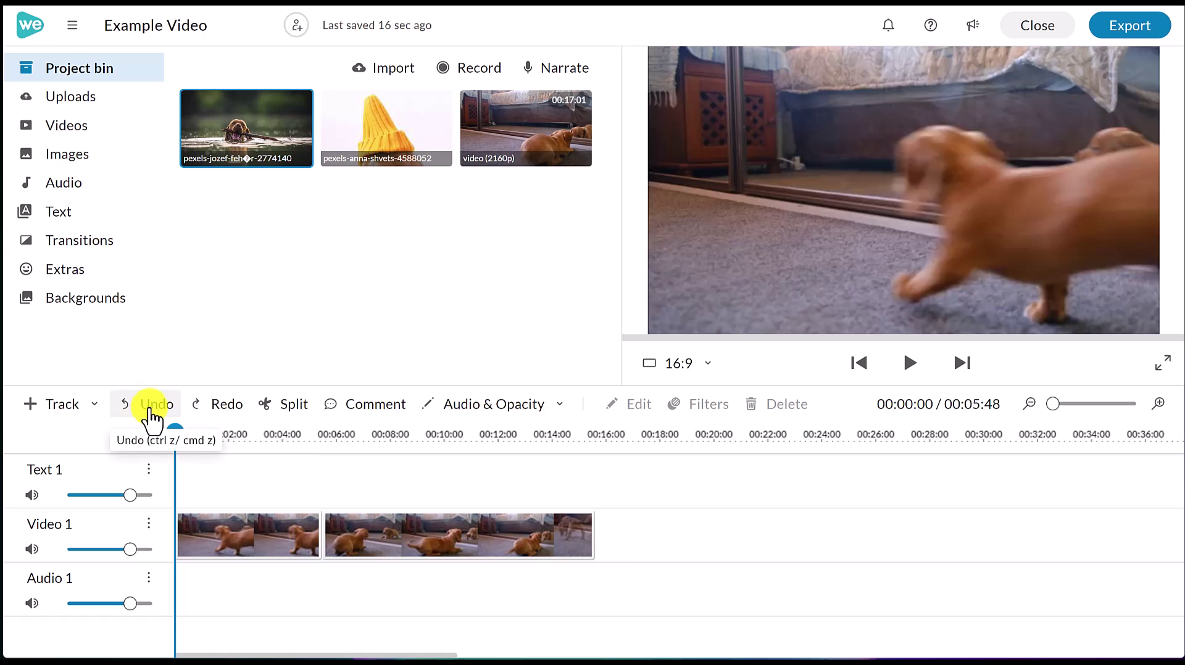
left_click(151, 417)
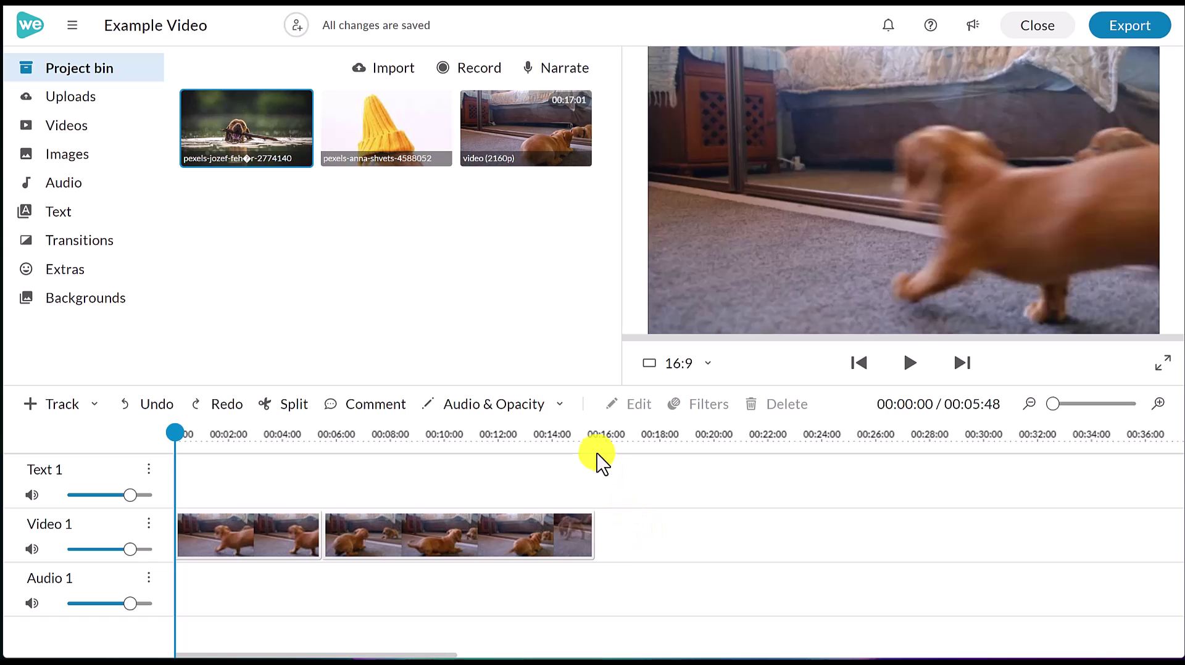
Step: Place the yellow-hat dog image on Video 1 at 00:18:24 and extend its end to 00:30:16
left_click_drag(370, 126, 685, 542)
left_click(684, 542)
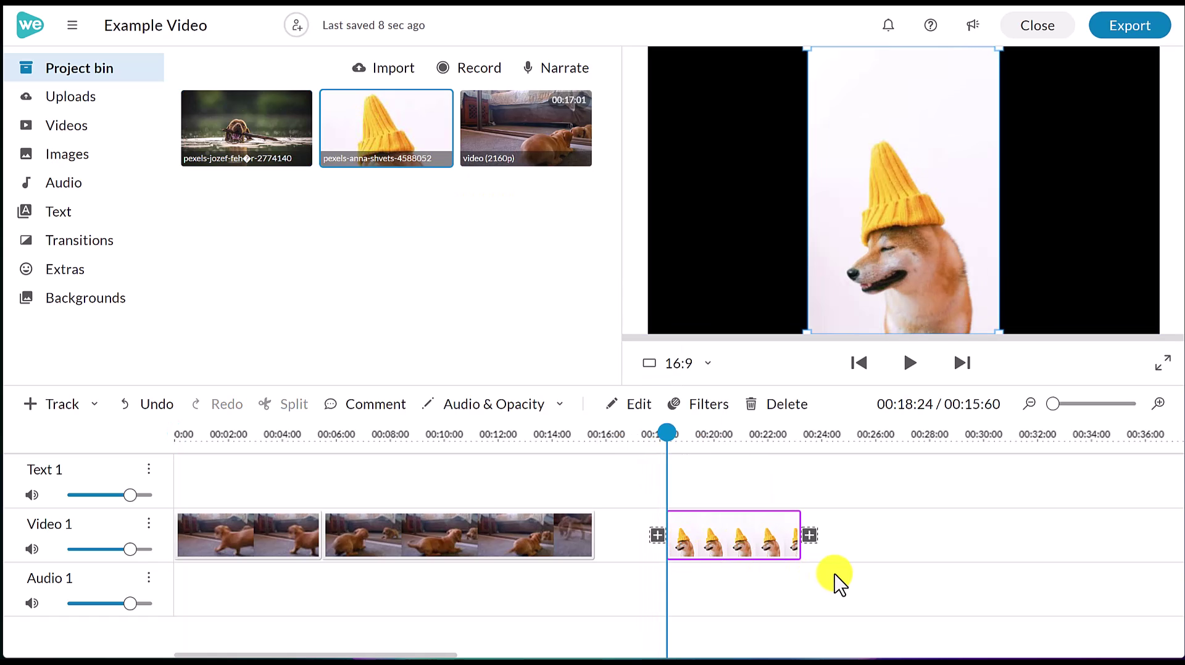
left_click_drag(799, 558, 987, 558)
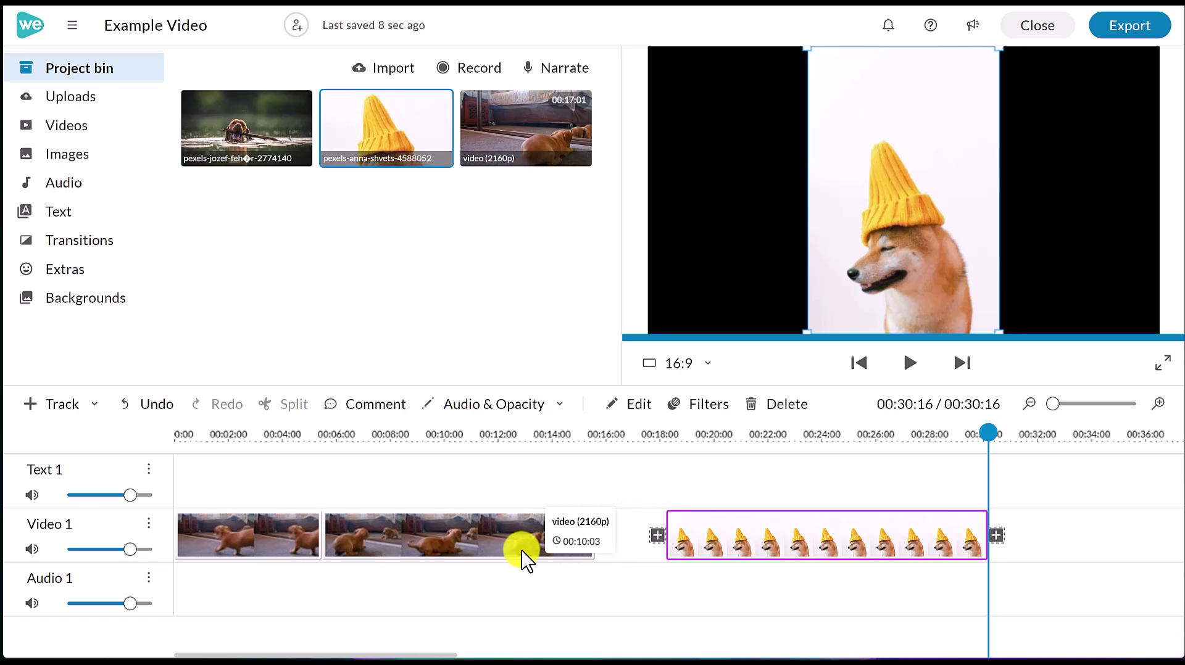
Step: Trim the start of the yellow-hat dog image on Video 1 to 00:20:60 and undo the last edit
left_click(497, 551)
mouse_move(592, 560)
left_mouse_down()
mouse_move(593, 550)
mouse_move(616, 564)
mouse_move(593, 555)
left_mouse_up()
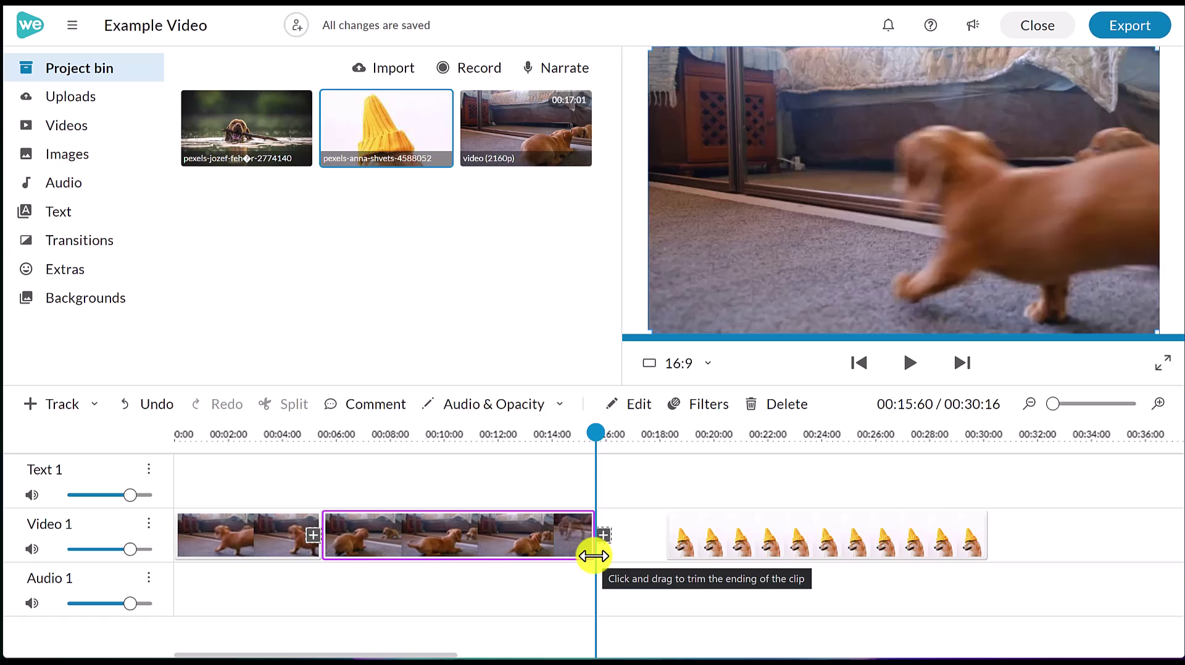
left_click(717, 543)
left_click_drag(669, 554, 732, 554)
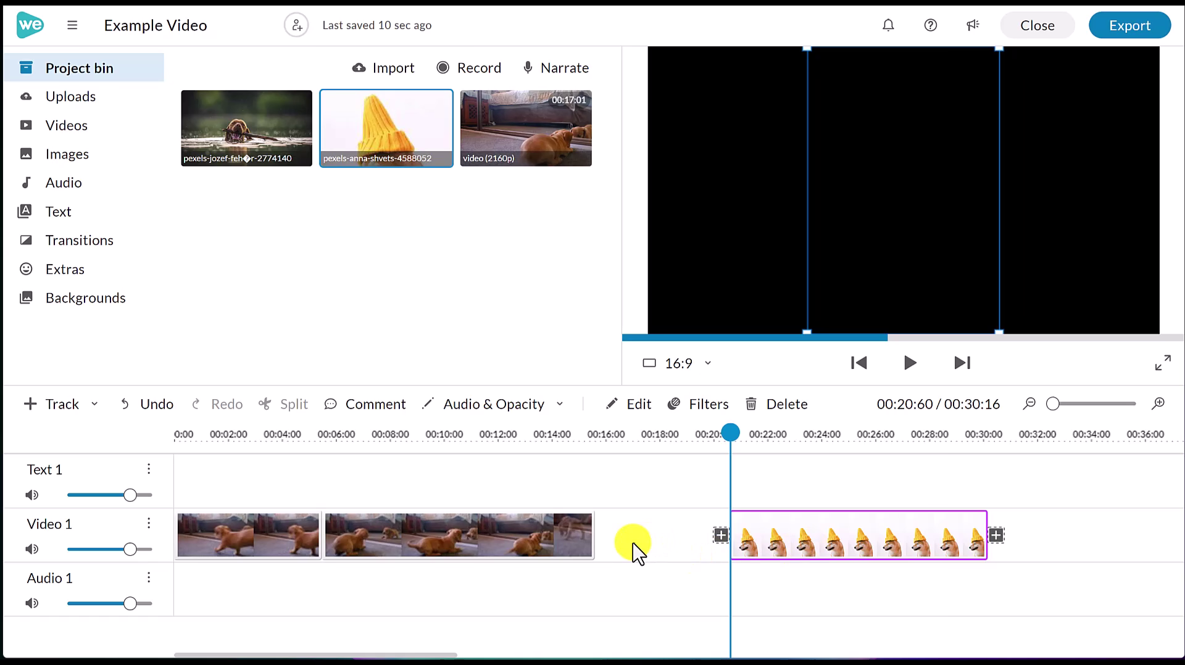
key("ctrl+z")
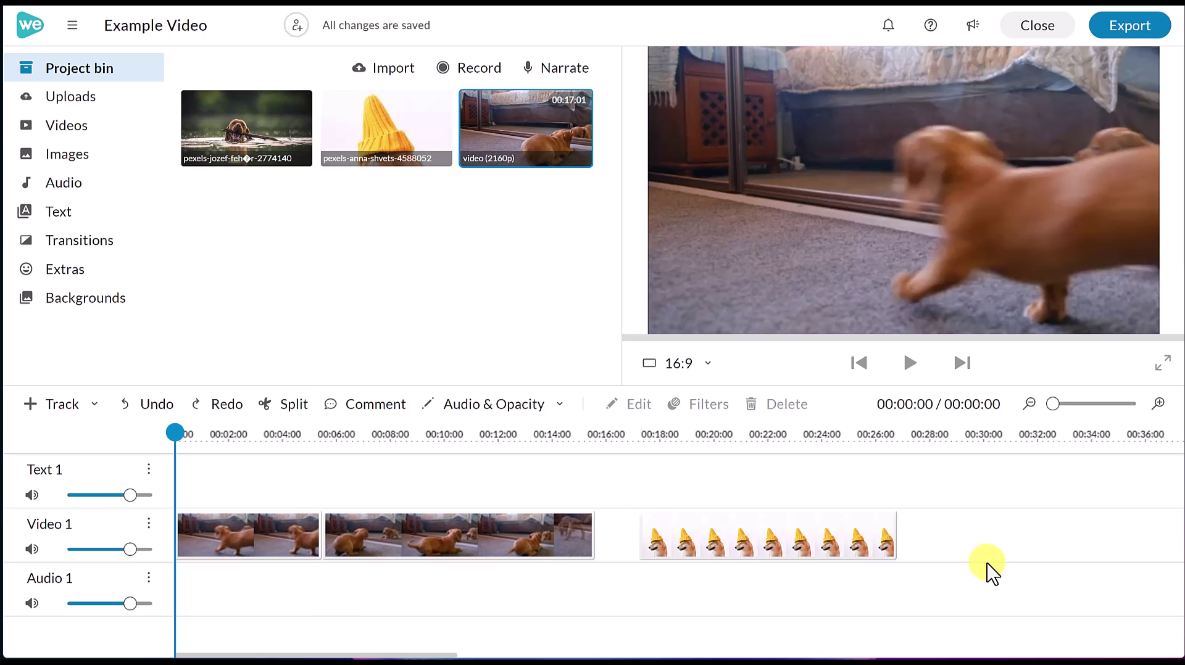
Step: Delete all three clips from Video 1 and place video (2160p) at the start of the emptied track
left_click_drag(990, 560, 247, 524)
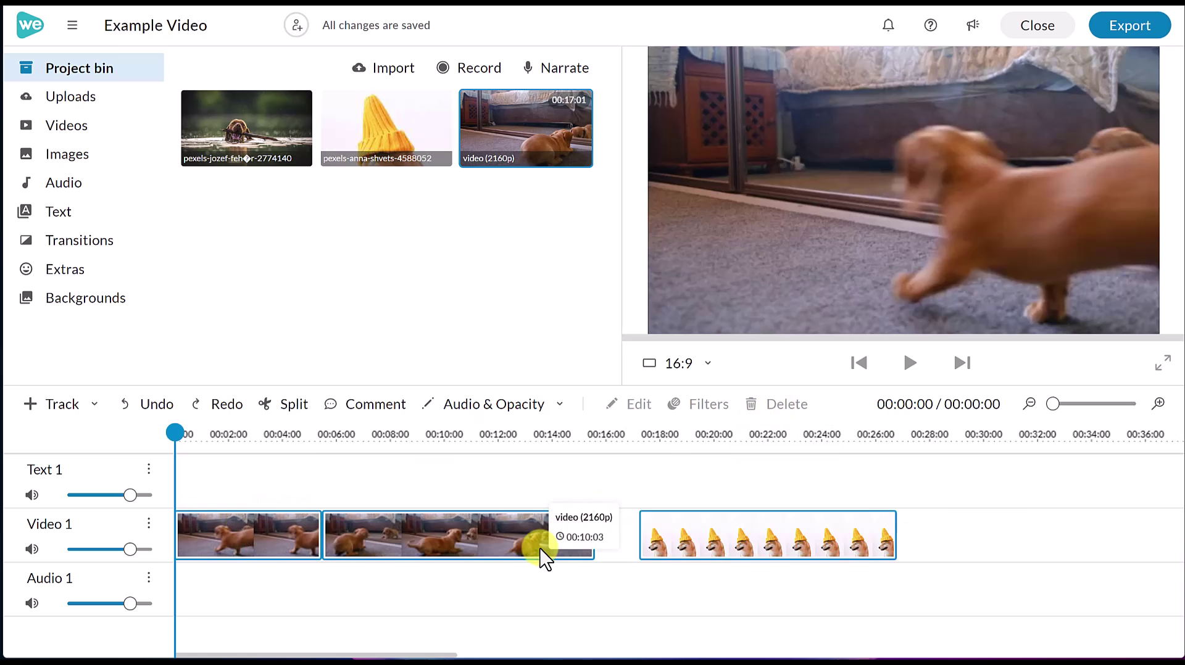
key("Delete")
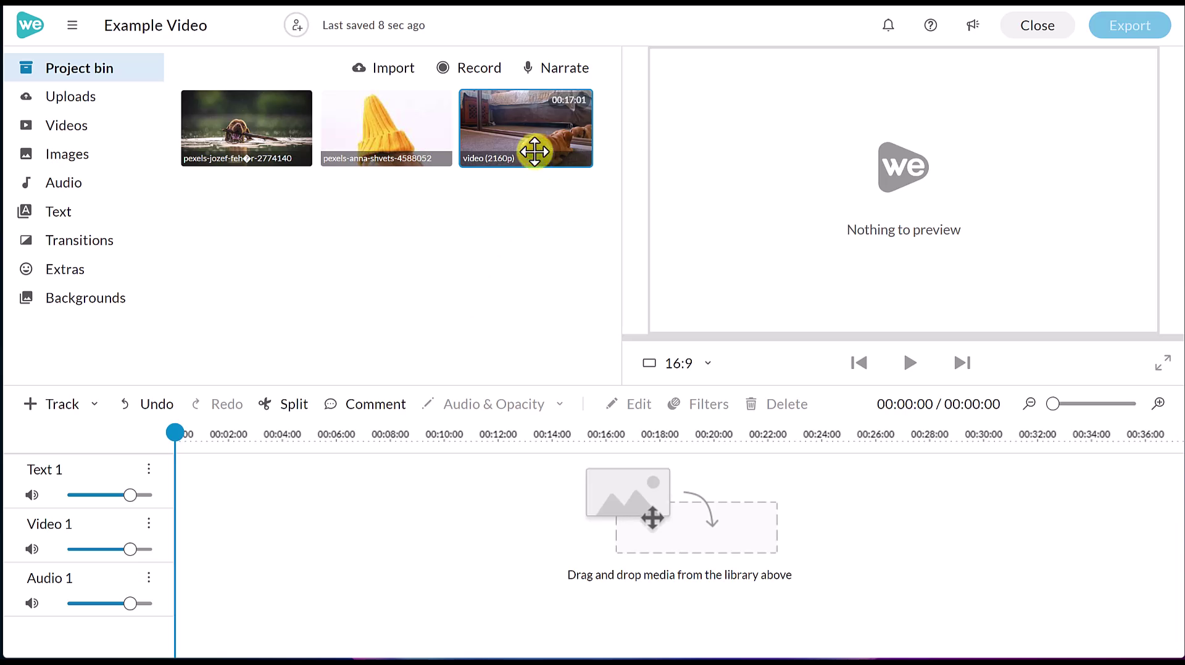
left_click_drag(522, 142, 179, 535)
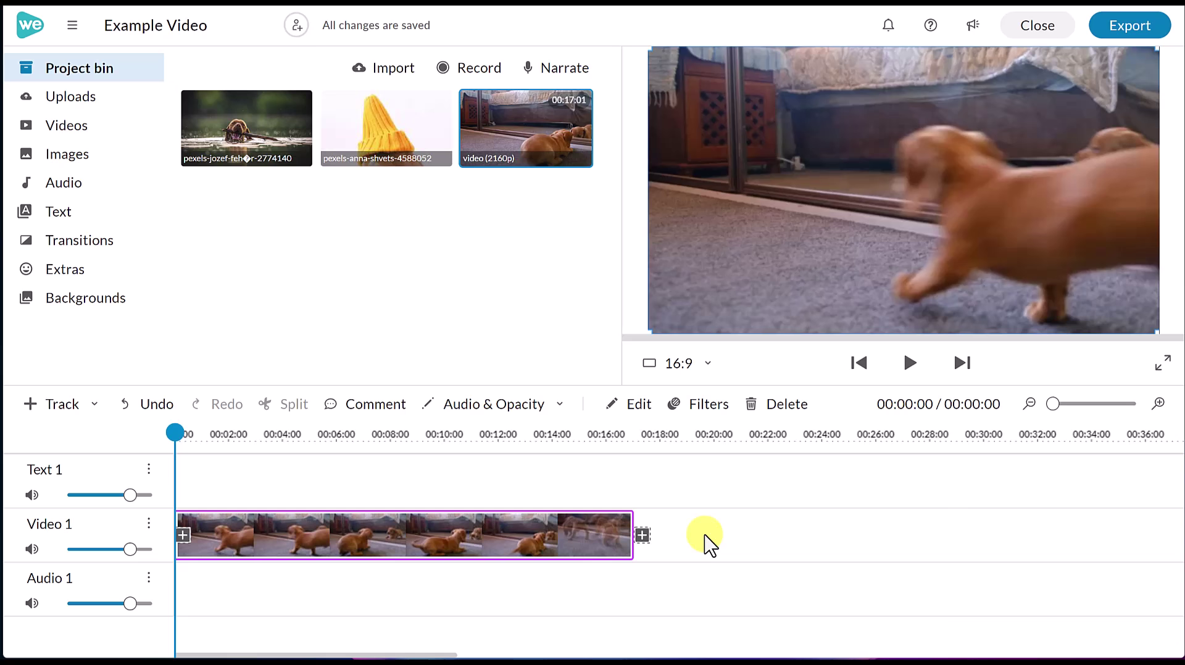
Step: Play the project from the start and pause it at 00:02:84
left_click(704, 539)
key("space")
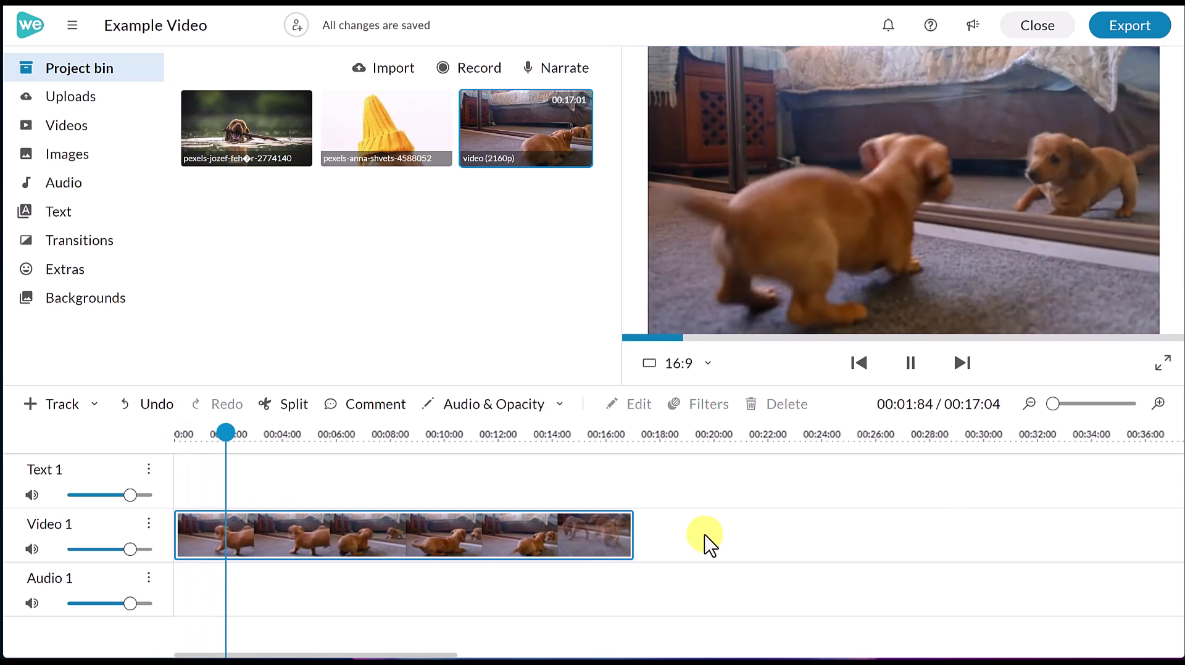
key("space")
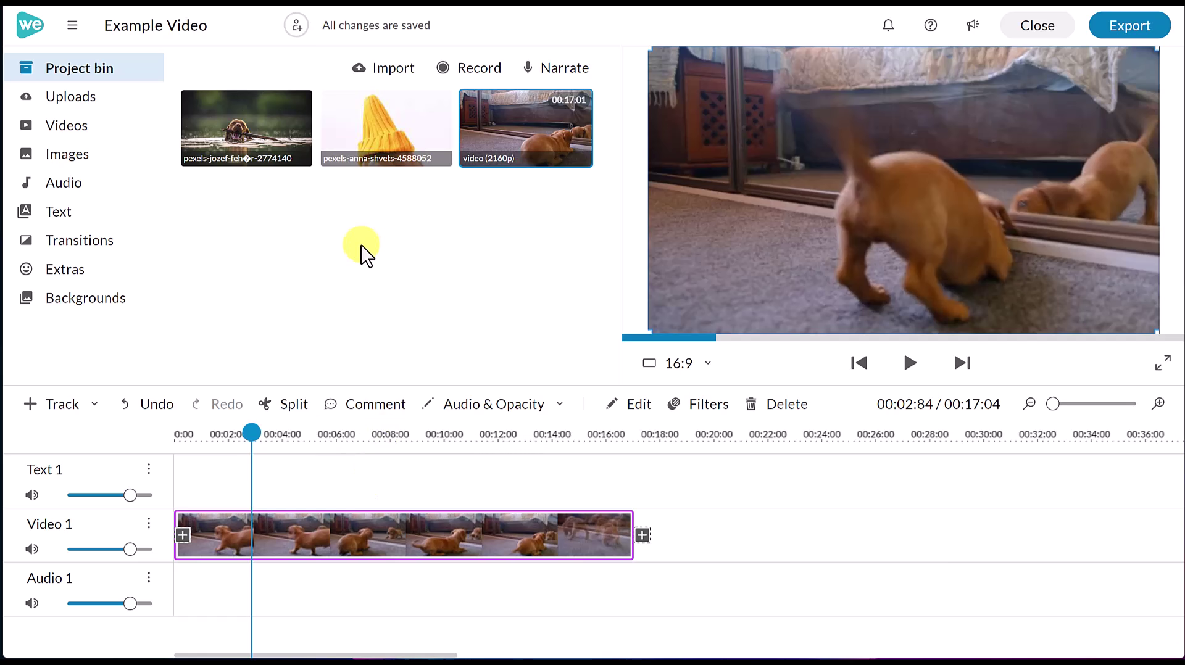
Step: Search the stock videos for "dogs"
left_click(73, 130)
left_click(464, 68)
type("dogs")
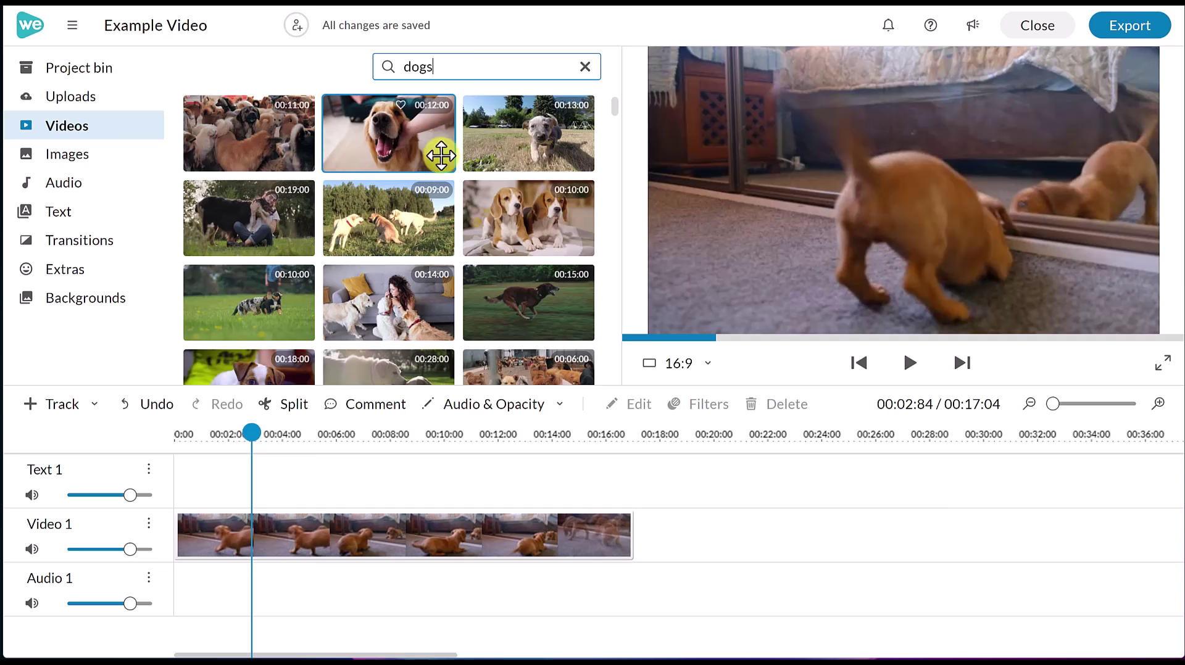
Step: Place the 12-second golden retriever video at the start of the Text 1 track and preview playback in its middle and across its end
left_click_drag(387, 144, 198, 474)
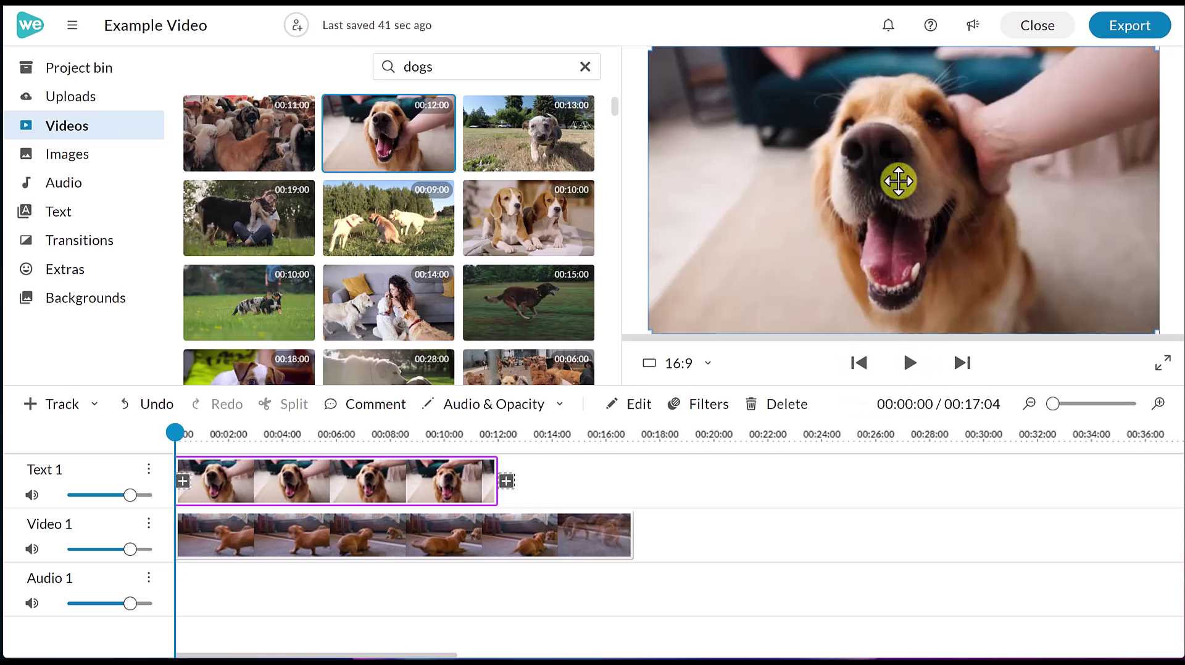
left_click(908, 365)
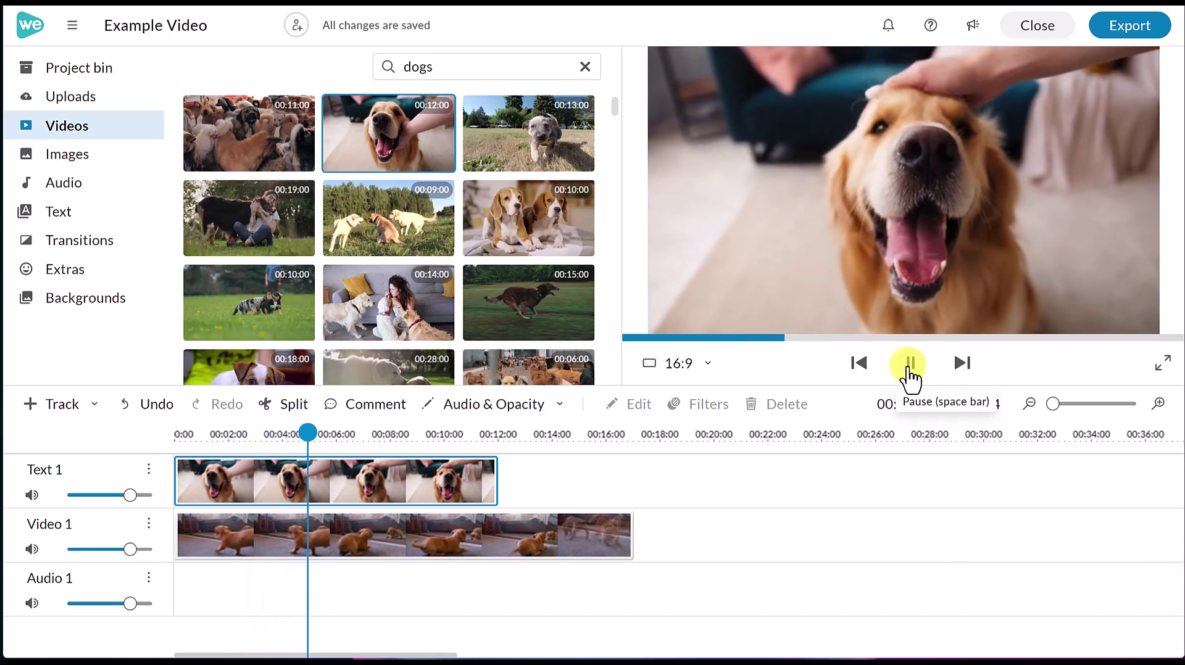
left_click(909, 366)
left_click_drag(308, 432, 492, 432)
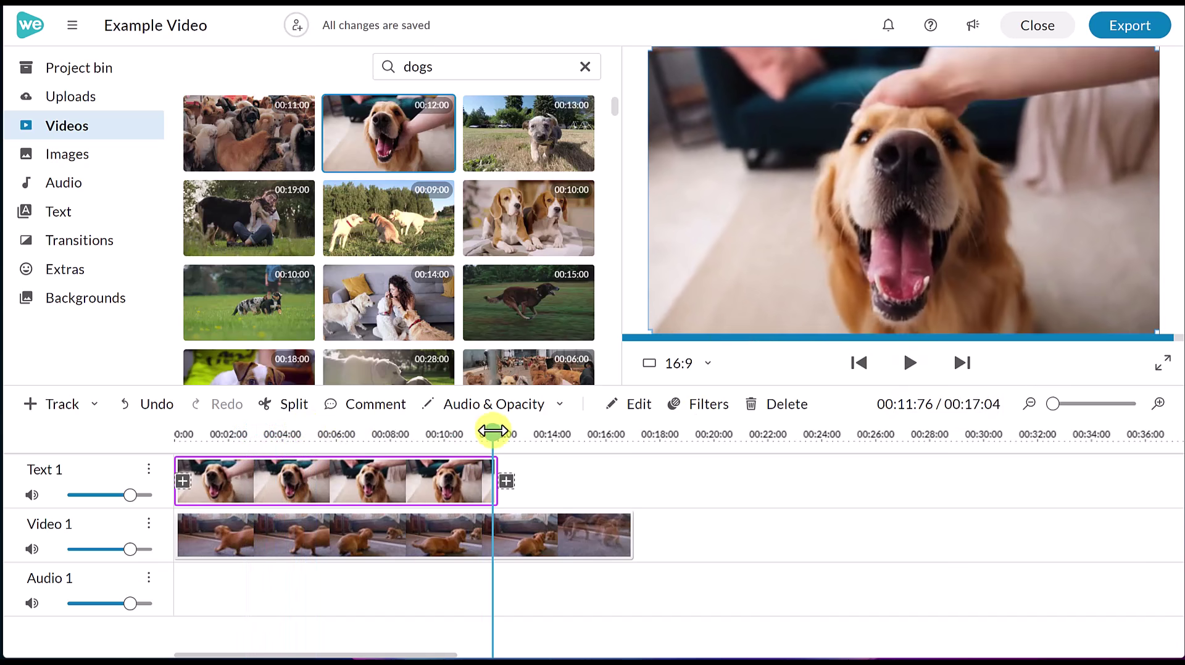
left_click(910, 370)
left_click(901, 371)
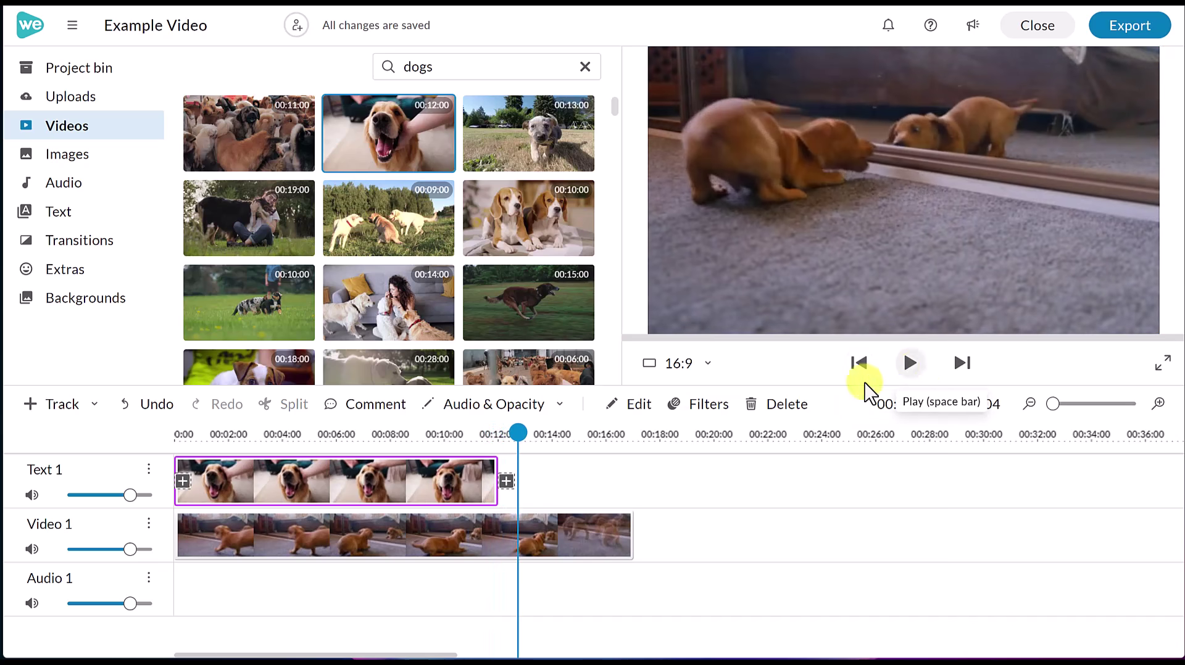
left_click_drag(519, 435, 268, 449)
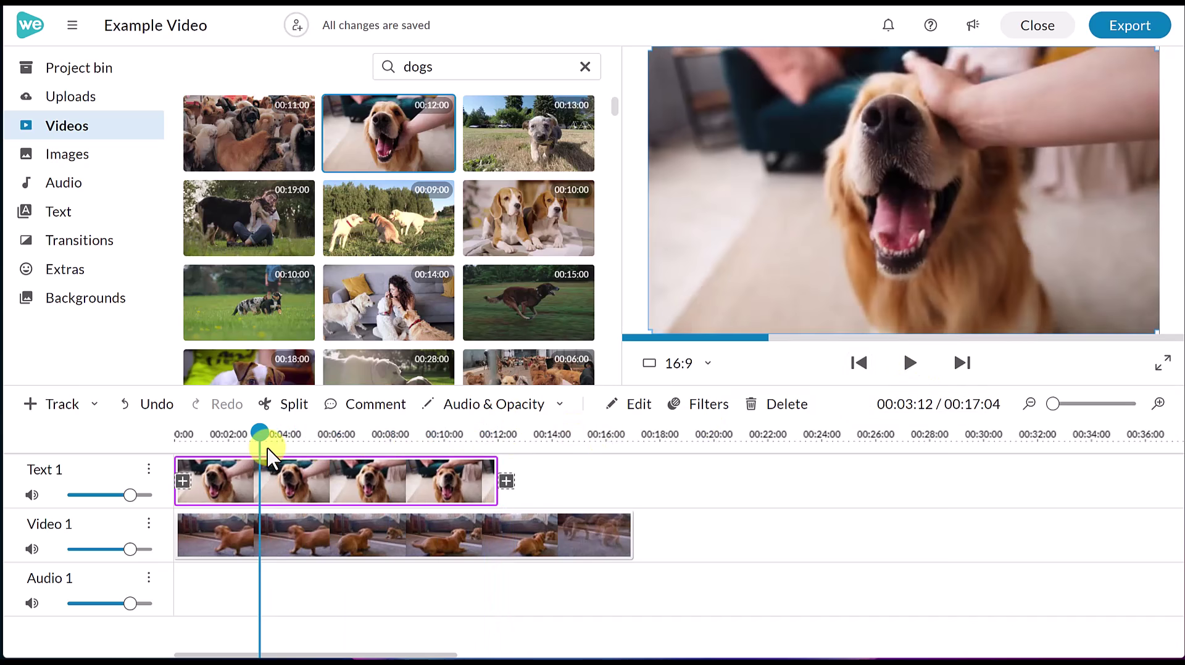
Step: Show the opacity level on the timeline clips
left_click(357, 585)
left_click(560, 408)
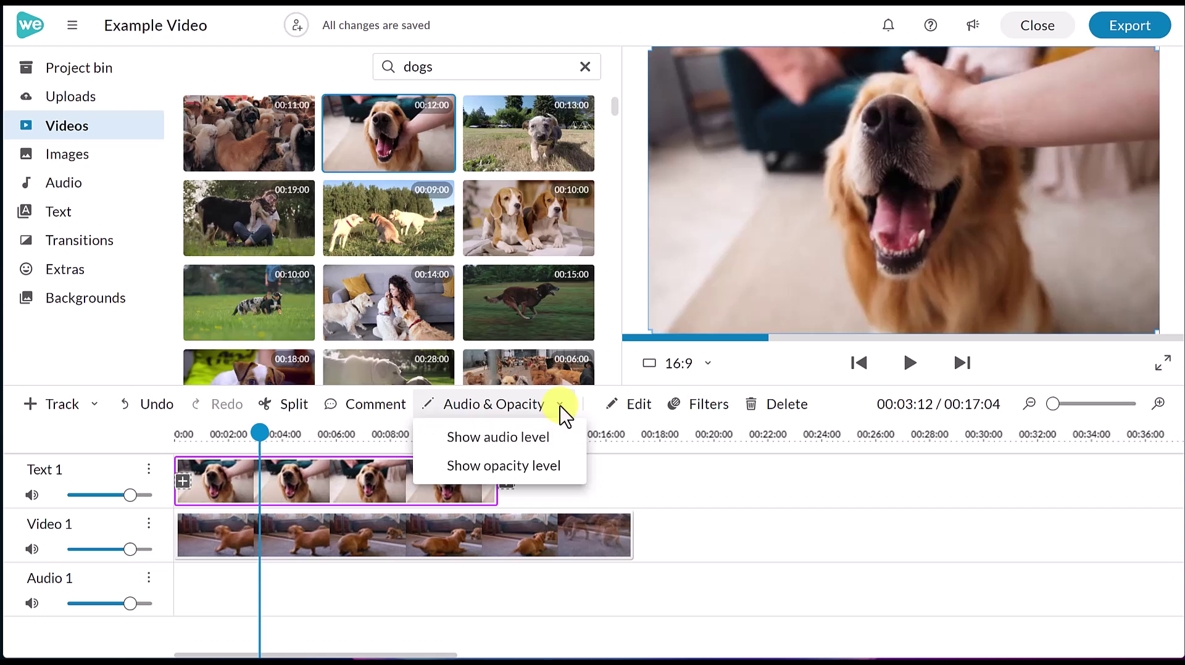
left_click(503, 472)
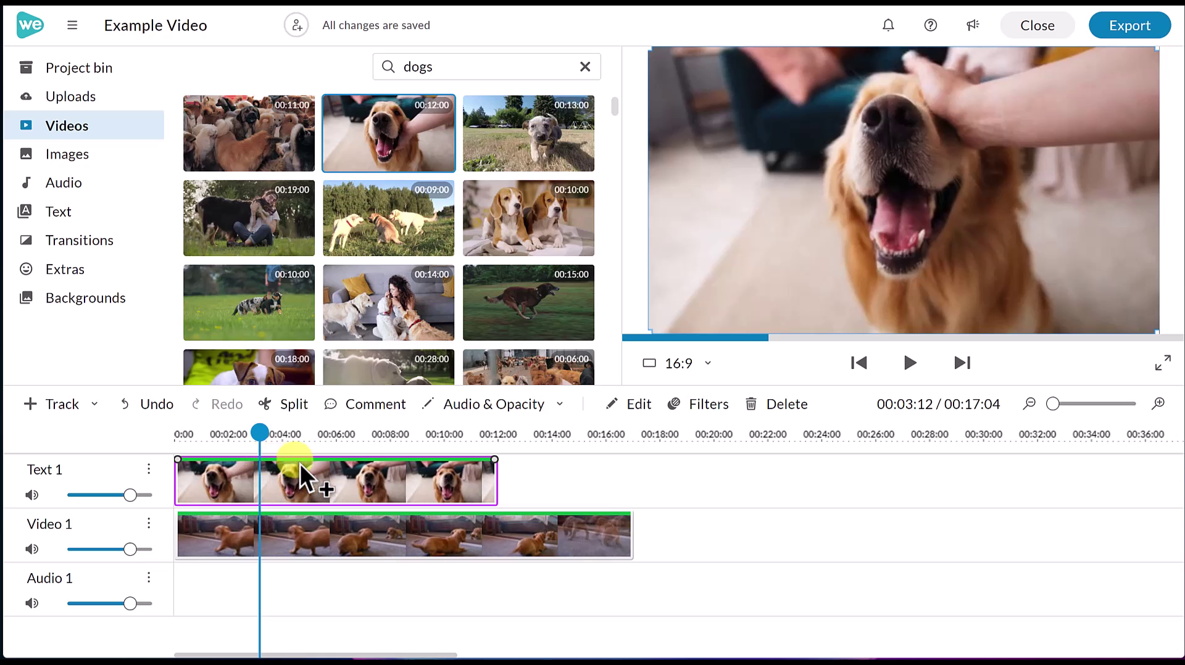
Step: Add four opacity points to the golden retriever clip and lower two of them, at about 2 and 6 seconds
left_click(238, 460)
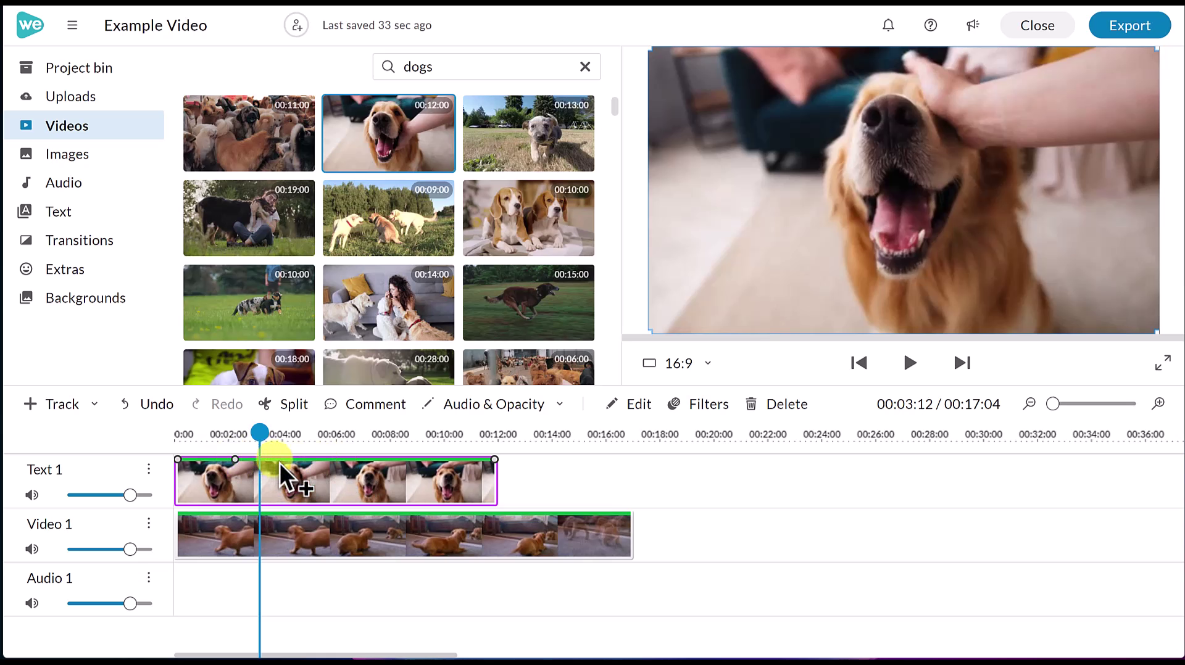
left_click(368, 460)
left_click(413, 460)
left_click_drag(280, 465, 235, 502)
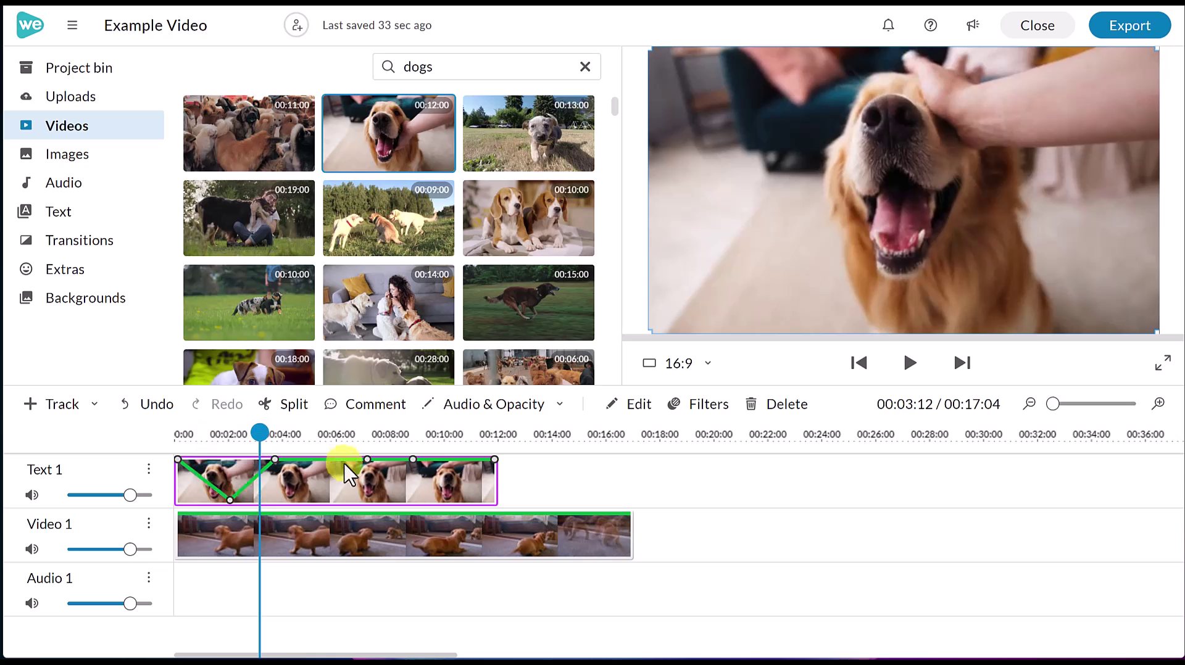
left_click_drag(374, 468, 334, 485)
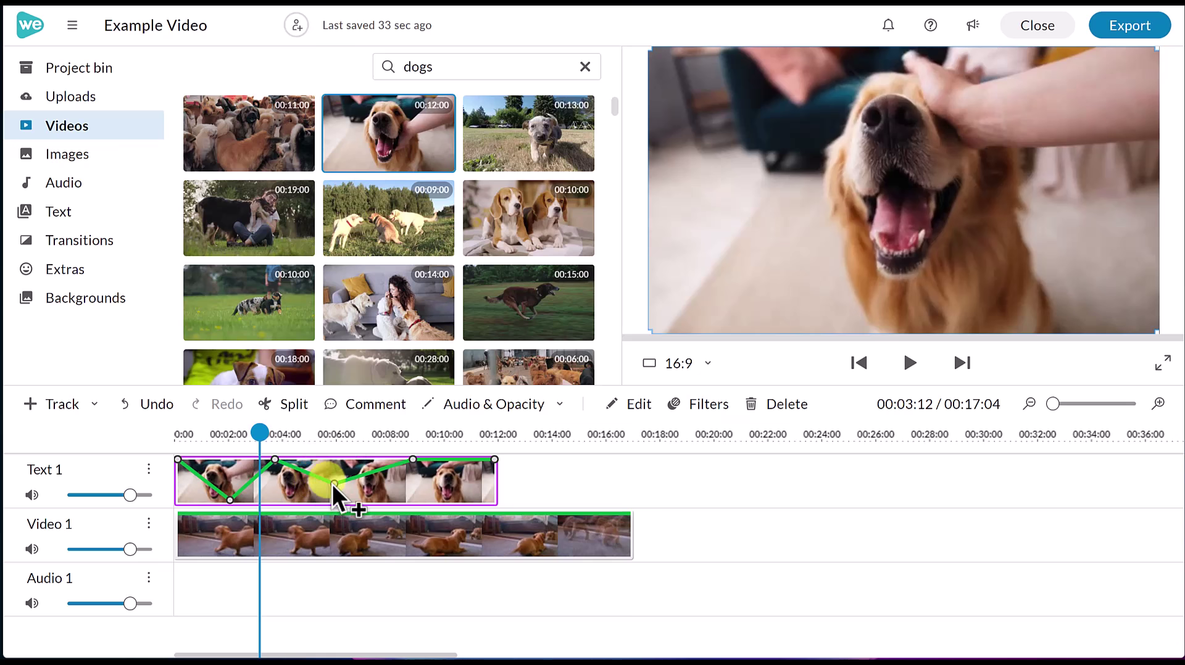
Step: Scrub from the project start to 00:03:92 to check the golden retriever clip's opacity changes
mouse_move(334, 485)
left_click_drag(260, 433, 179, 439)
left_click_drag(179, 439, 281, 449)
left_click(283, 472)
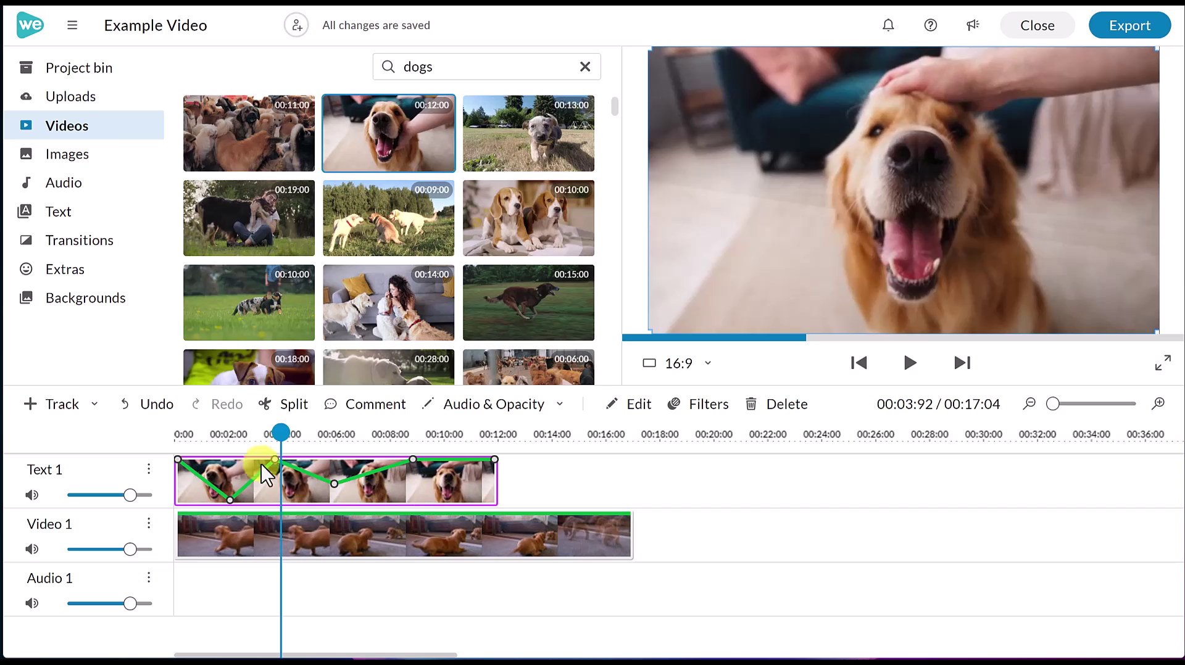
Step: Undo the opacity edits and the placement of the golden retriever clip on Text 1
left_click(148, 409)
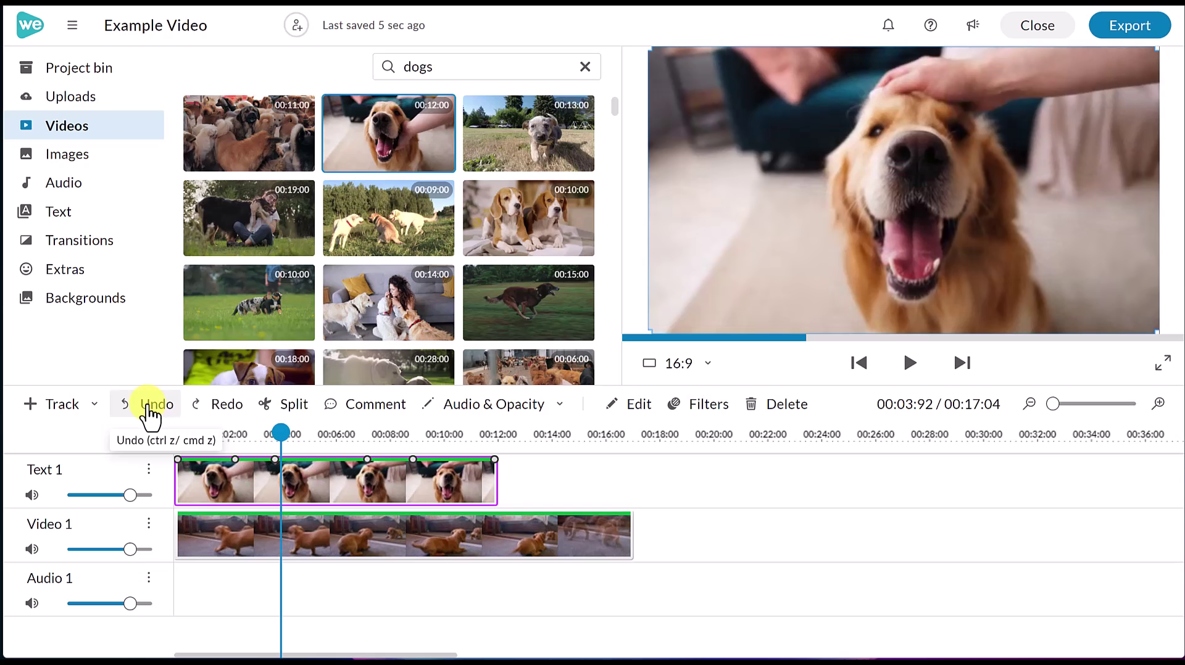
left_click(148, 408)
left_click(148, 408)
left_click(149, 408)
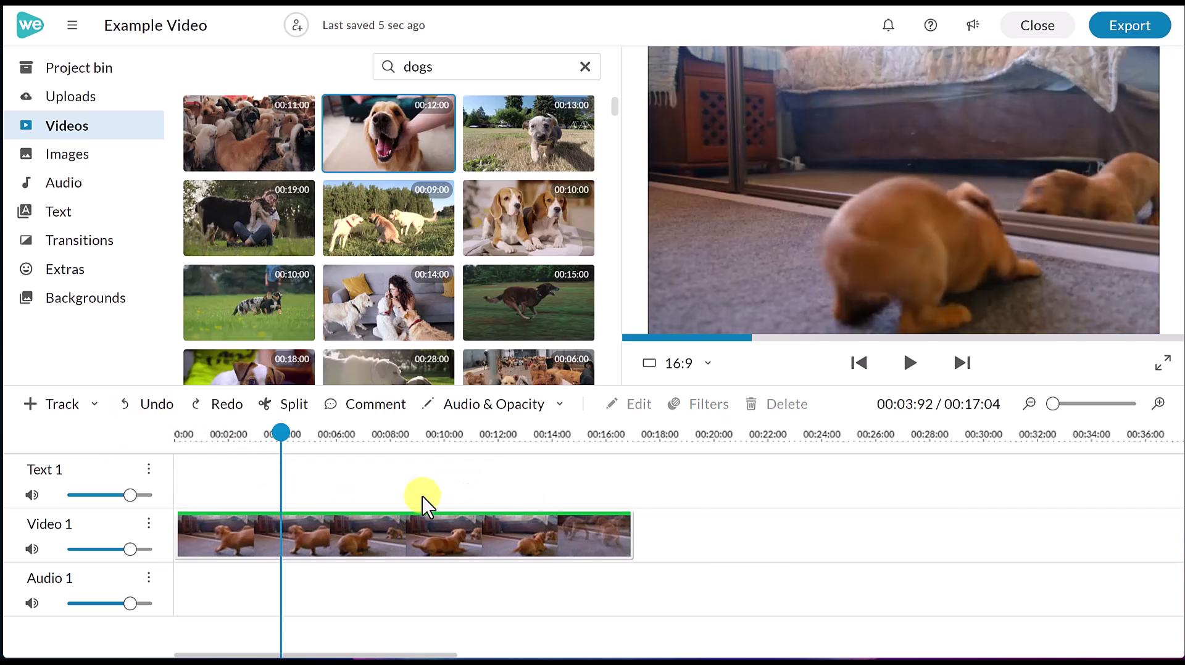
Step: Place the 13-second running puppy video at the start of the Text 1 track and view its clip editing settings
left_click_drag(521, 137, 191, 477)
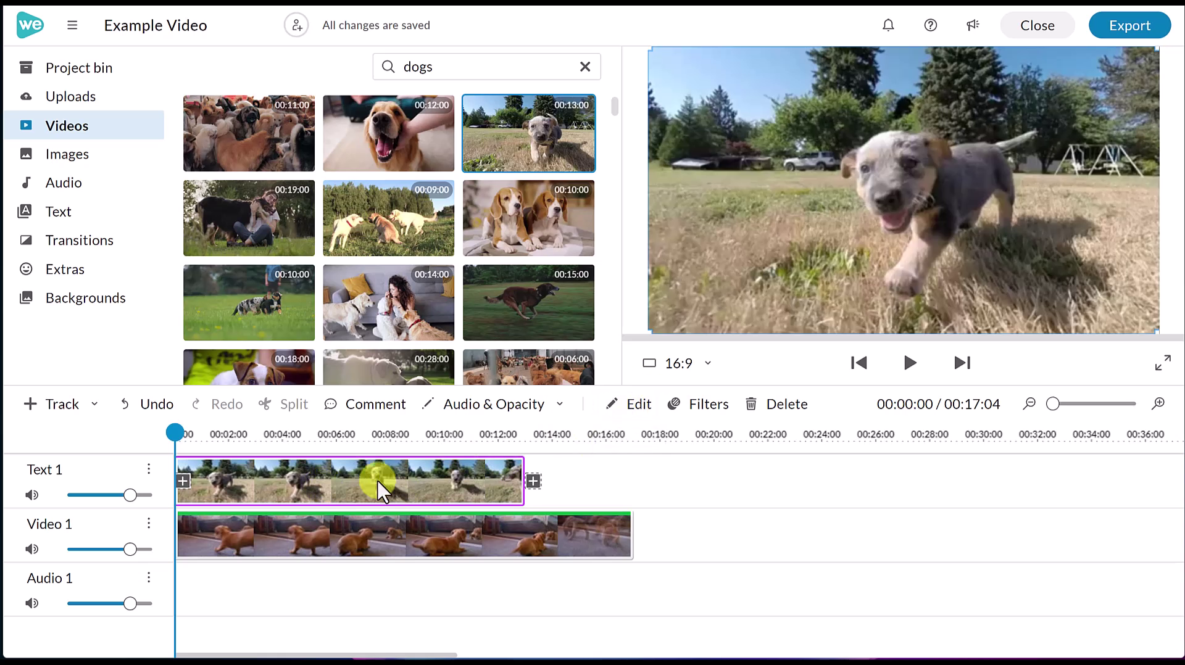
left_click(640, 409)
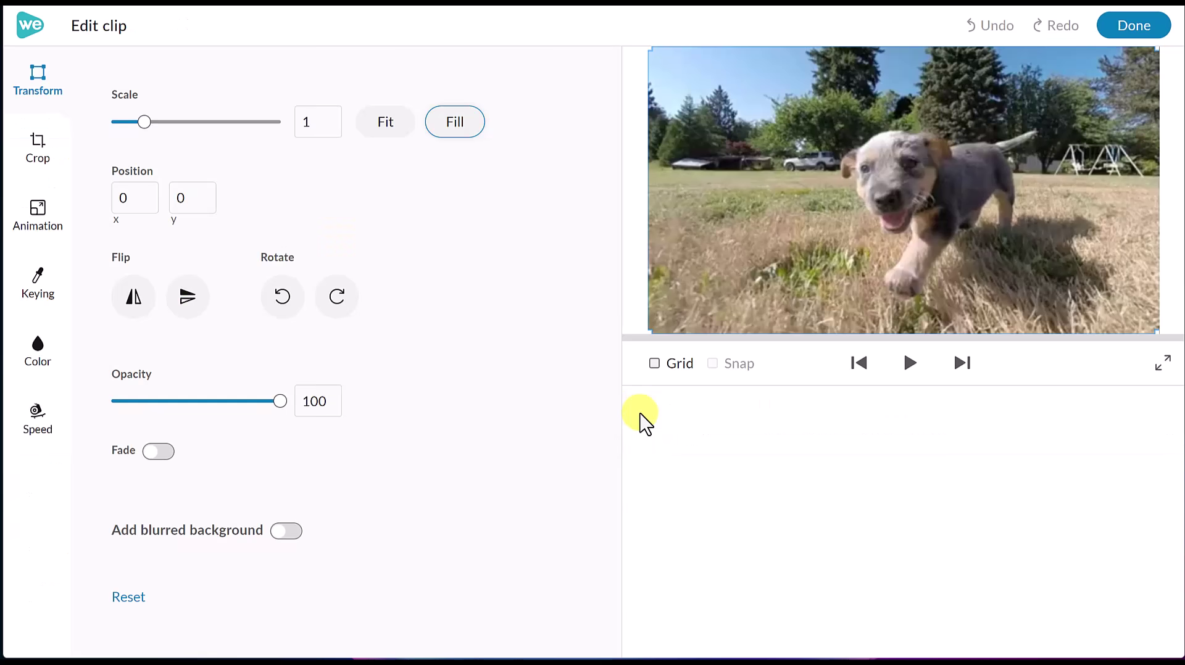
left_click(1134, 31)
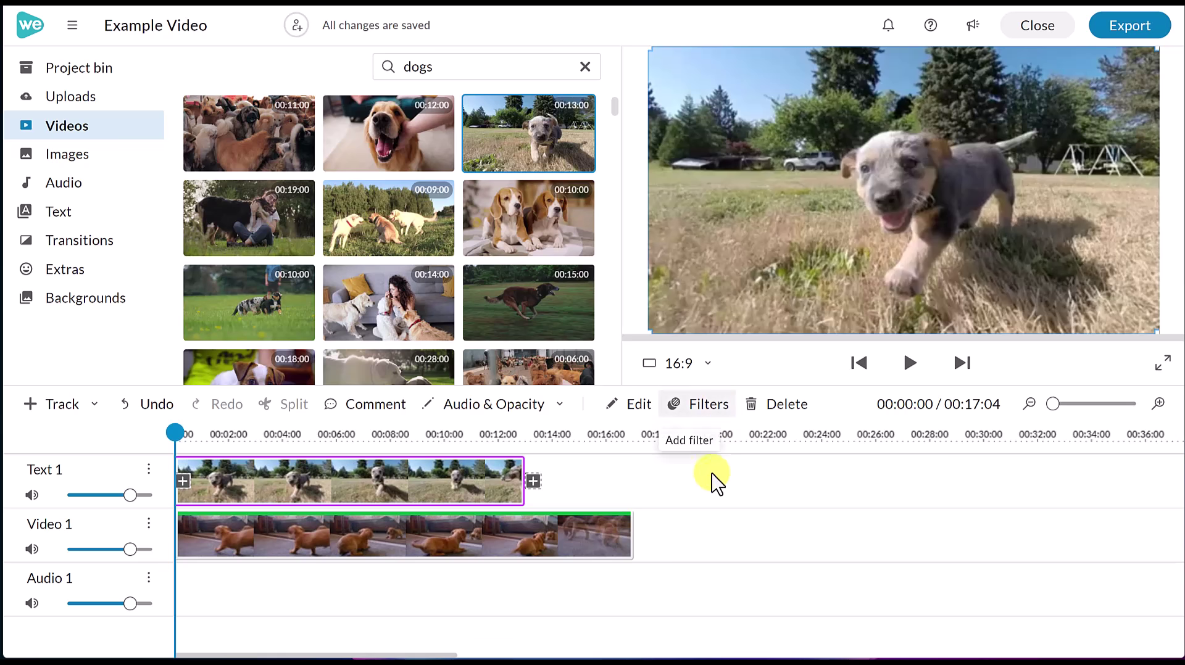
Step: Shrink the puppy clip to about a third of the frame width, position it in the frame's upper-left corner and preview the overlay
double_click(299, 483)
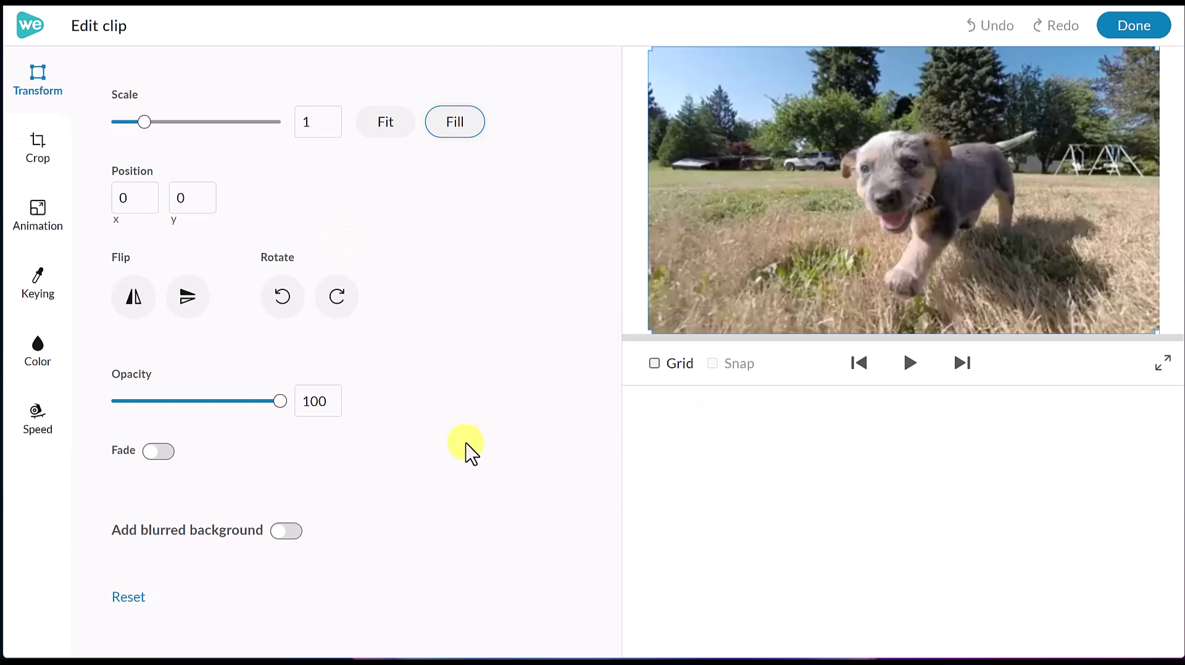
mouse_move(141, 126)
left_click_drag(143, 126, 139, 128)
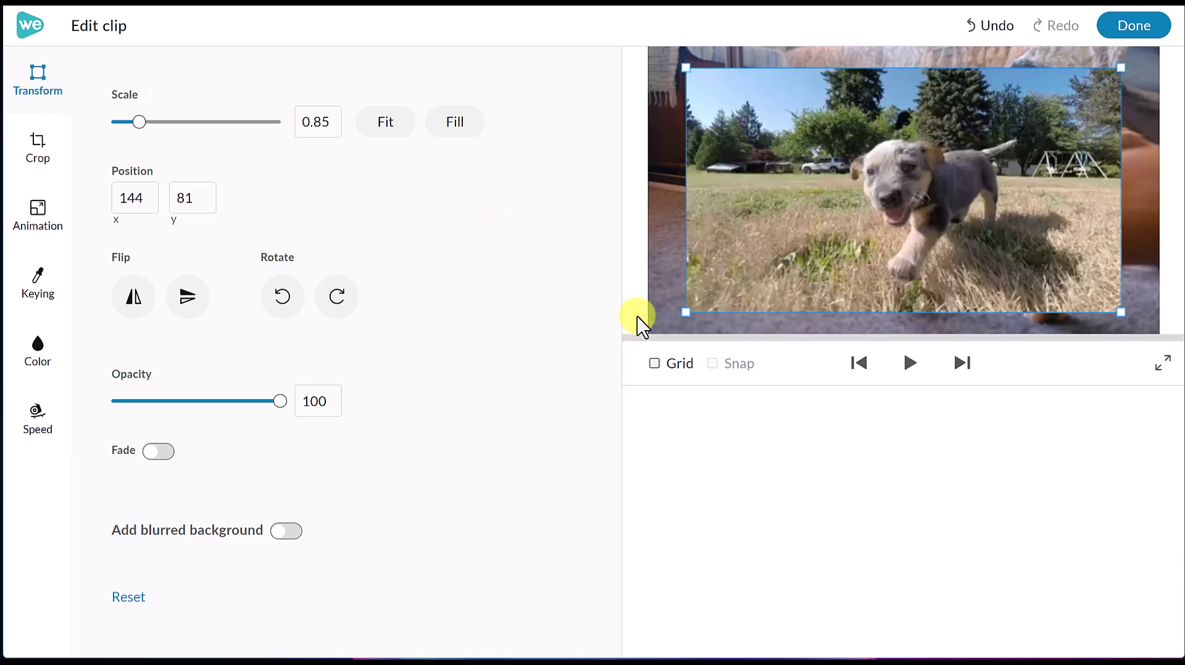
left_click_drag(685, 317, 779, 259)
left_click_drag(913, 242, 814, 178)
left_click_drag(933, 199, 887, 169)
left_click(1140, 30)
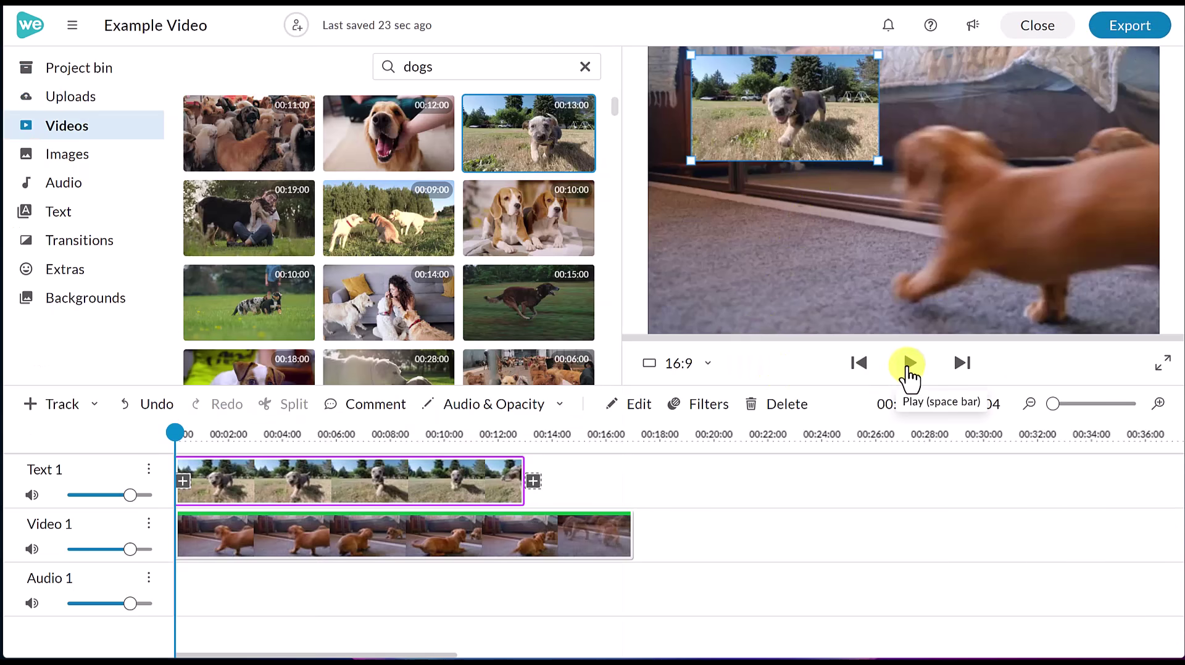
left_click(907, 364)
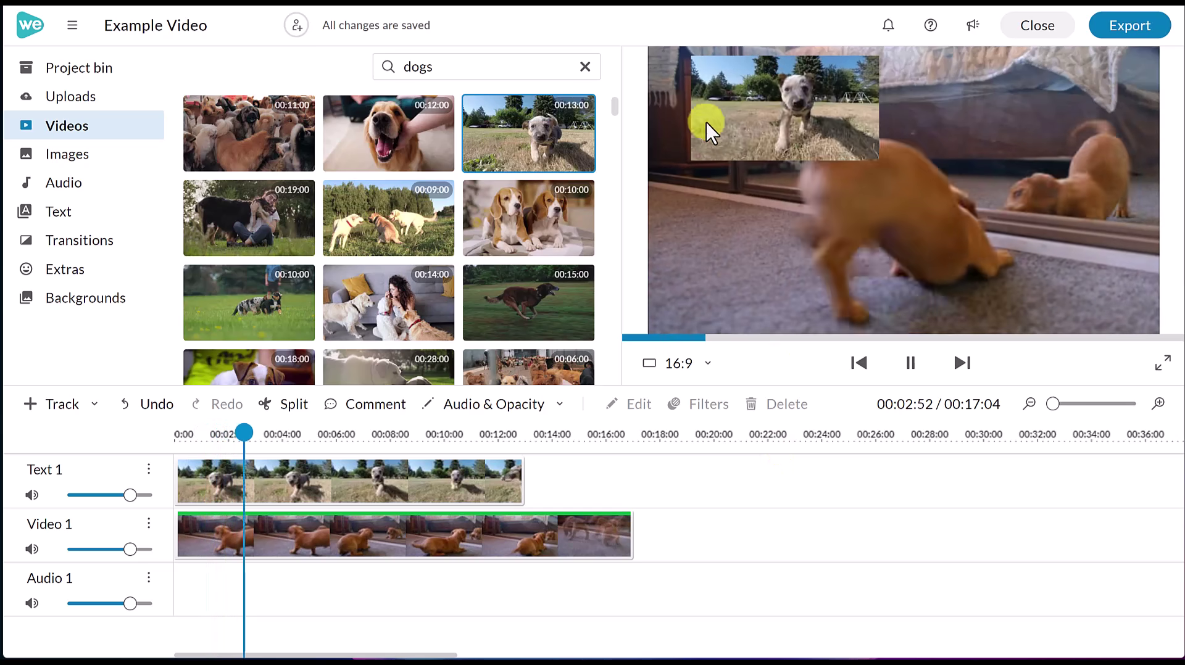
left_click(747, 290)
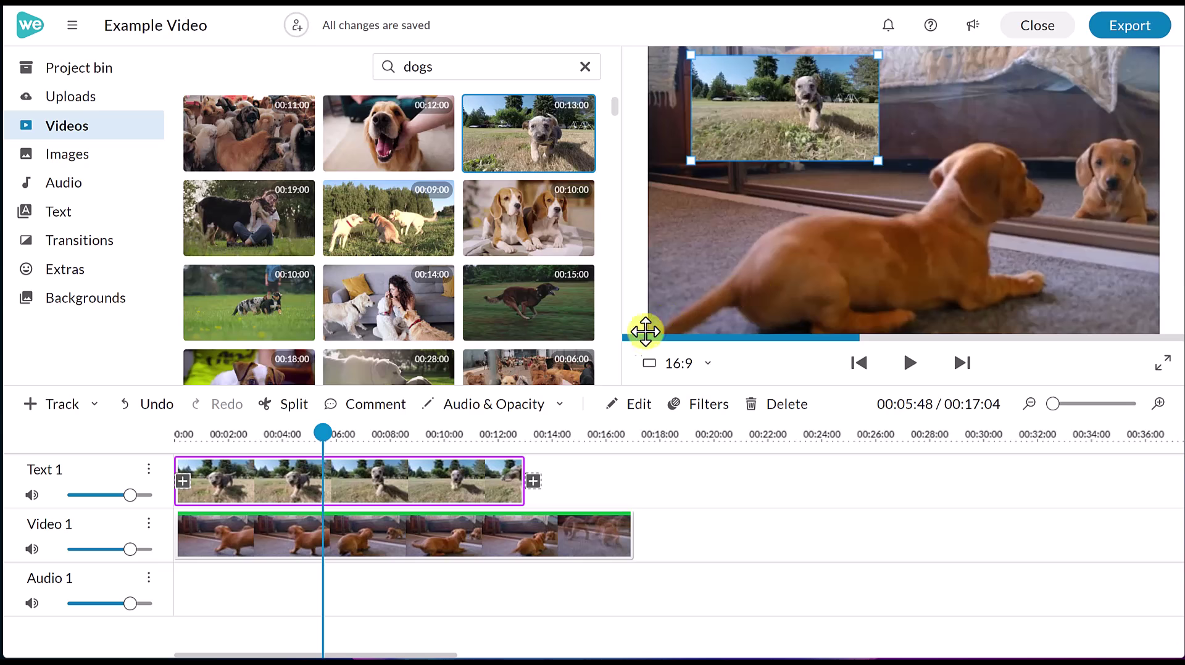
Step: Add a Video / Text track, place the 19-second woman-and-dog video at its start and play the result briefly
left_click(82, 420)
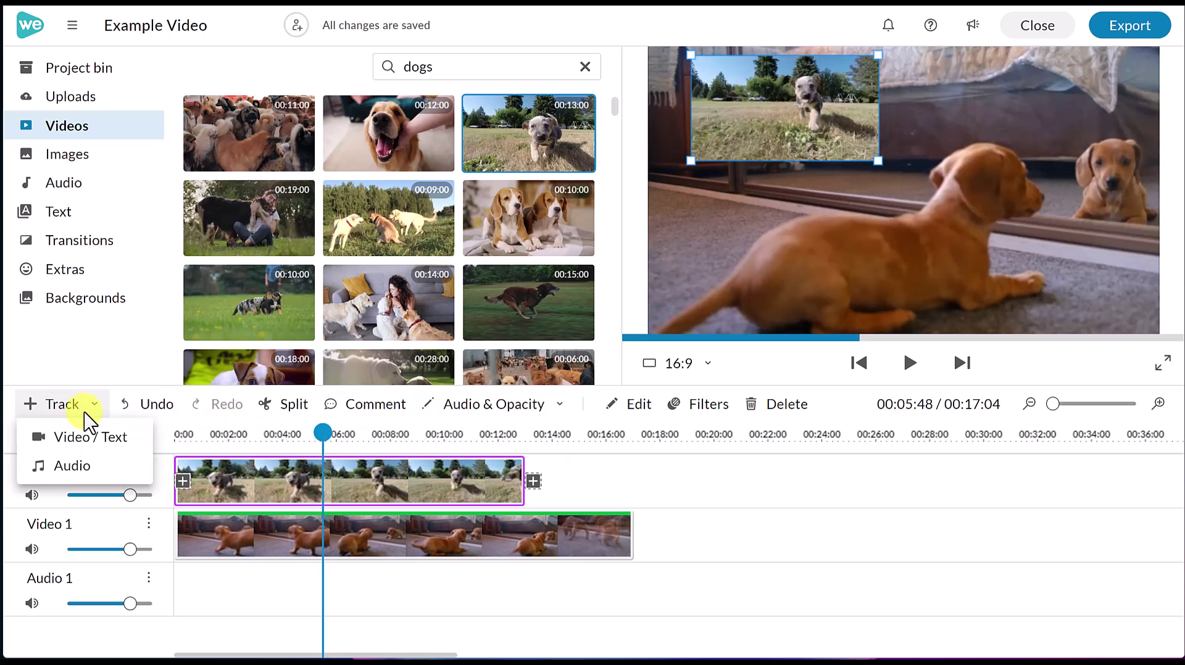
left_click(99, 446)
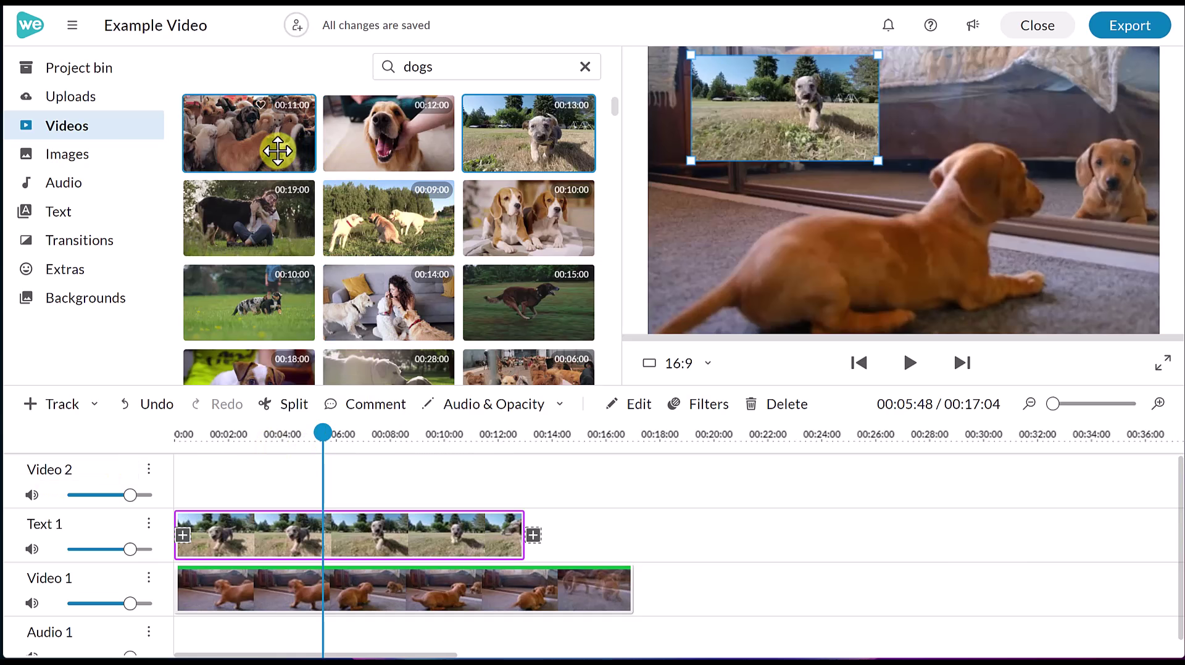
left_click_drag(235, 205, 204, 476)
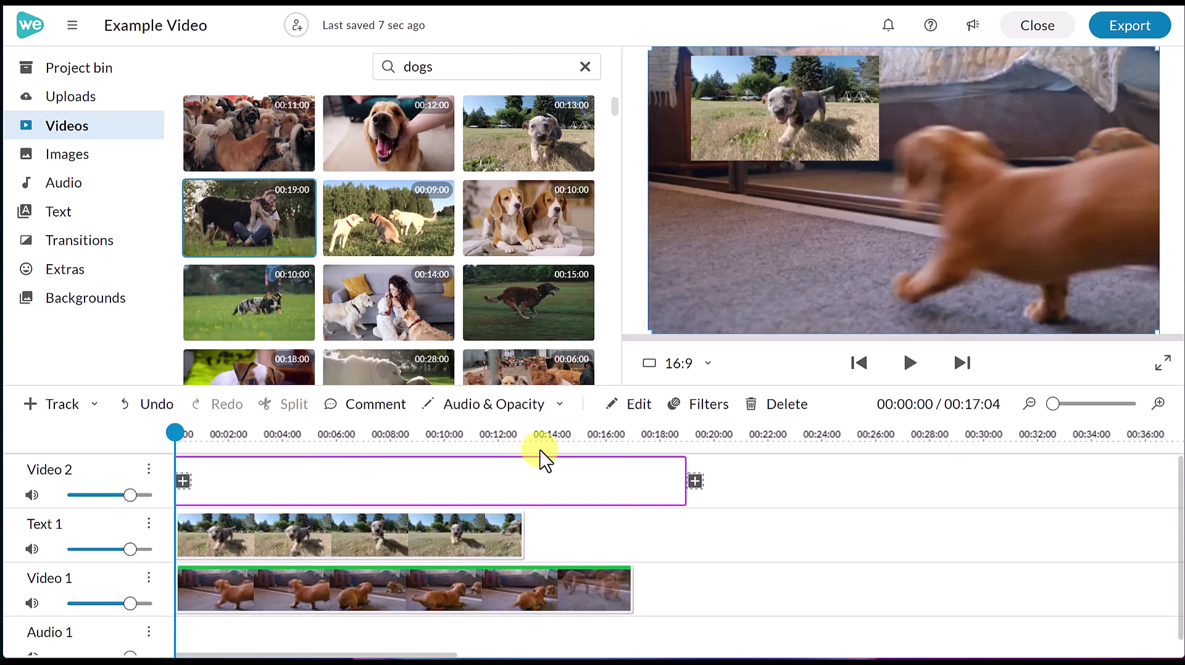
left_click(909, 370)
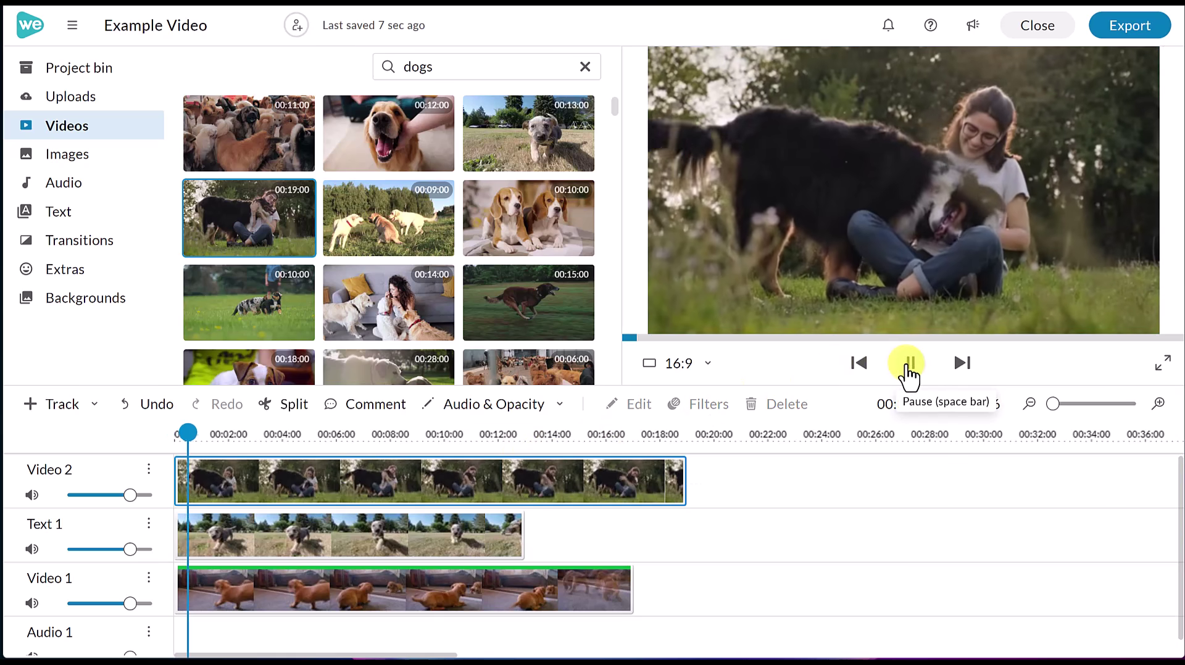
left_click(908, 364)
left_click(407, 475)
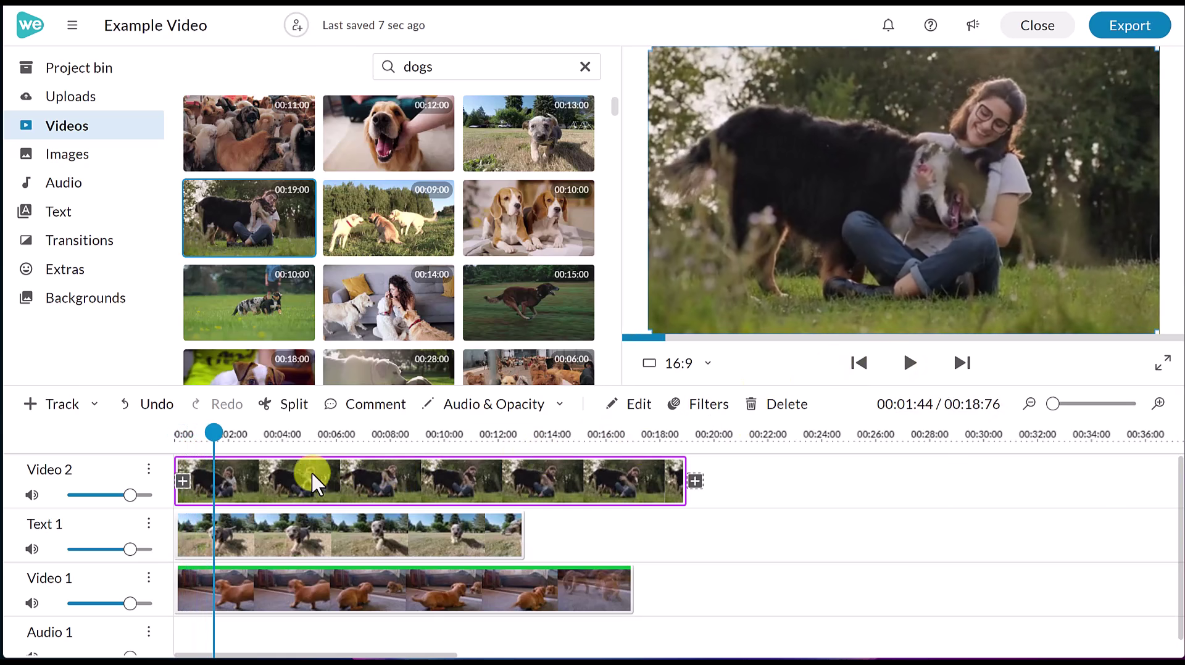
Step: Scale the woman-and-dog clip to 0.35, move it to about x 996, y 620 in the frame's lower-right area and preview the overlay
double_click(243, 479)
left_click_drag(150, 121, 119, 122)
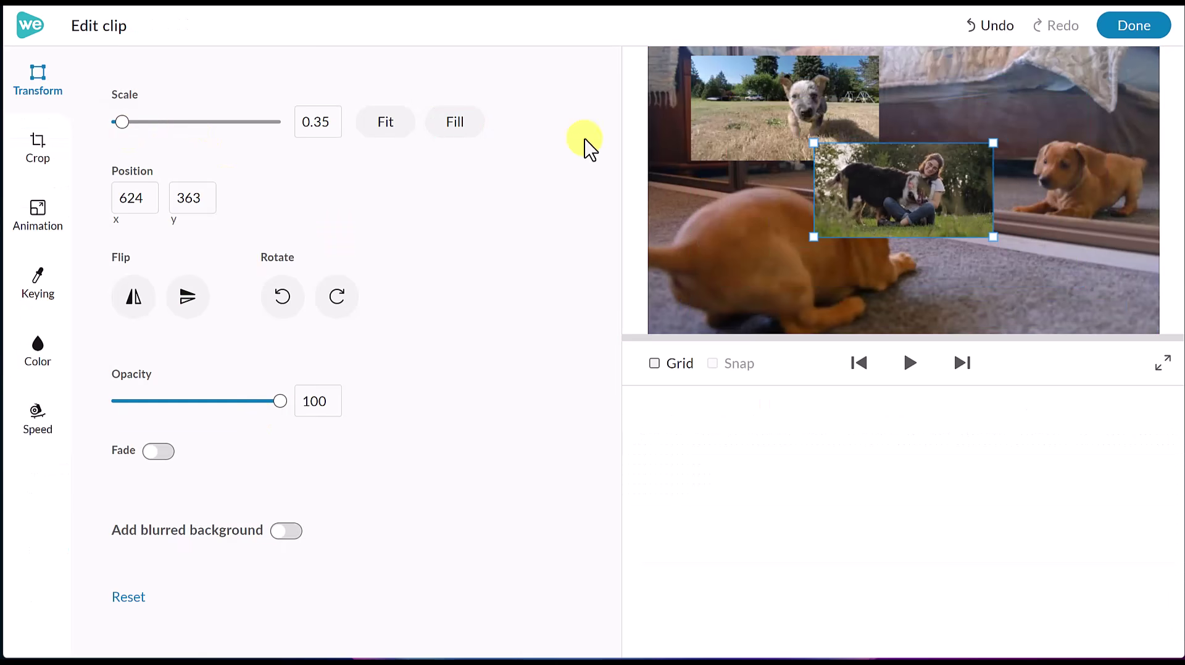
left_click_drag(897, 201, 994, 280)
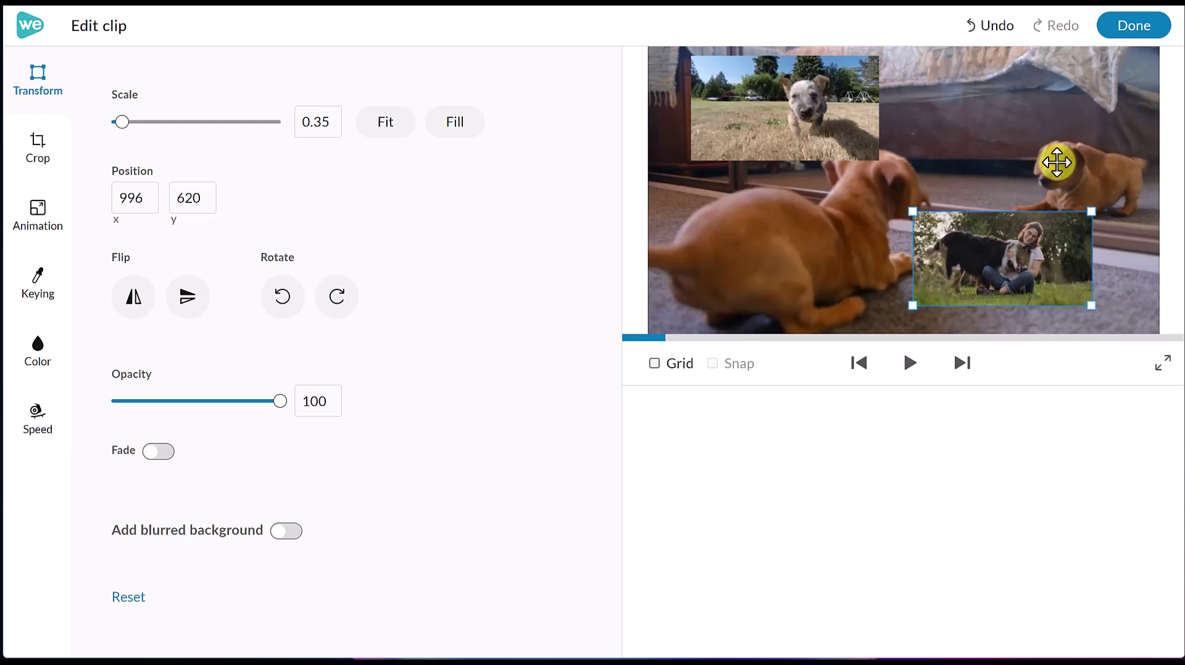
left_click(1130, 28)
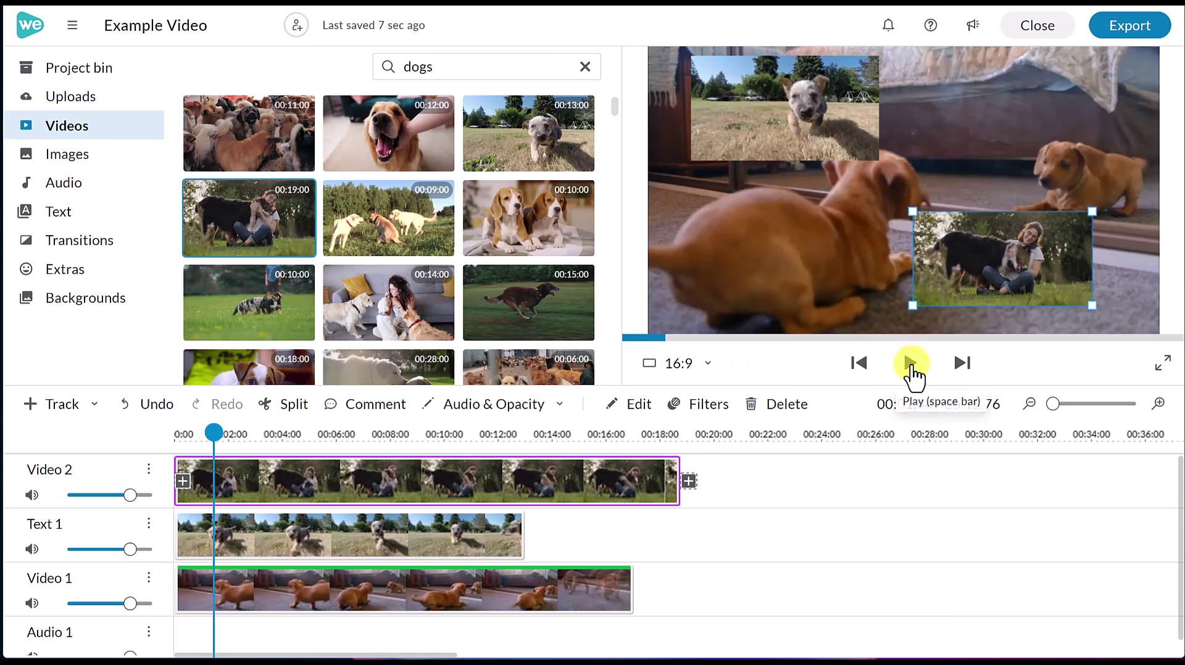
left_click(910, 364)
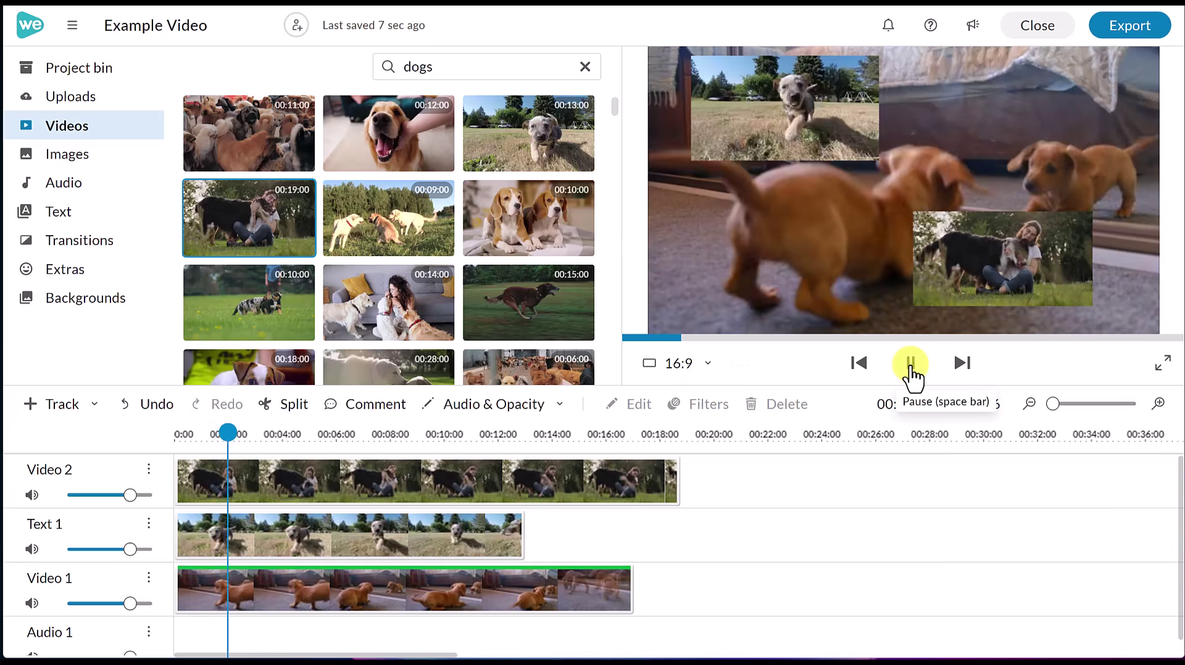
left_click(910, 364)
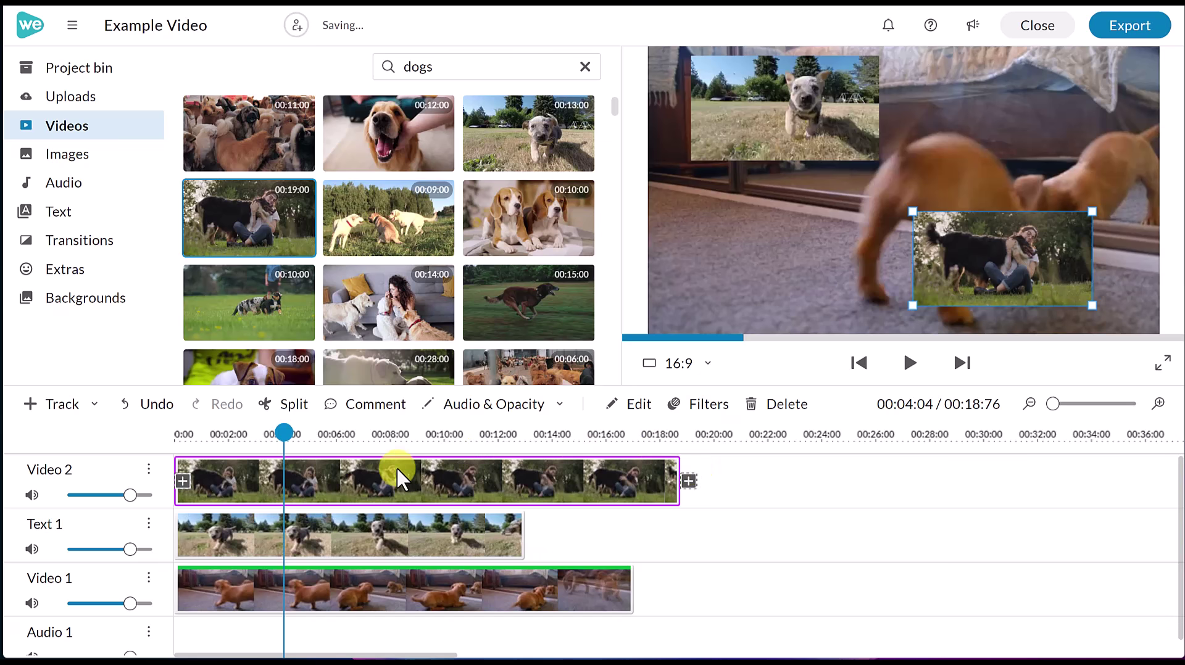
Step: Crop the woman-and-dog clip by about 1132 on its left, 756 on its right and 91 at its bottom
double_click(318, 488)
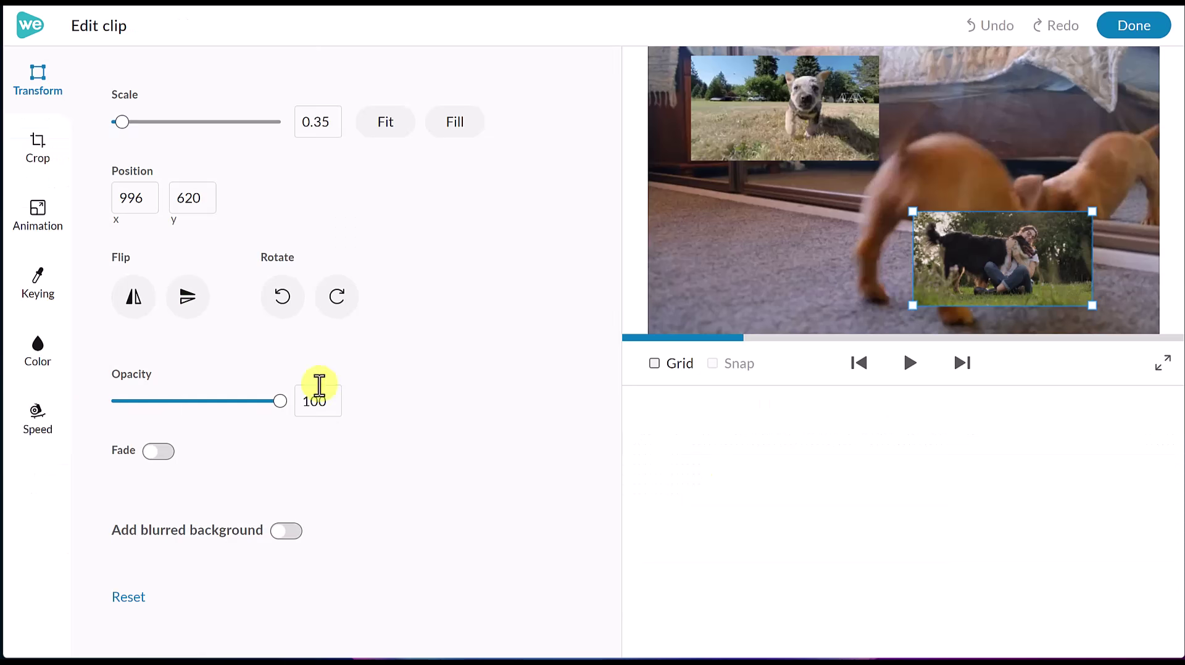
left_click(29, 154)
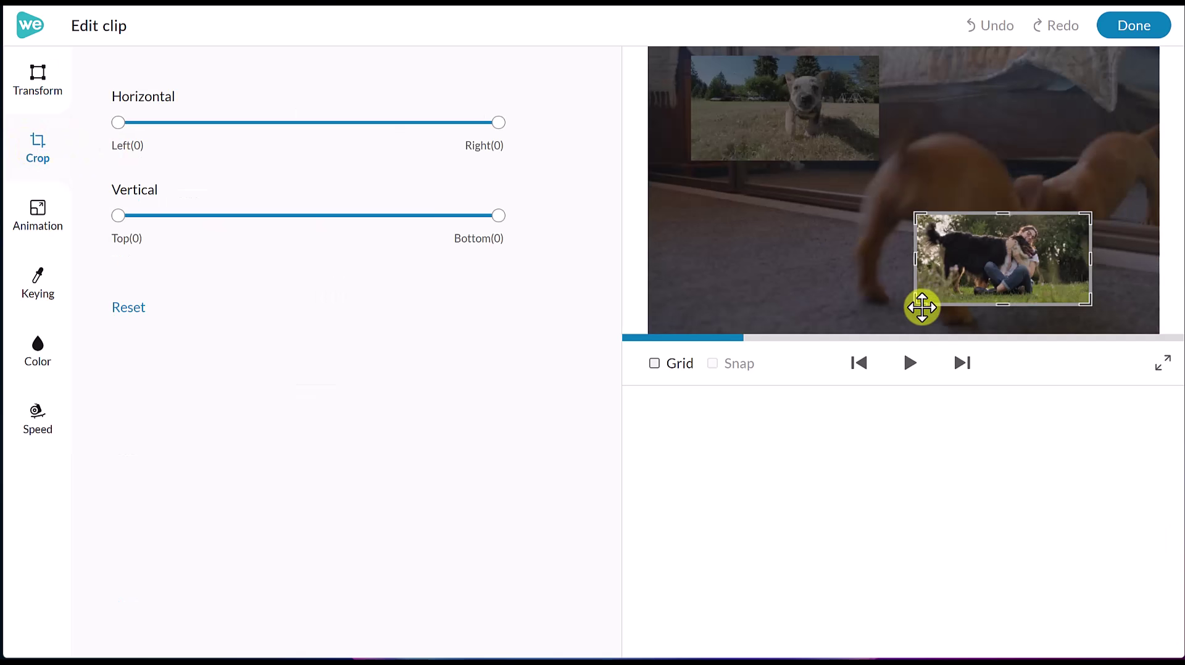
left_click_drag(918, 303, 968, 302)
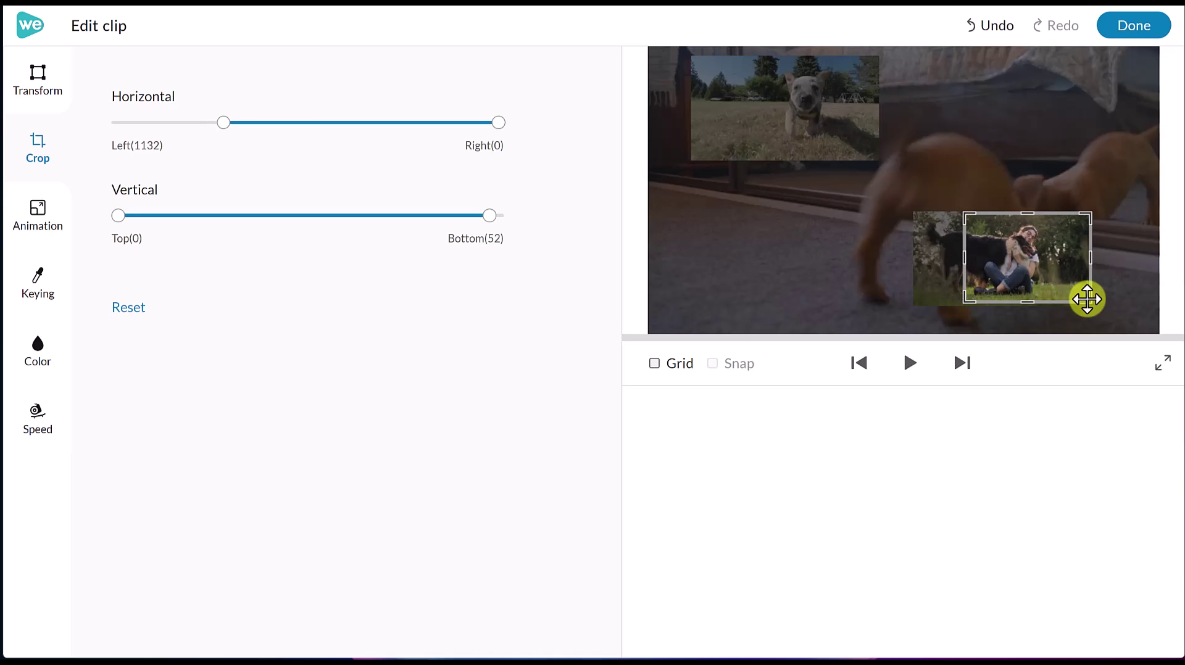
left_click_drag(1090, 300, 1058, 298)
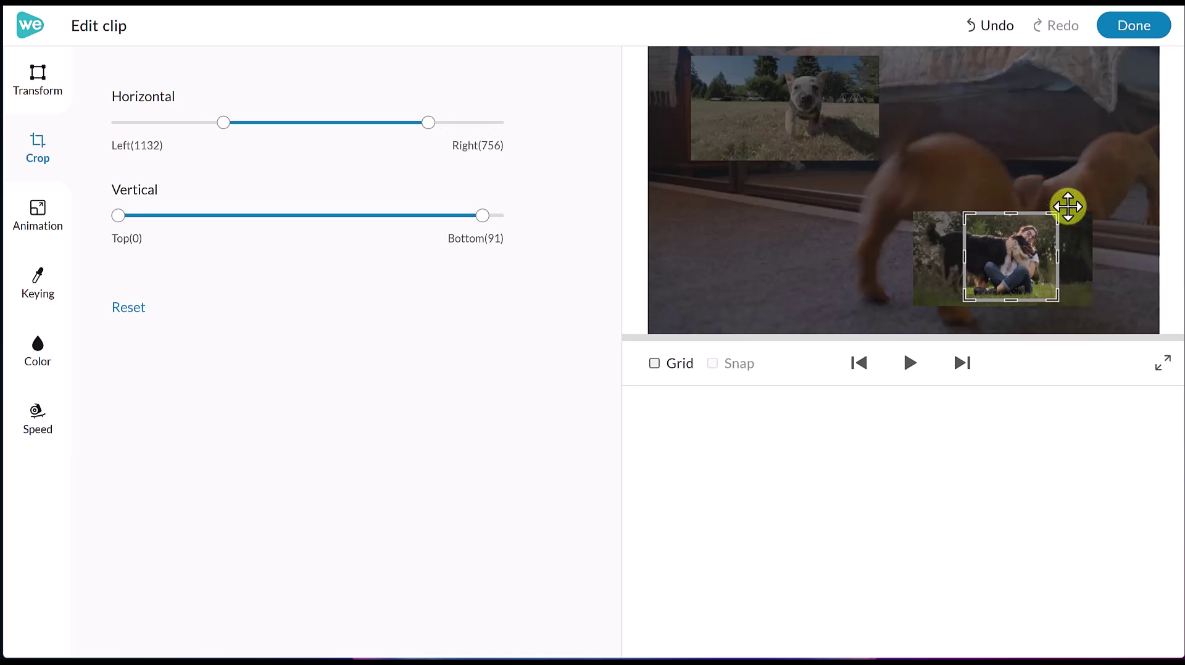
left_click(1128, 31)
Step: Reposition the cropped woman-and-dog clip in the frame's lower-left area, beneath the puppy overlay, and play the result
left_click_drag(1030, 276, 754, 257)
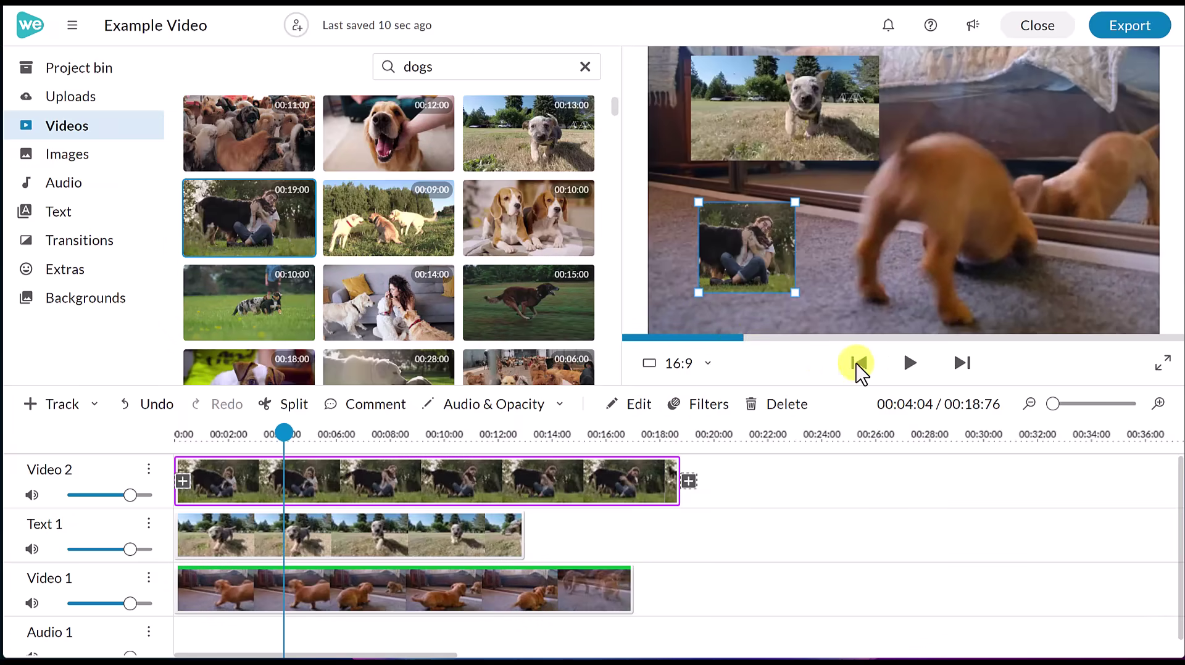
left_click(911, 364)
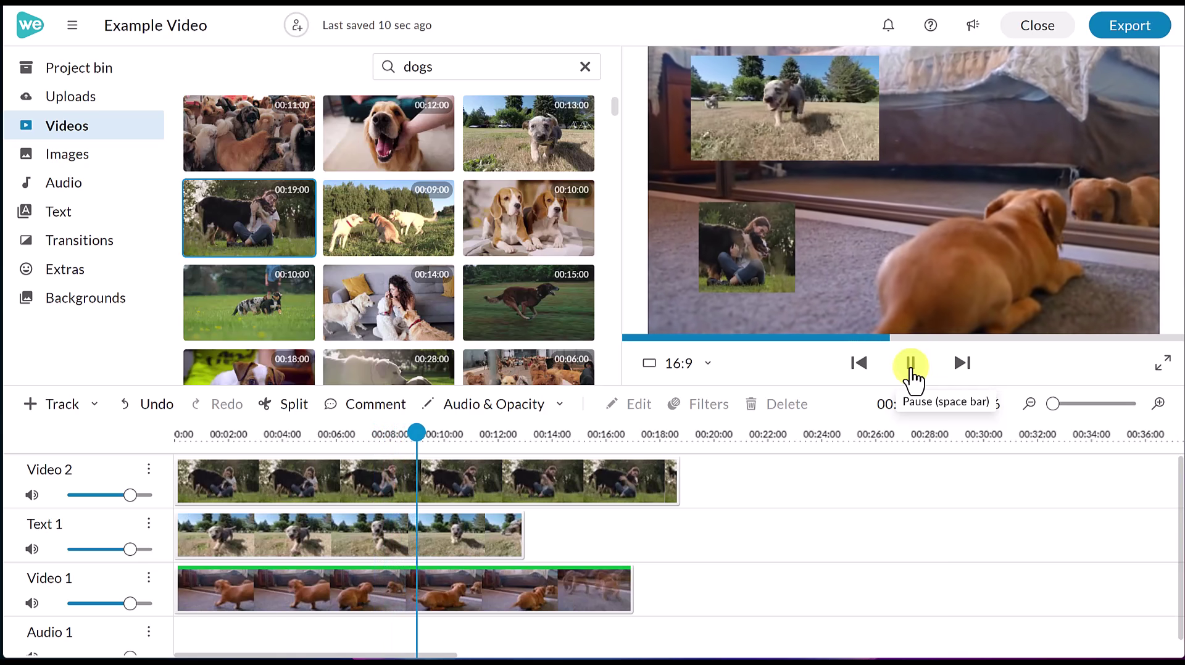
left_click(911, 369)
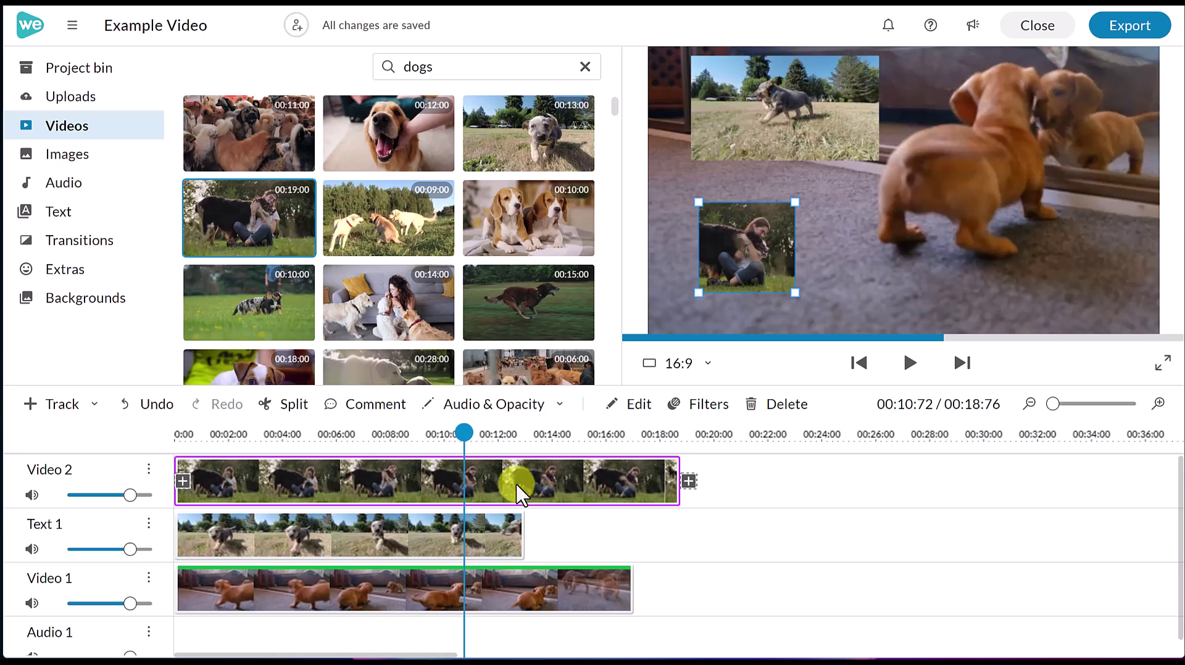
Step: Clear all clips from the timeline and view the media in the project bin
mouse_move(415, 528)
left_mouse_down()
mouse_move(552, 536)
mouse_move(403, 537)
left_mouse_up()
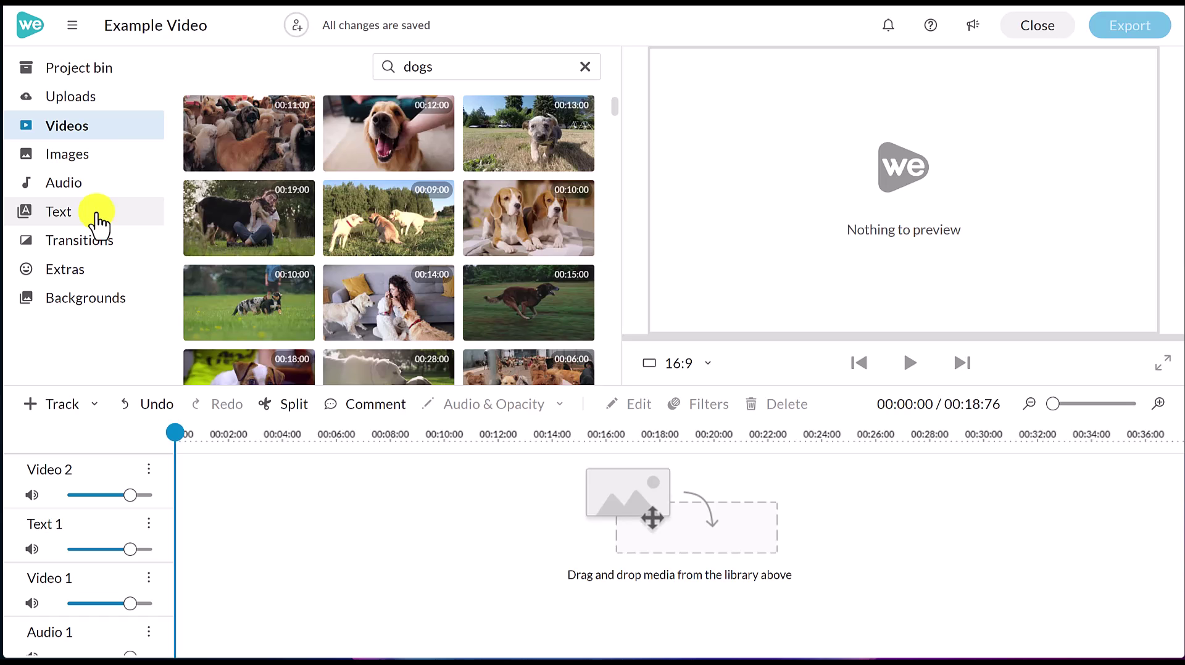
left_click(95, 73)
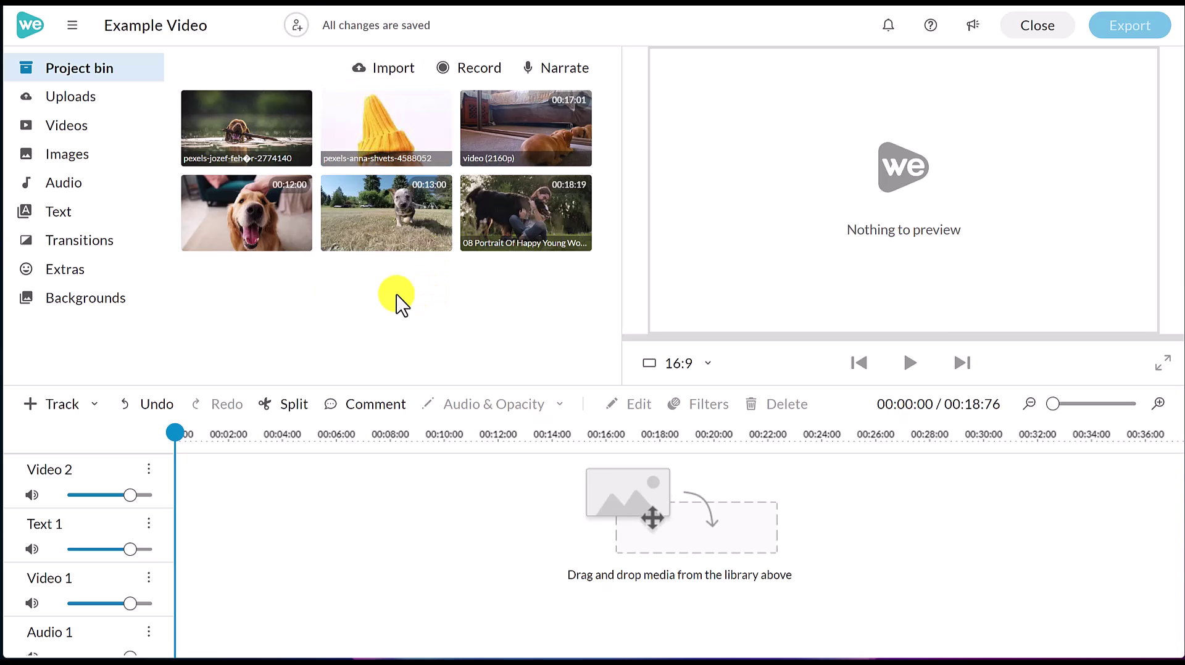
Step: Browse the stock audio library and look through all tracks in the Inspiring category
left_click(70, 185)
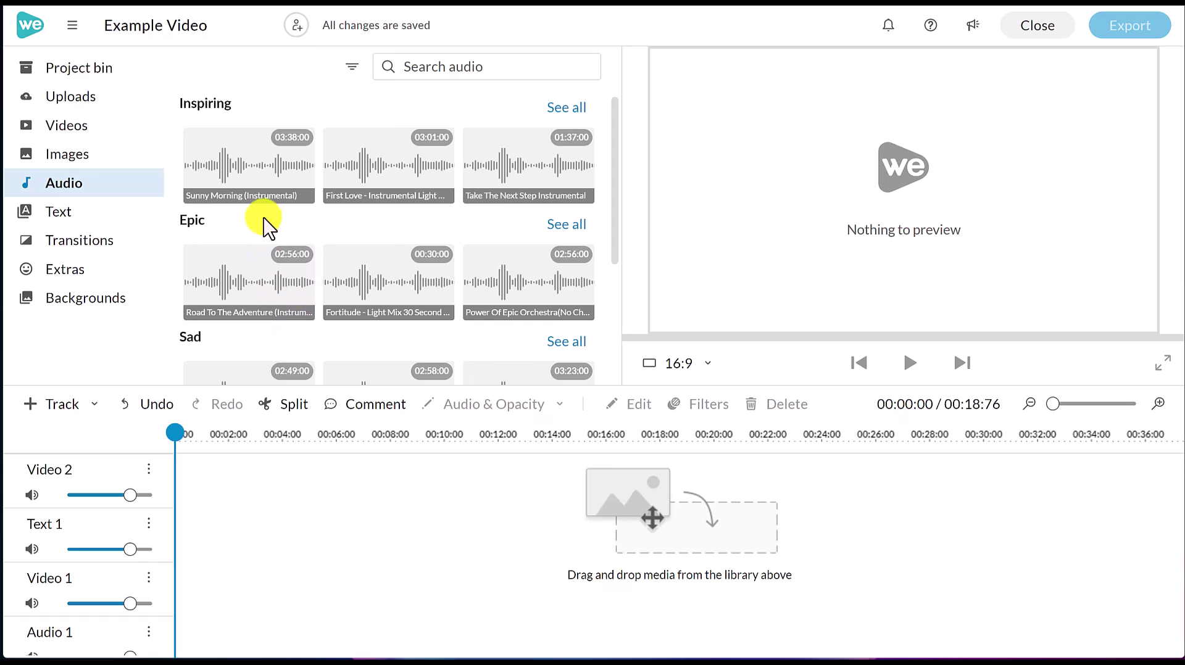
scroll(309, 207, "down", 3)
scroll(320, 273, "down", 2)
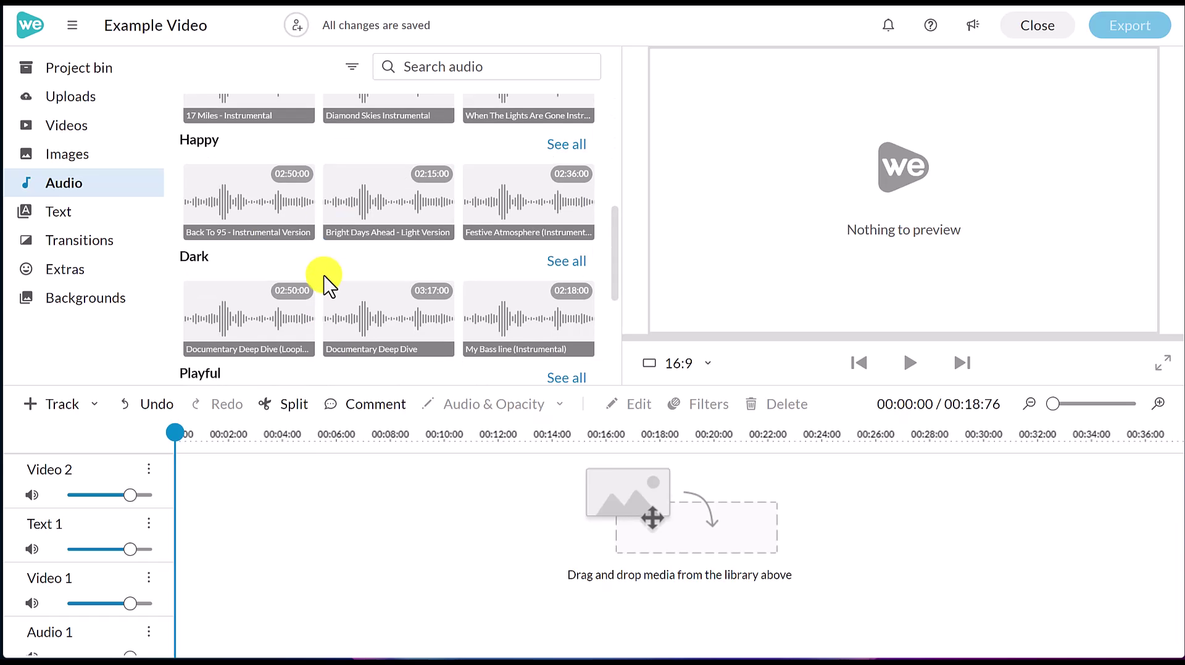
scroll(320, 276, "up", 5)
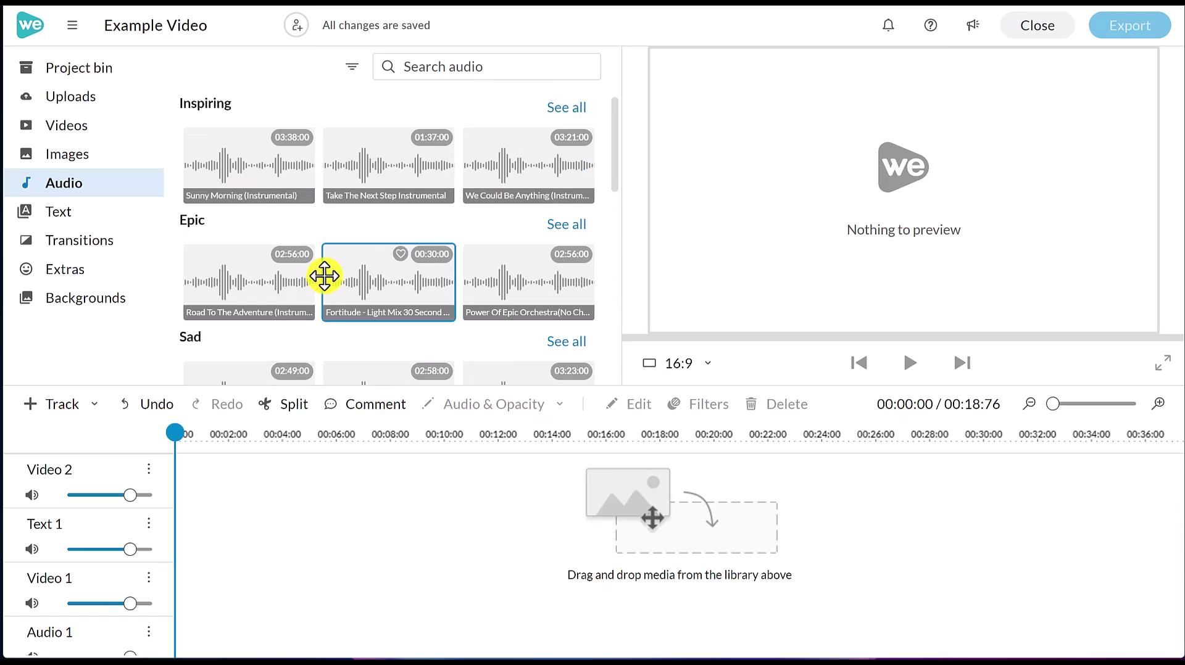
left_click(567, 109)
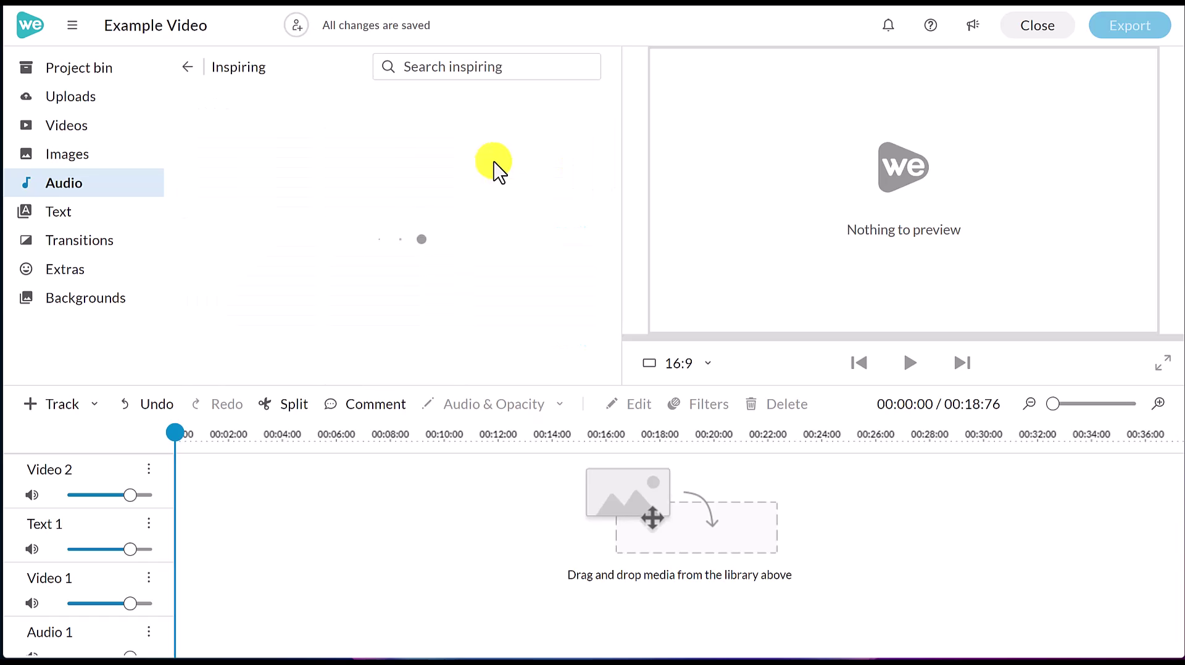
scroll(362, 233, "down", 5)
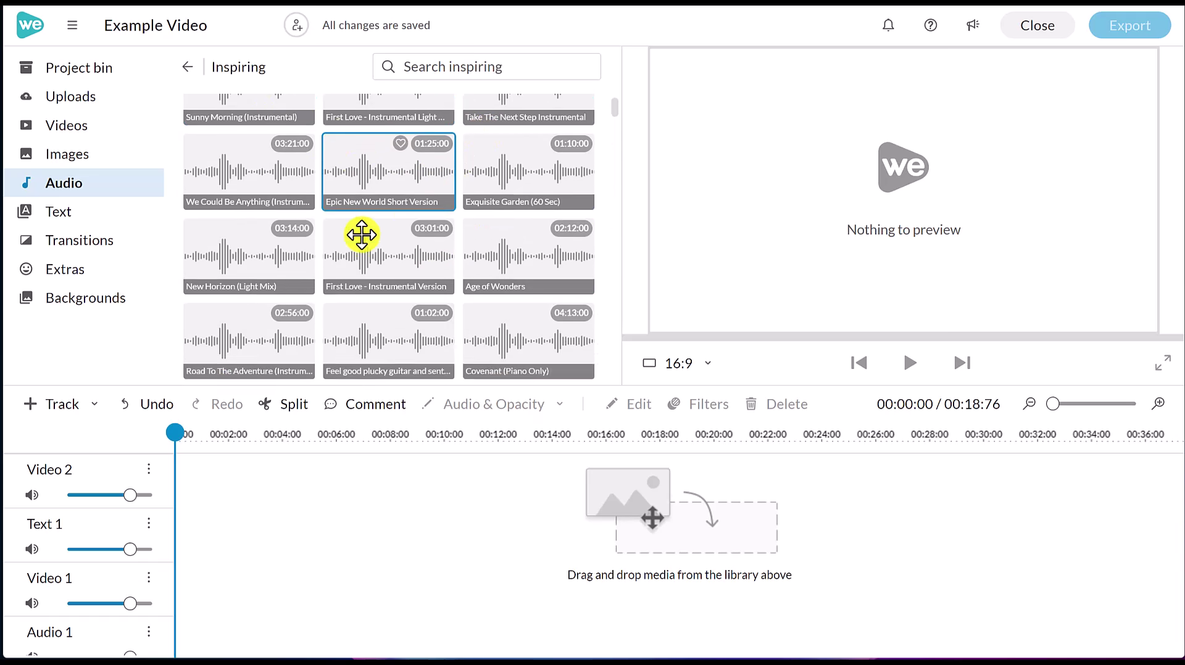
scroll(365, 235, "up", 5)
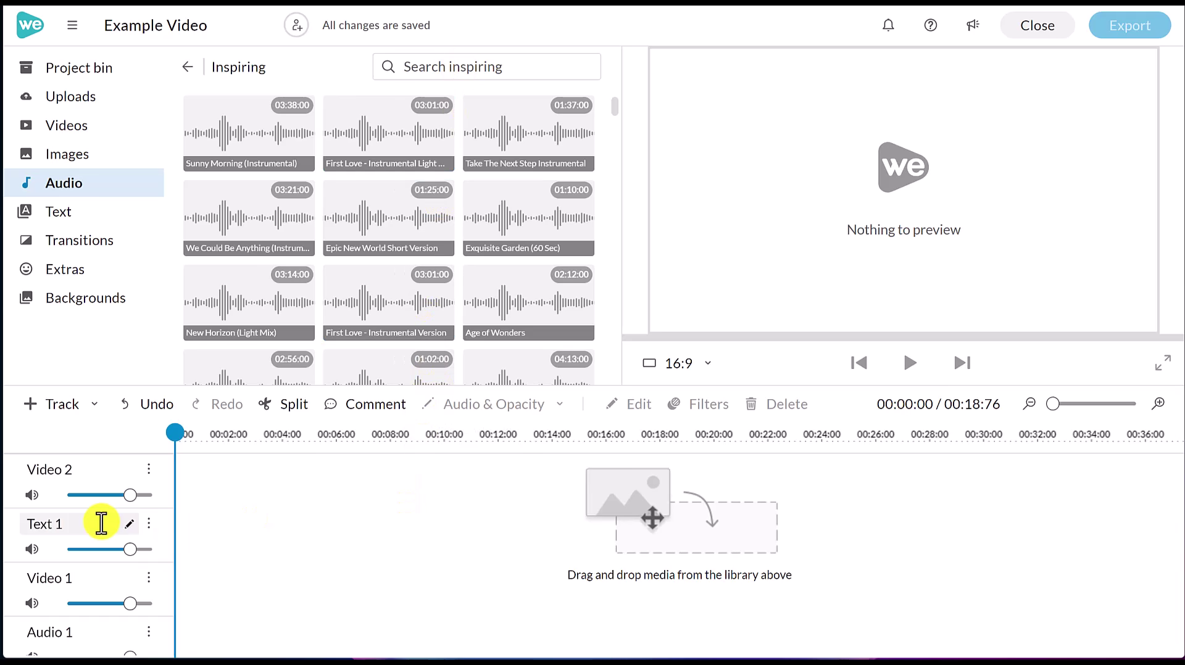
Step: Delete the empty Text 1 and Video 2 tracks and enlarge the timeline area
scroll(101, 524, "down", 1)
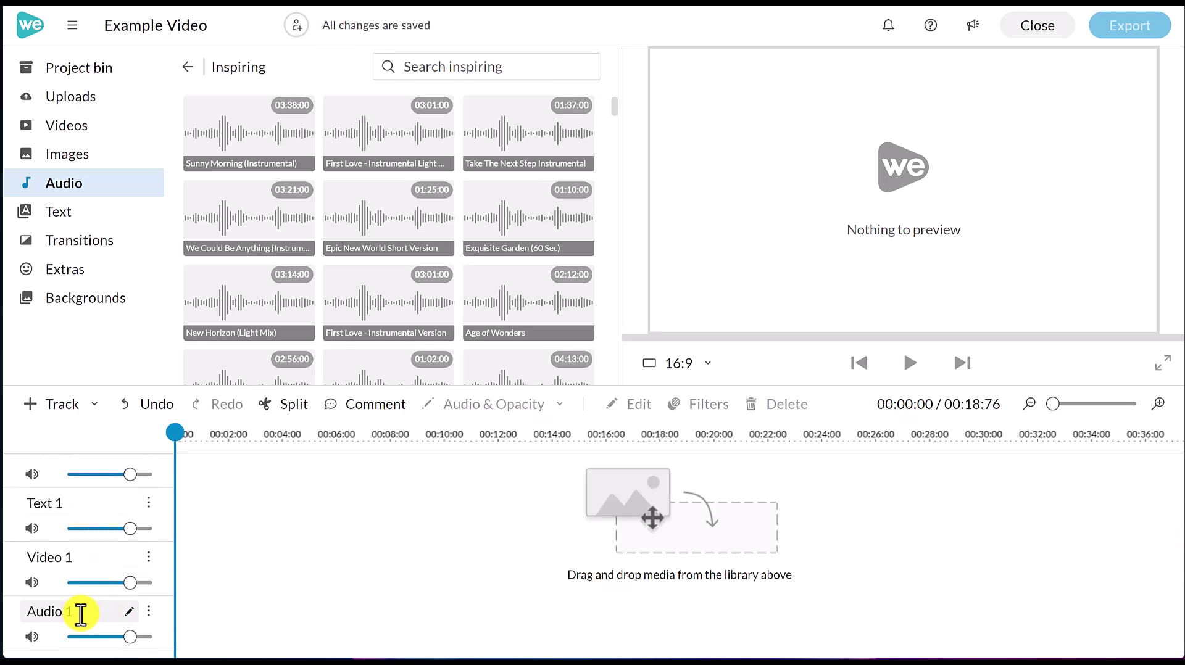
left_click(150, 505)
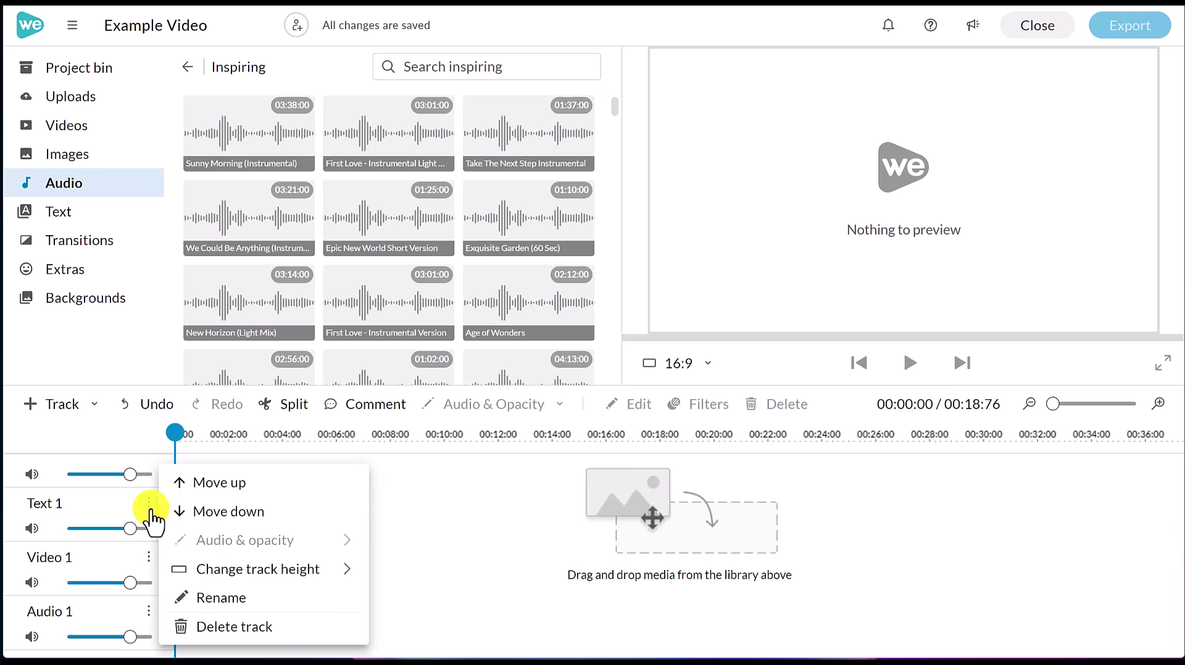
left_click(219, 628)
left_click(150, 471)
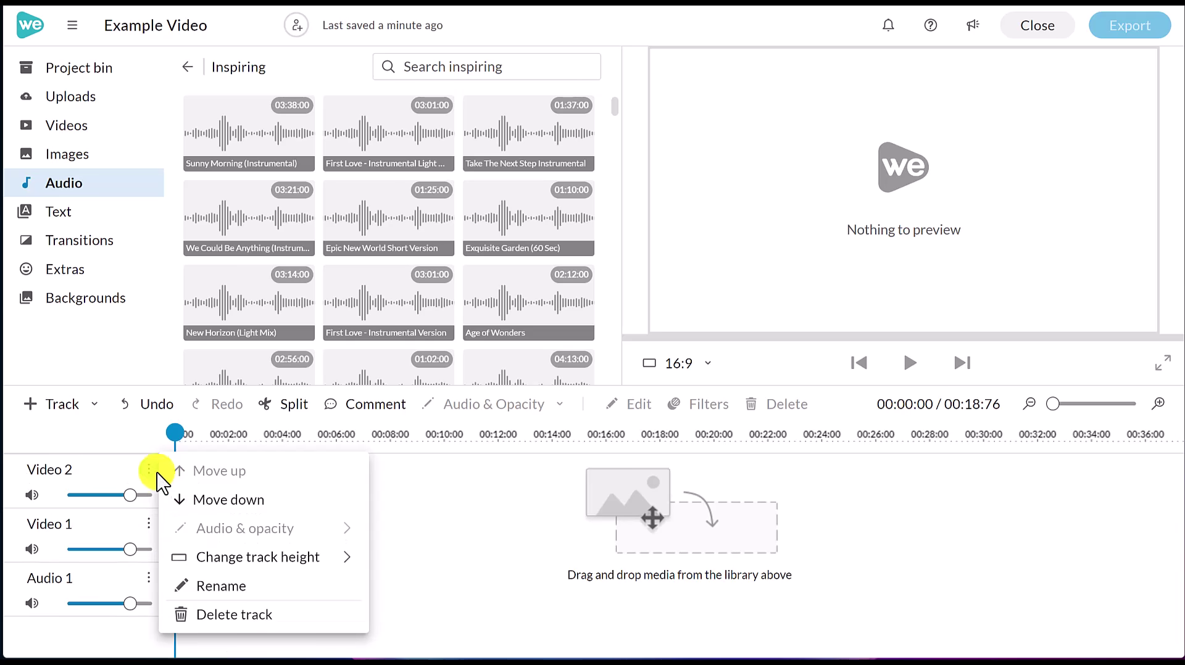
left_click(229, 613)
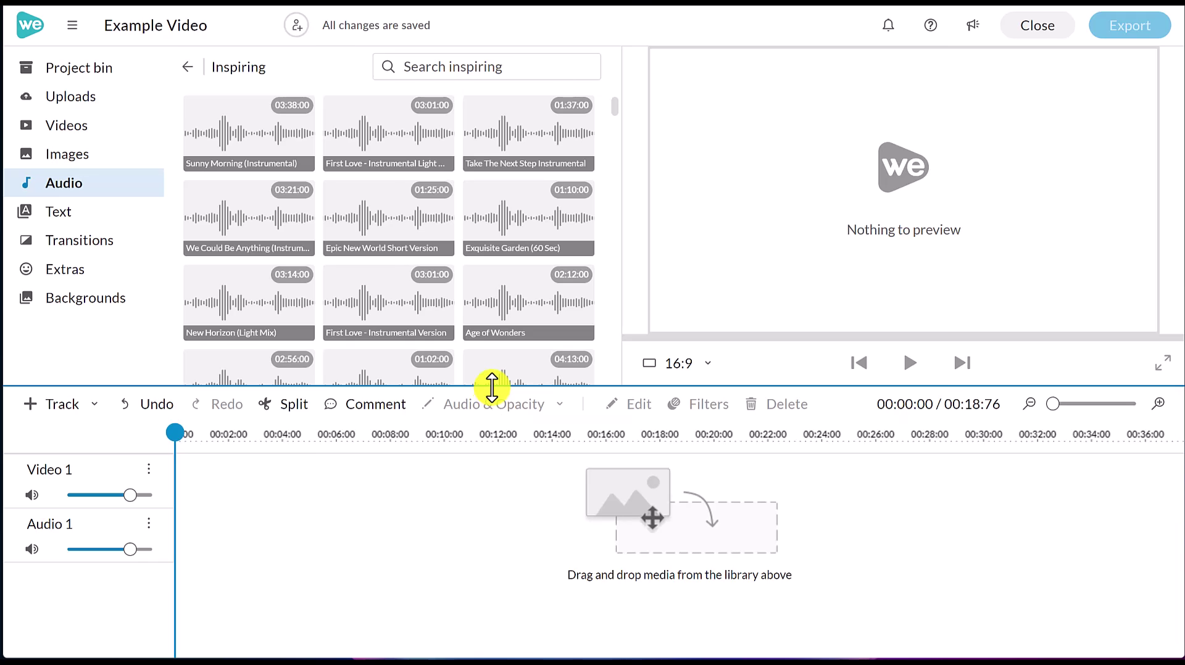
left_click_drag(474, 387, 494, 288)
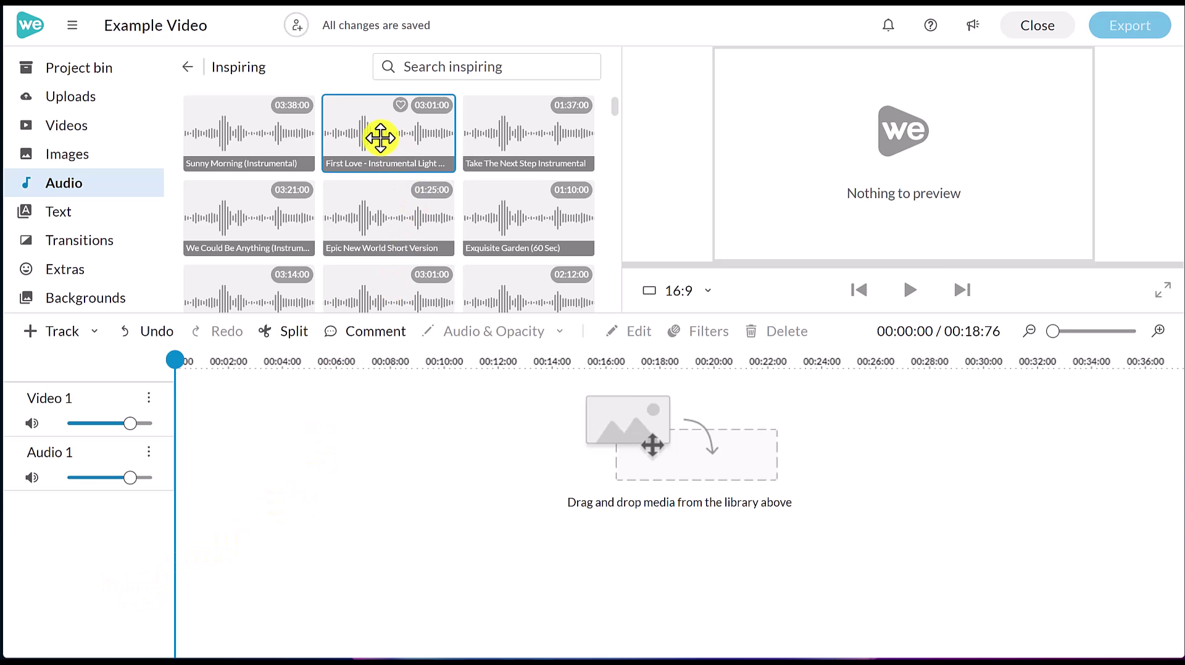
Step: Place Sunny Morning (Instrumental) at the start of the Audio 1 track and play it briefly
left_click(242, 136)
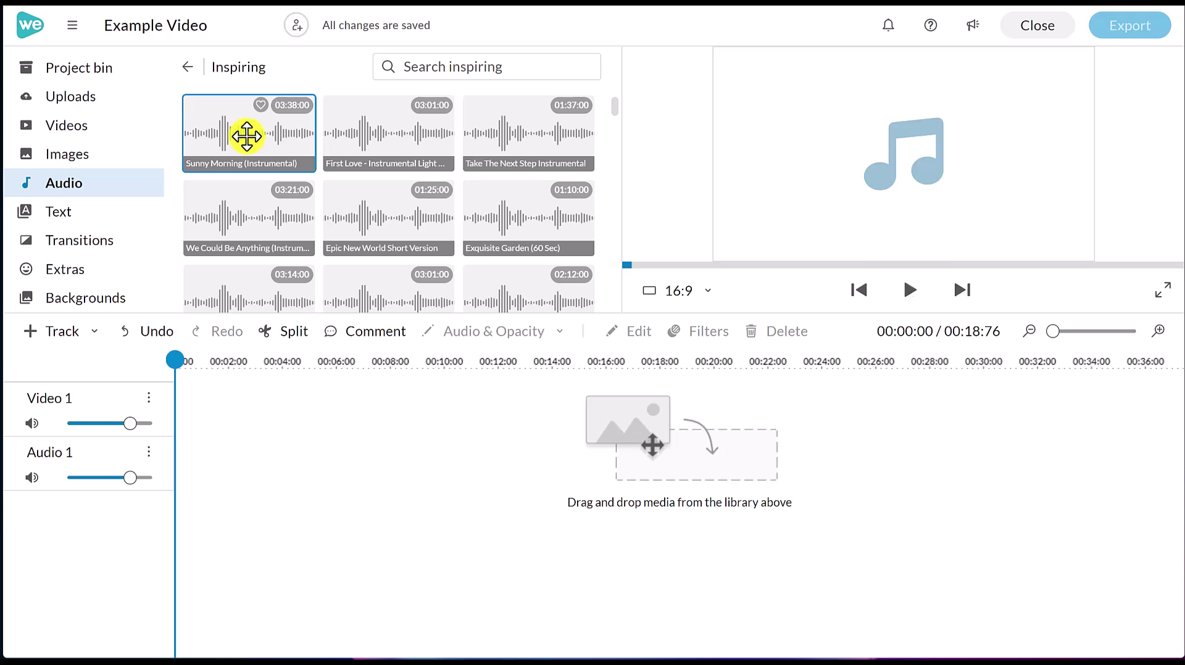
left_click_drag(246, 137, 198, 464)
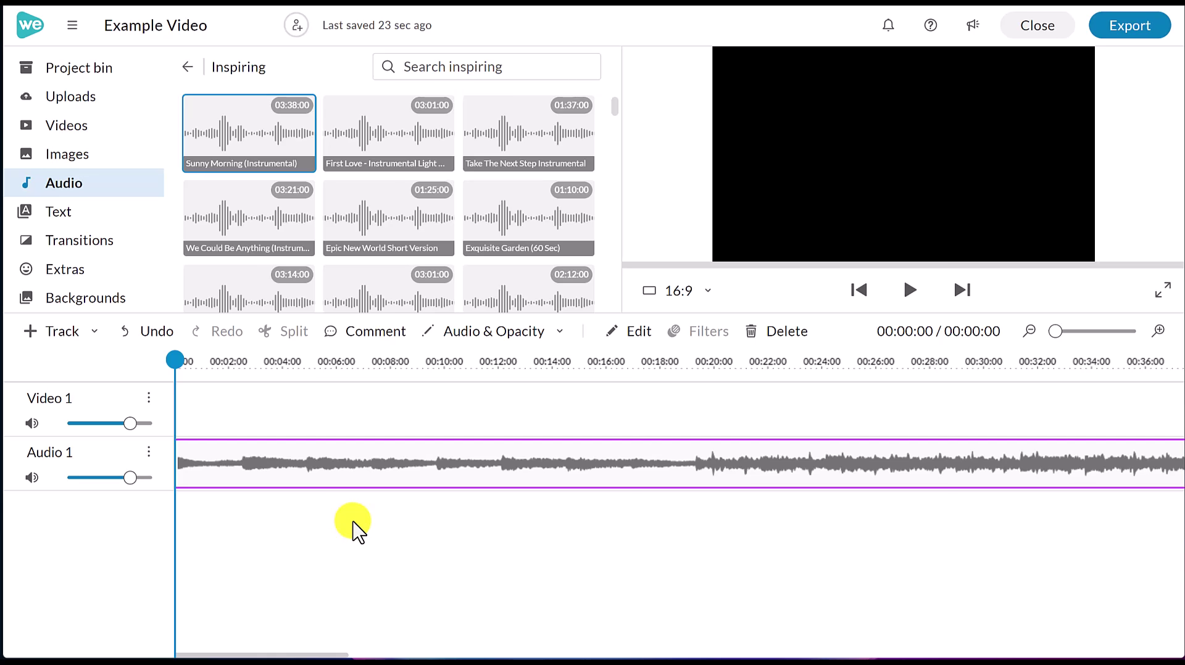
key("space")
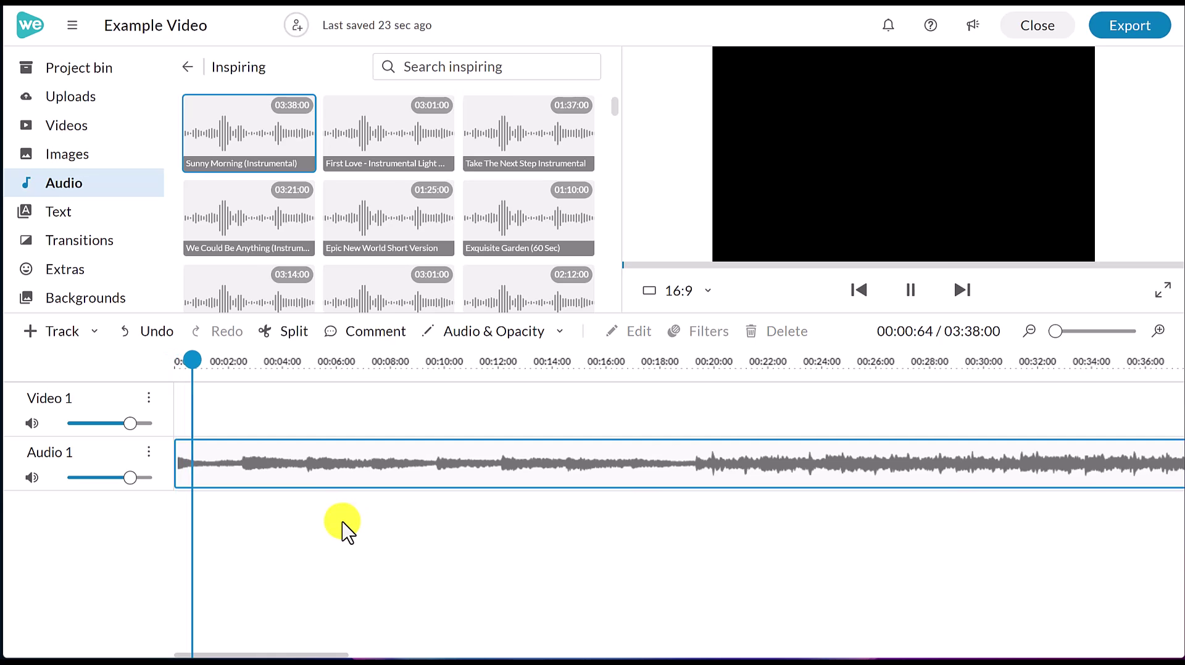
key("space")
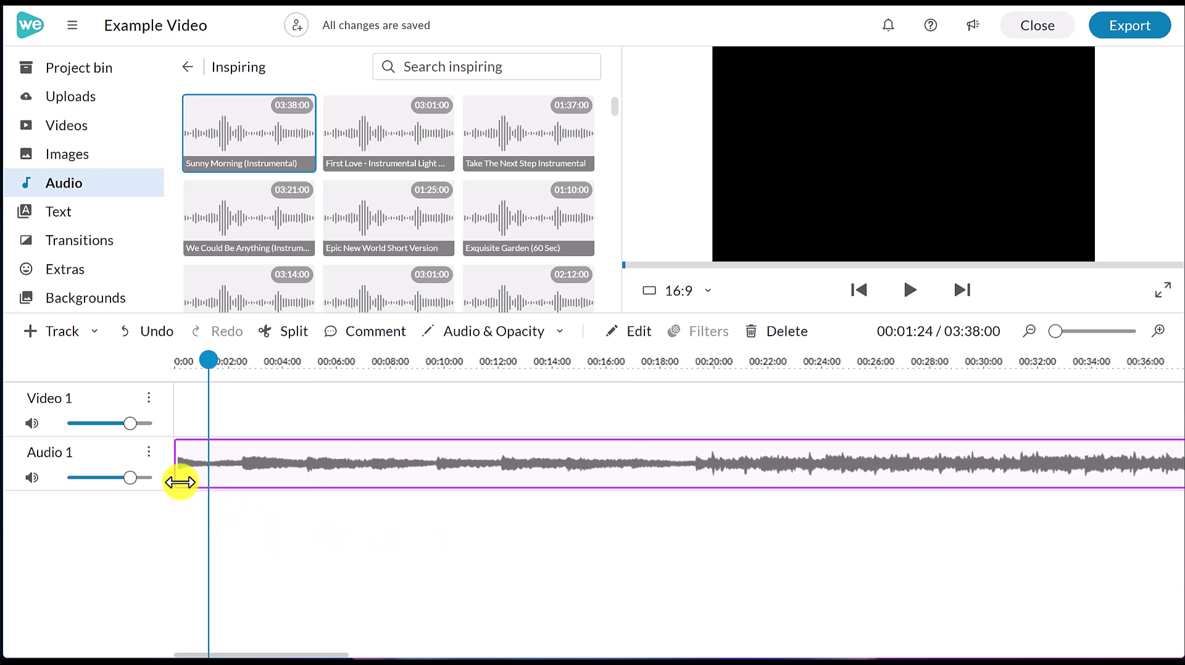
Step: Trim about 5.5 seconds off the music clip's start, move it back to 00:00:00 and shorten its end to about 02:49:40
left_click_drag(177, 481, 324, 482)
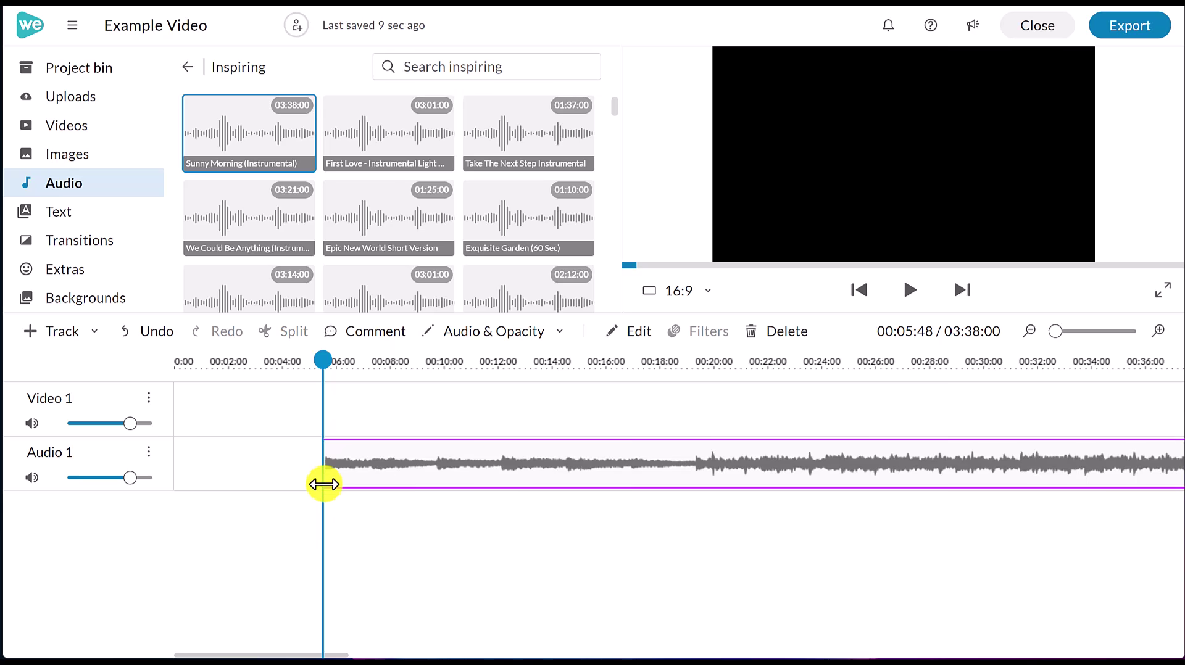
left_click_drag(401, 471, 244, 471)
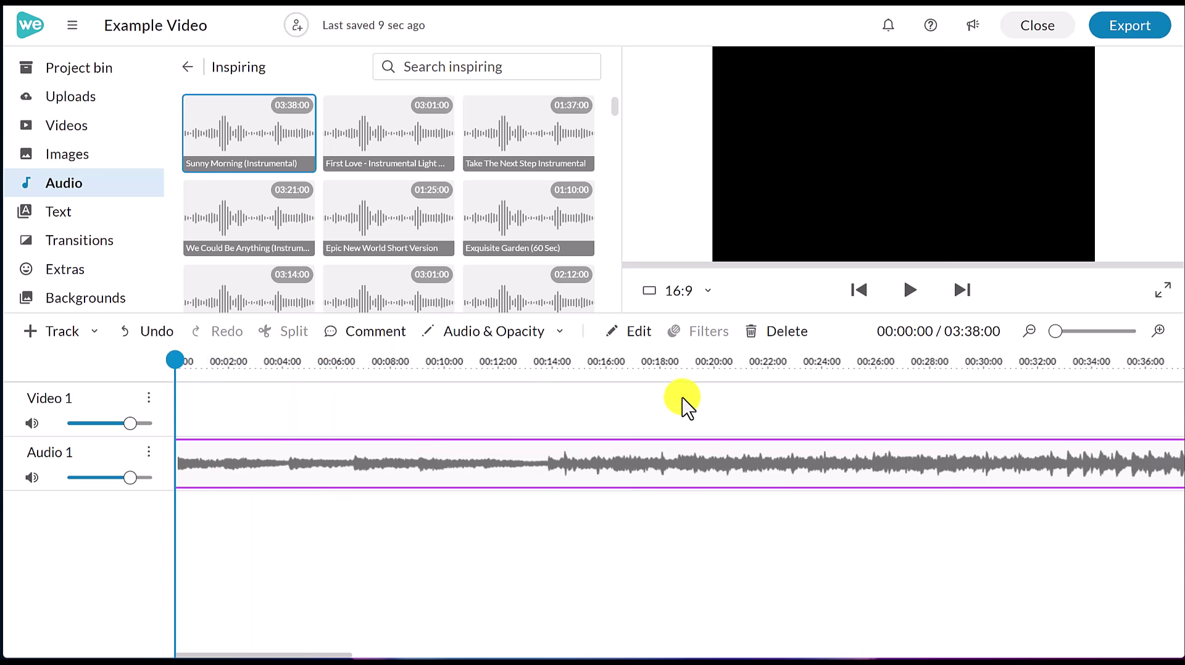
left_click(1049, 333)
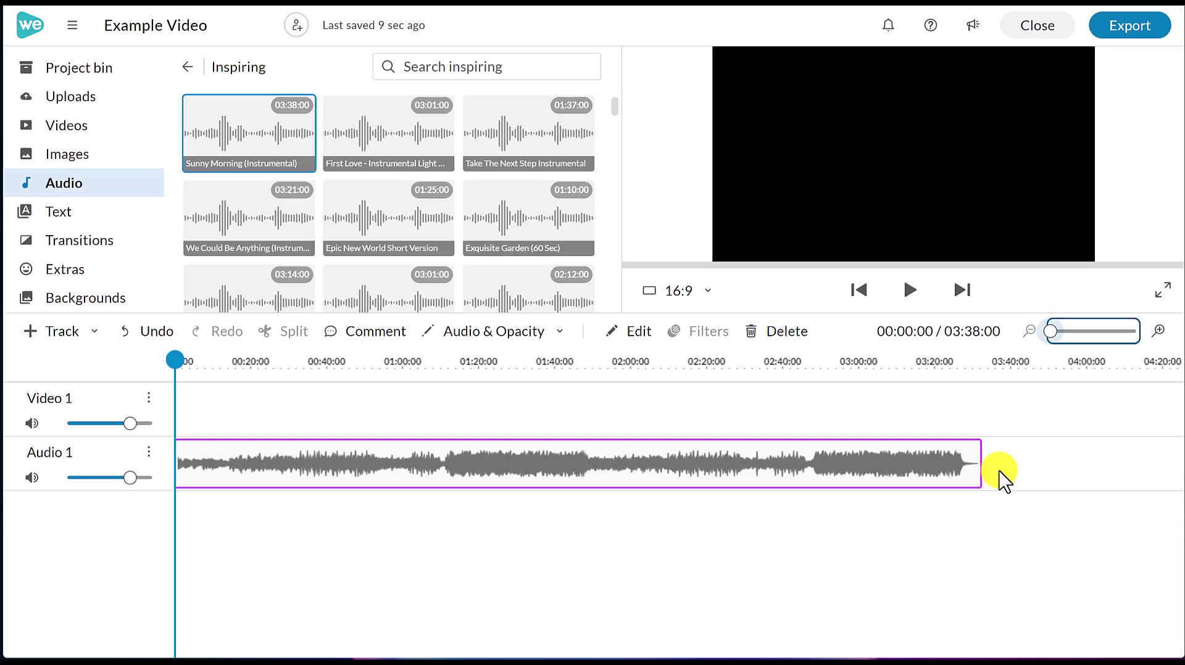
left_click_drag(974, 470, 803, 474)
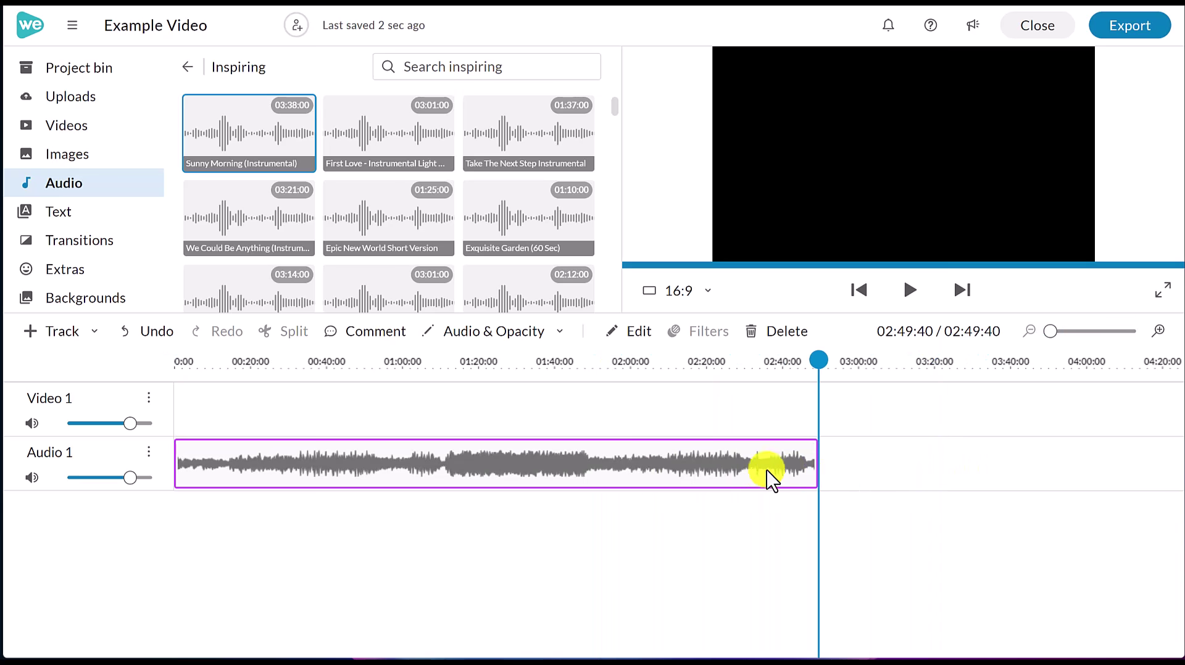
Step: Split the music clip on the Audio 1 track at 01:05:72 and at 01:22:00
left_click(821, 363)
left_click_drag(821, 363, 429, 371)
left_click(288, 333)
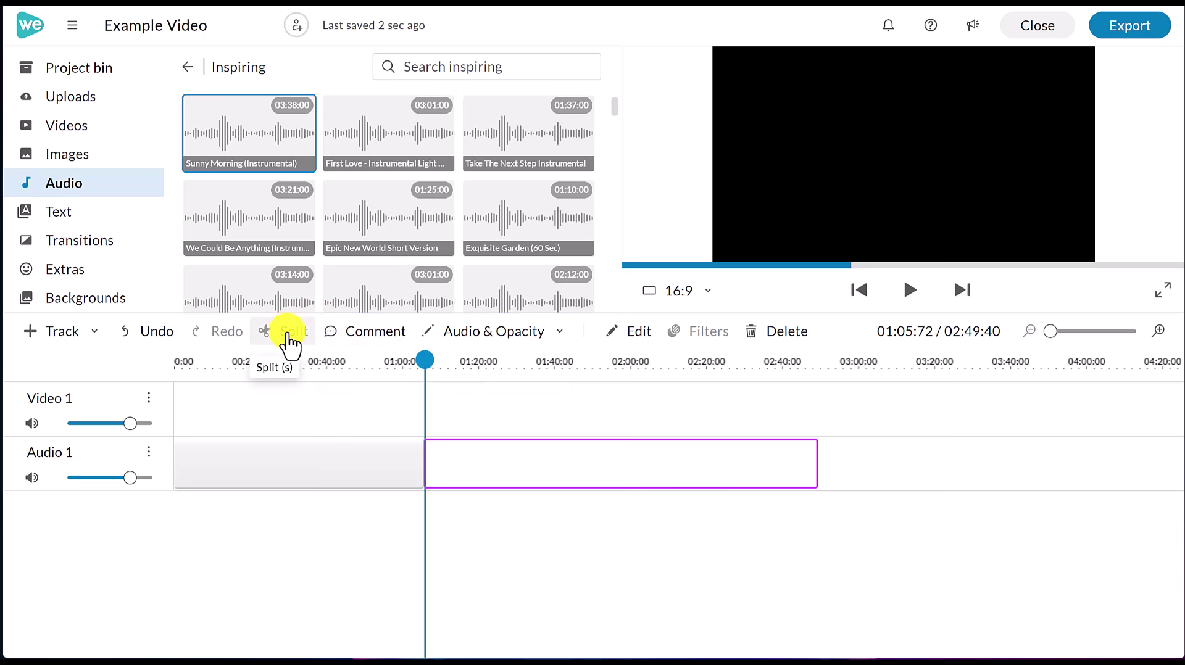
left_click_drag(426, 362, 486, 363)
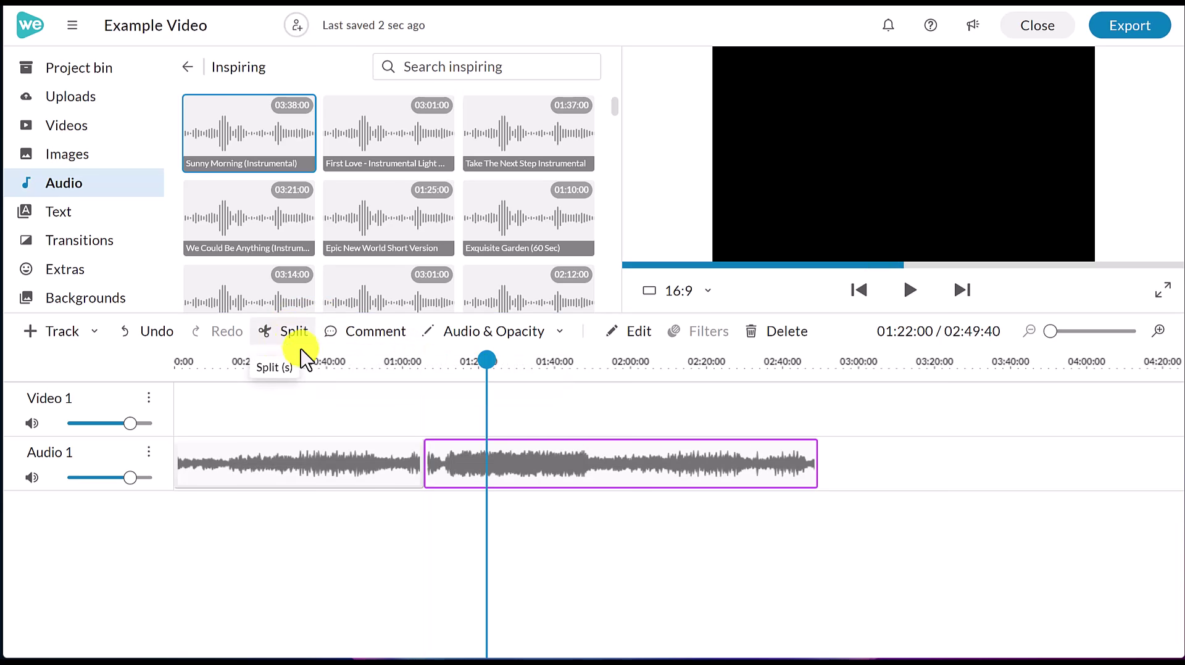
left_click(288, 336)
Step: Move the short middle music piece to 02:49:40, after the long piece, and play across the join
left_click(449, 474)
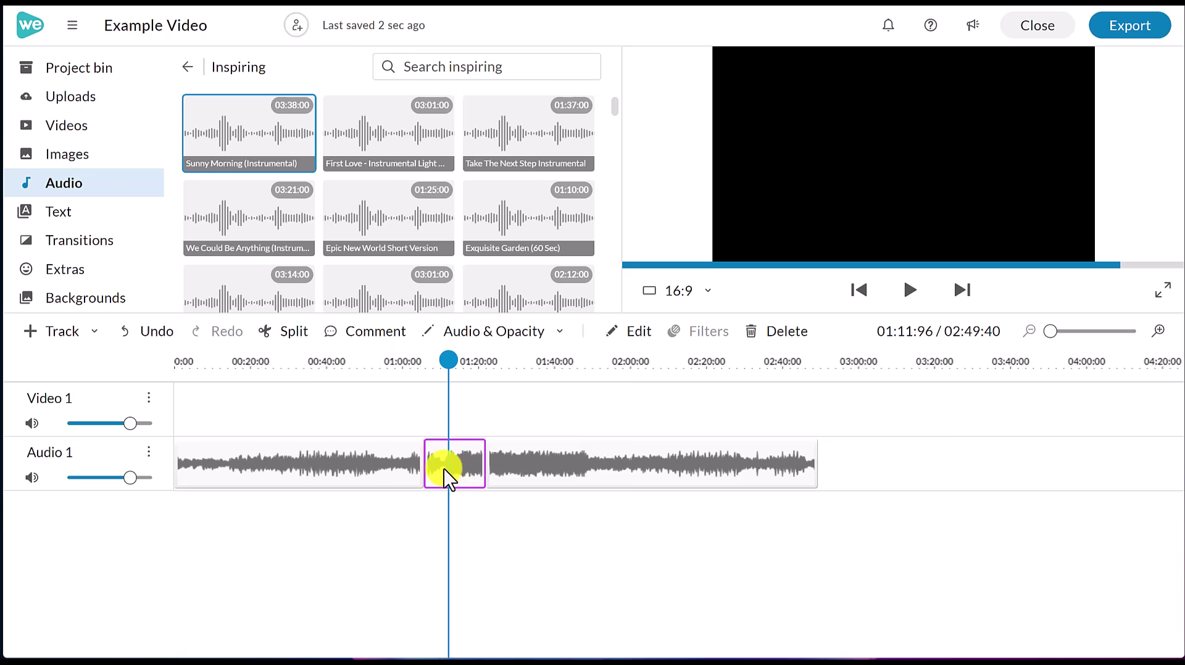
left_click_drag(459, 480, 834, 461)
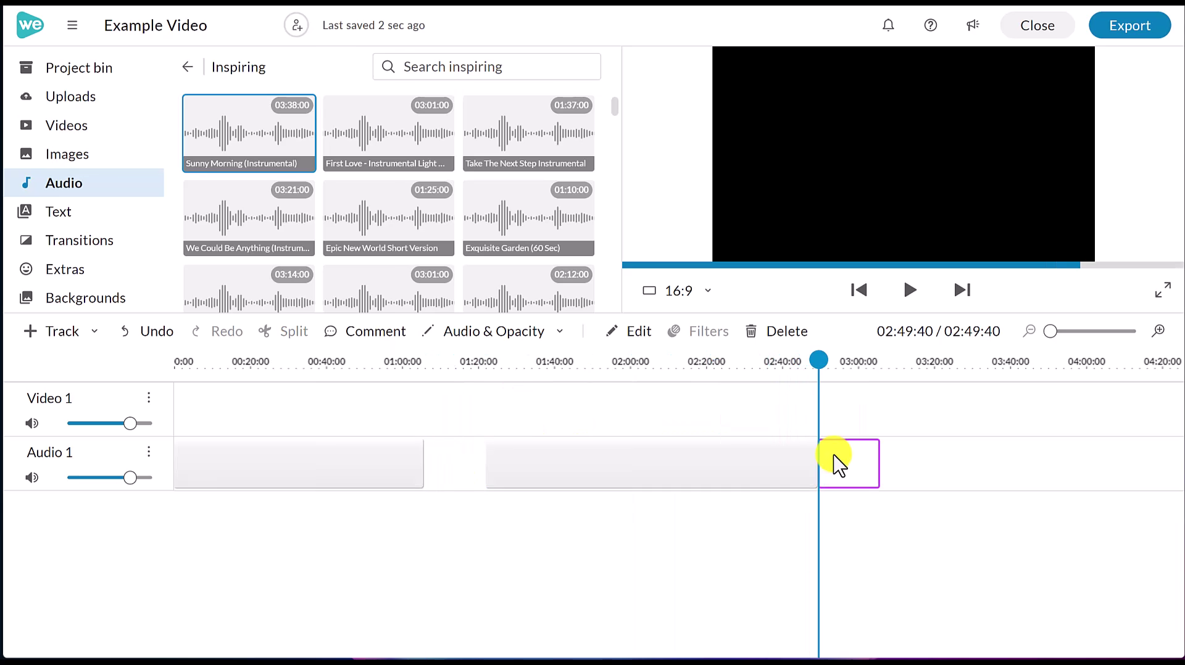
left_click_drag(819, 364, 808, 367)
key("space")
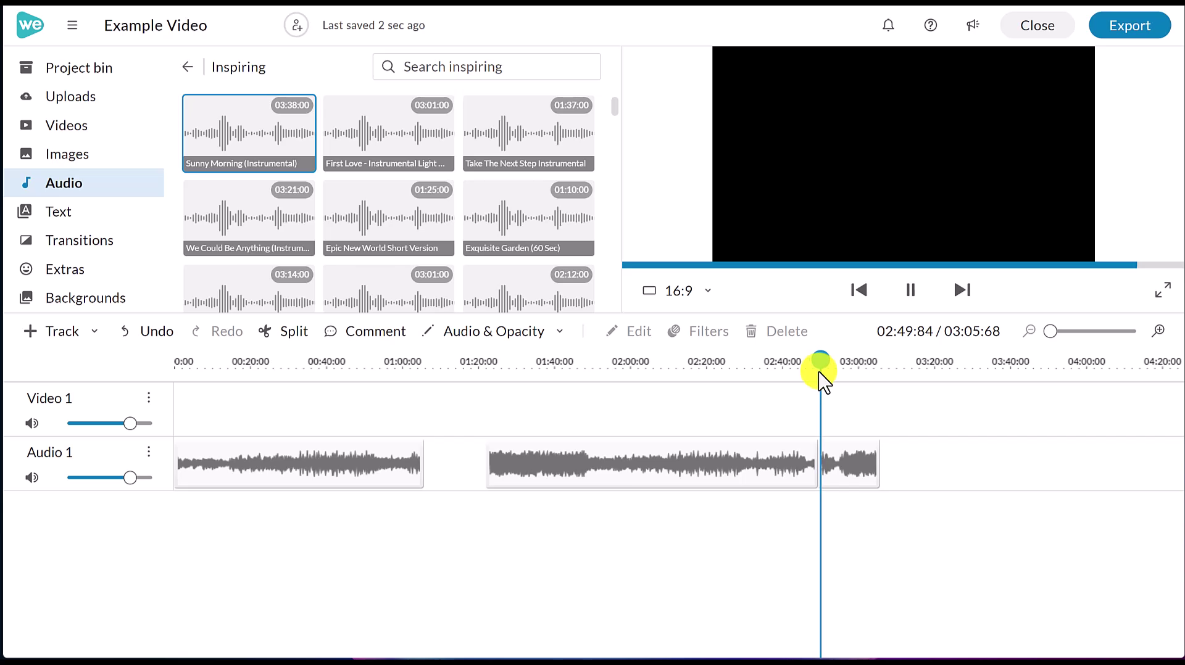
left_click(848, 463)
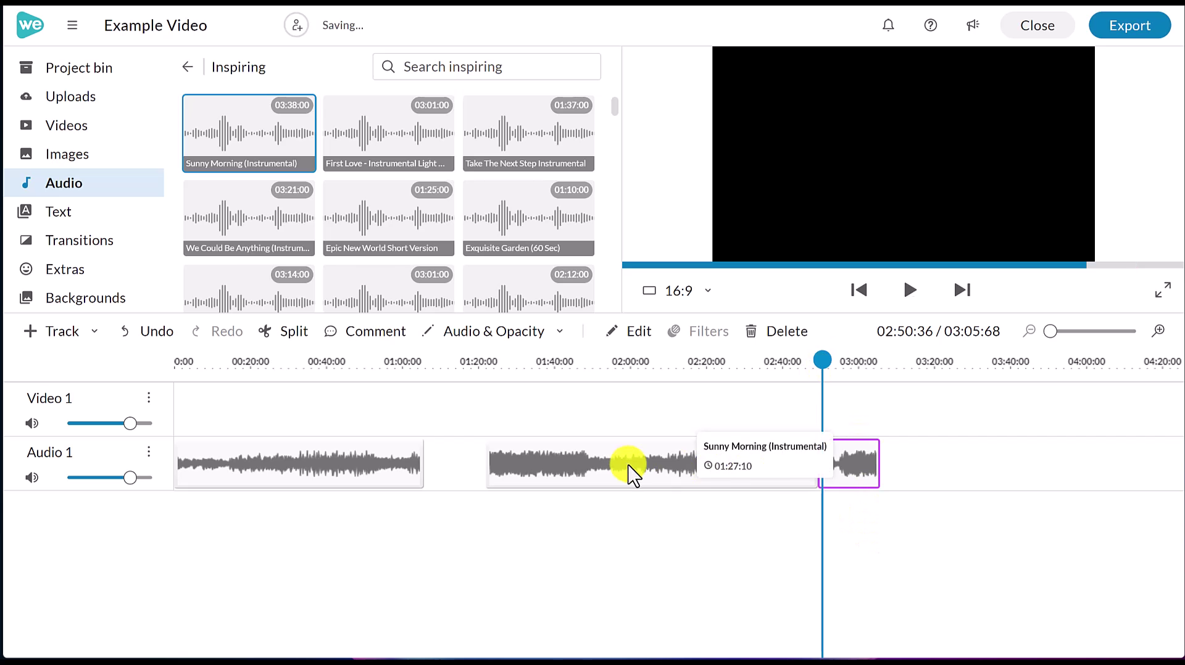
Step: Move the long music piece to 01:05:72 so it directly follows the first piece
left_click_drag(540, 481, 434, 463)
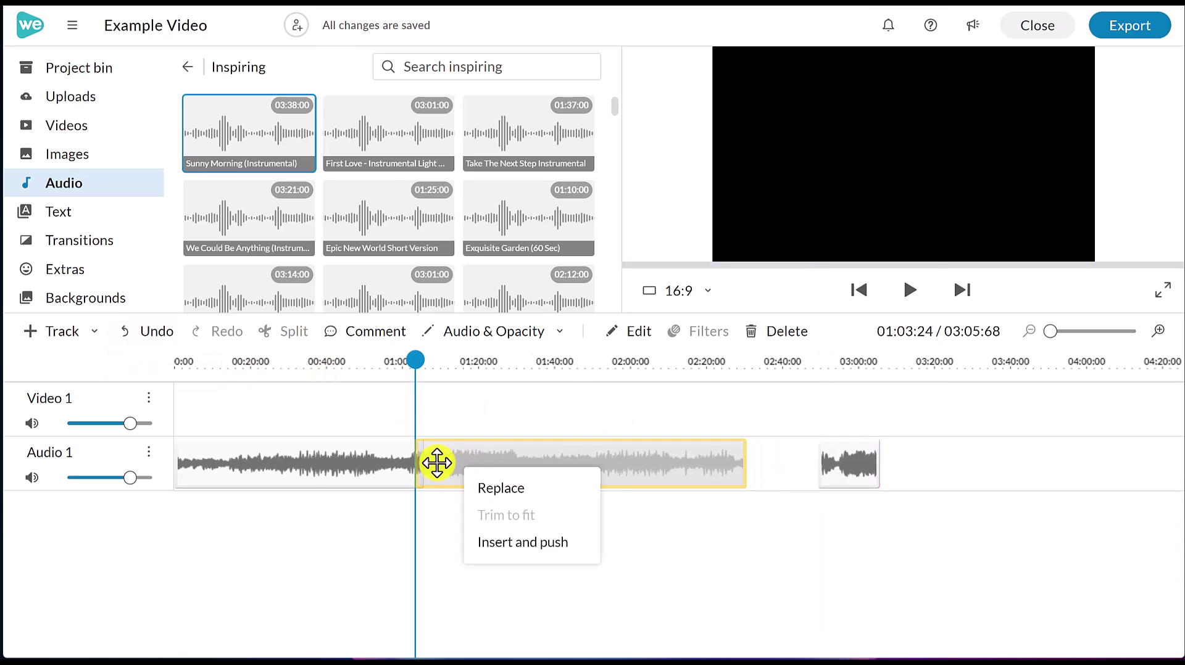
left_click(463, 478)
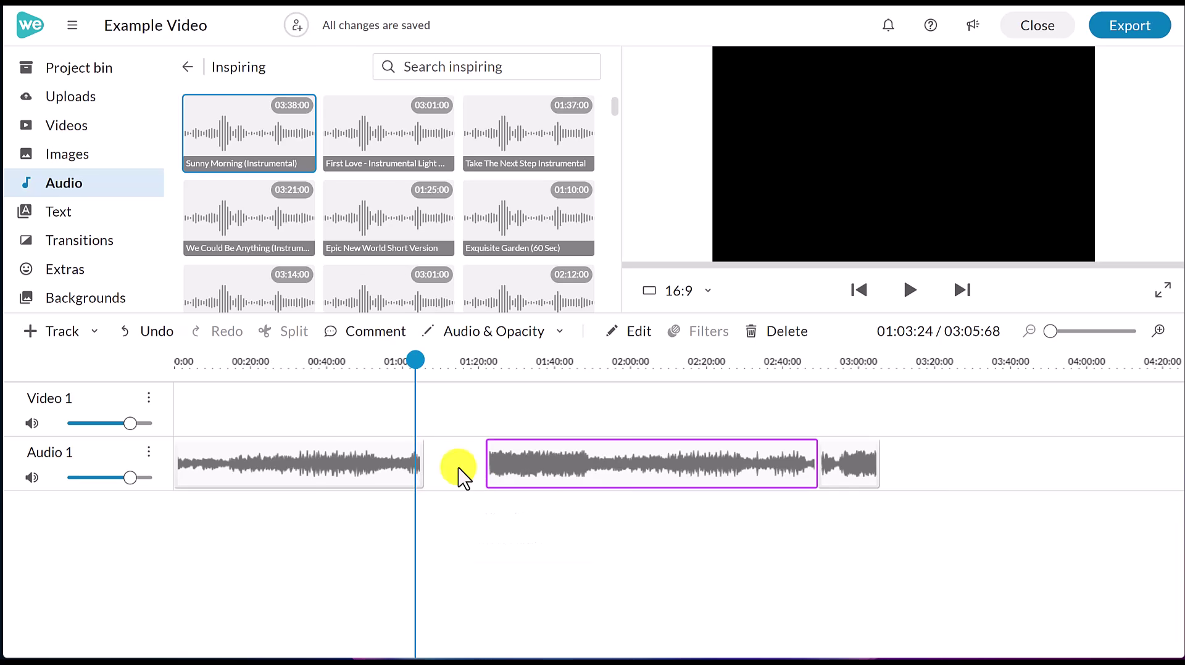
left_click_drag(563, 478, 505, 469)
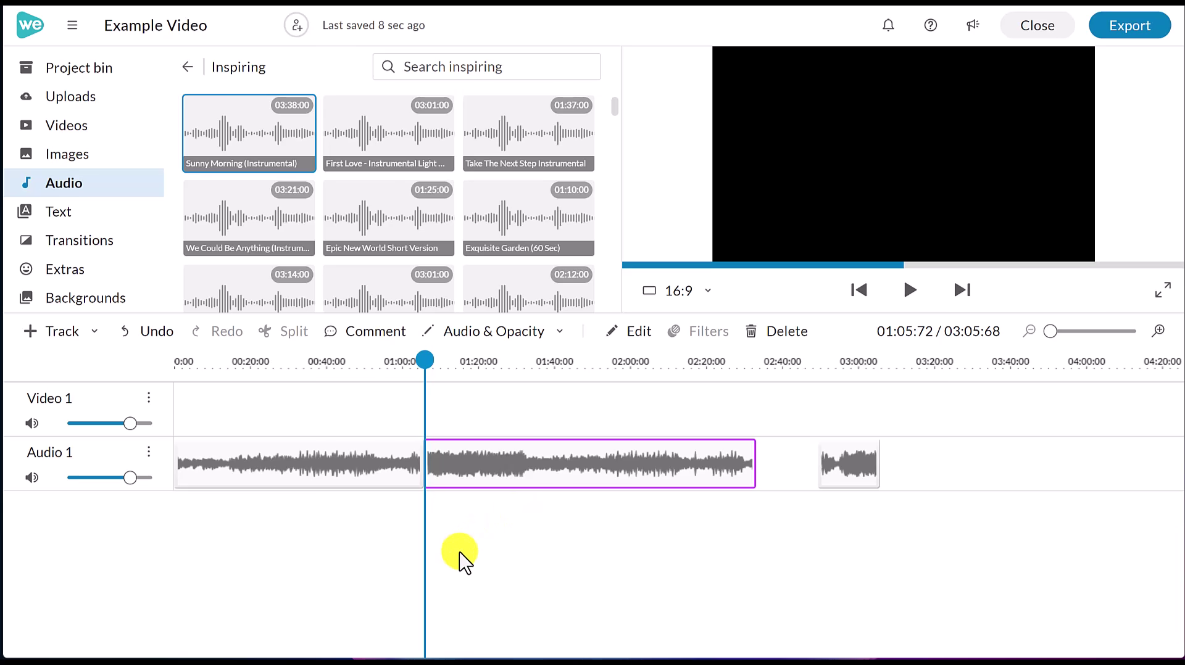
Step: Show the audio levels, add four volume points to the first music piece and lower those near 11 and 24 seconds almost to silence
left_click(325, 479)
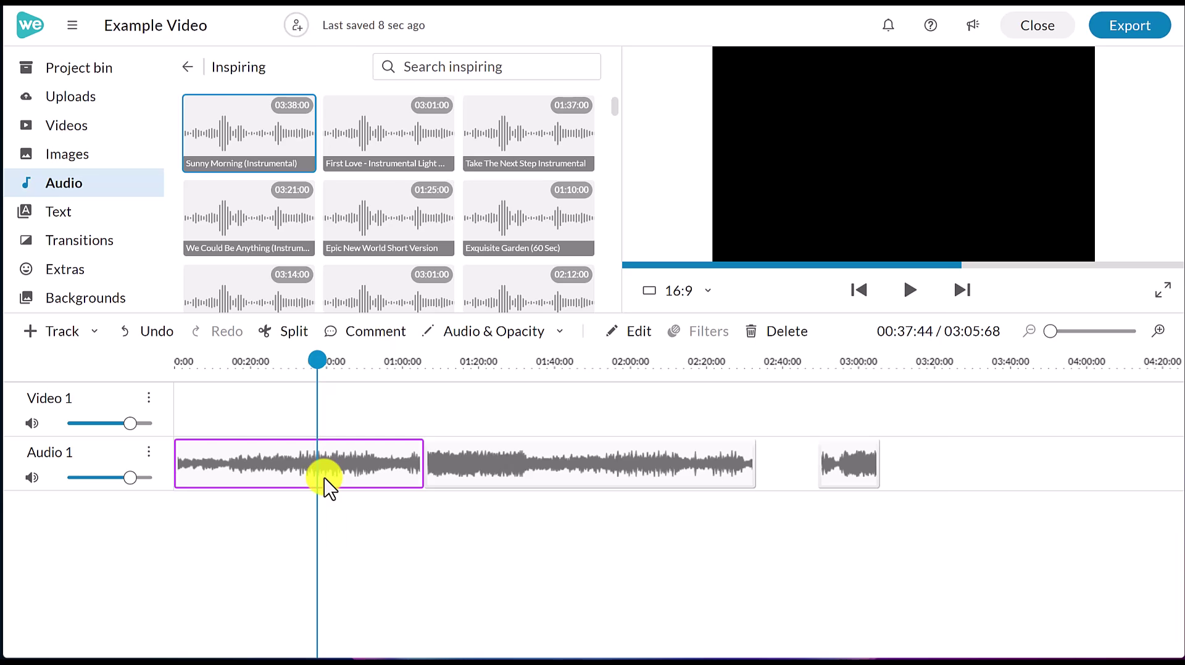
left_click(562, 332)
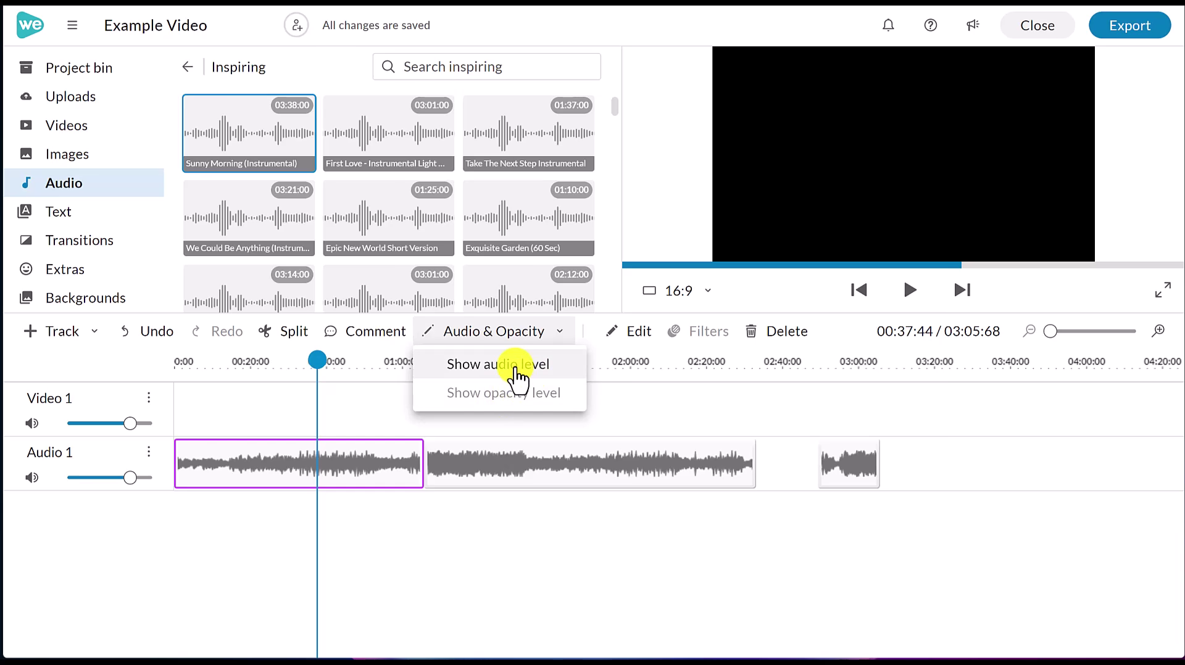
left_click(518, 371)
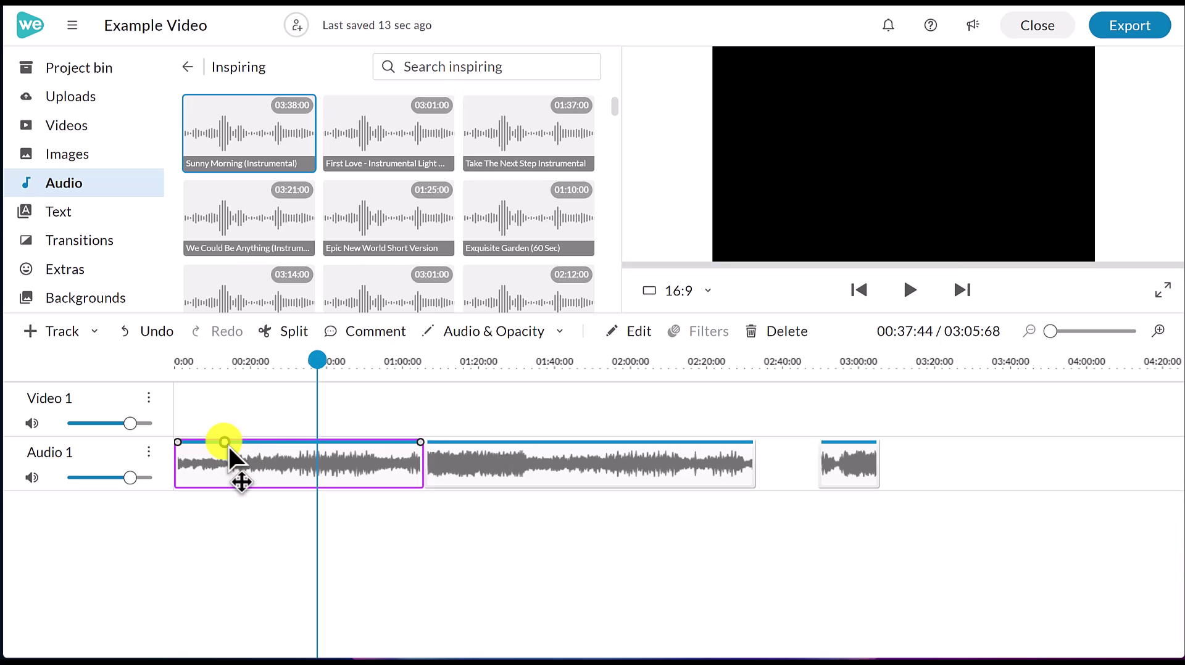
left_click(244, 442)
left_click(268, 442)
left_click(344, 443)
left_click_drag(269, 462, 267, 484)
left_click_drag(224, 442, 220, 483)
Step: Play the first music piece from the start to hear its volume changes
left_click_drag(318, 367, 178, 375)
key("space")
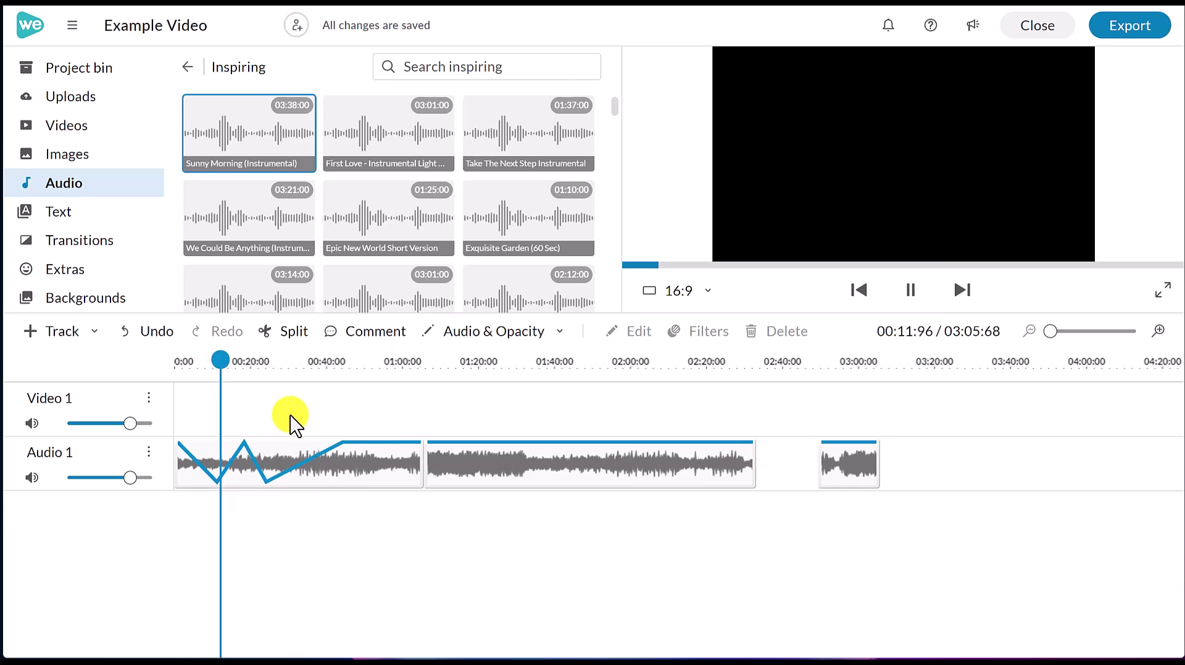
left_click(295, 463)
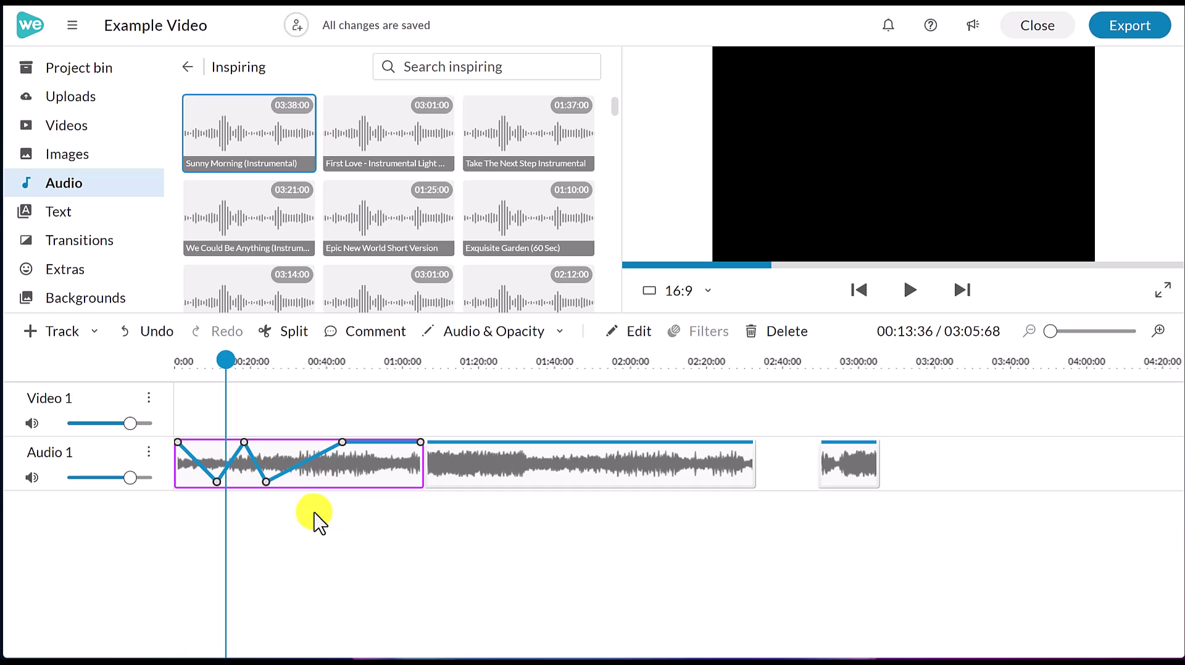
Step: Lower the Audio 1 track volume, listen to the music briefly and set the volume back to 100%
mouse_move(132, 479)
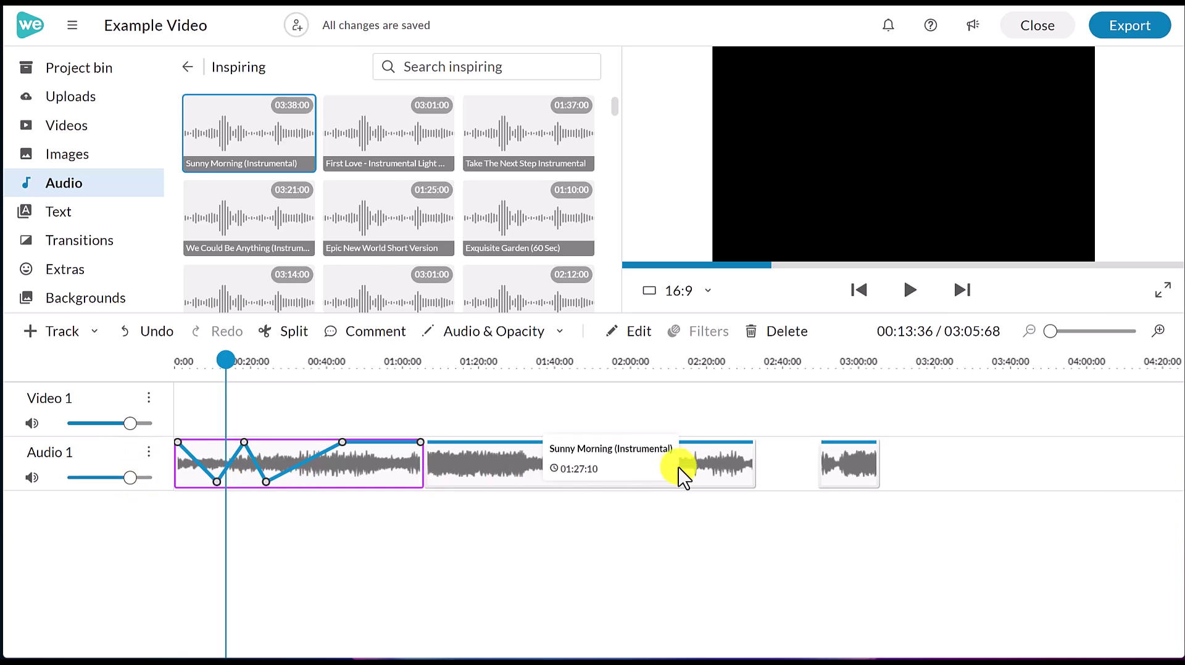
left_click_drag(122, 483, 82, 486)
left_click(224, 551)
key("space")
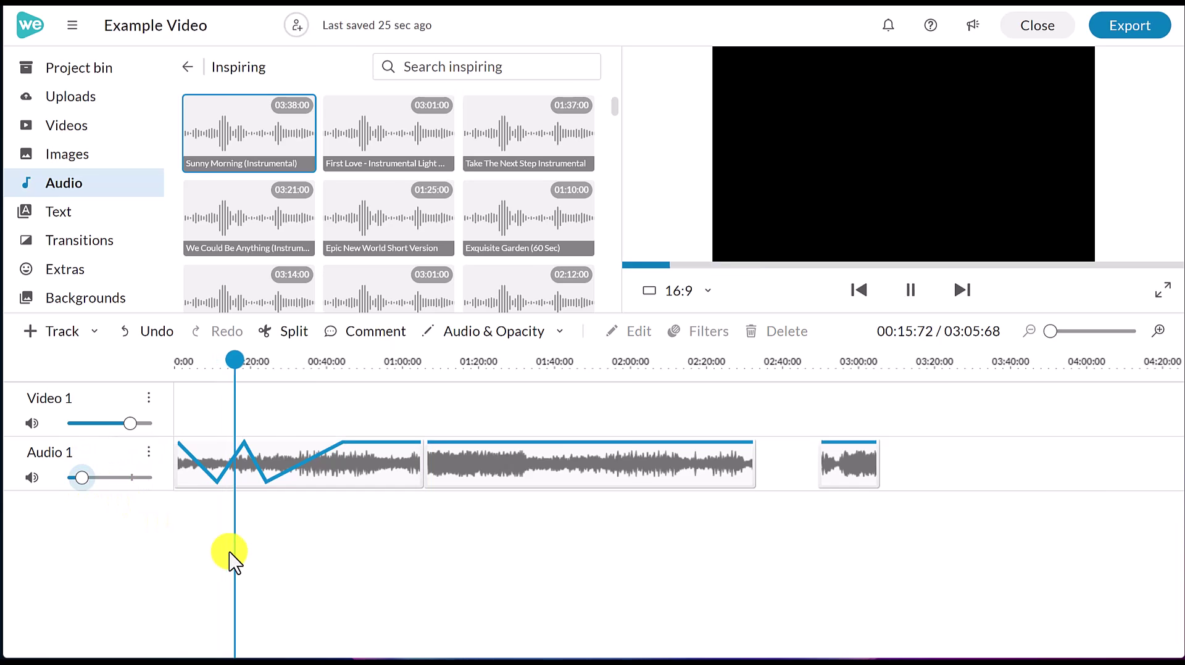
left_click_drag(81, 481, 132, 486)
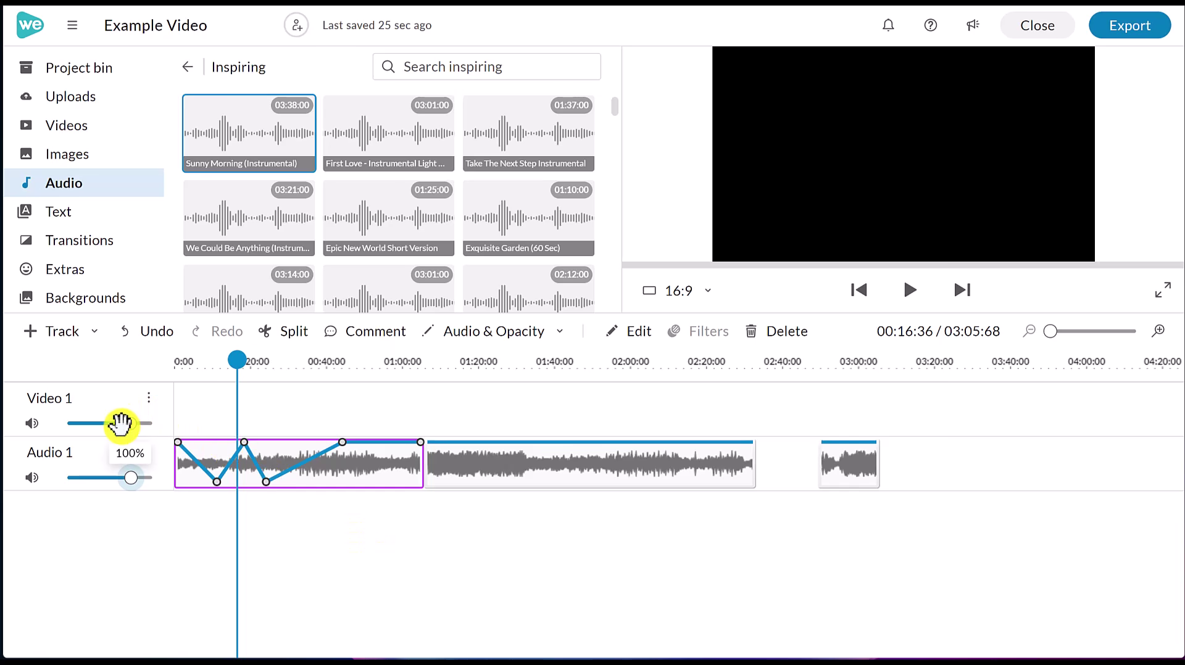
Step: Add a second audio track and place Exquisite Garden (60 Sec) on it at about 00:17:60
left_click(85, 337)
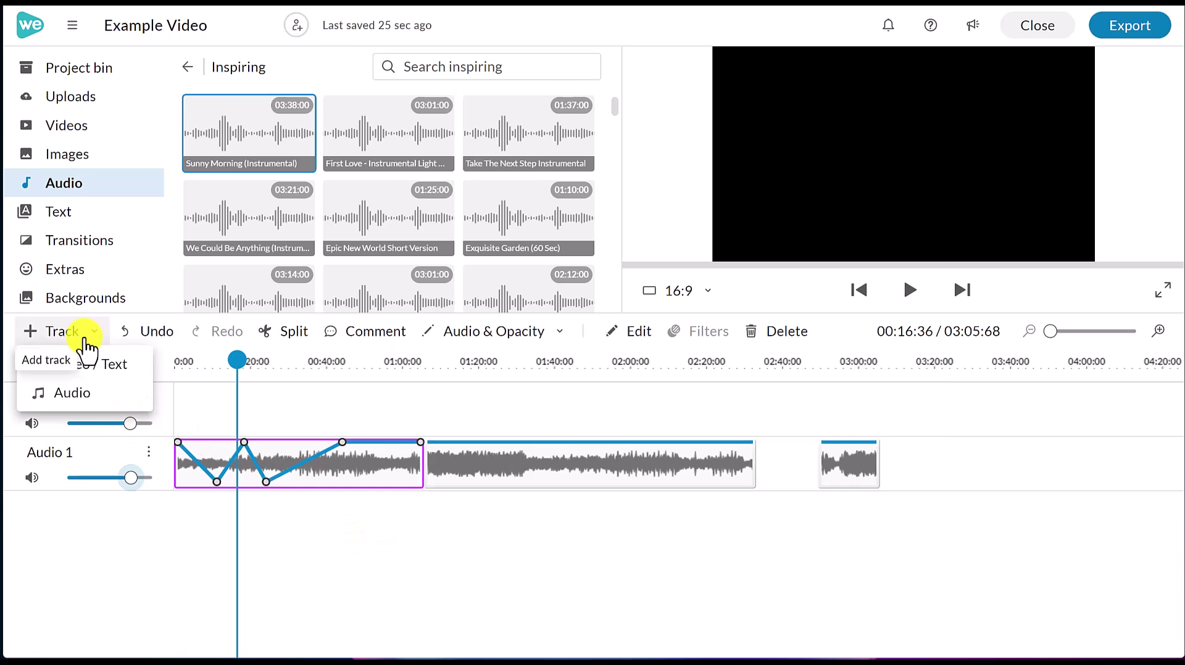
left_click(86, 397)
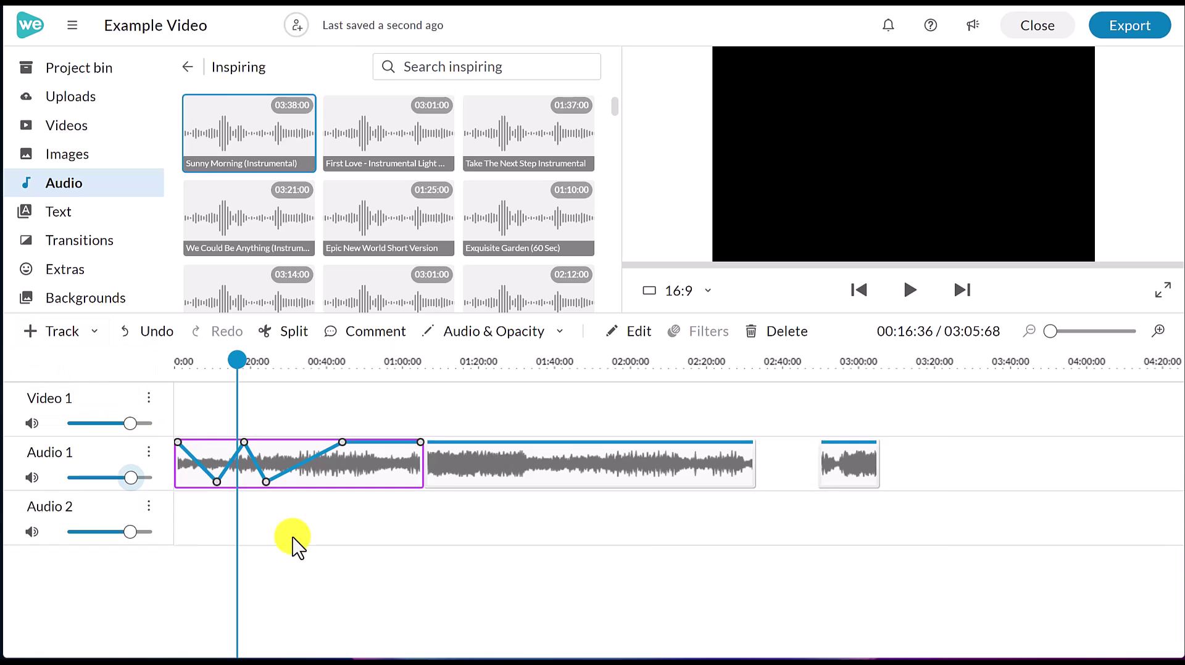
left_click_drag(503, 233, 262, 532)
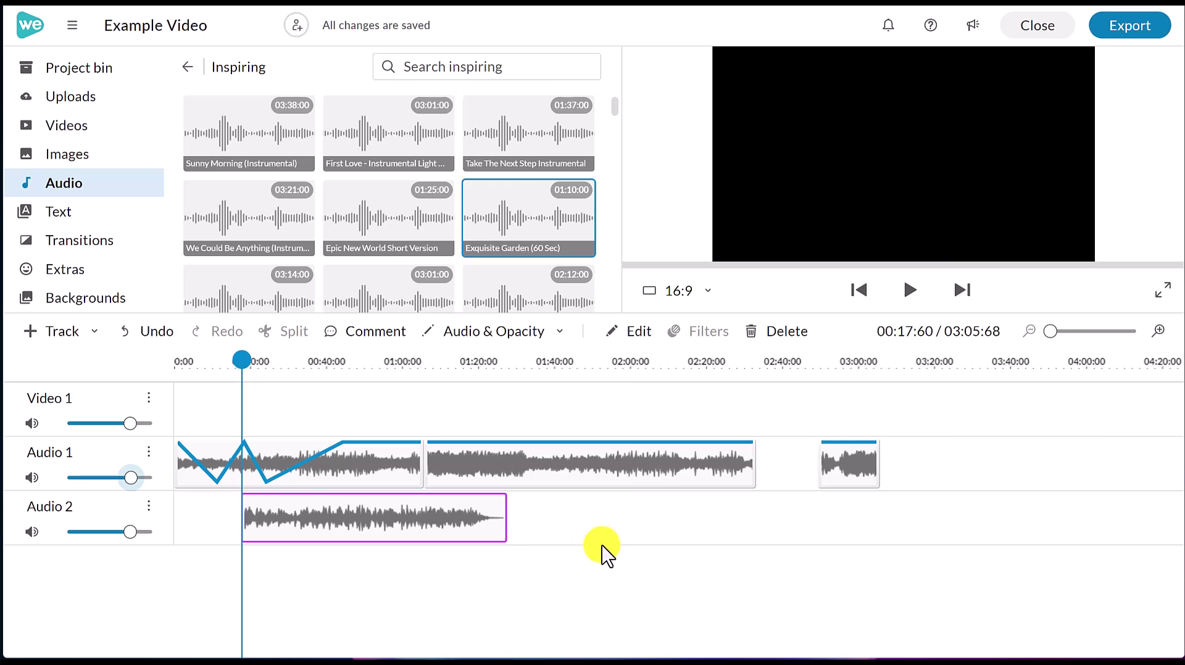
Step: Play the overlapping audio tracks briefly and move the Exquisite Garden clip to 01:05:72
left_click(916, 296)
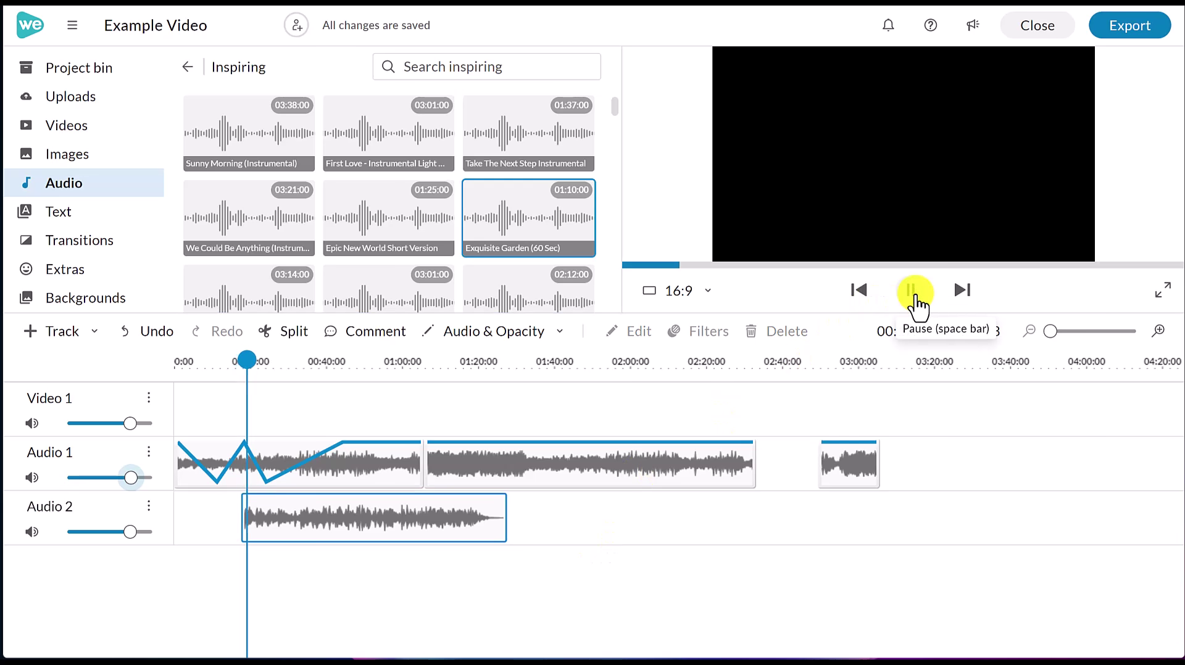
left_click(916, 295)
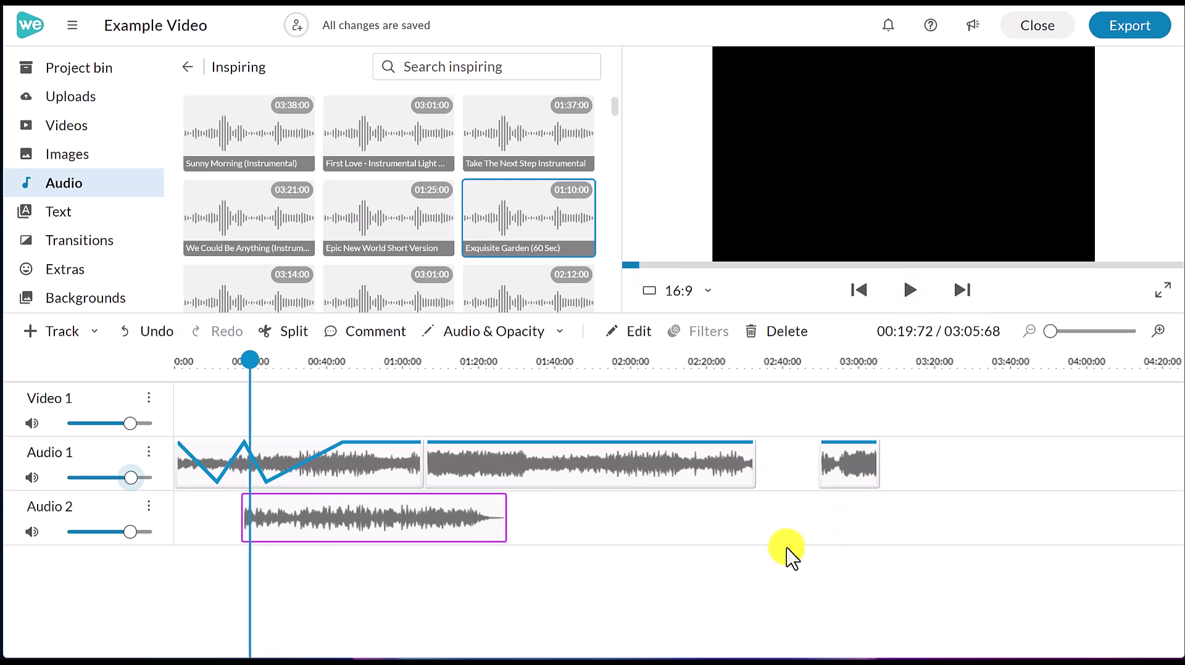
left_click_drag(355, 528, 473, 517)
left_click_drag(413, 520, 534, 517)
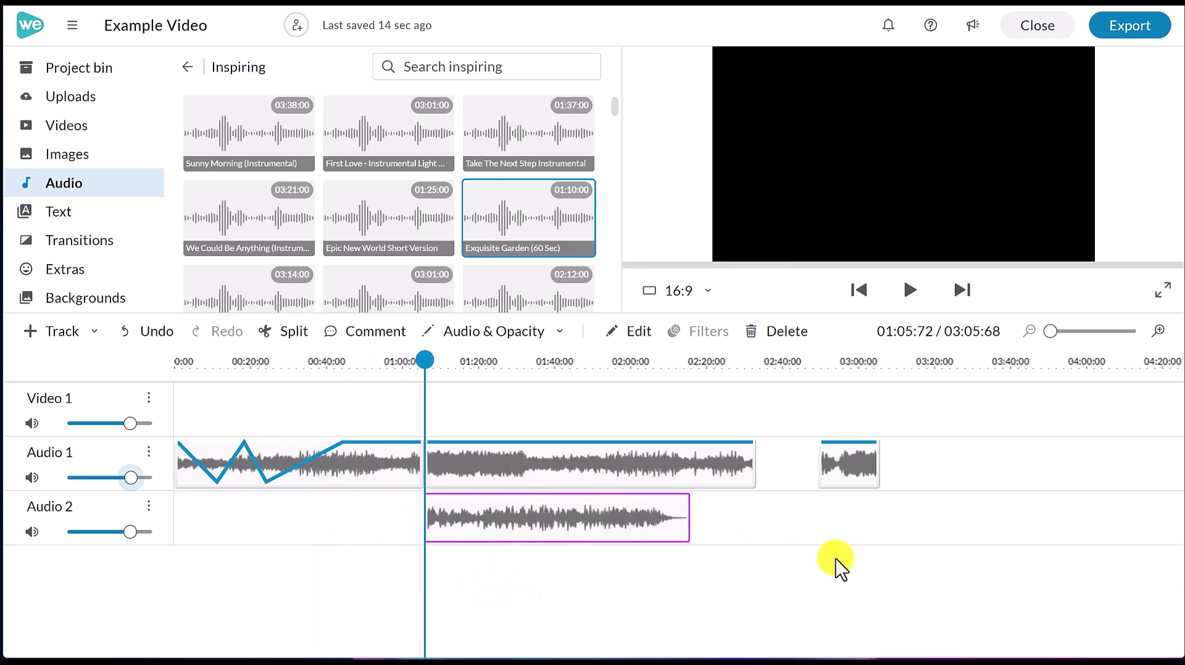
Step: Select all clips on the Audio 1 and Audio 2 tracks and delete them
left_click(960, 539)
left_click_drag(958, 535, 202, 433)
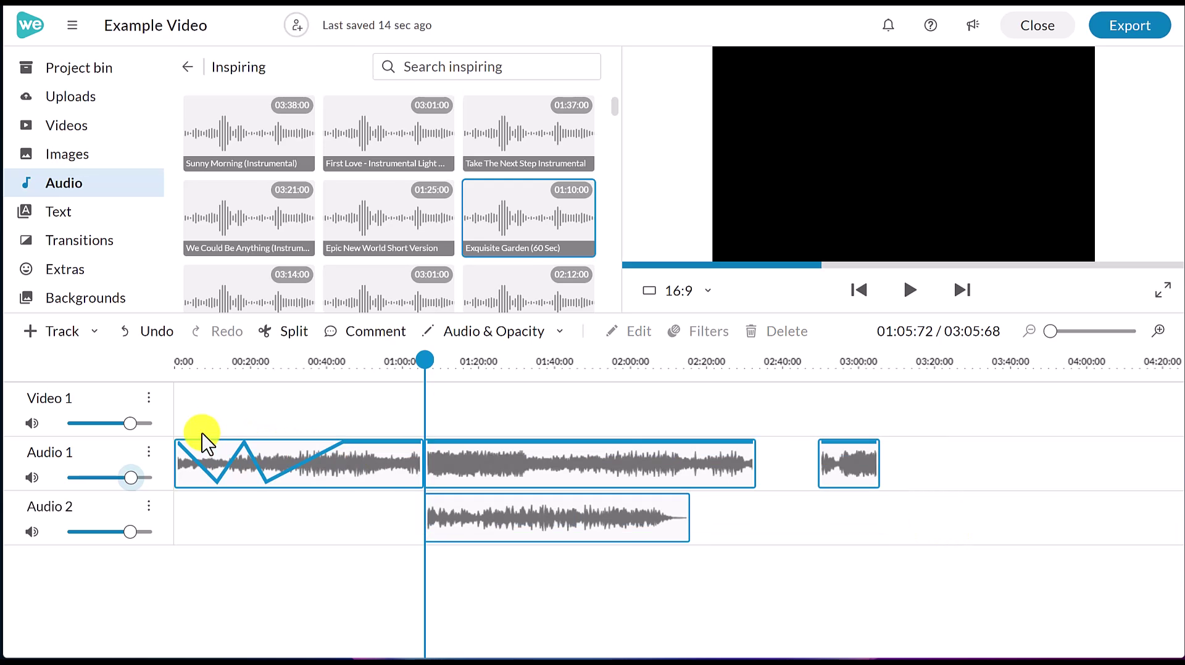
key("Delete")
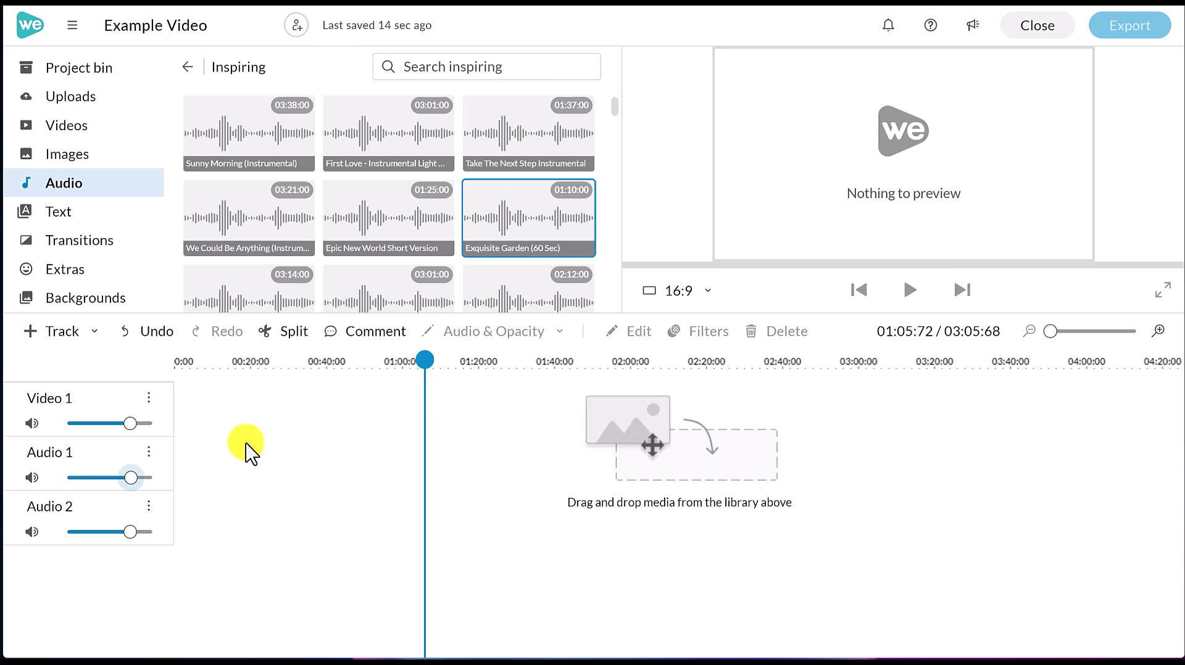
Step: Search the stock videos for spider, place the 12-second clip of a spider against blue sky at the start of Video 1 and play it briefly
left_click(78, 128)
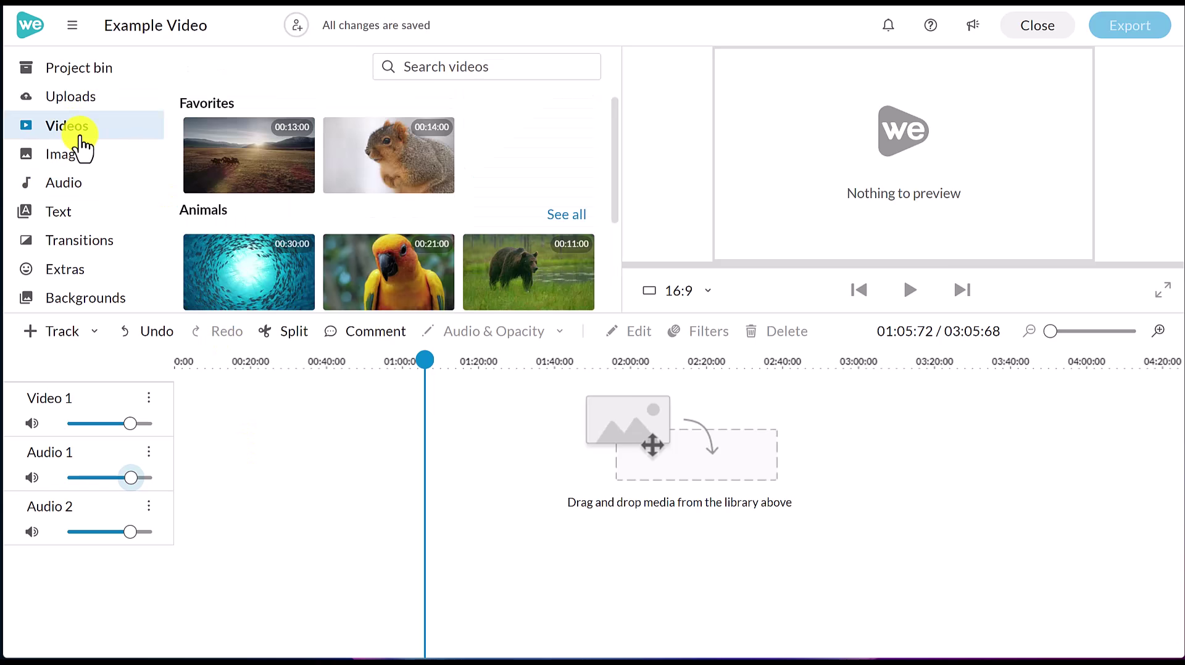
left_click(431, 65)
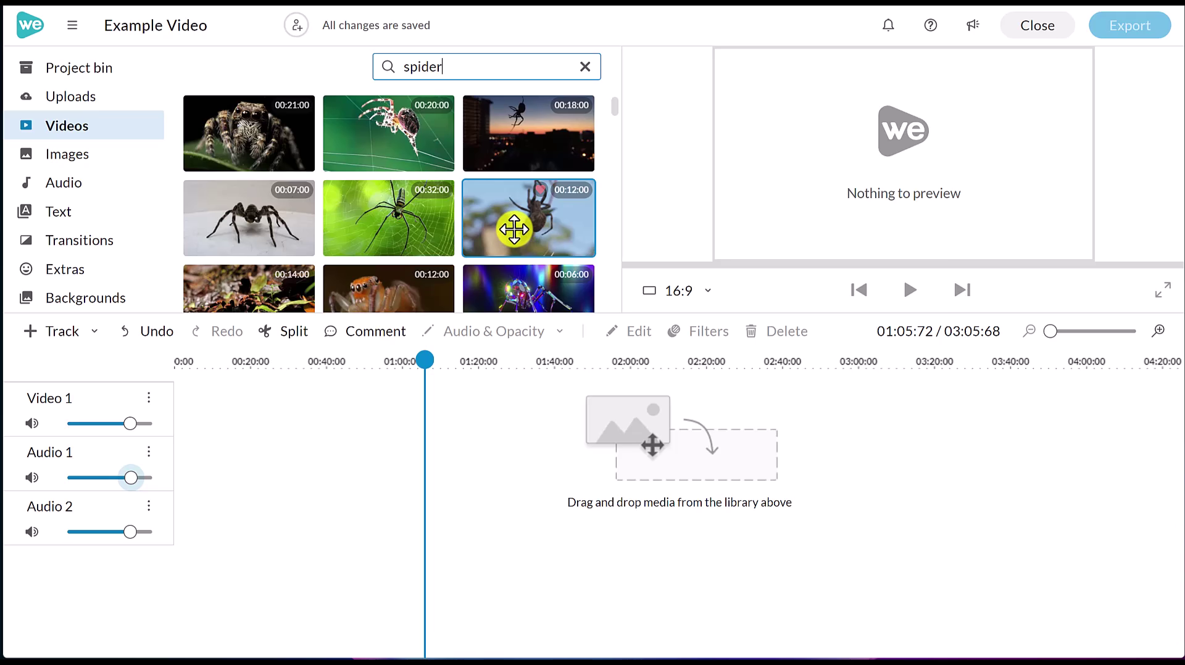
left_click_drag(514, 229, 187, 411)
mouse_move(1047, 332)
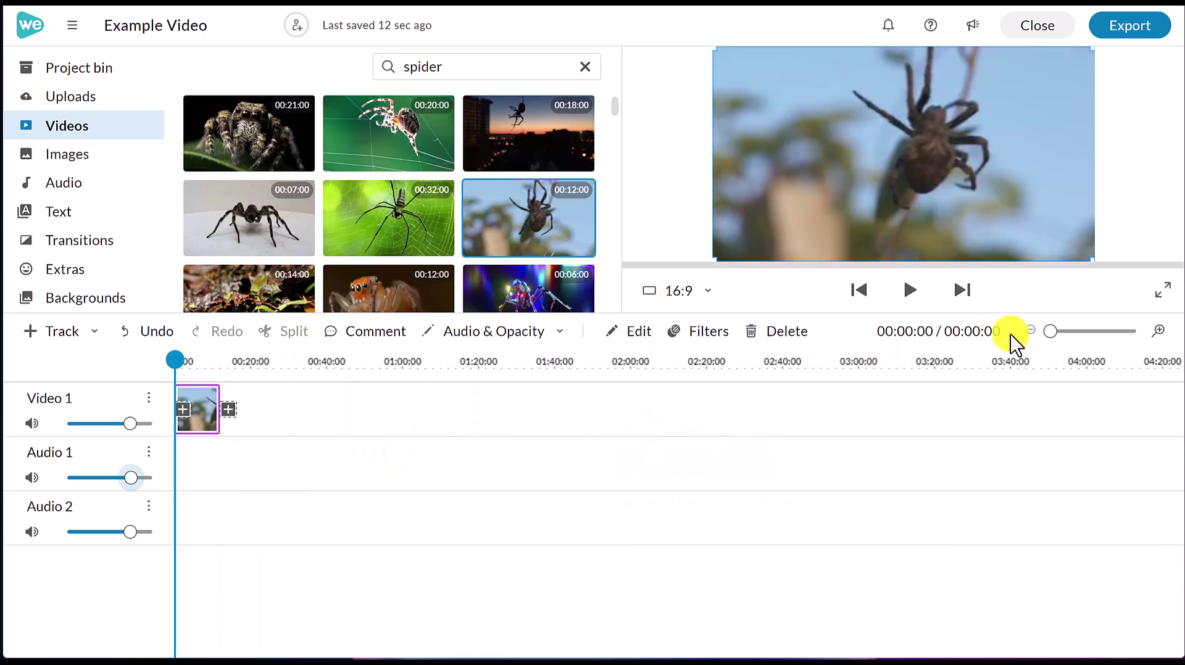
left_click_drag(1048, 332, 1055, 335)
left_click(909, 292)
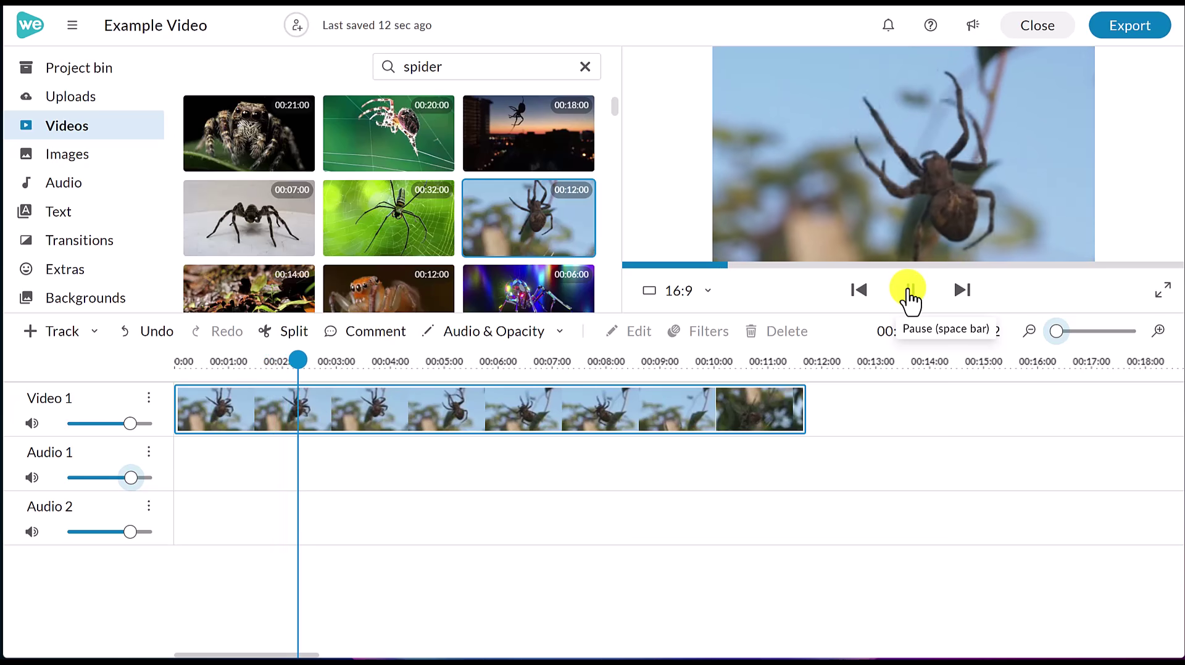
left_click(909, 297)
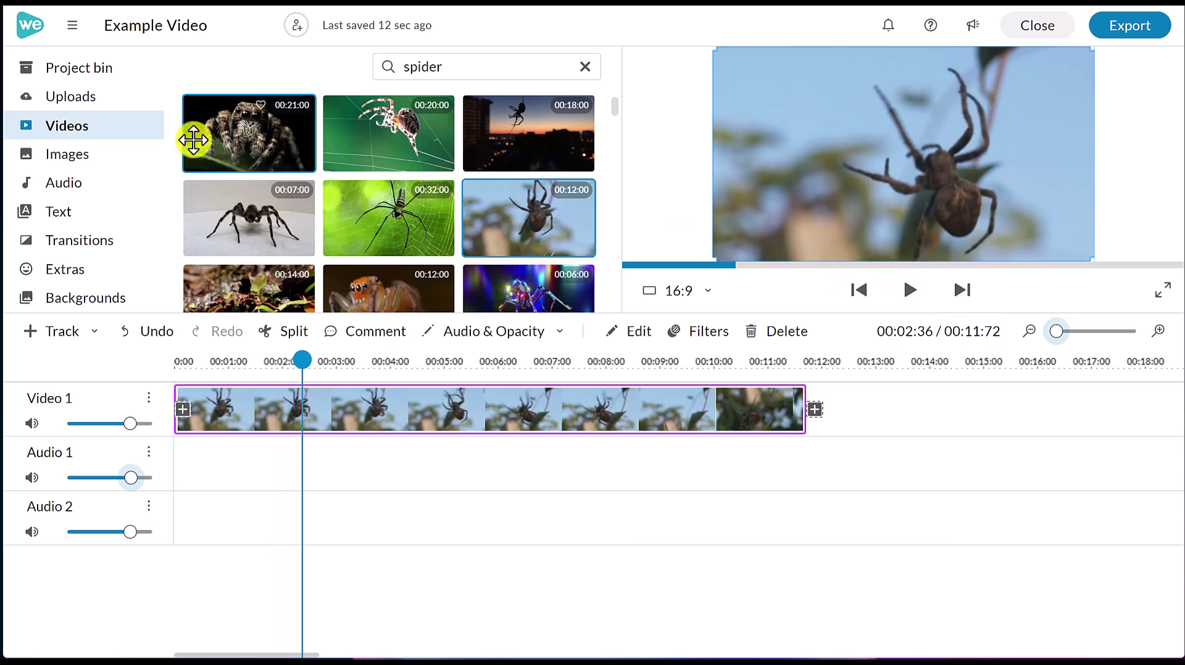
Step: Place the first Epic stock music track at the start of Audio 1 and play it with the spider video
left_click(79, 183)
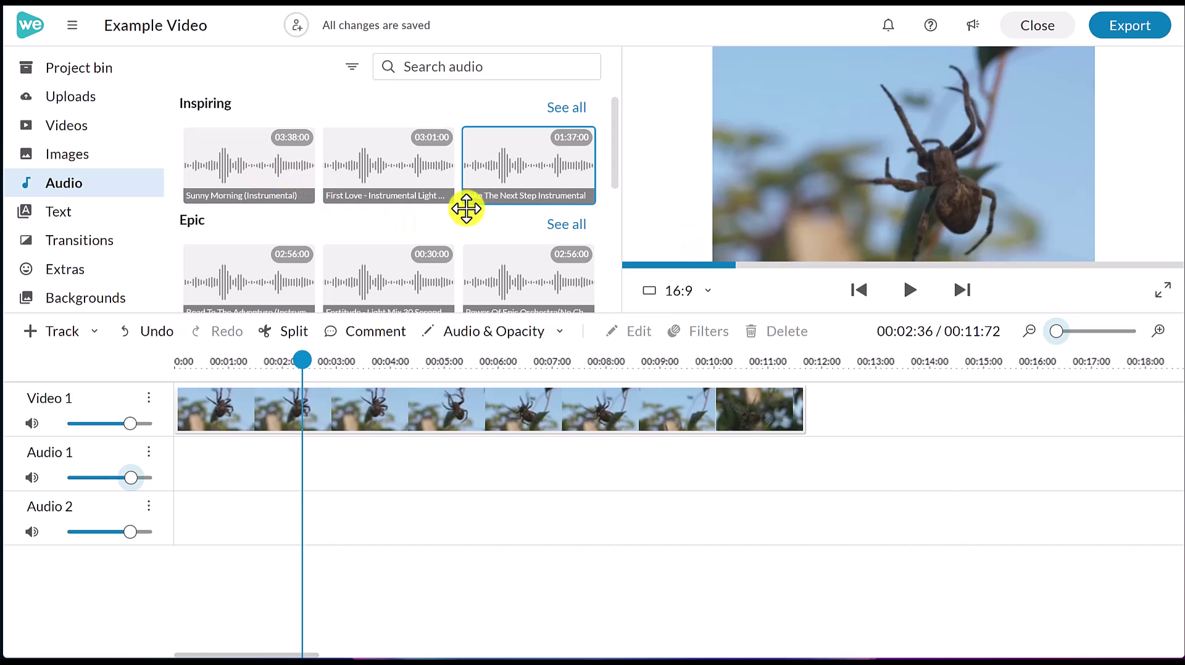
left_click_drag(246, 280, 203, 475)
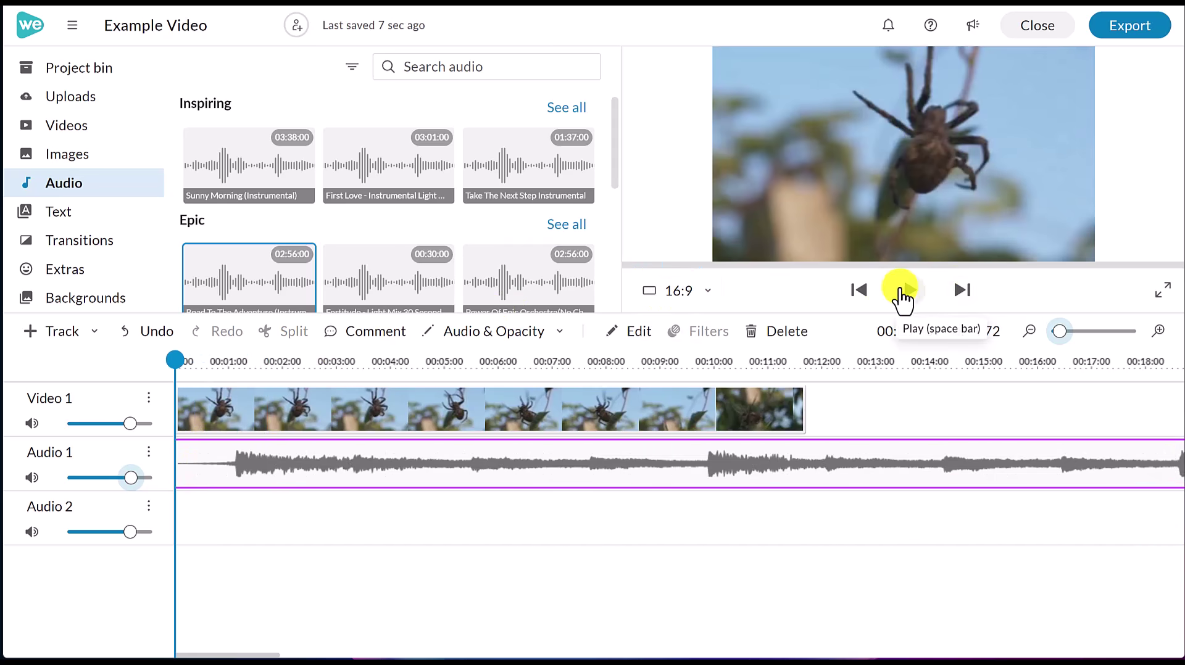
left_click(912, 294)
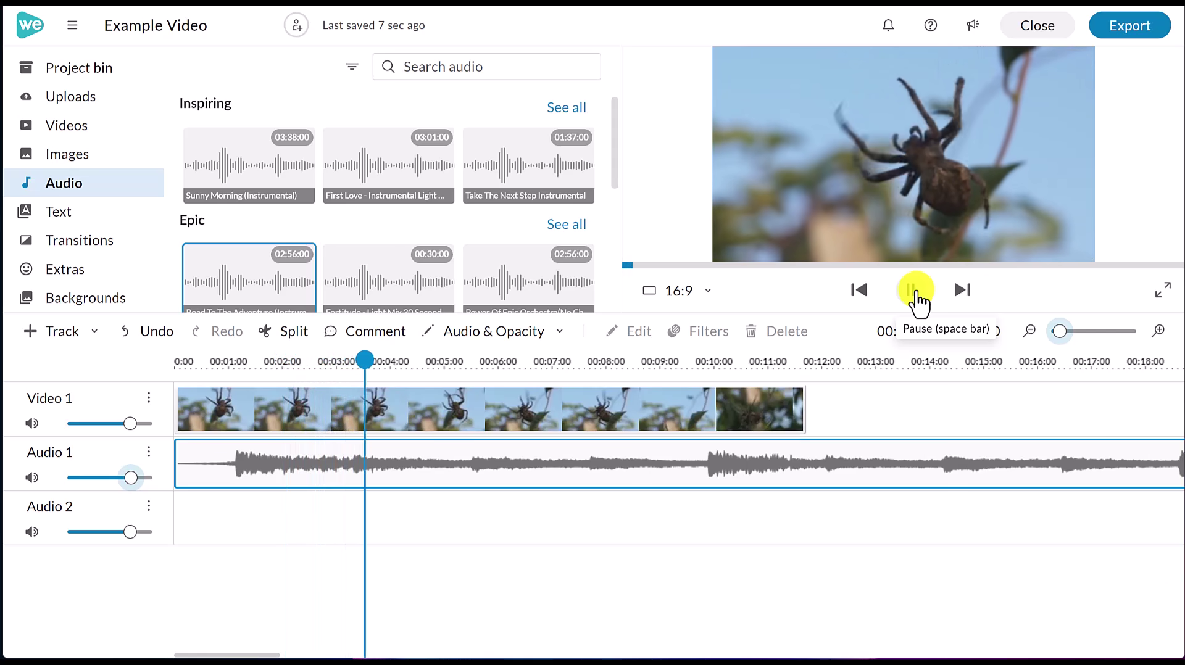
left_click(914, 294)
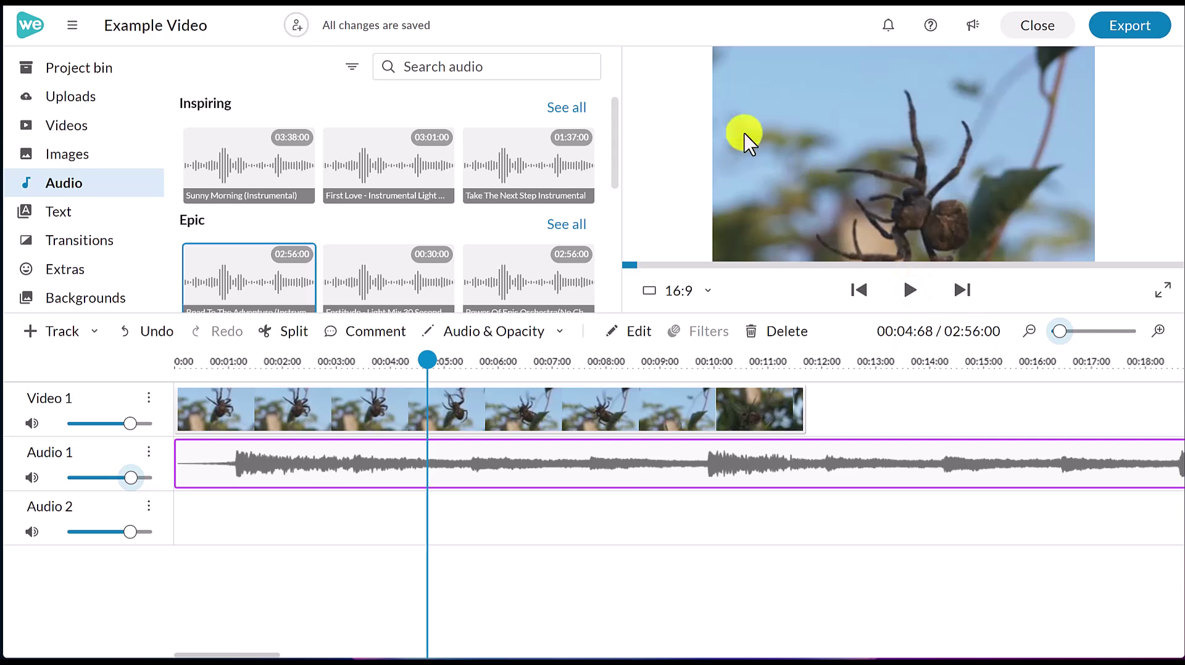
Step: Try the first Serious track, Documentary Deep Dive, at the start of Audio 1 with the spider video, and delete it from the timeline
scroll(439, 247, "down", 5)
scroll(432, 241, "down", 5)
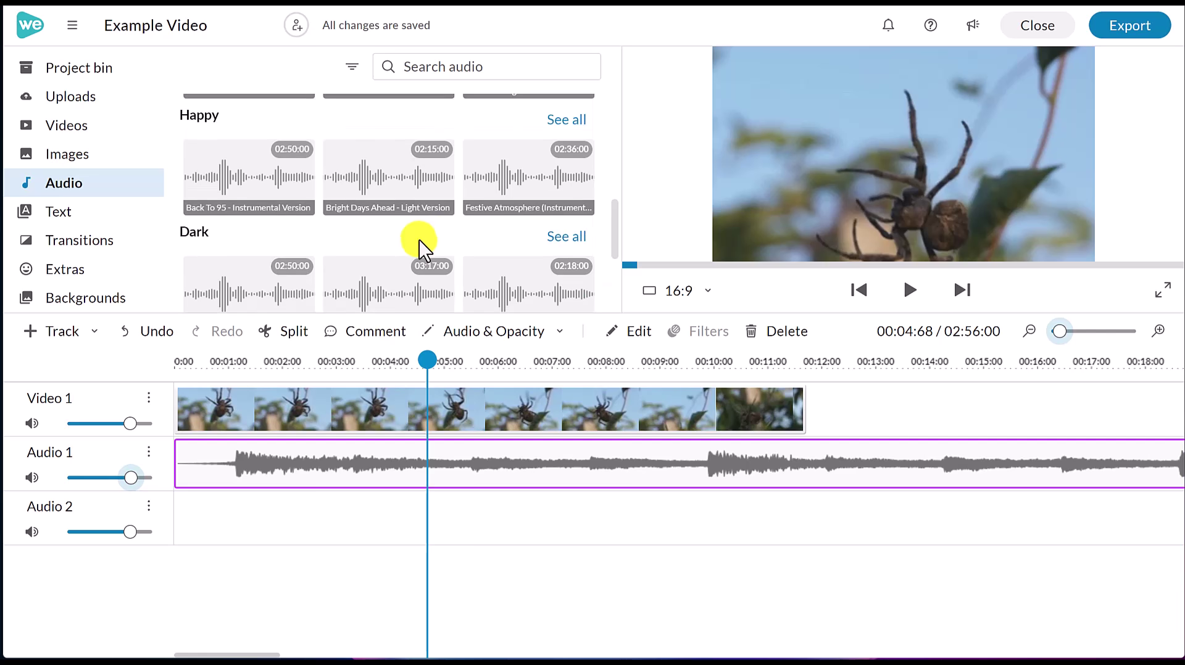
scroll(411, 243, "down", 6)
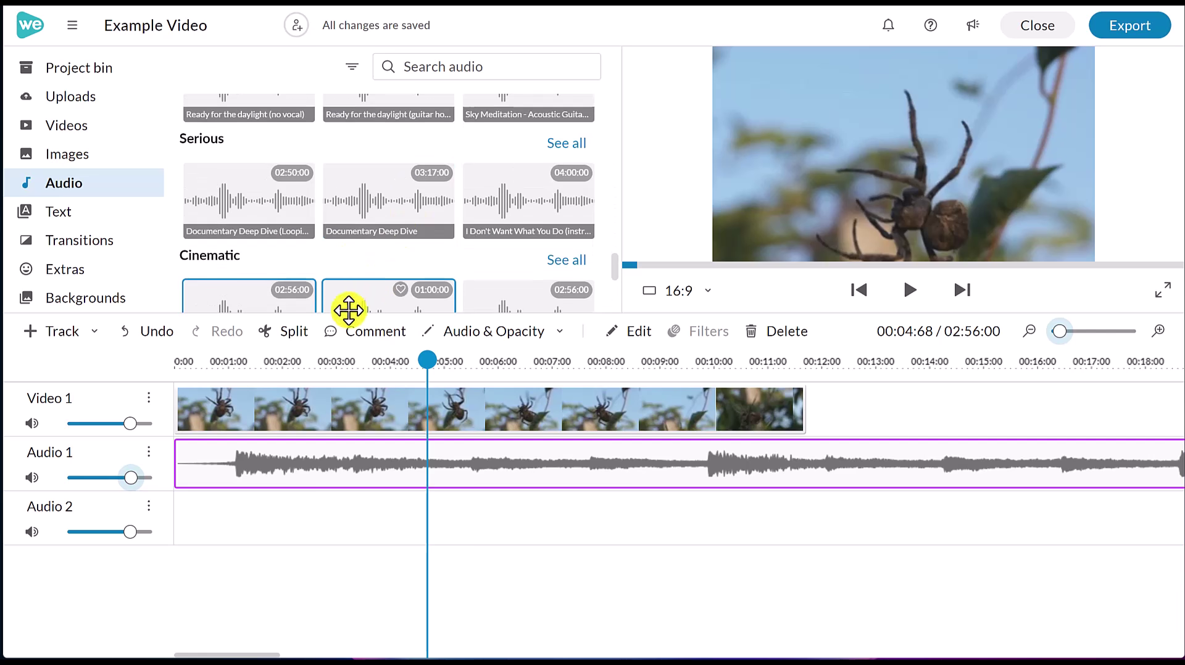
left_click_drag(232, 202, 196, 479)
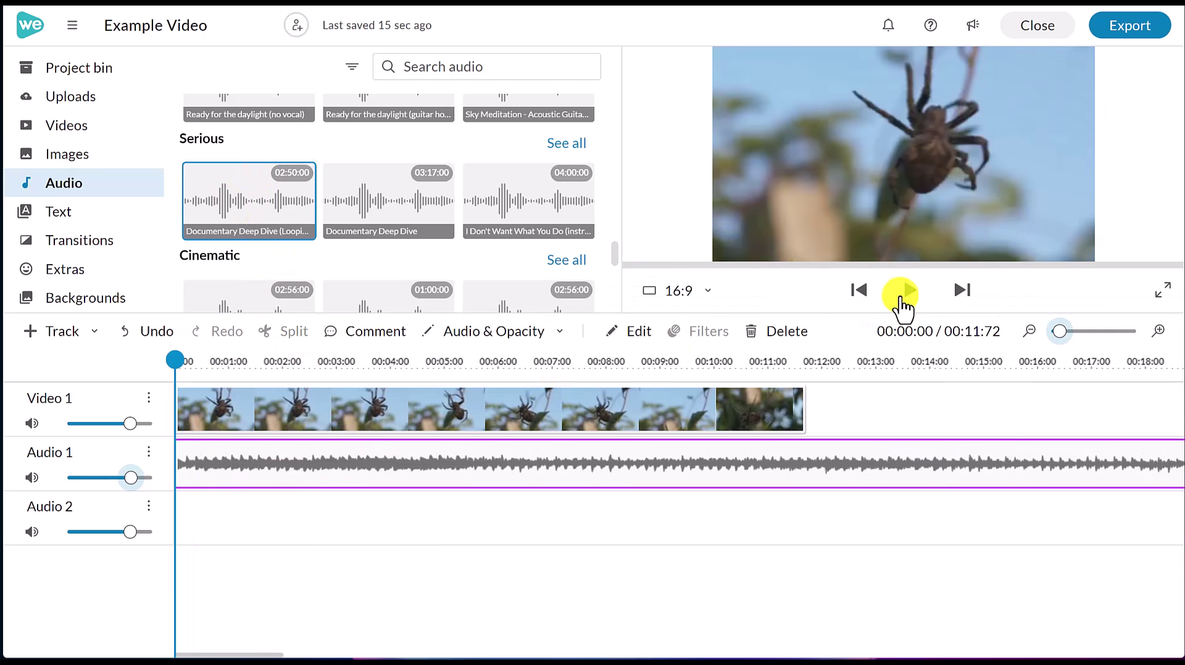
left_click(910, 290)
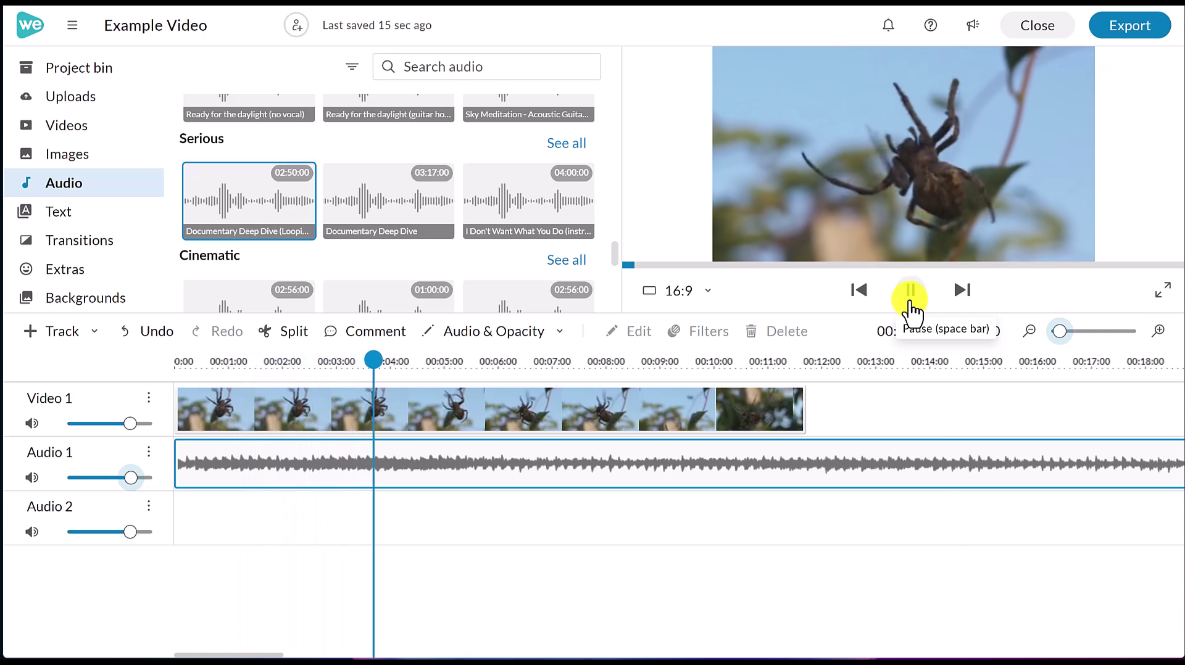
left_click(909, 290)
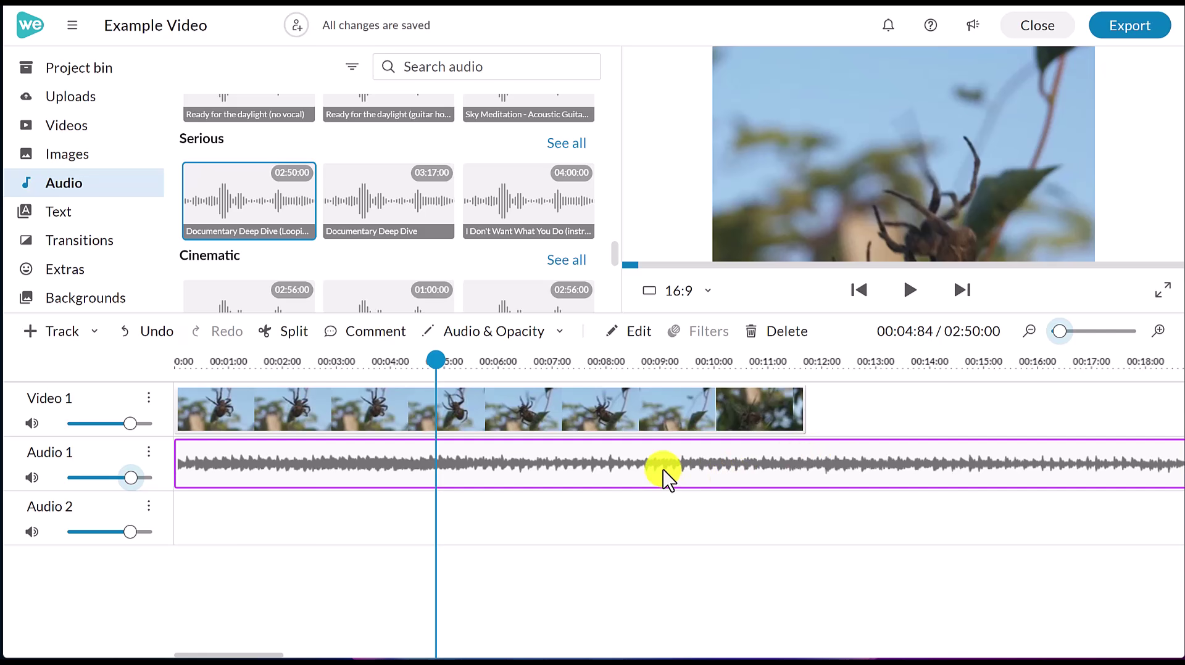
key("Delete")
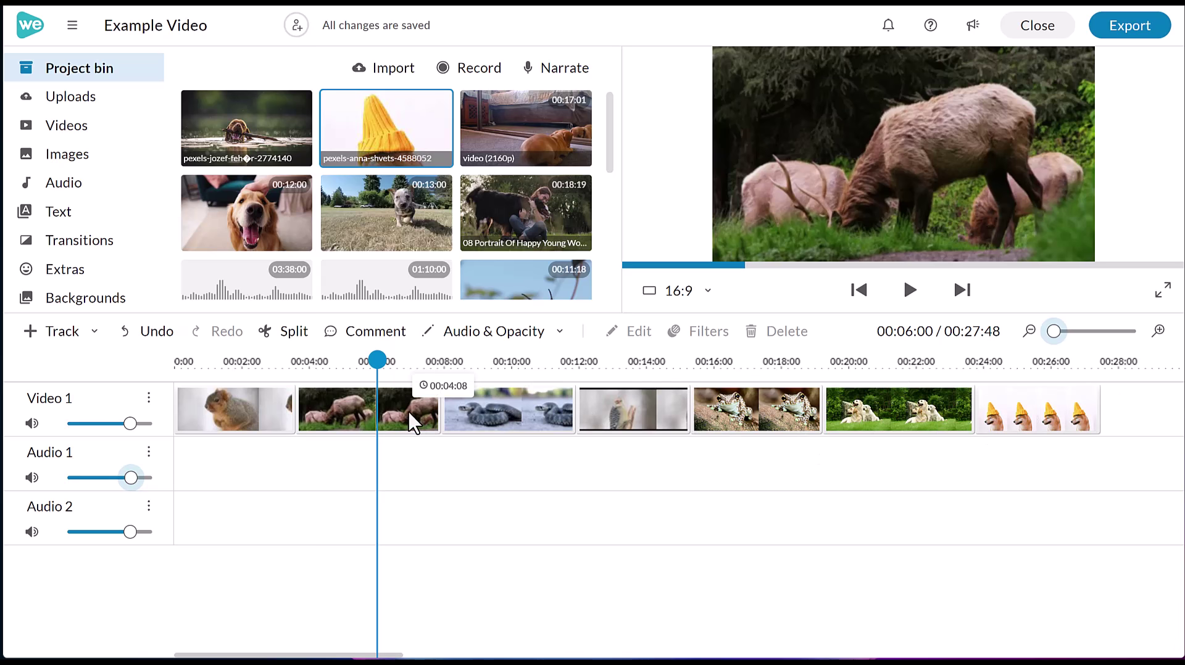
Step: Open the transitions library and play the hard cut between the squirrel and elk clips on Video 1
left_click(99, 253)
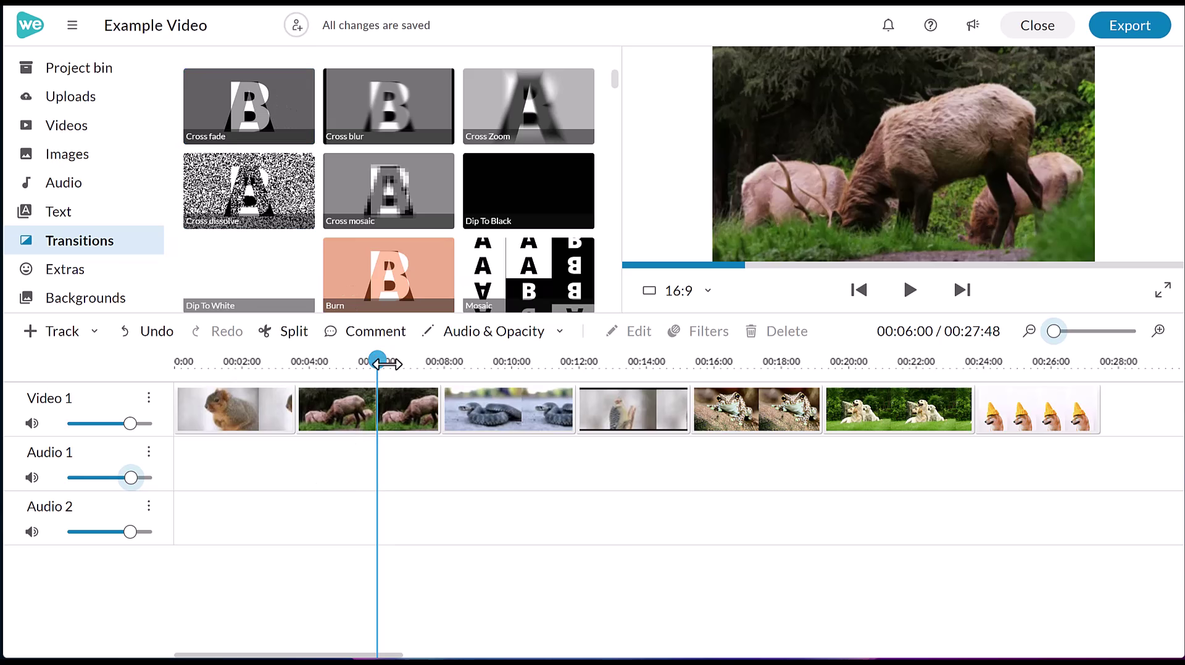
left_click_drag(377, 361, 281, 362)
key("space")
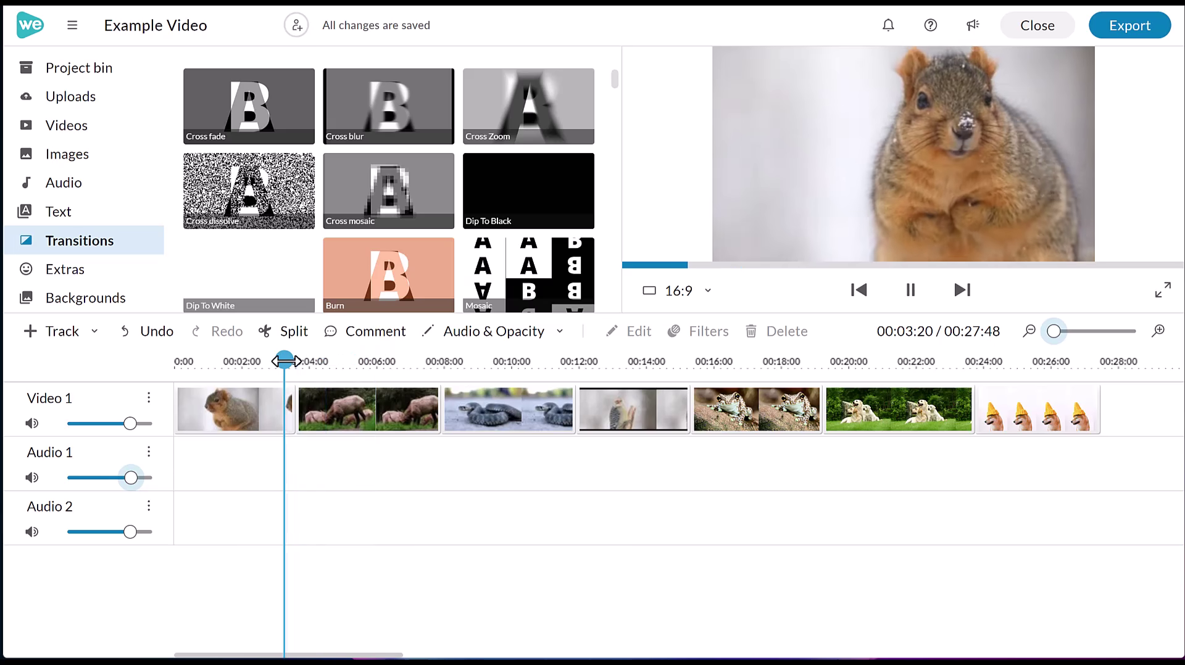
key("space")
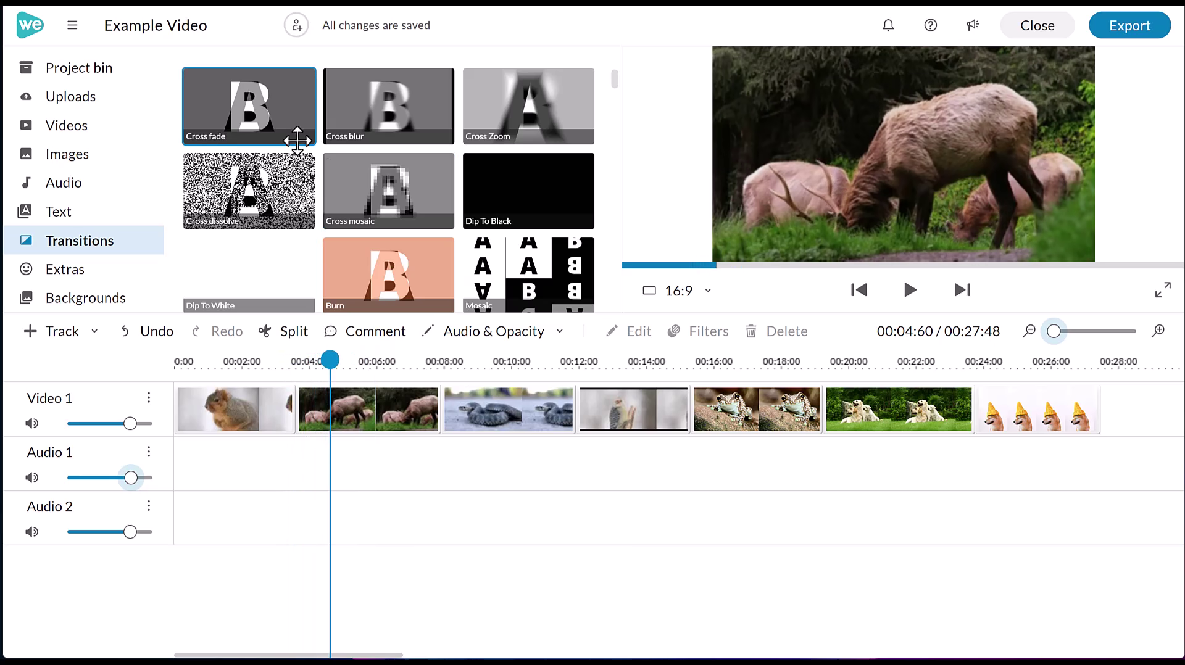
Step: Add a Cross fade transition between the squirrel and elk clips and play it from just before the transition
left_click_drag(258, 117, 299, 410)
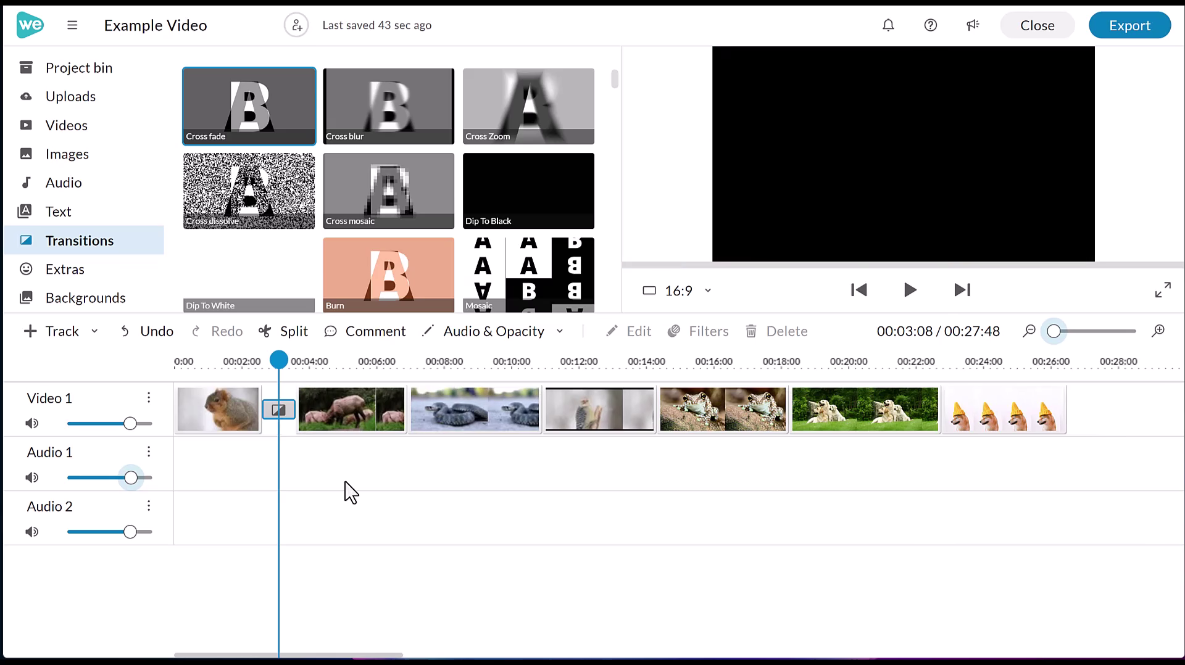
left_click_drag(278, 364, 238, 364)
key("space")
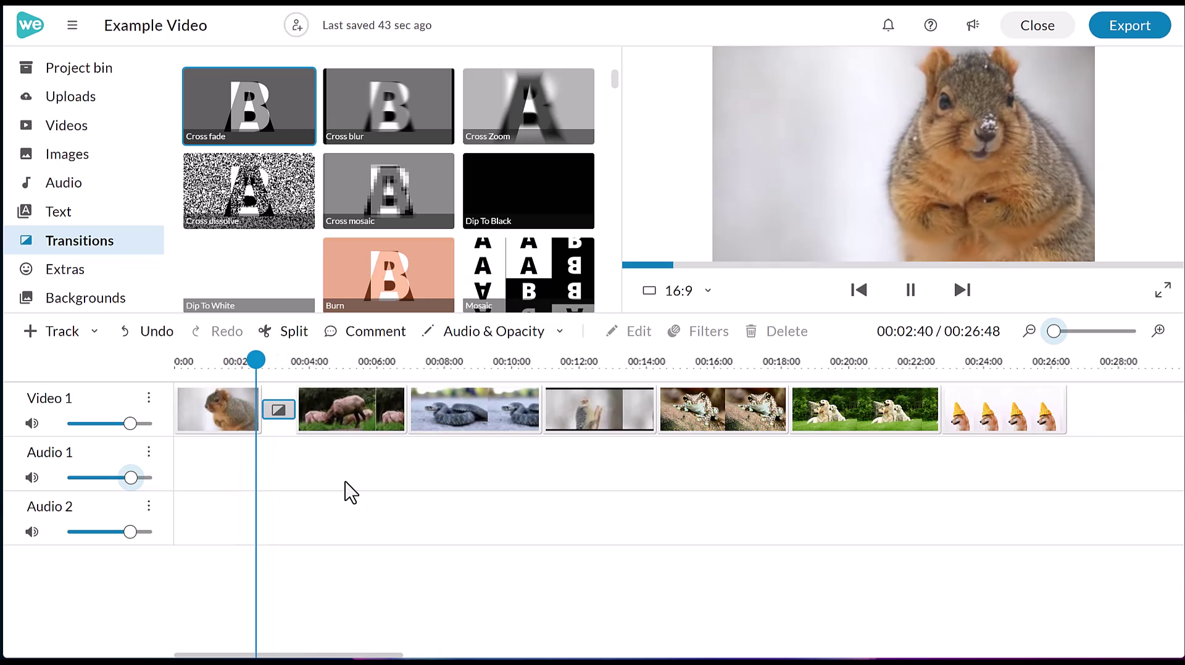
key("space")
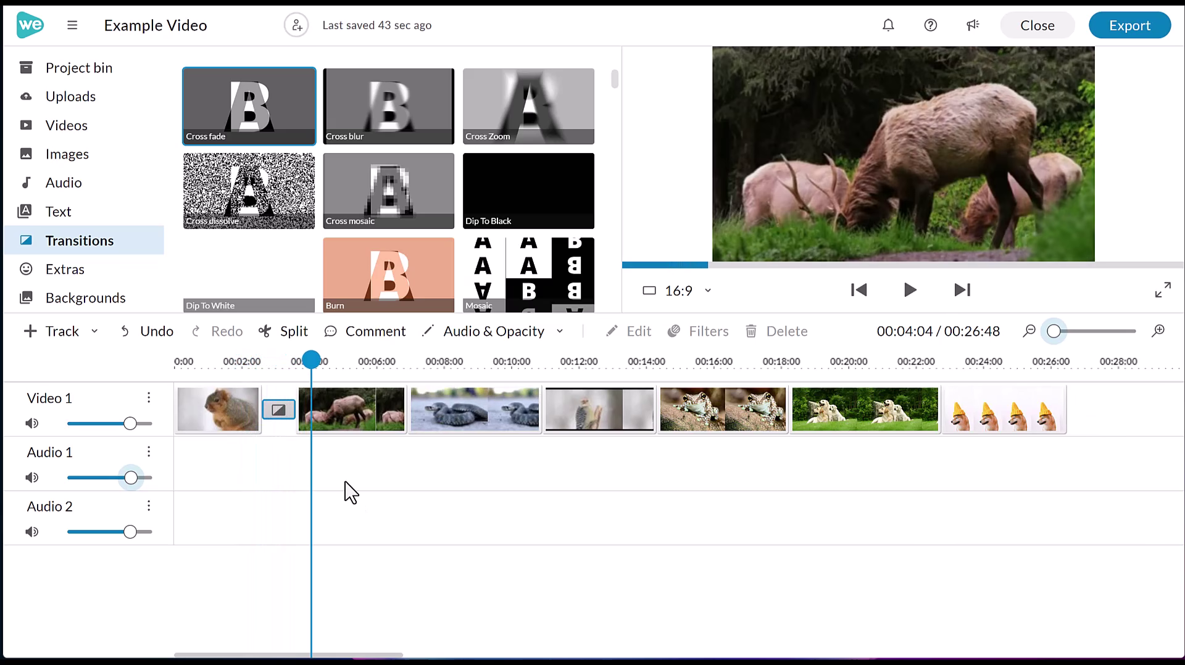
Step: Set the duration of the transition between the squirrel and elk clips to 2 sec and play it
left_click(282, 419)
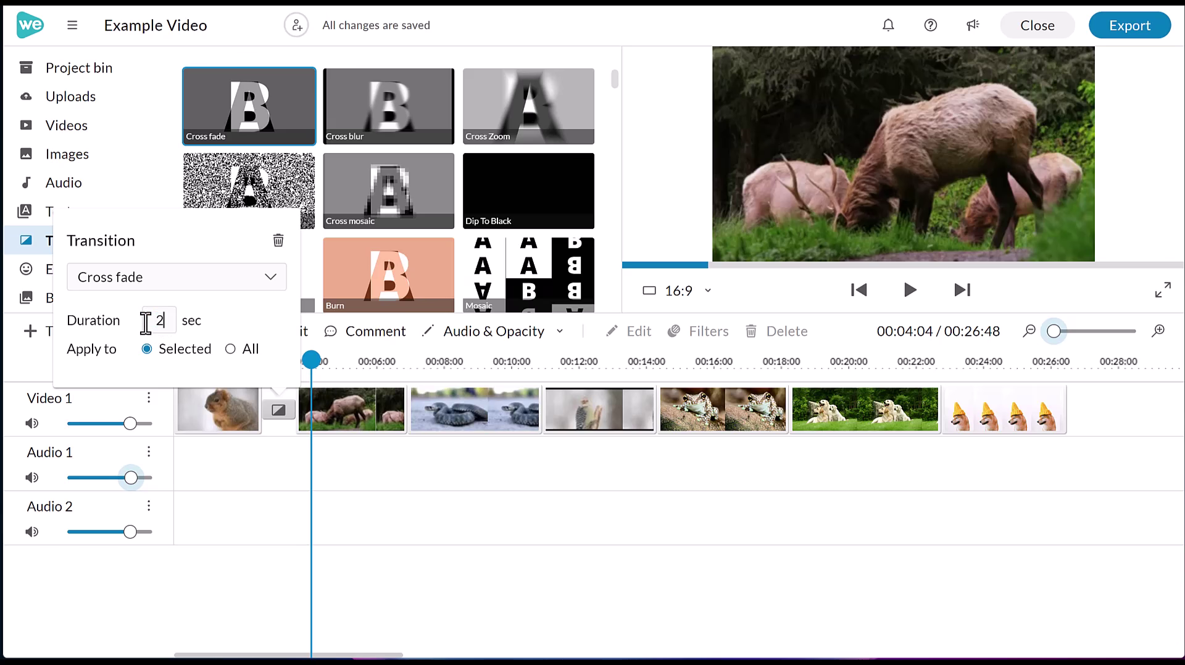
key("Return")
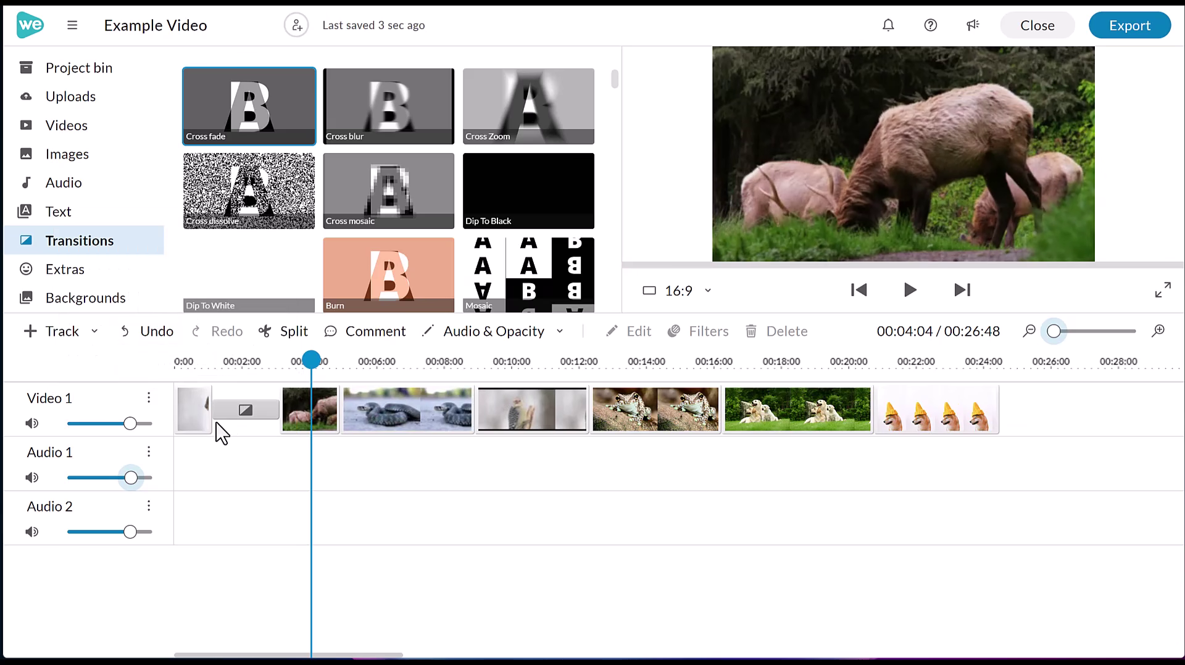
left_click_drag(312, 361, 195, 363)
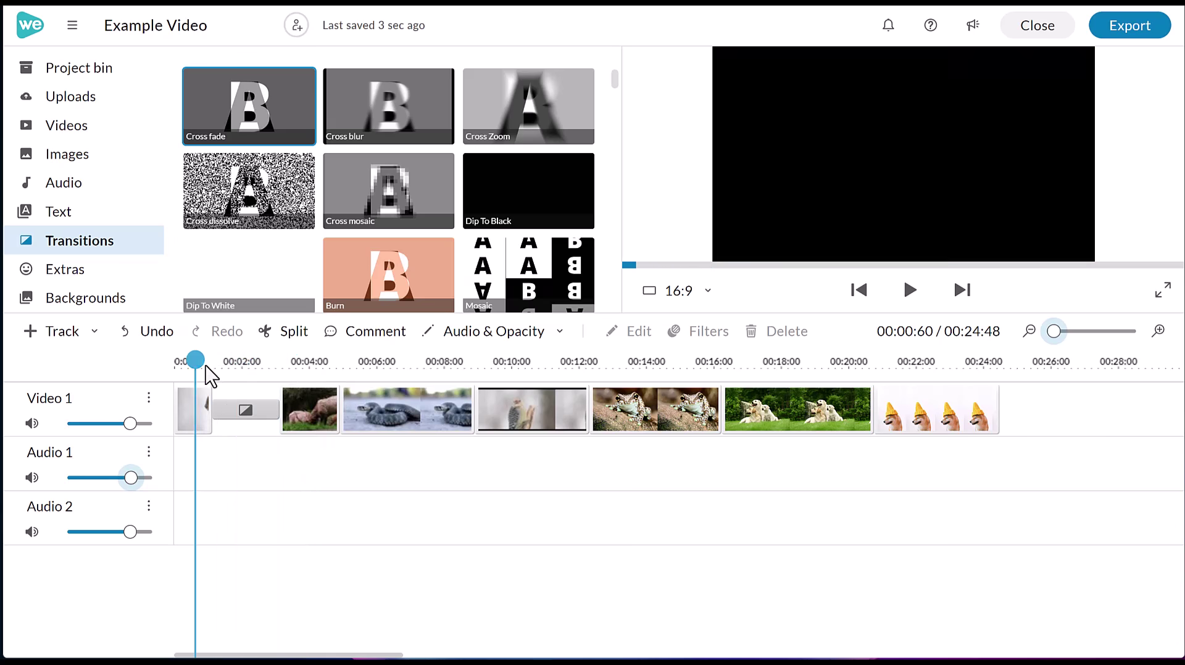
key("space")
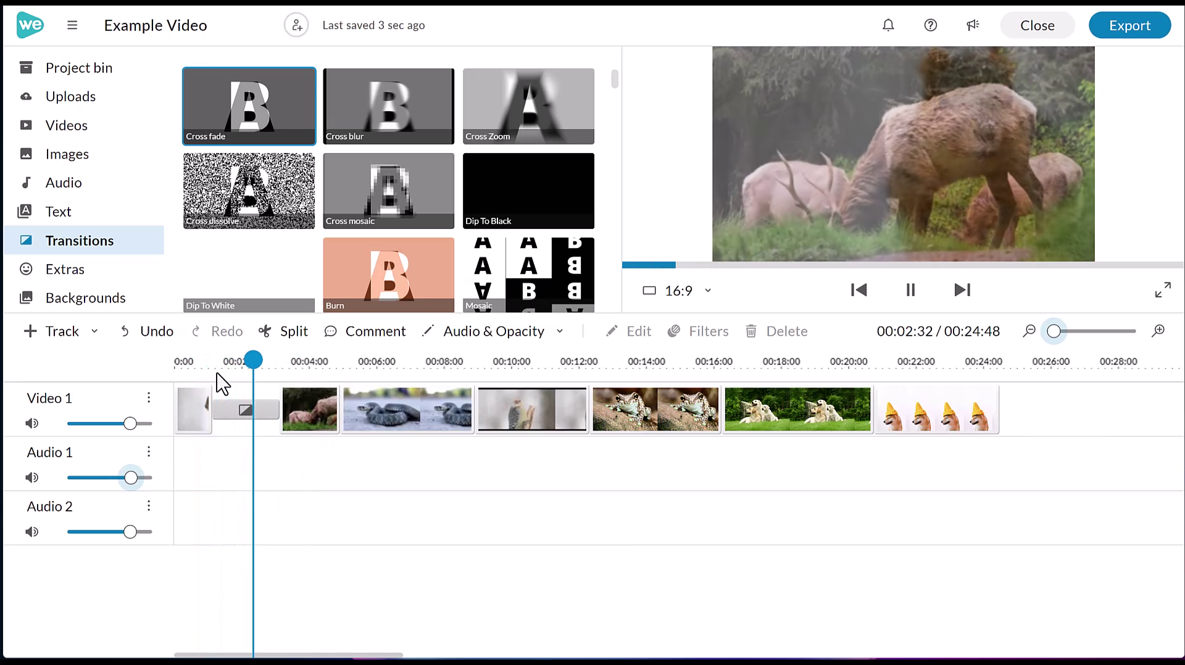
key("space")
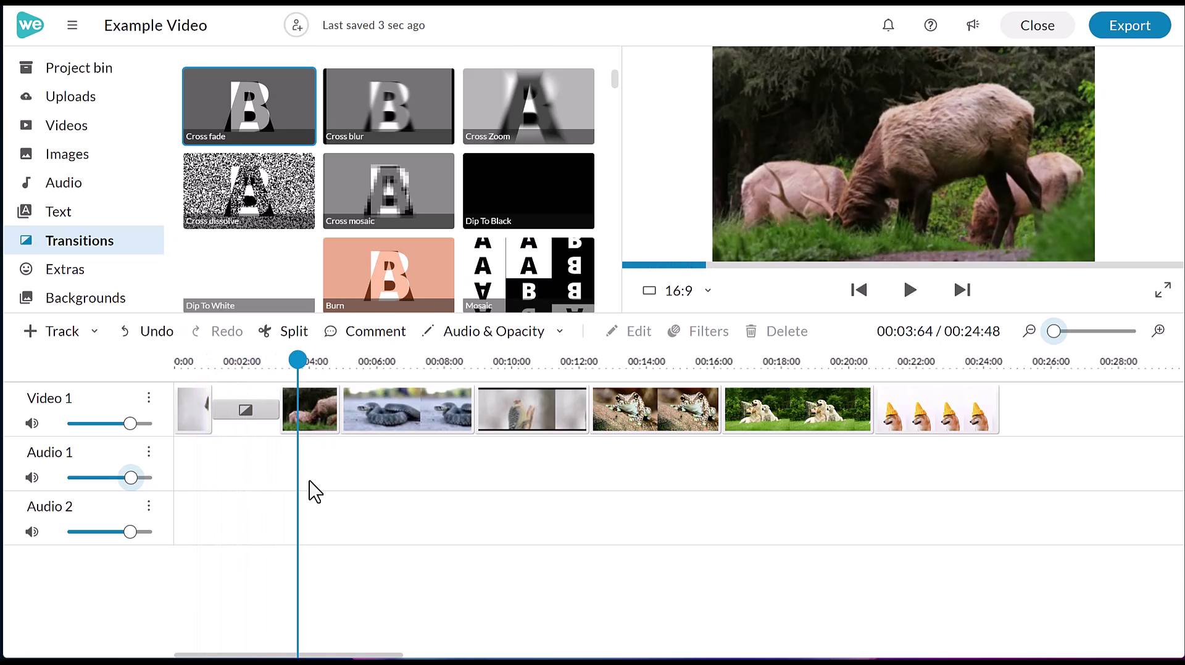
Step: Change the transition between the squirrel and elk clips to Dip To White and play it
left_click(246, 410)
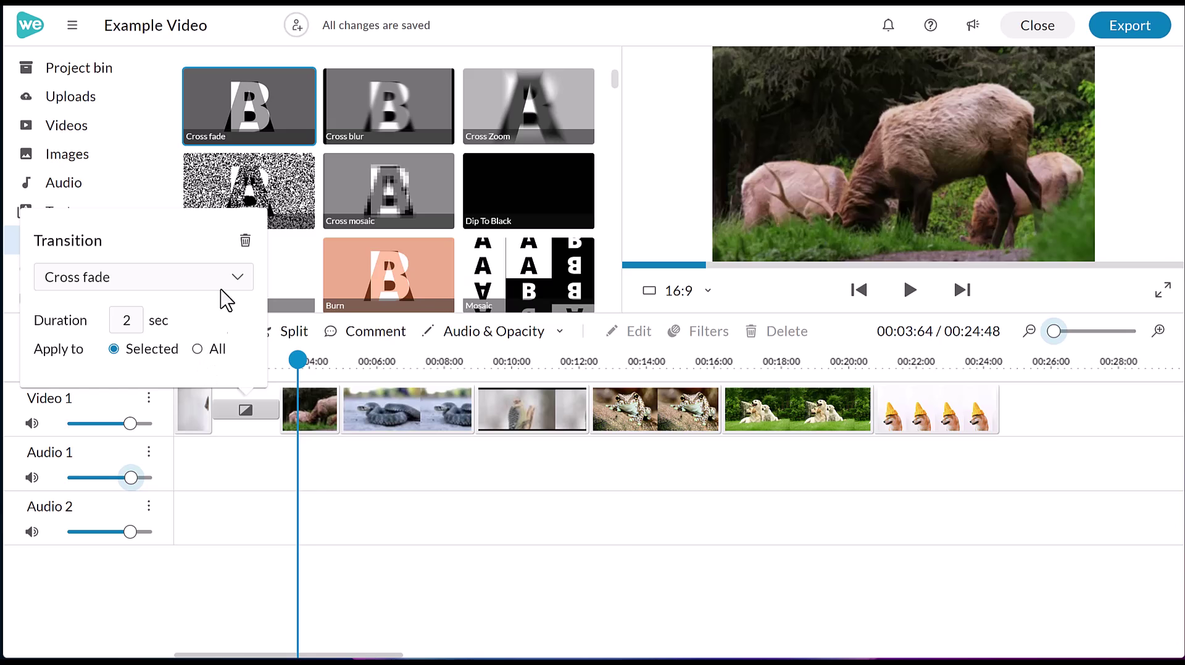
left_click(245, 281)
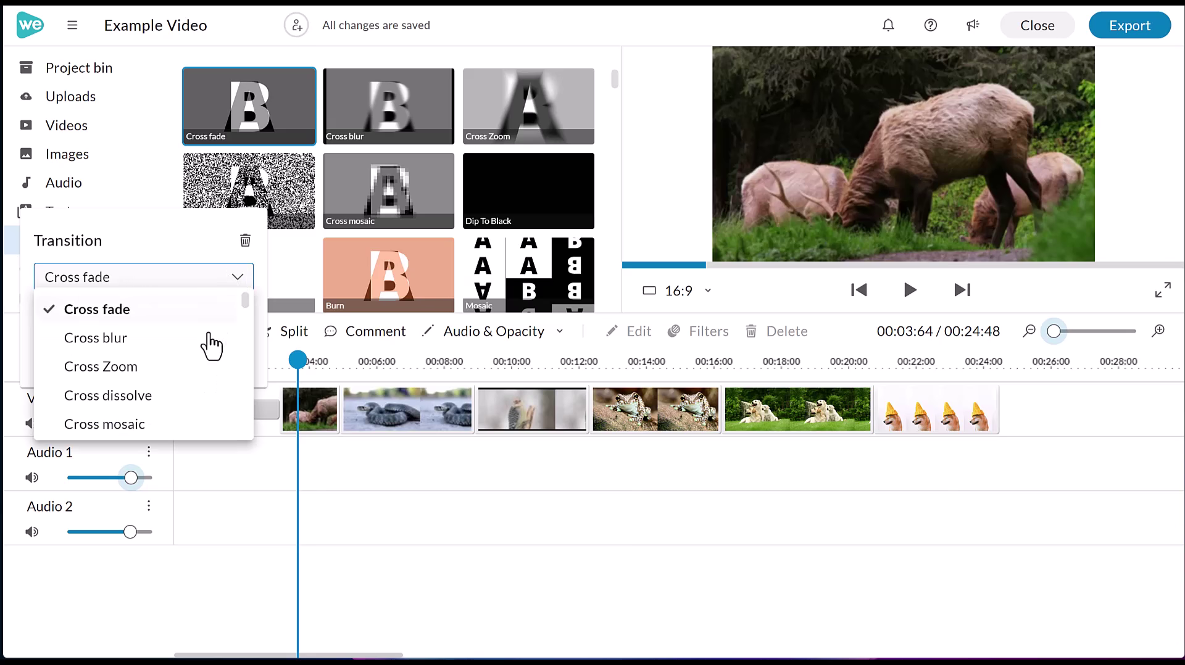
scroll(198, 345, "down", 2)
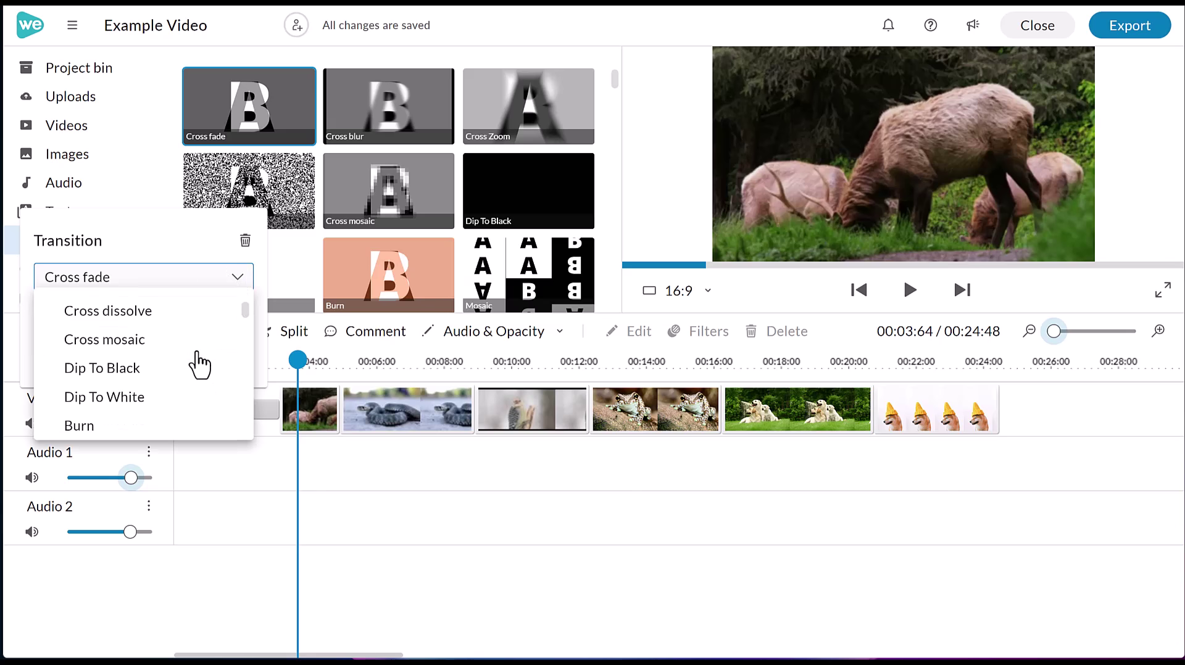
left_click(155, 400)
left_click_drag(301, 364, 193, 363)
key("space")
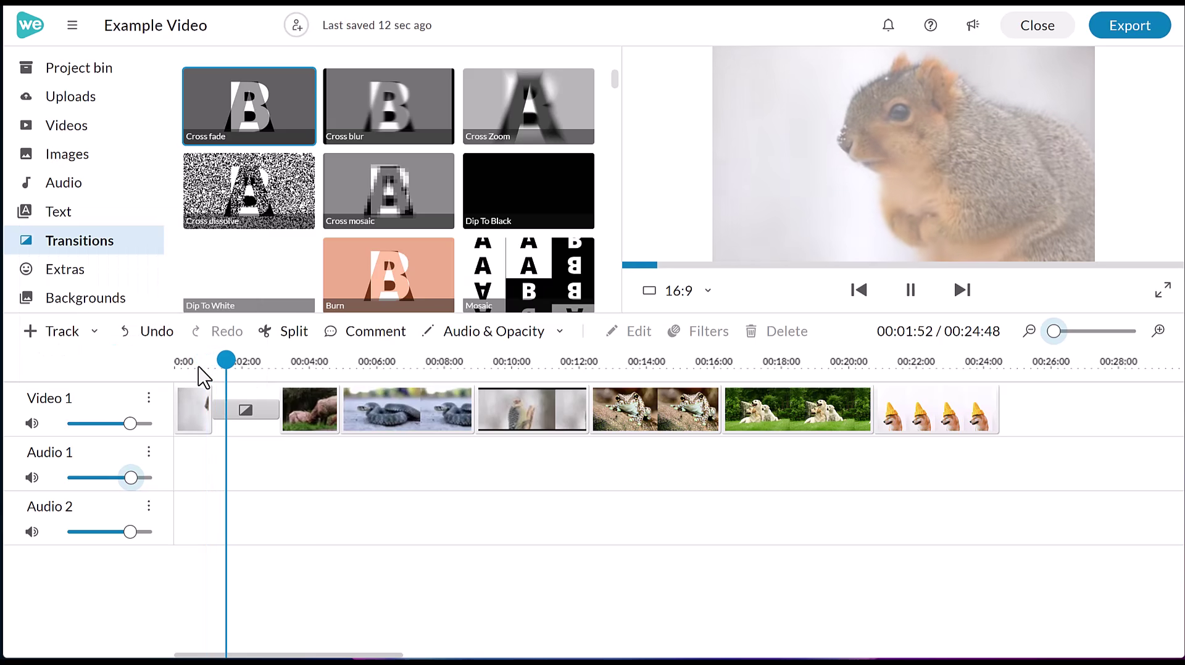
key("space")
Step: Add a Curtains transition between the snake and woodpecker clips, and replace the squirrel-to-elk transition with Paper plane
scroll(358, 246, "down", 5)
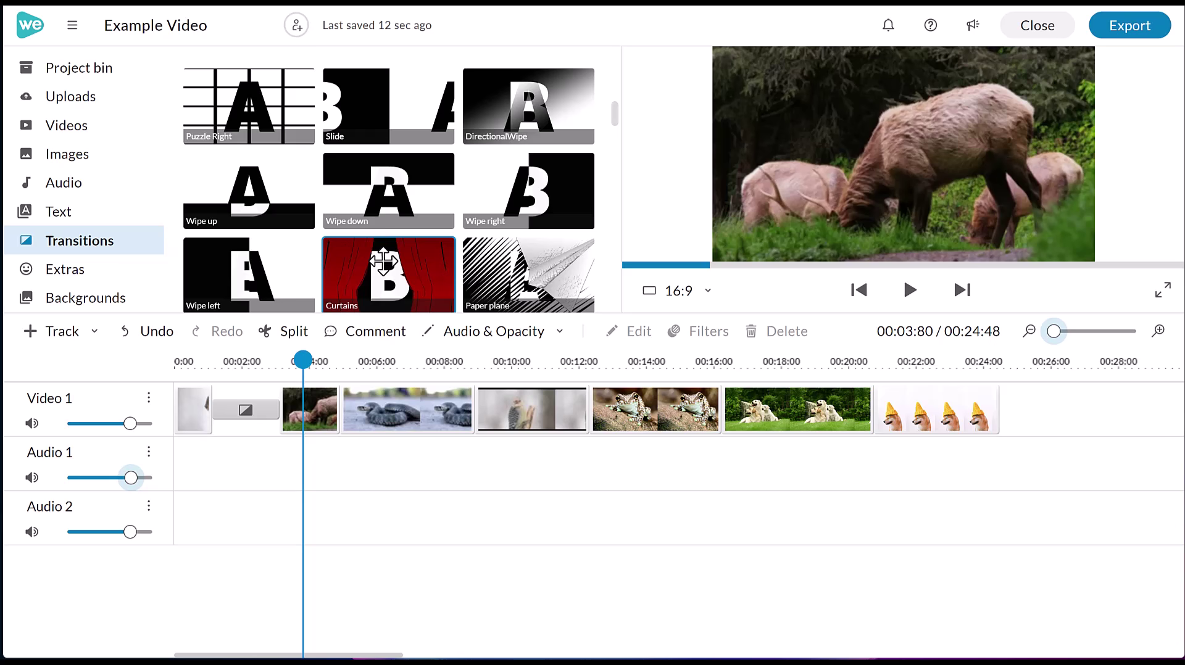
left_click_drag(387, 262, 460, 401)
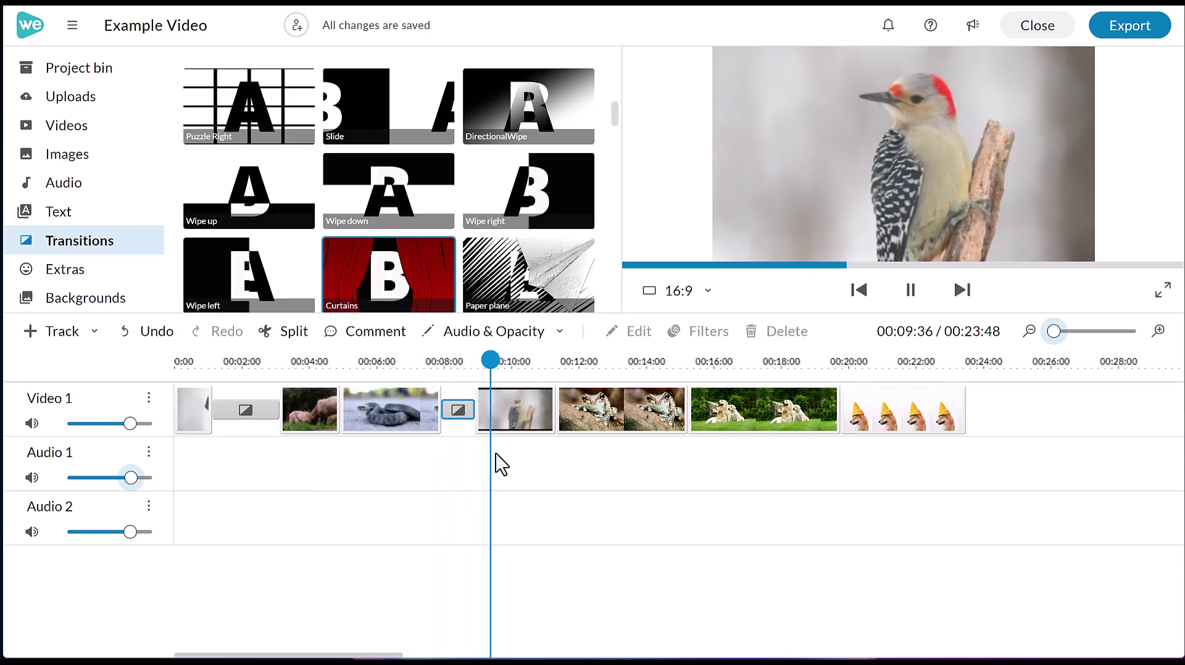
left_click_drag(541, 268, 263, 395)
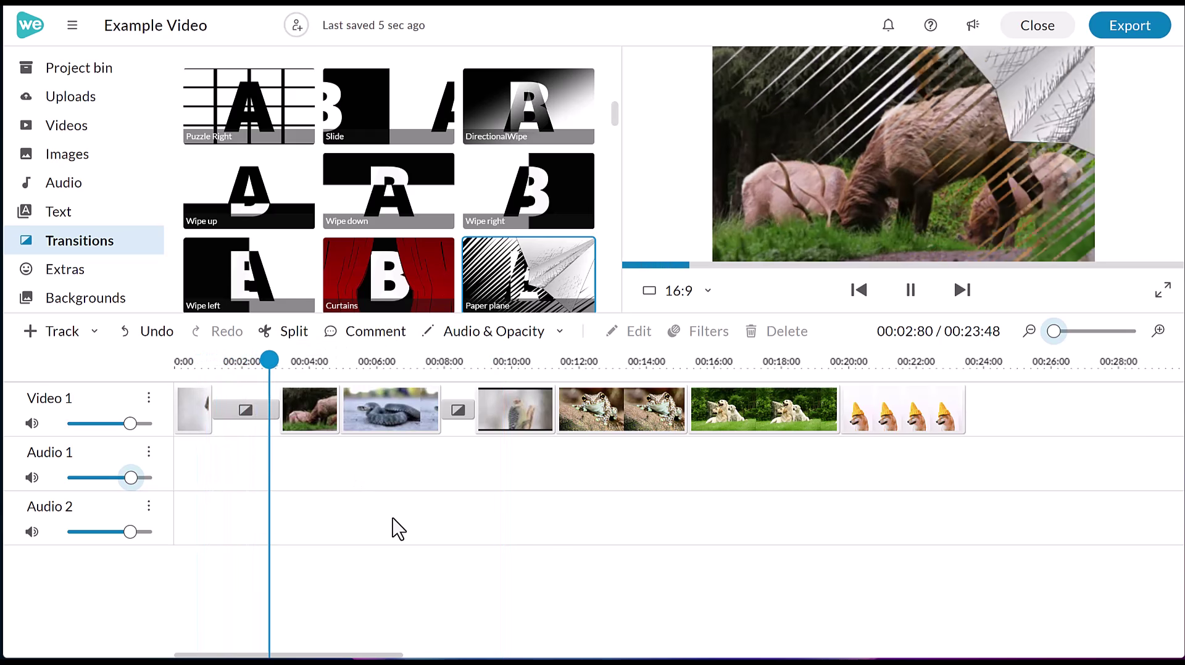
key("space")
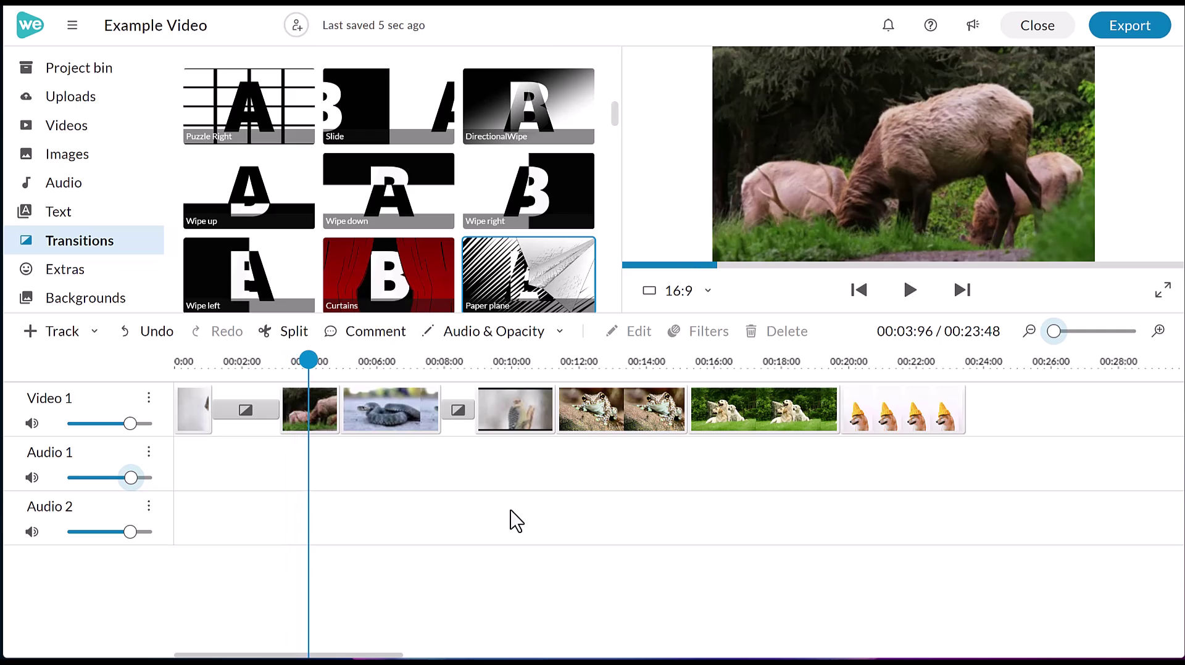
Step: Add transitions on both sides of the frog clip through its context options and play the timeline across both of them
left_click(646, 425)
right_click(646, 426)
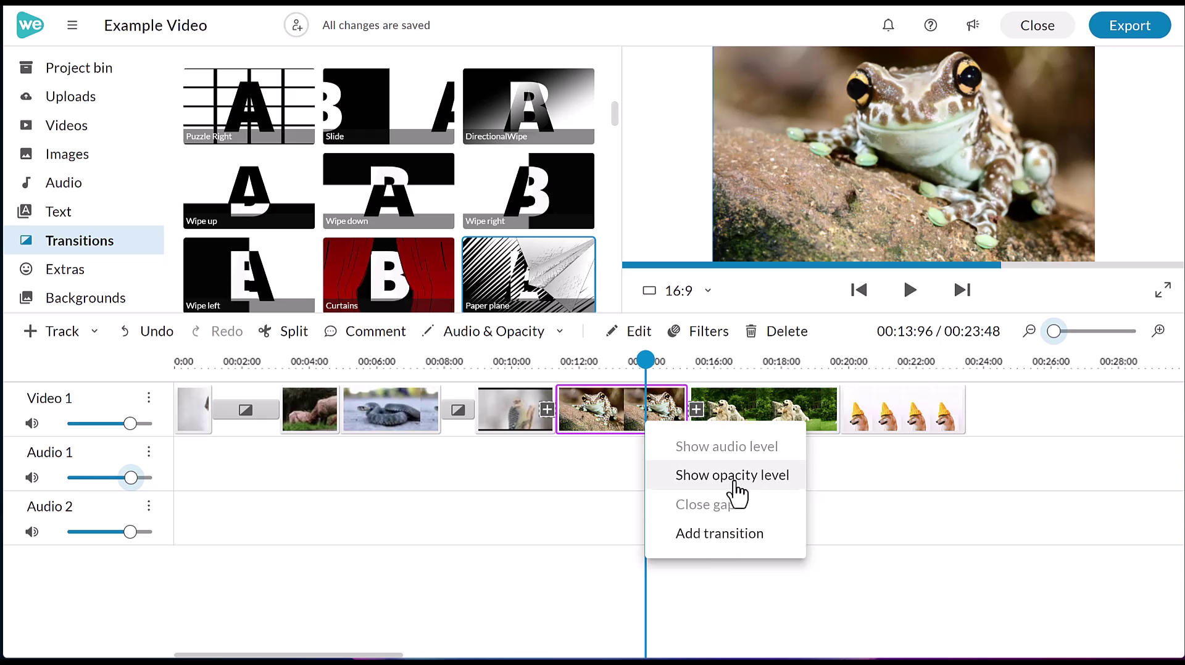
left_click(746, 543)
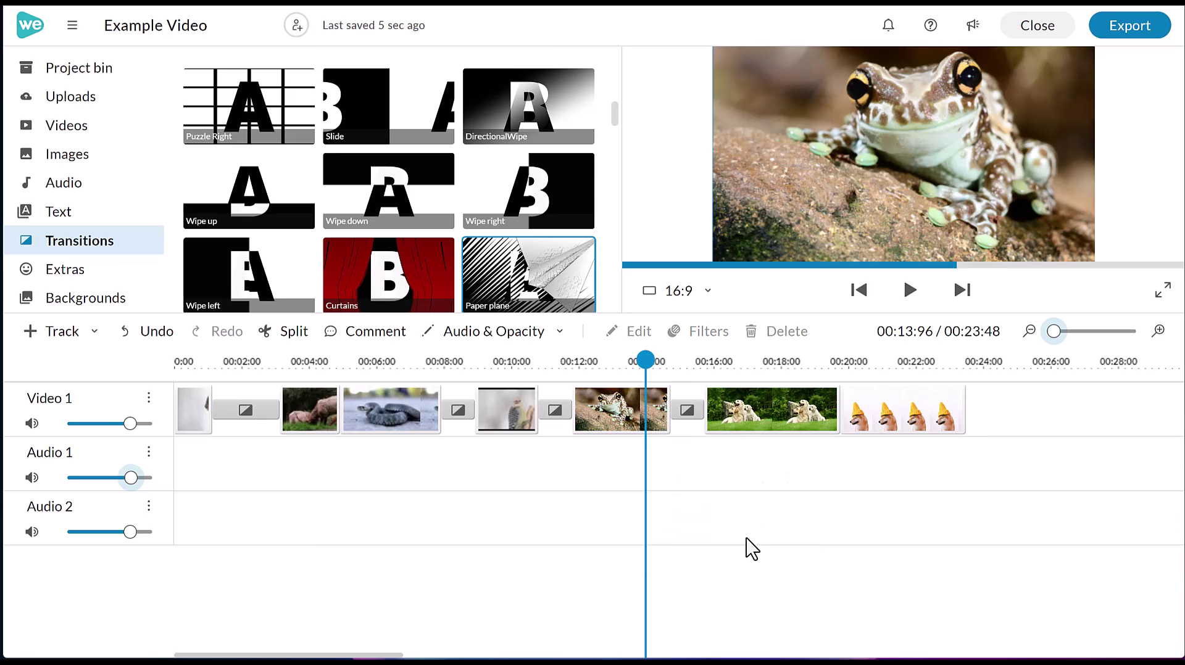
key("space")
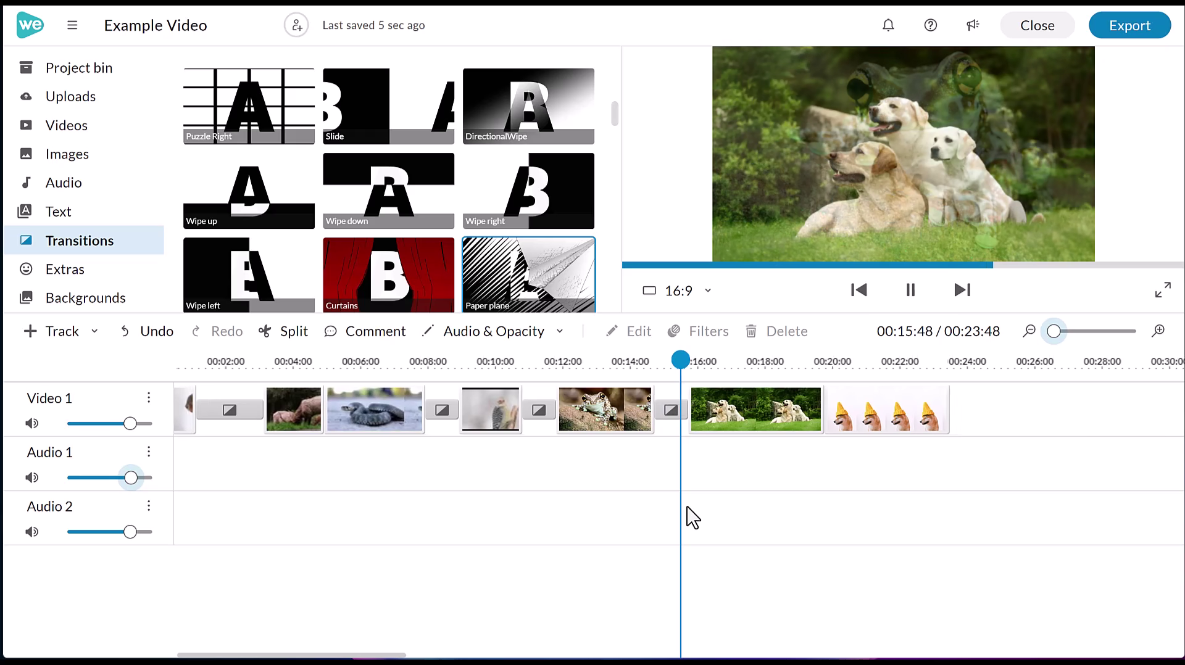
key("space")
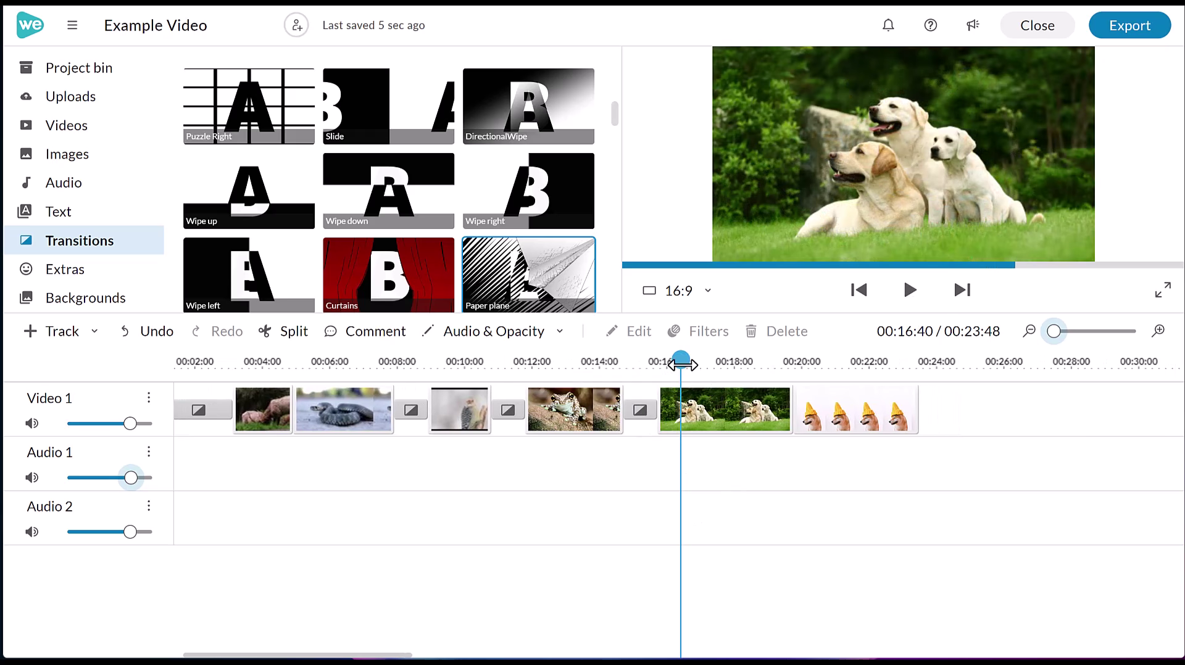
left_click_drag(682, 366, 471, 358)
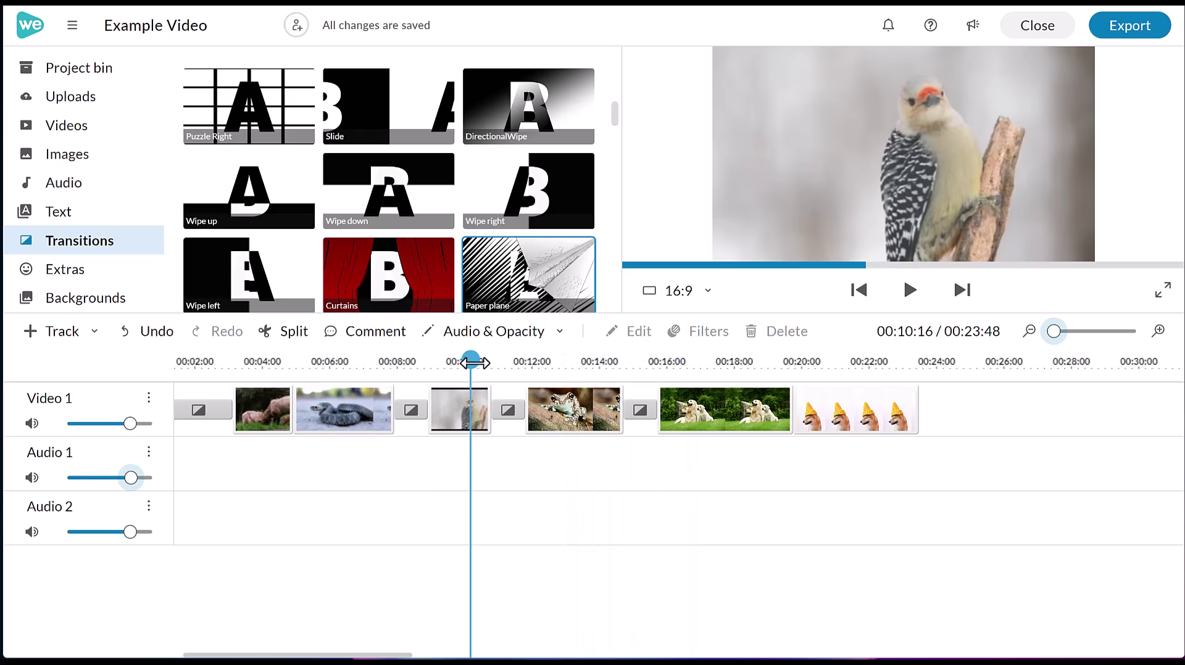
key("space")
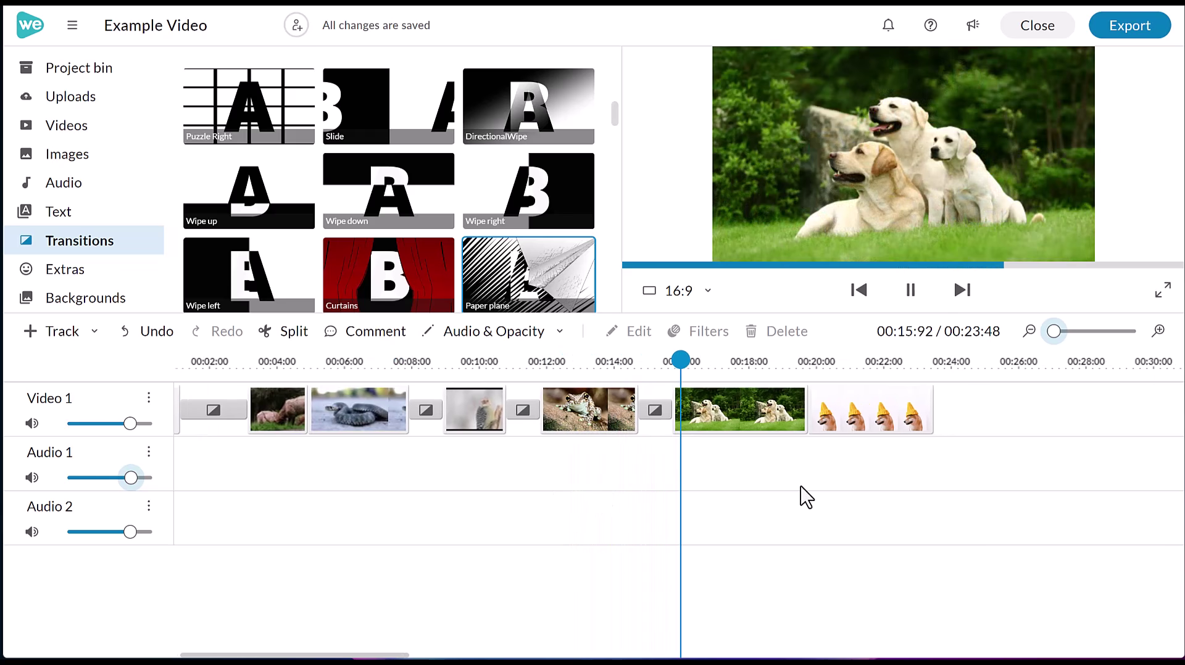
key("space")
Step: Scale the image of the dog in the yellow hat to 3.67 and reposition it so the dog's face fills the frame
left_click_drag(682, 362, 826, 374)
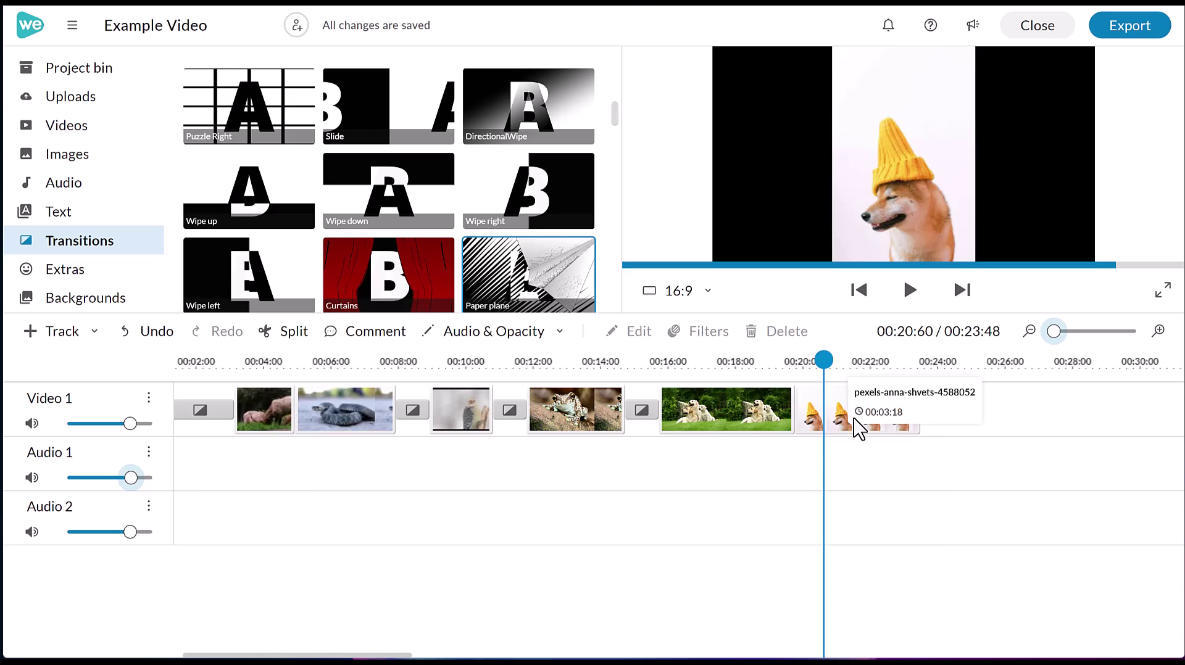
double_click(843, 430)
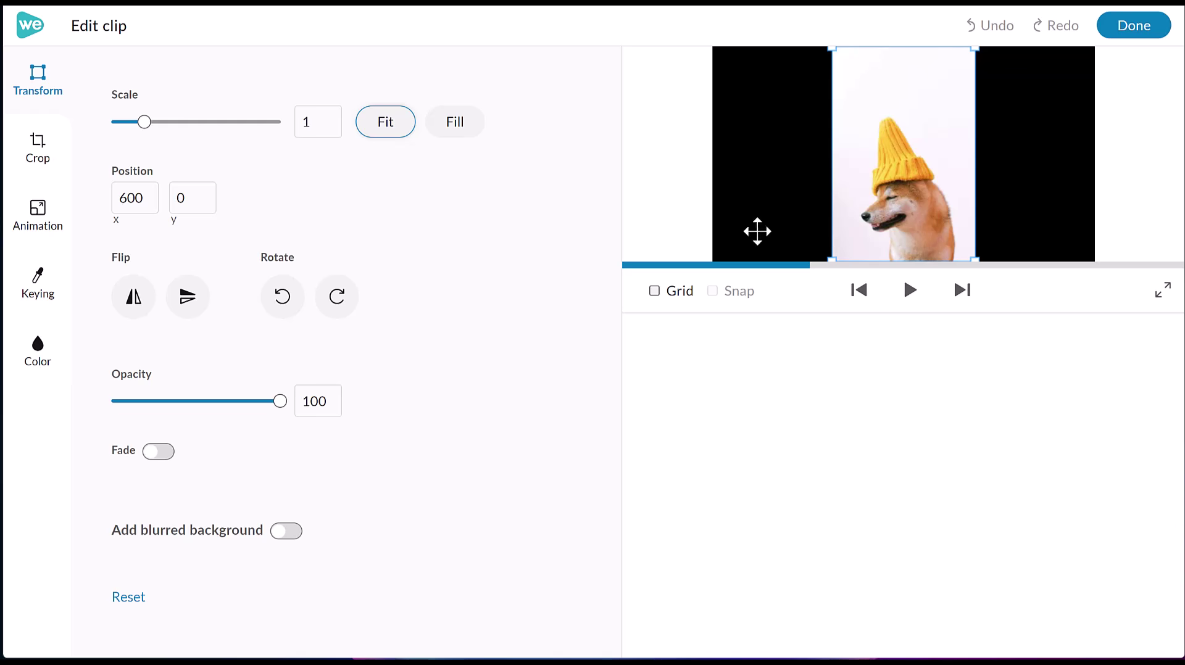
left_click_drag(147, 122, 235, 123)
left_click_drag(760, 216, 812, 50)
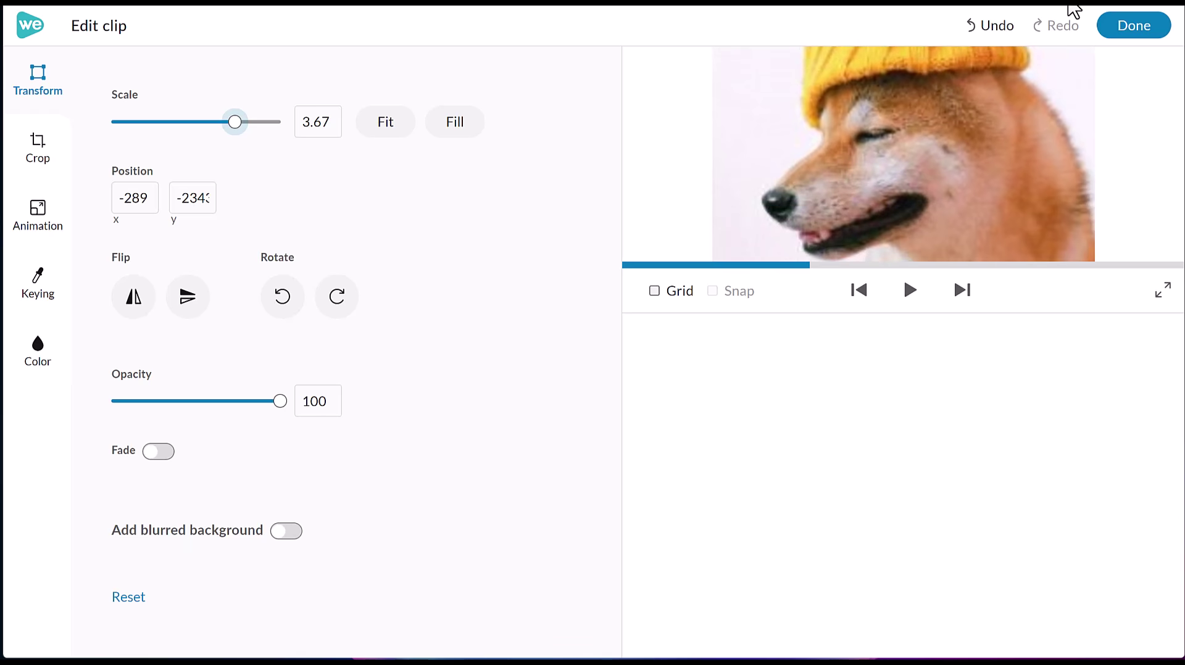
left_click(1145, 31)
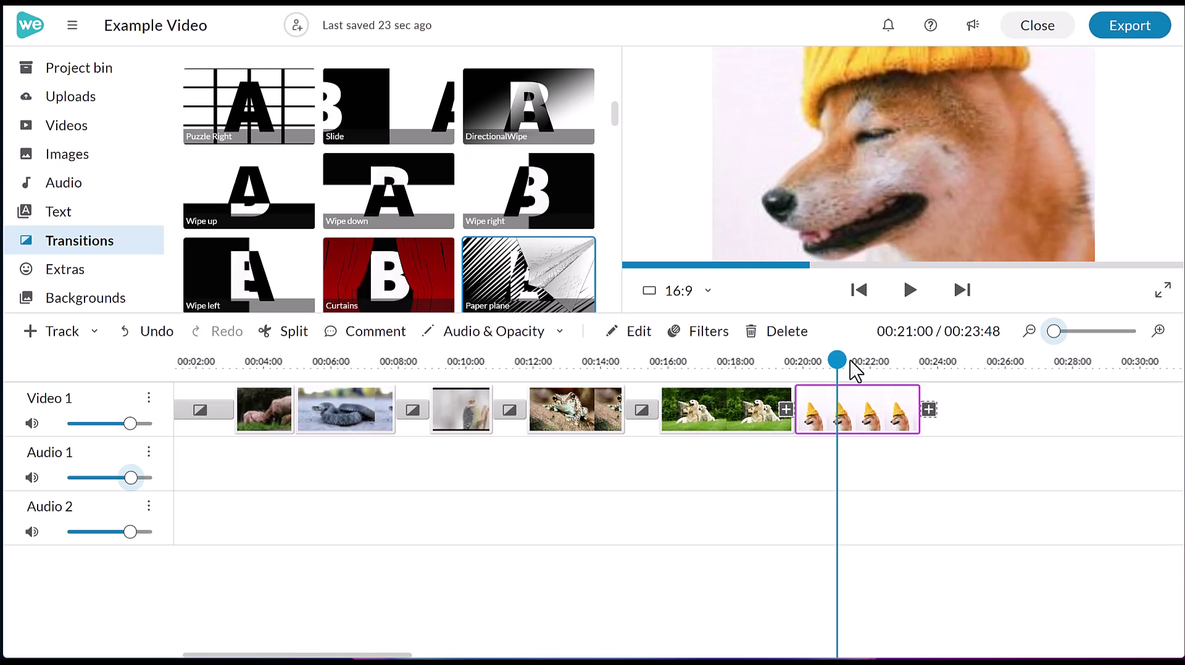
Step: Add transitions at the end of the yellow-hat dog clip and between it and the preceding clip of the three Labradors
left_click(786, 363)
key("space")
key("space")
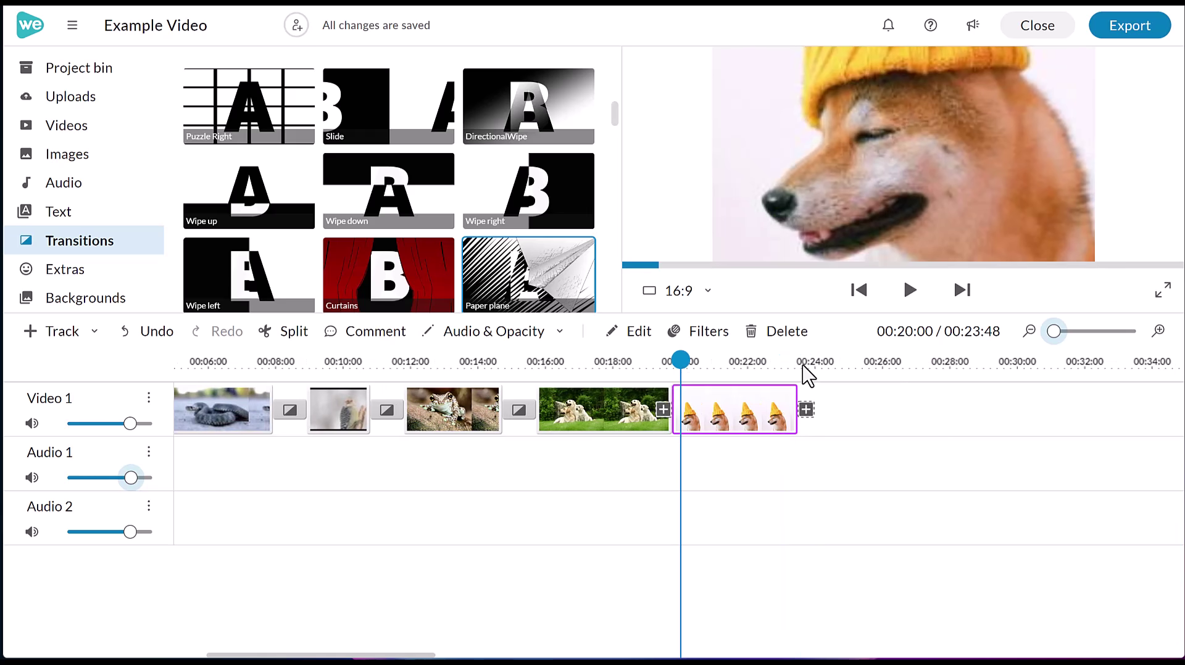
right_click(745, 426)
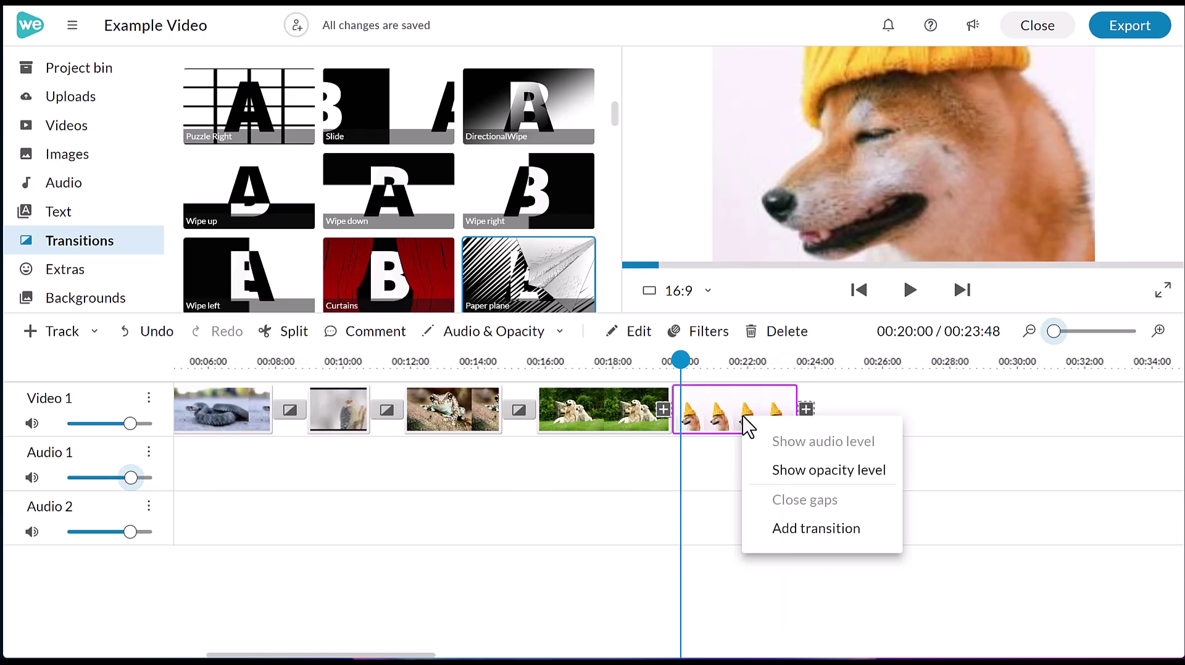
left_click(828, 532)
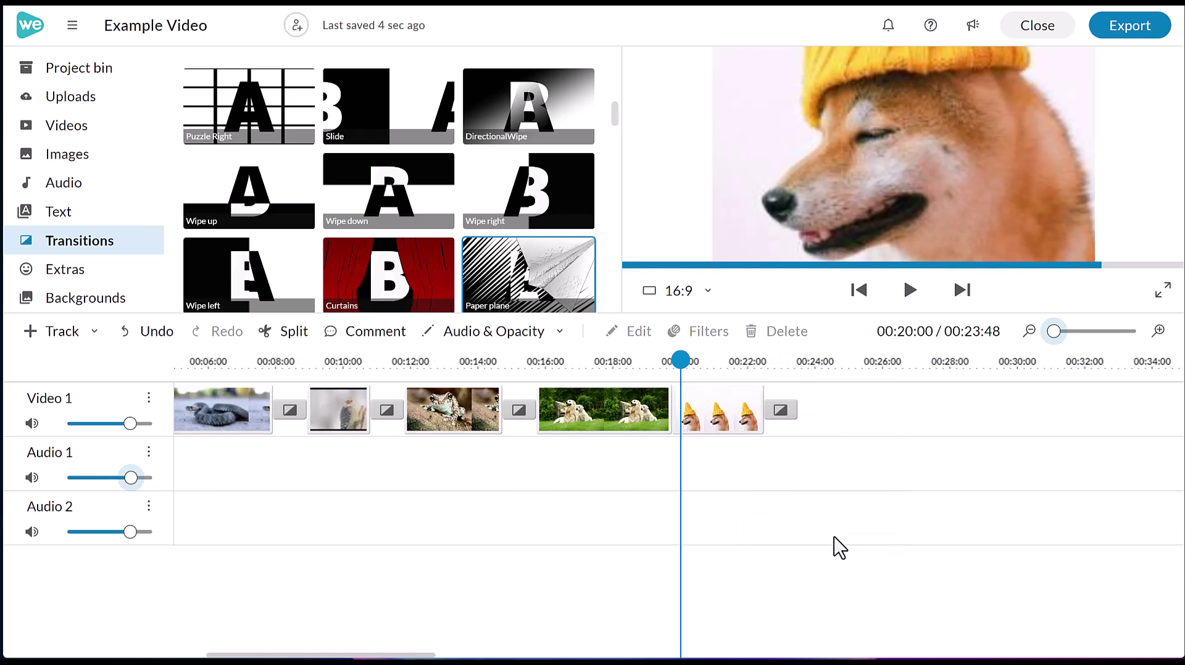
right_click(667, 425)
left_click(729, 536)
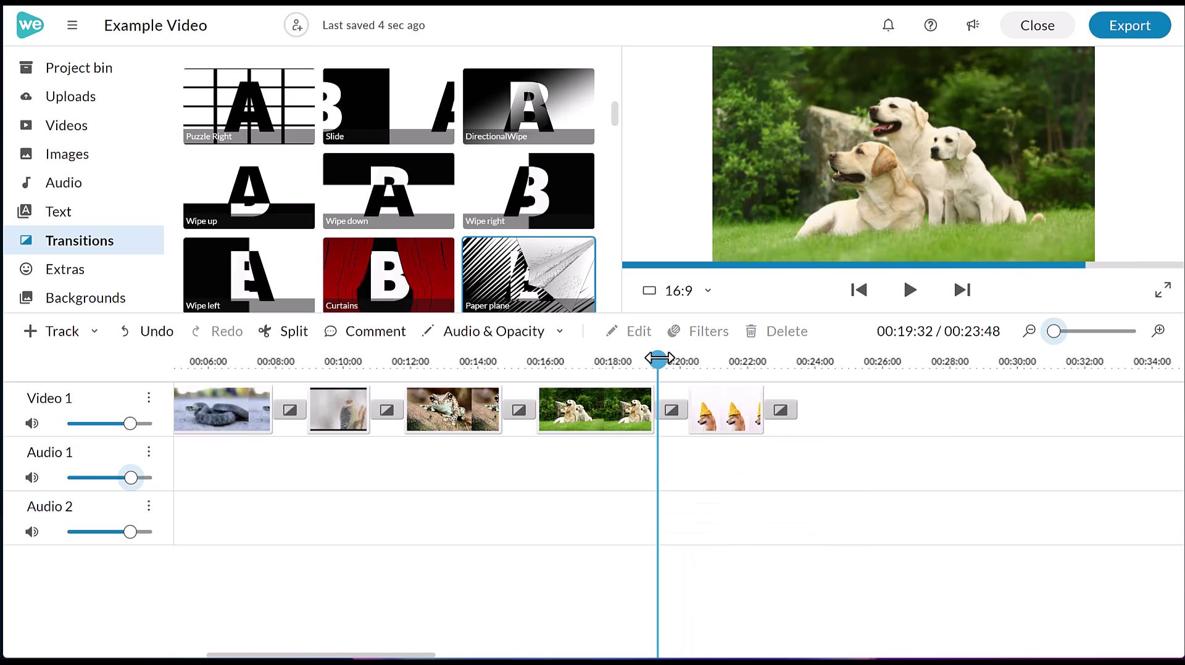
Step: Play the timeline across the transition between the Labradors clip and the yellow-hat dog clip
left_click_drag(658, 359, 631, 362)
key("space")
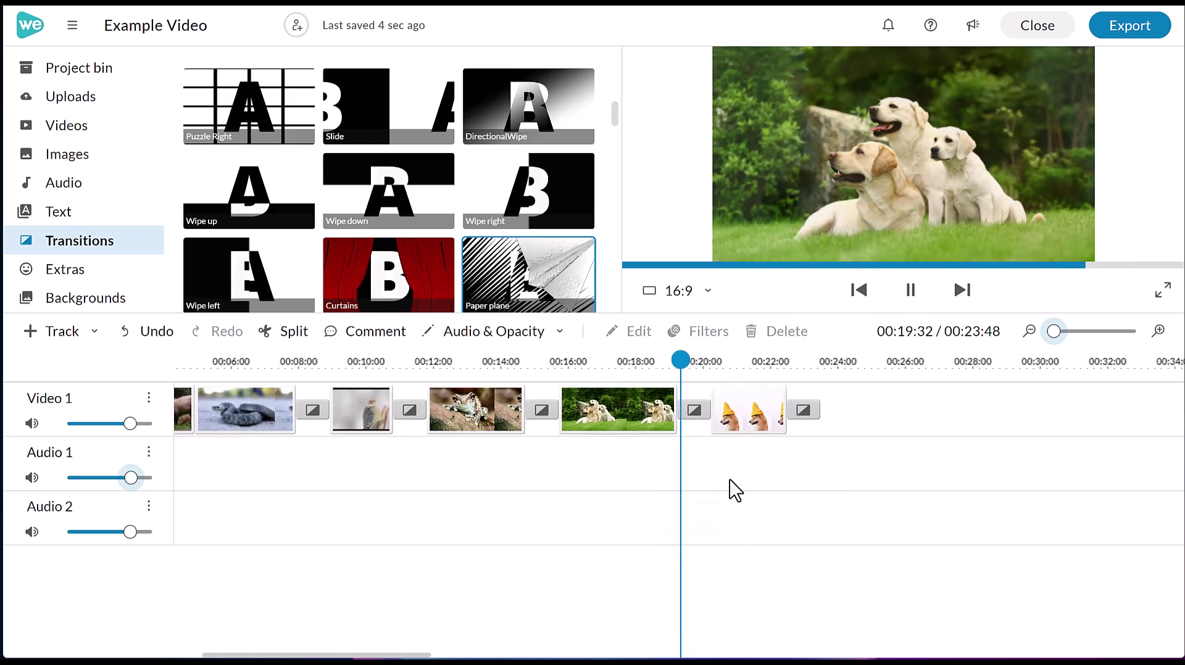
key("space")
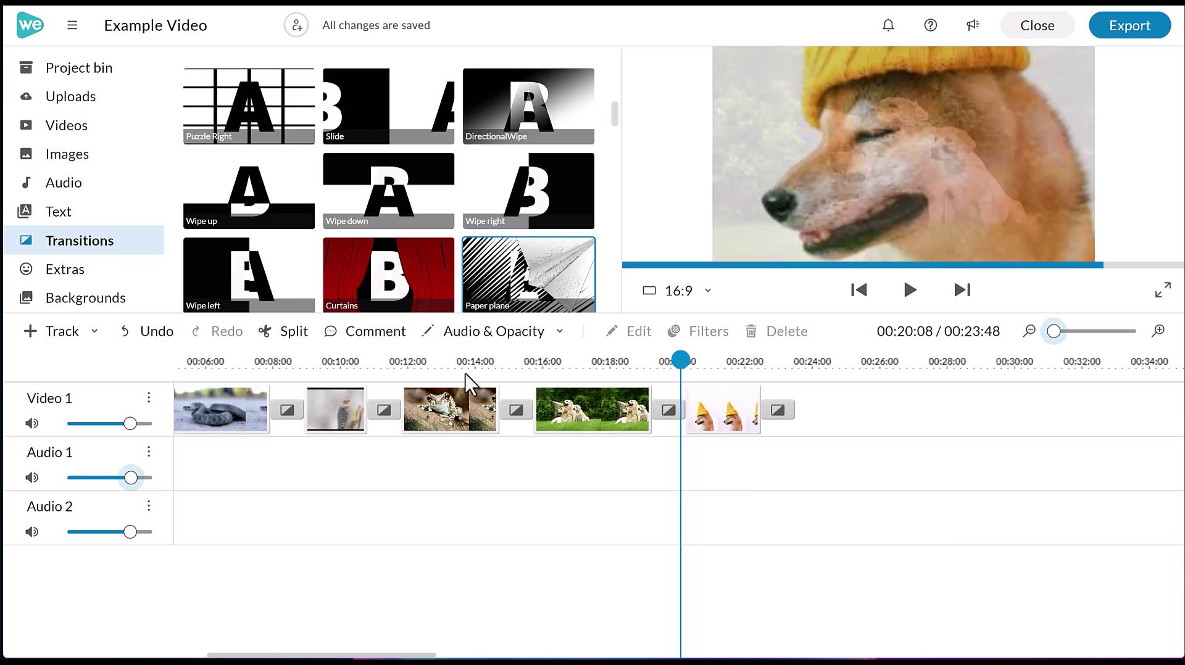
Step: Show the text templates, add a new Video / Text track above Video 1, and name it text
left_click(96, 225)
left_click(62, 214)
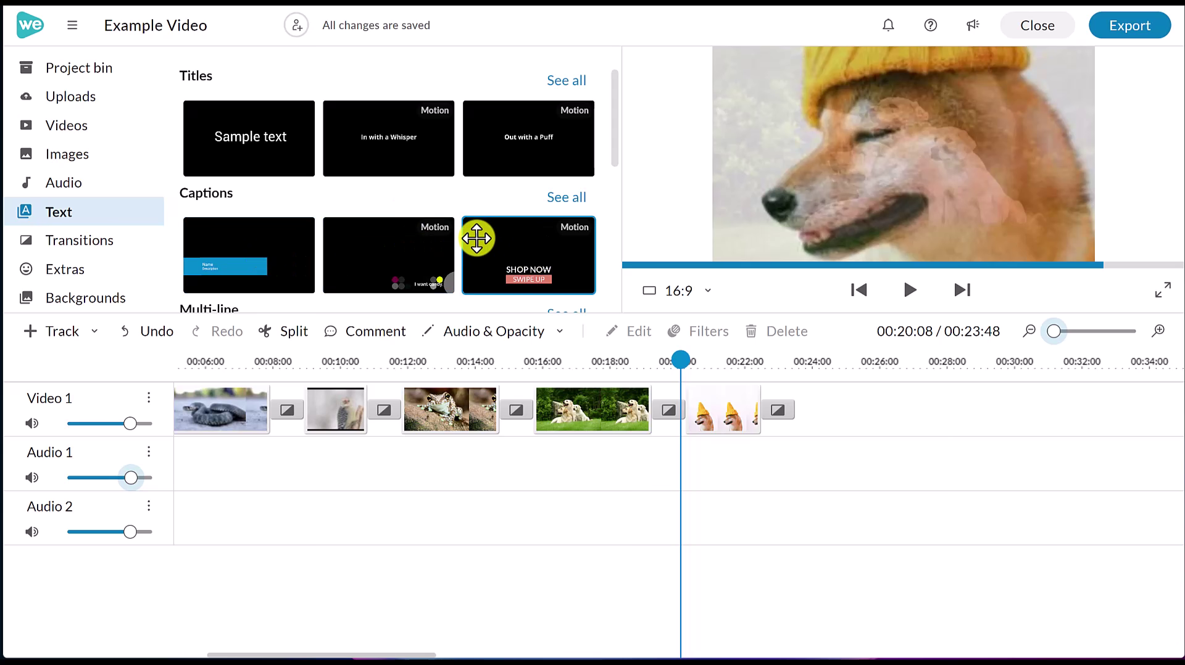
left_click(79, 339)
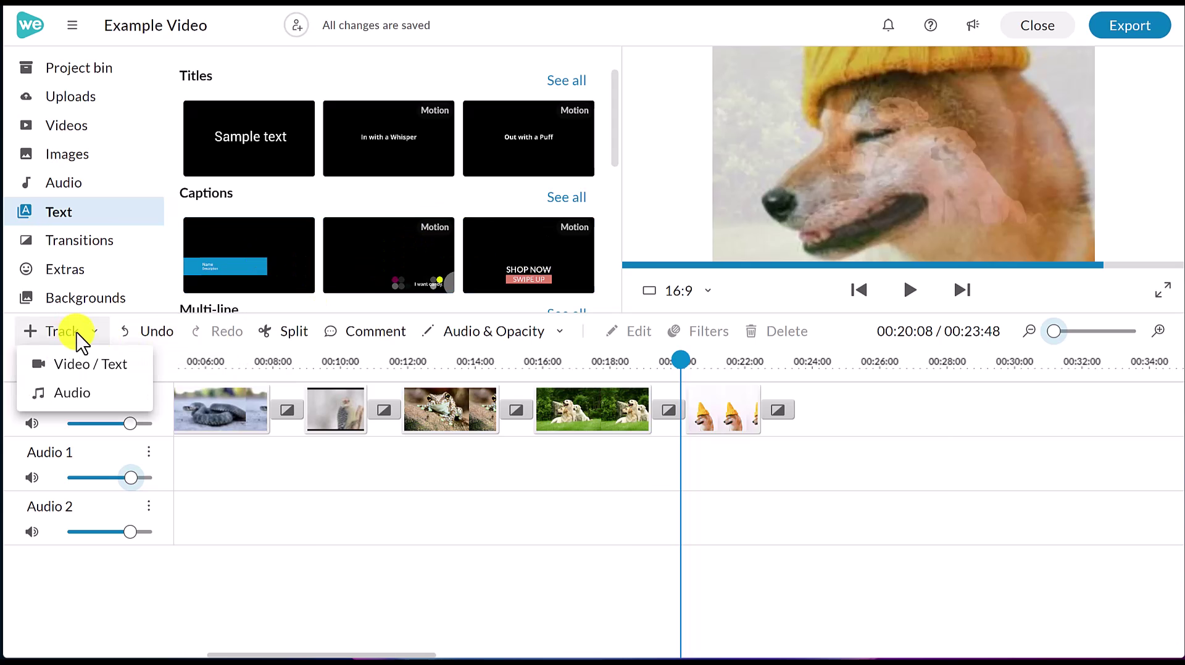
left_click(98, 370)
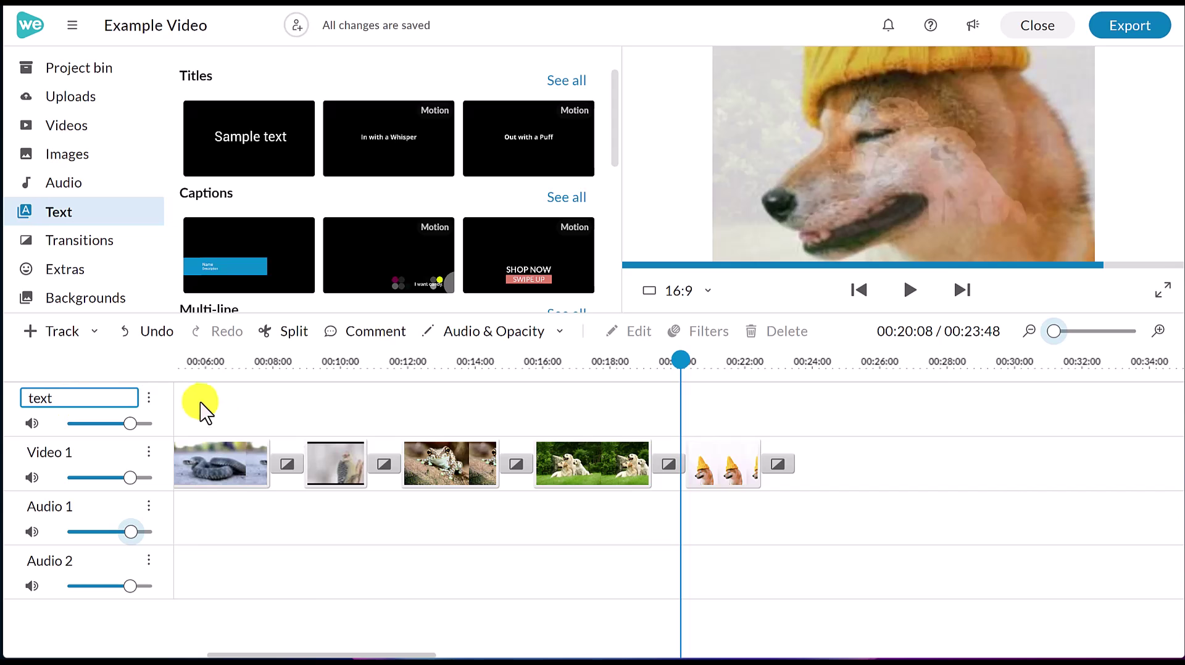
left_click(228, 414)
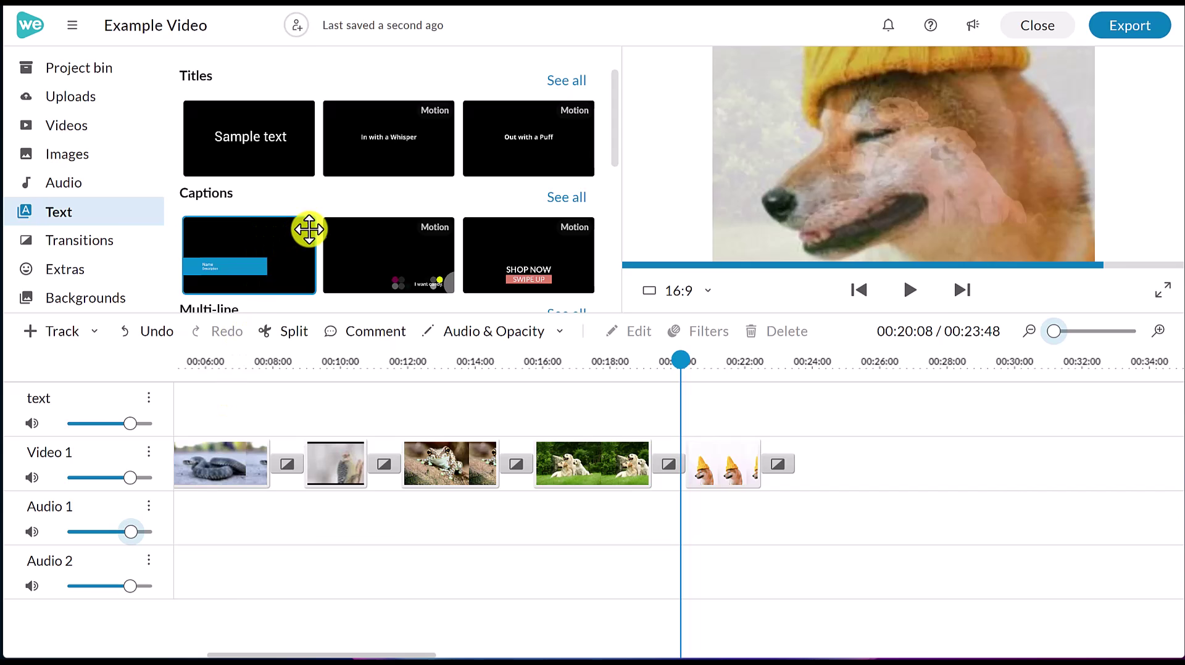
Step: Place the right-aligned My Big Bold Message motion title from the Titles collection on the text track, above the elk and snake clips
scroll(414, 185, "down", 5)
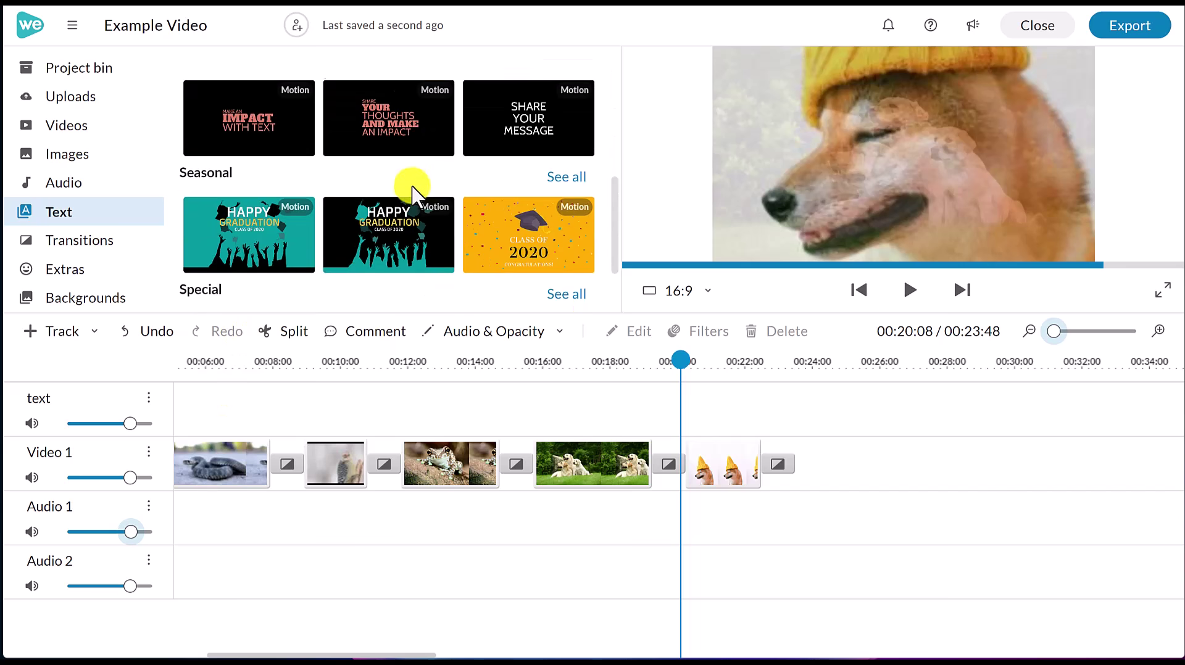
scroll(358, 216, "down", 2)
scroll(329, 232, "up", 7)
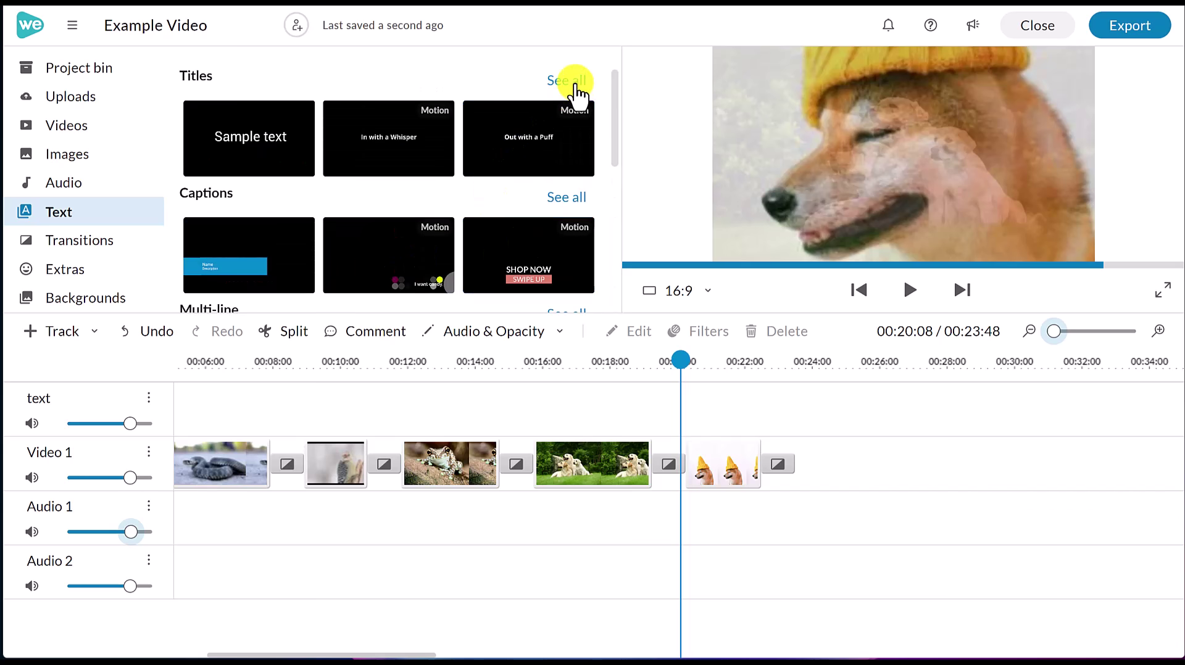
left_click(569, 82)
scroll(452, 173, "down", 1)
scroll(453, 172, "down", 5)
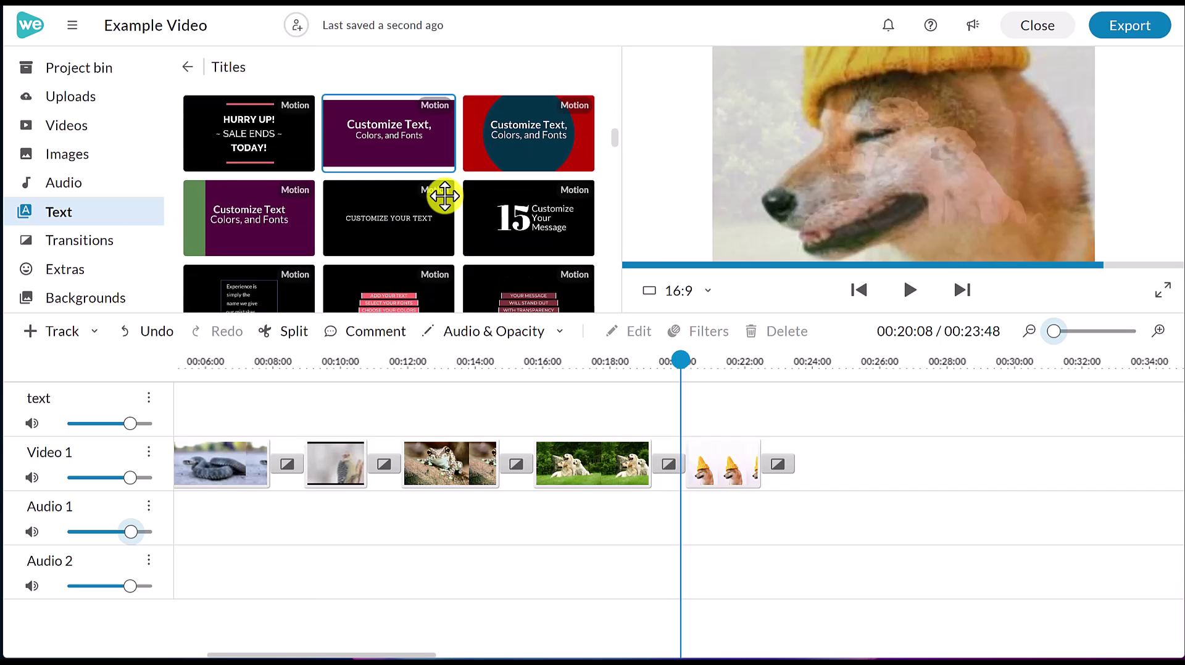
scroll(444, 196, "down", 6)
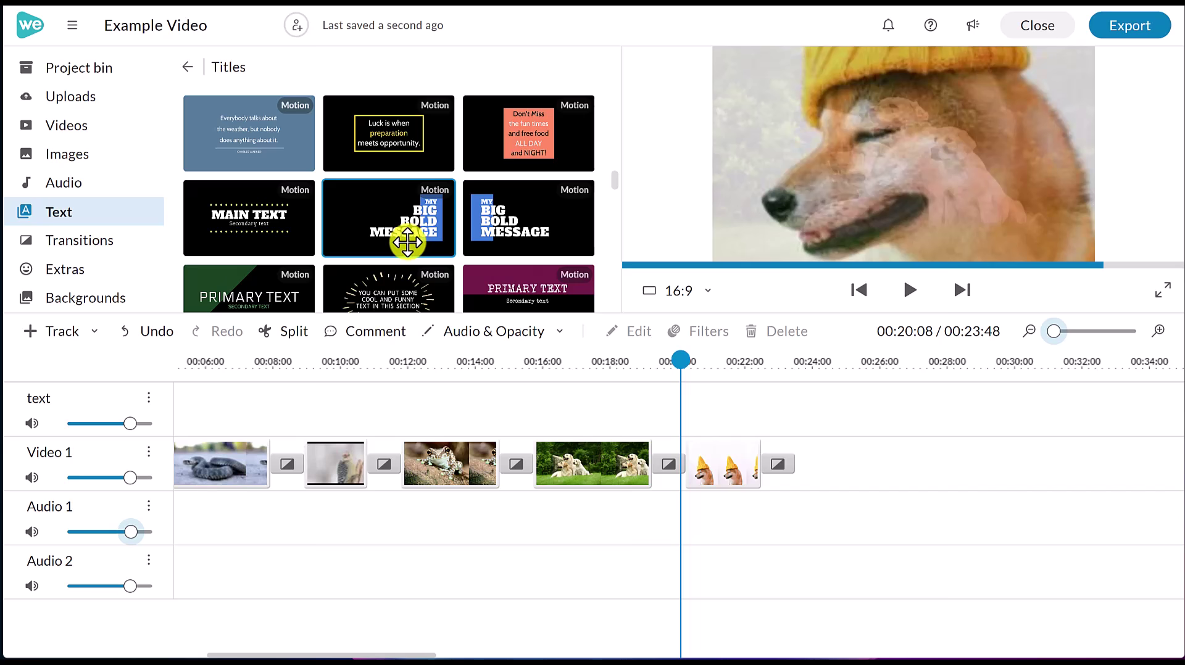
left_click_drag(412, 233, 264, 411)
Step: Play the timeline across the My Big Bold Message title to preview its animation
left_click_drag(296, 361, 238, 364)
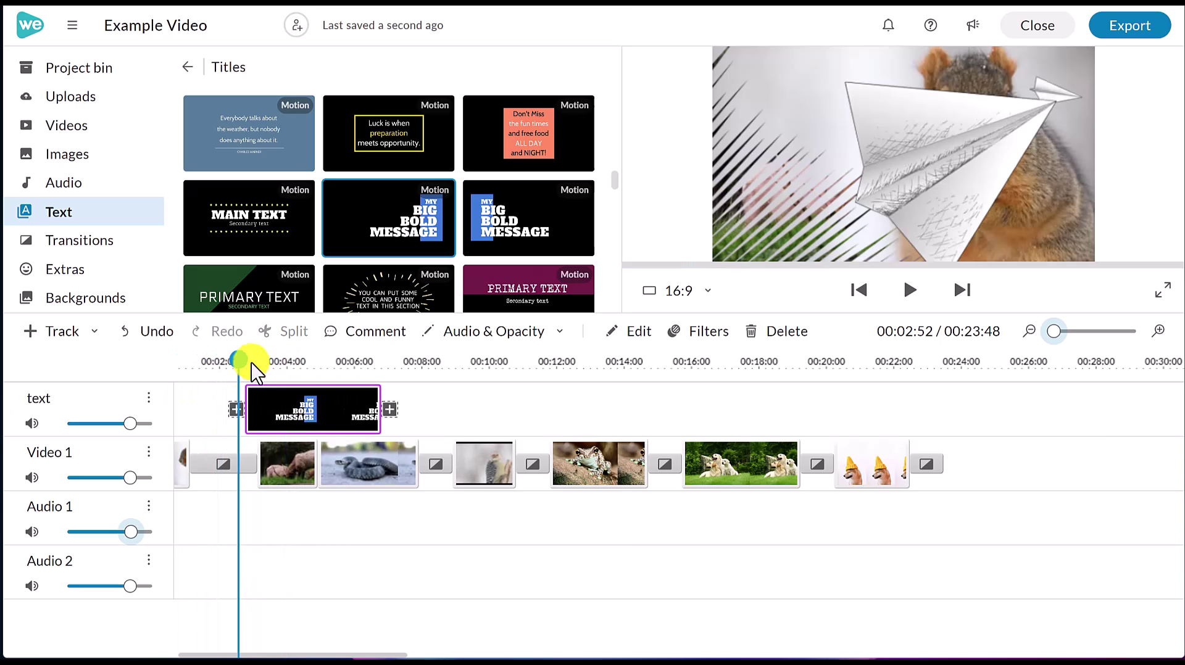
key("space")
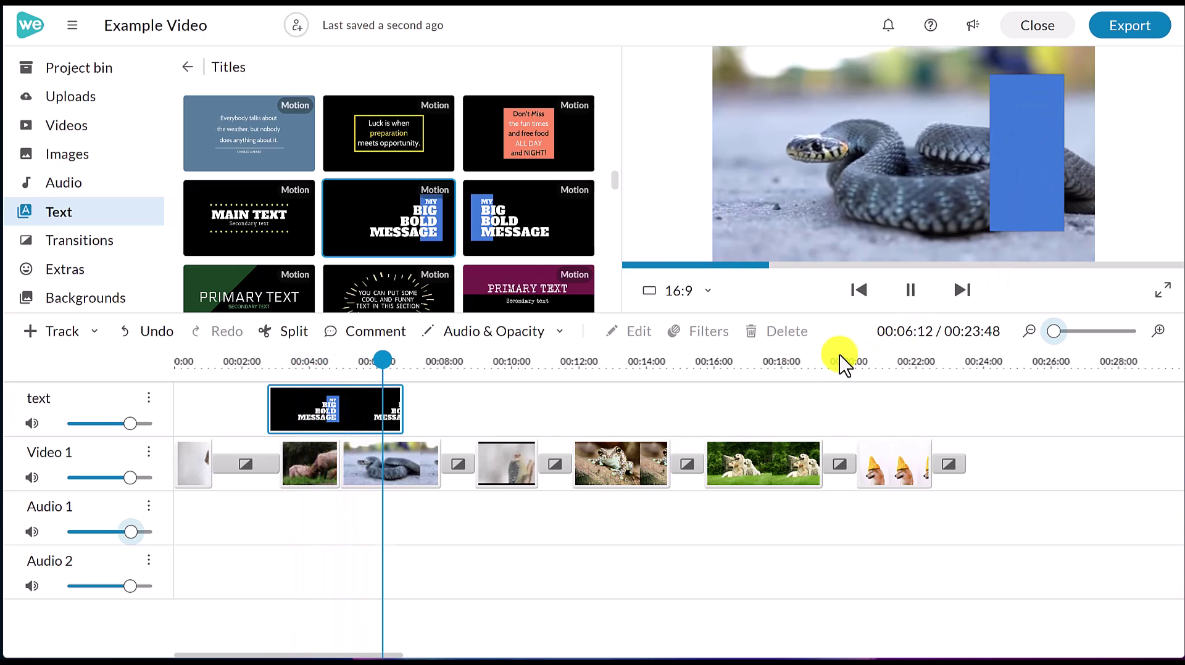
key("space")
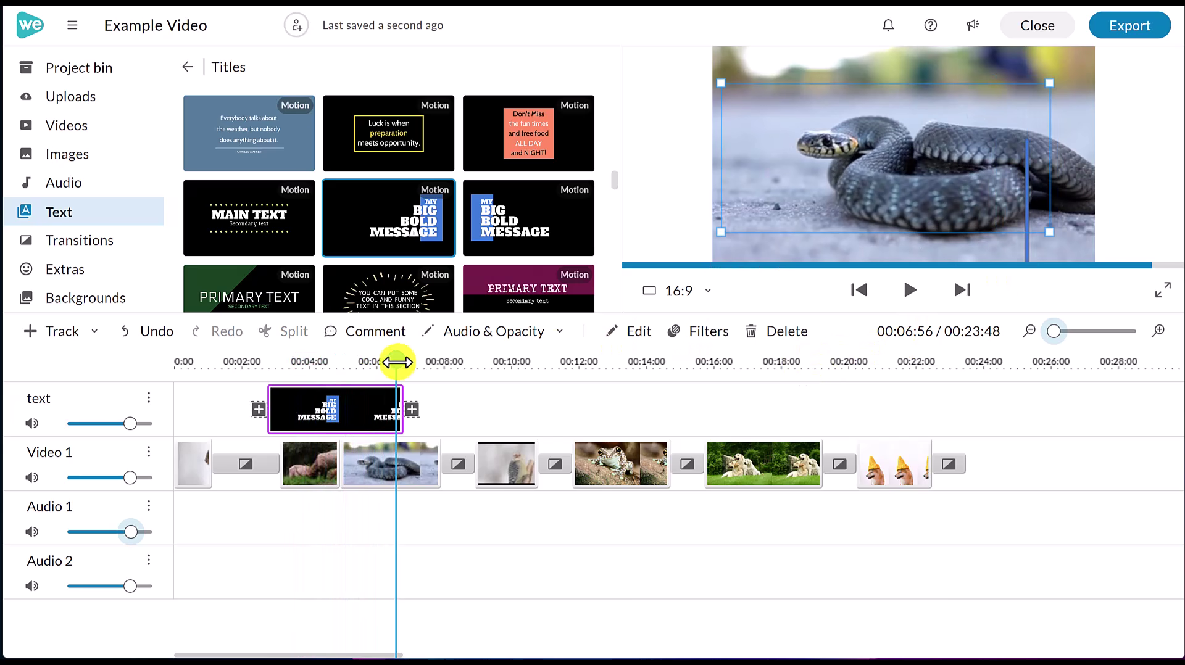
Step: Park the playhead mid-title and change the title's first two text lines to "Hello" and "Everyone!"
left_click_drag(395, 365, 339, 363)
left_click(318, 417)
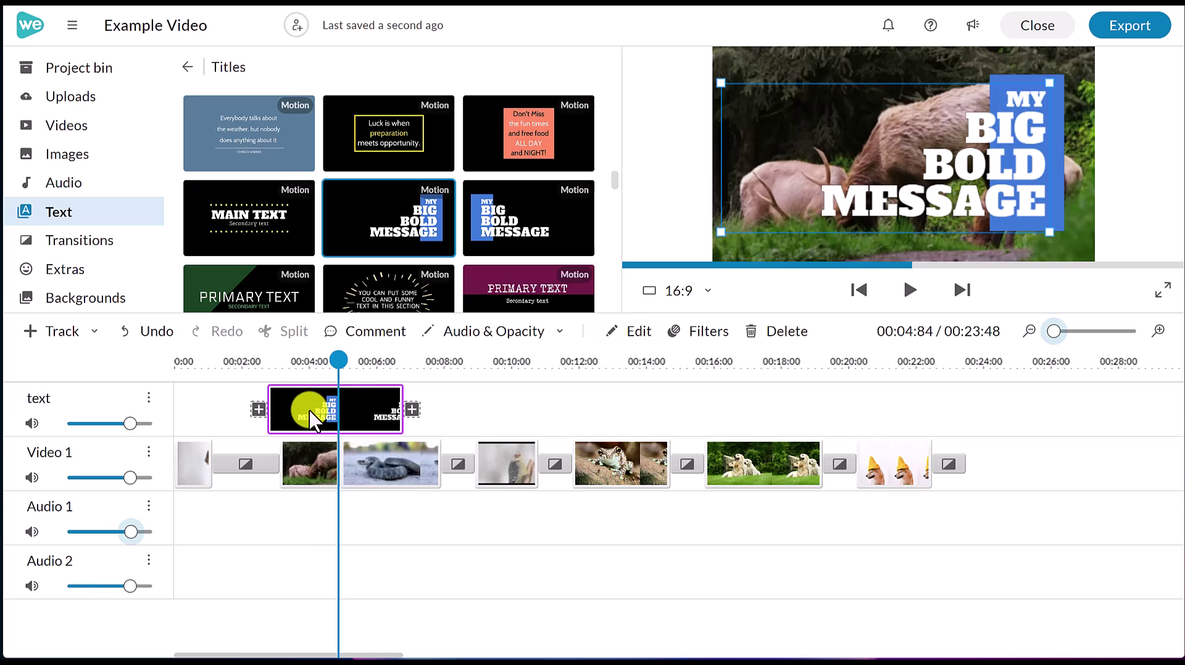
double_click(318, 416)
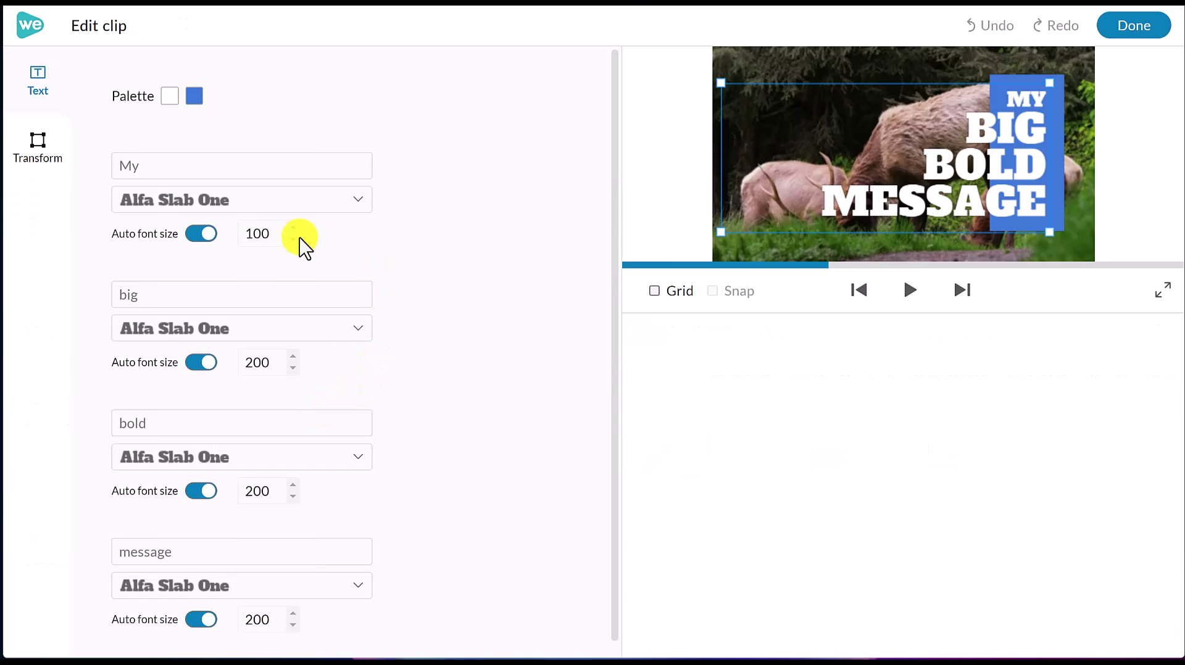
left_click(182, 165)
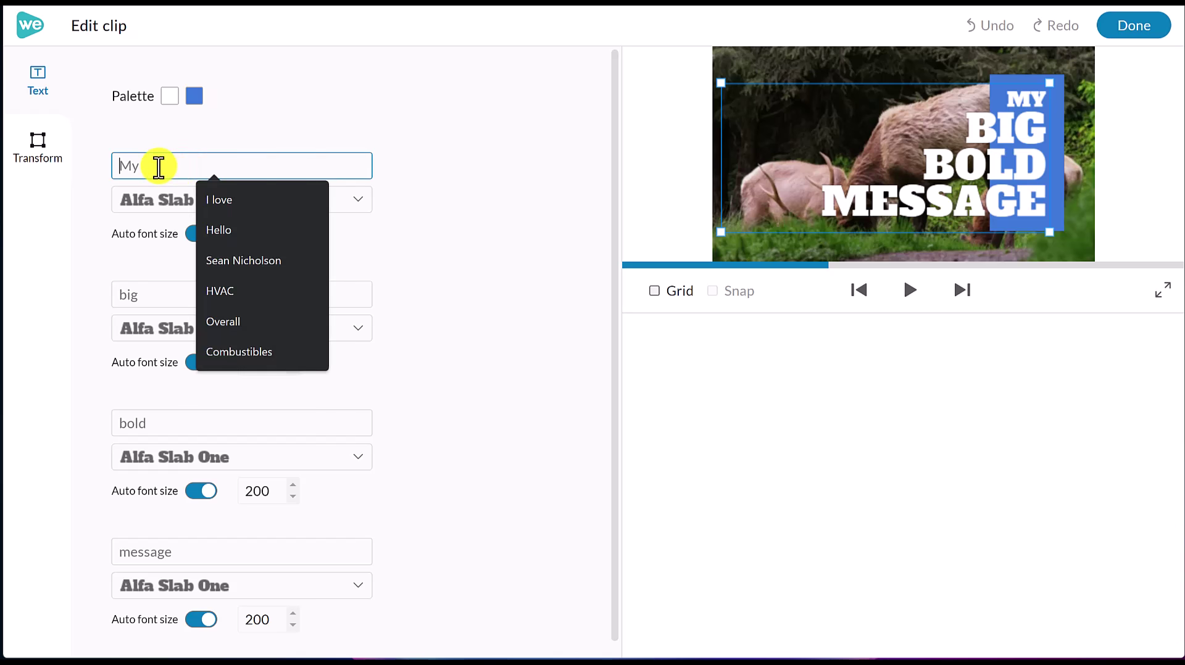
type("Hello")
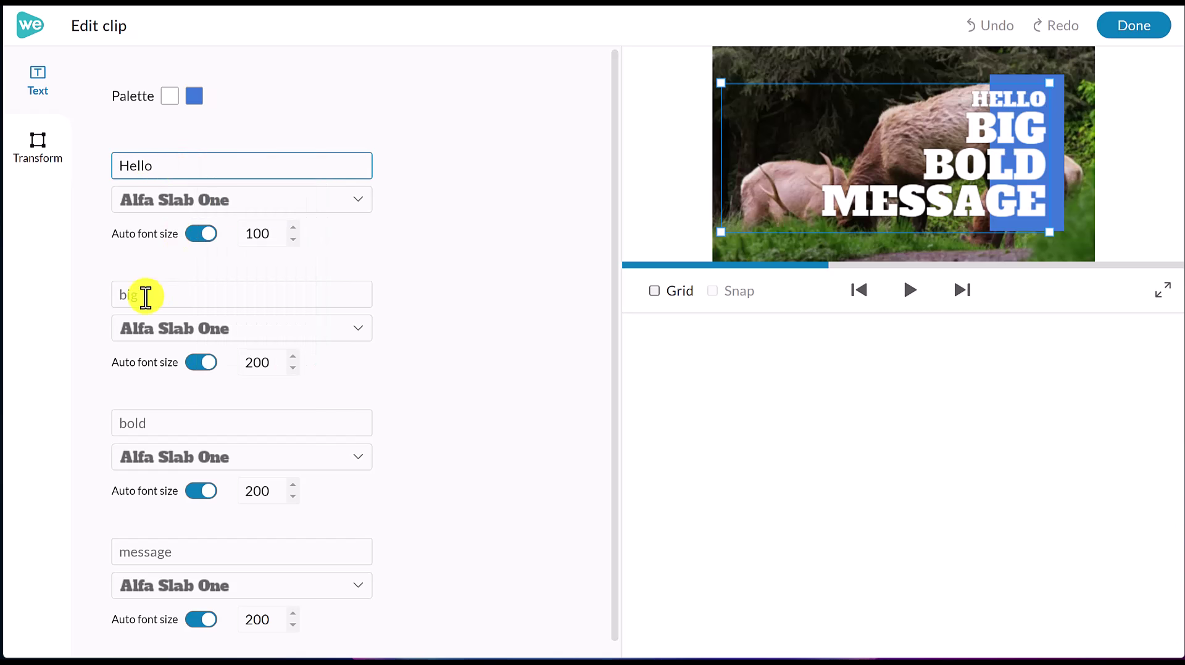
left_click(146, 297)
type("Everyon")
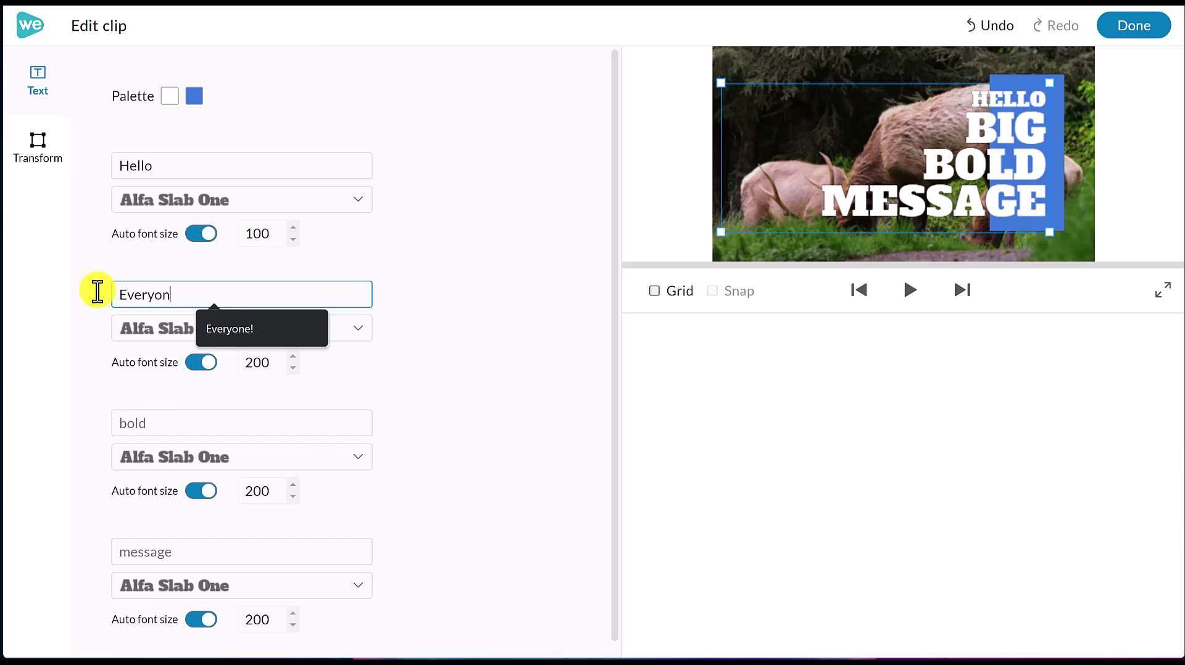
type("e!")
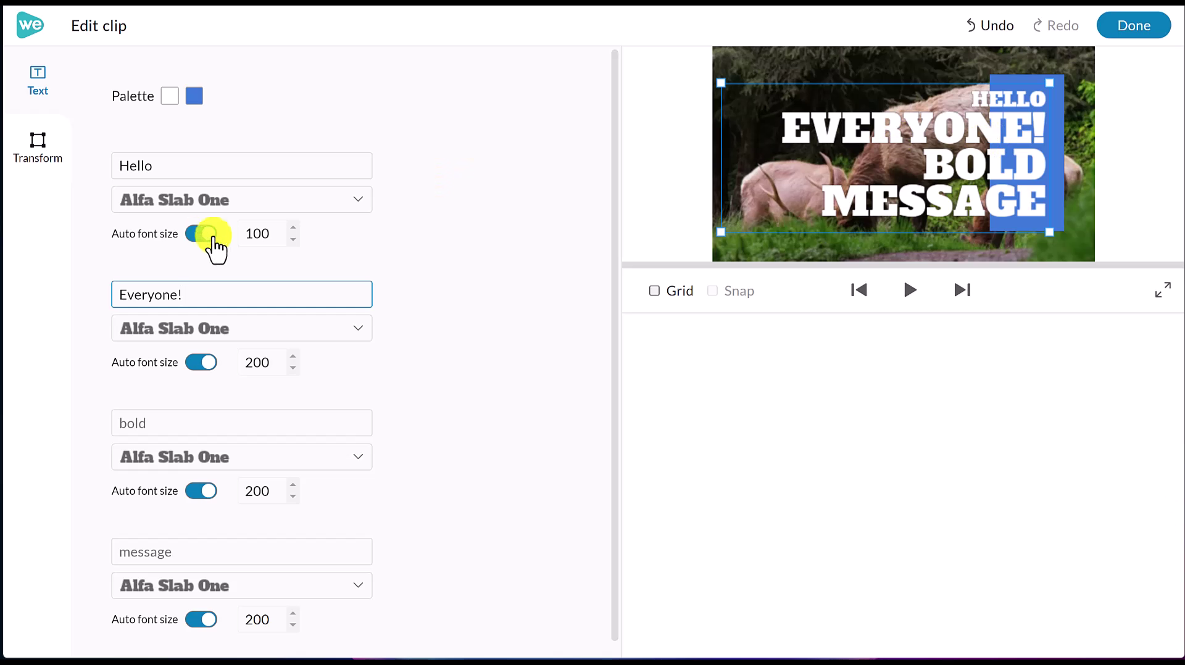
Step: Give the Hello line a fixed font size of 95 in AmaticSC, and set the Everyone! line to the hand-drawn outline font
left_click(293, 245)
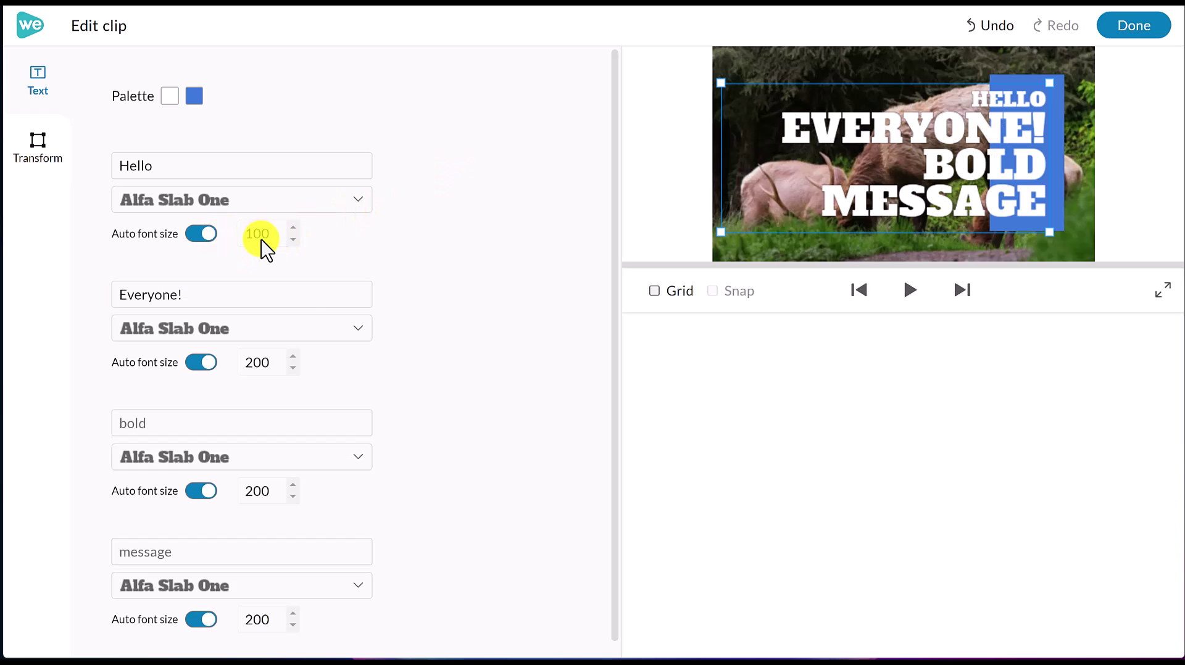
left_click(197, 235)
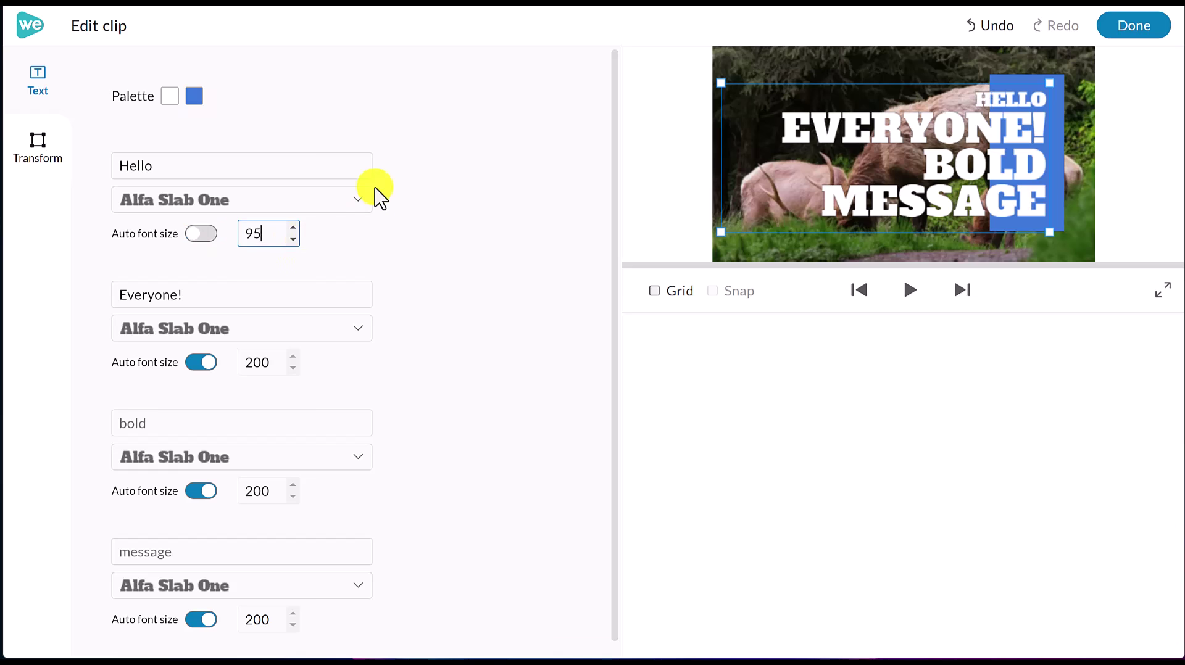
scroll(361, 418, "down", 1)
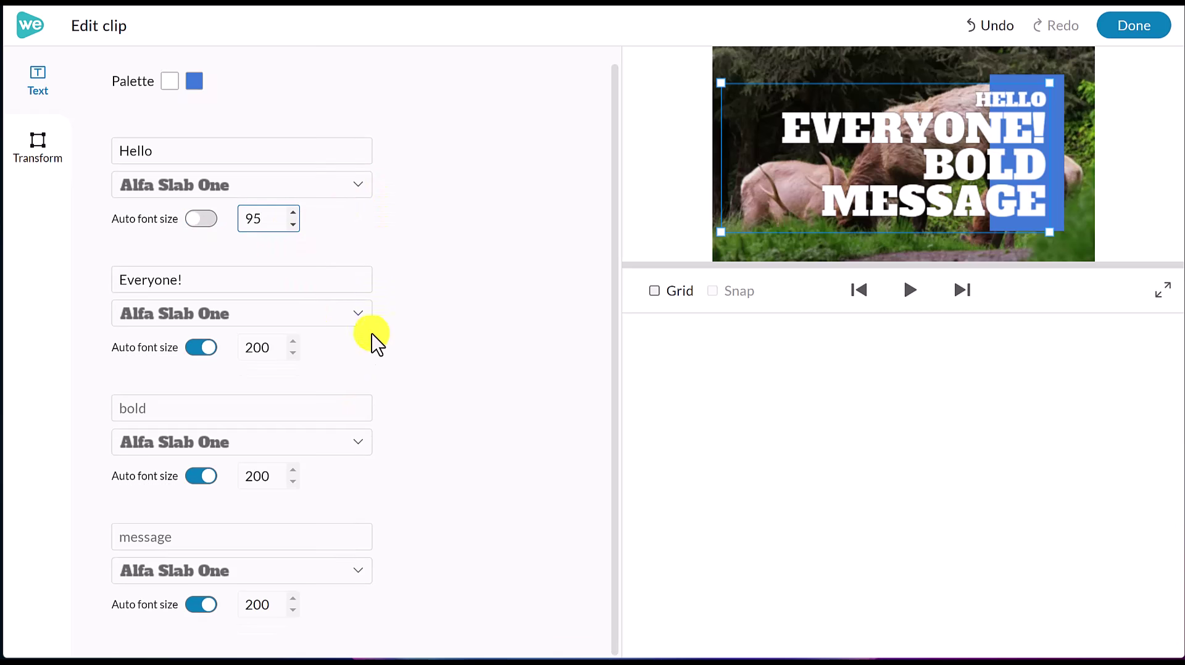
left_click(356, 188)
left_click(237, 358)
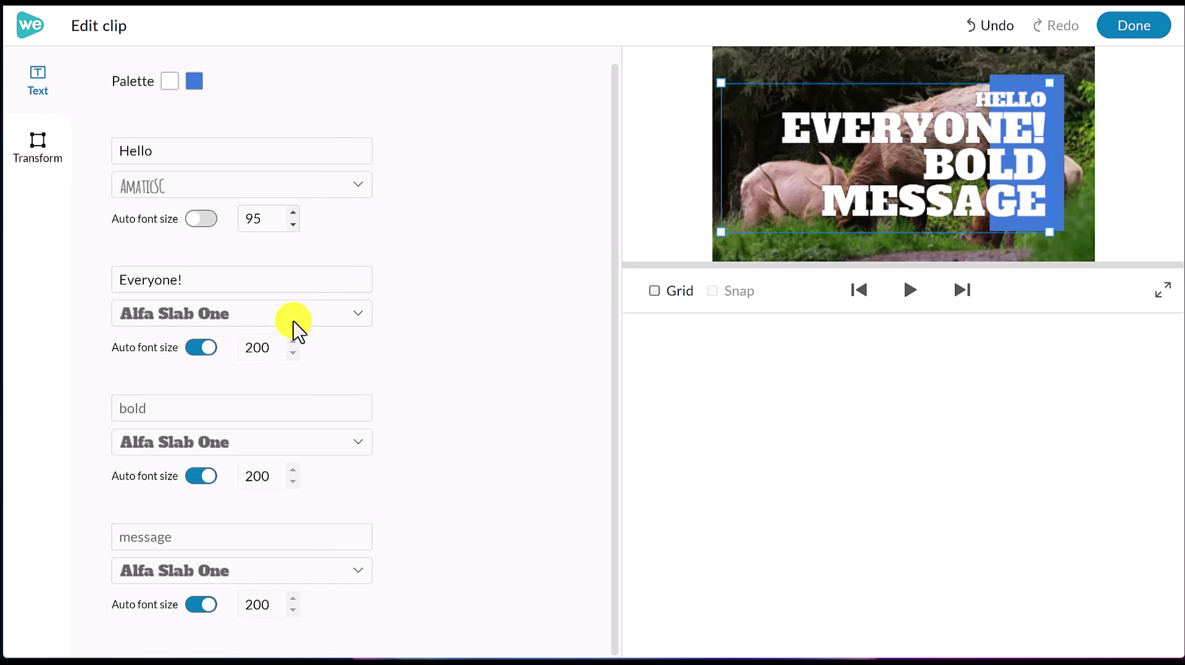
left_click(340, 327)
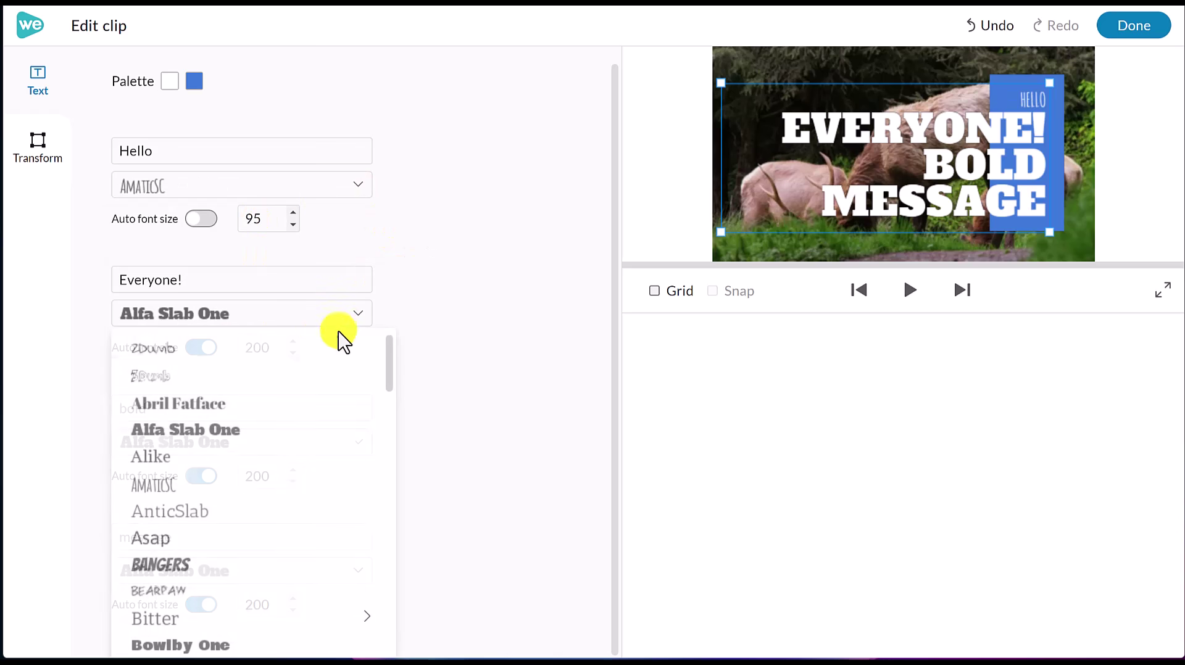
left_click(286, 389)
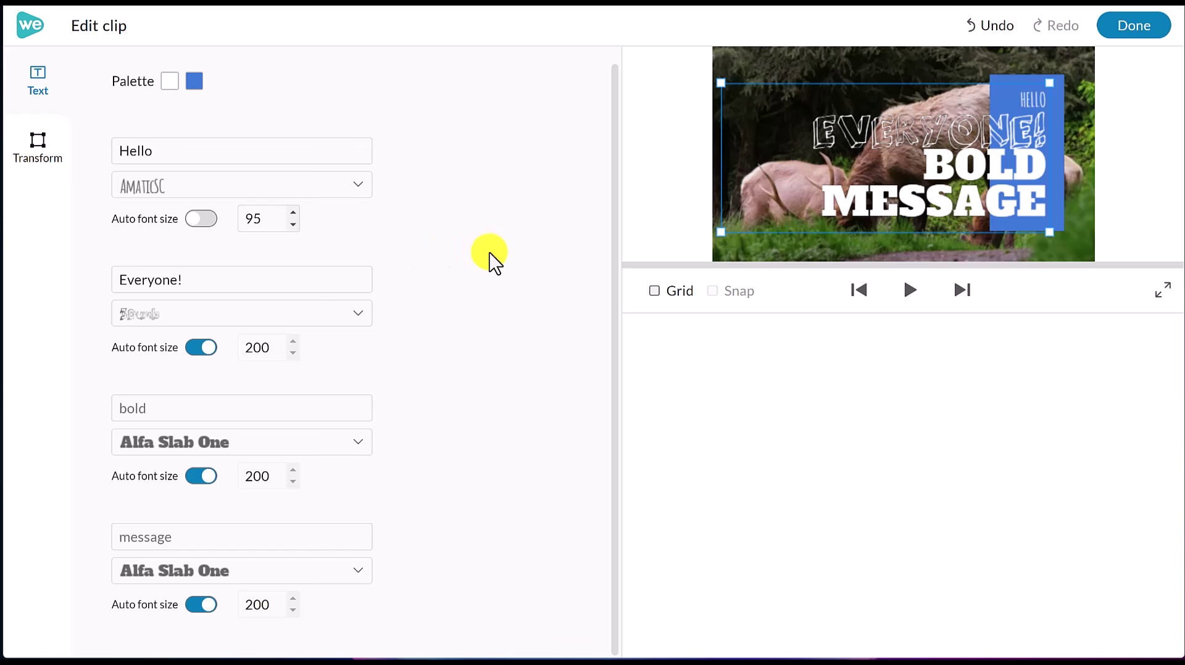
Step: Set the title's palette to a yellow rgb(255, 255, 0) block with black rgb(0, 0, 0) text and finish editing the clip
left_click(195, 81)
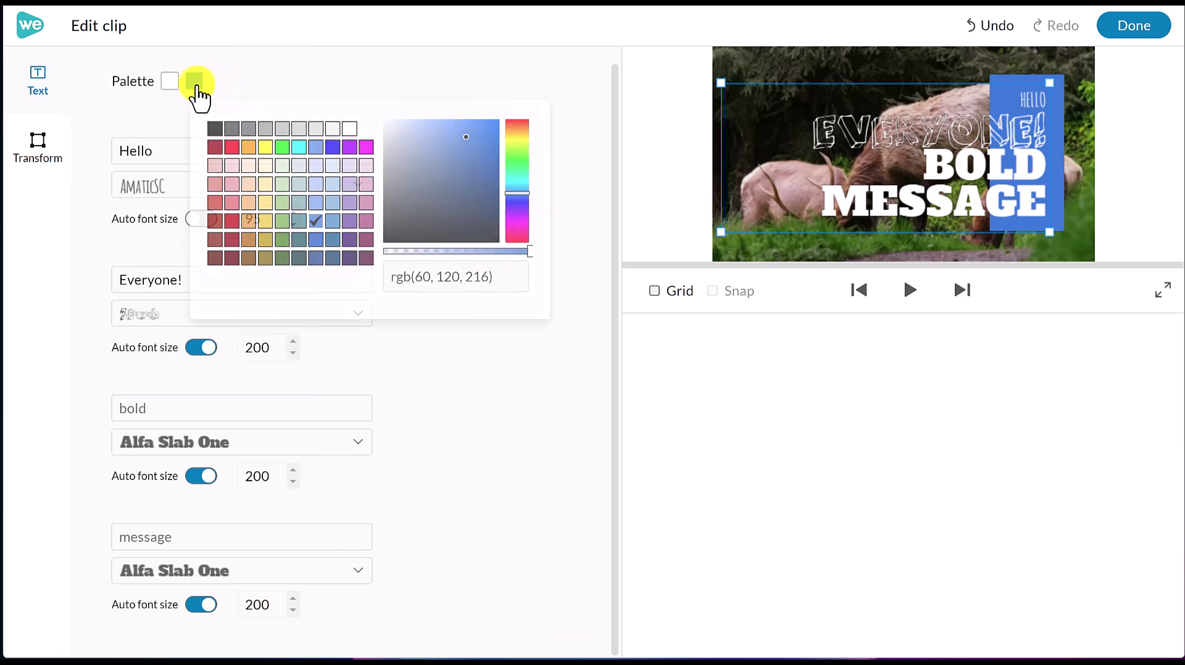
left_click(267, 148)
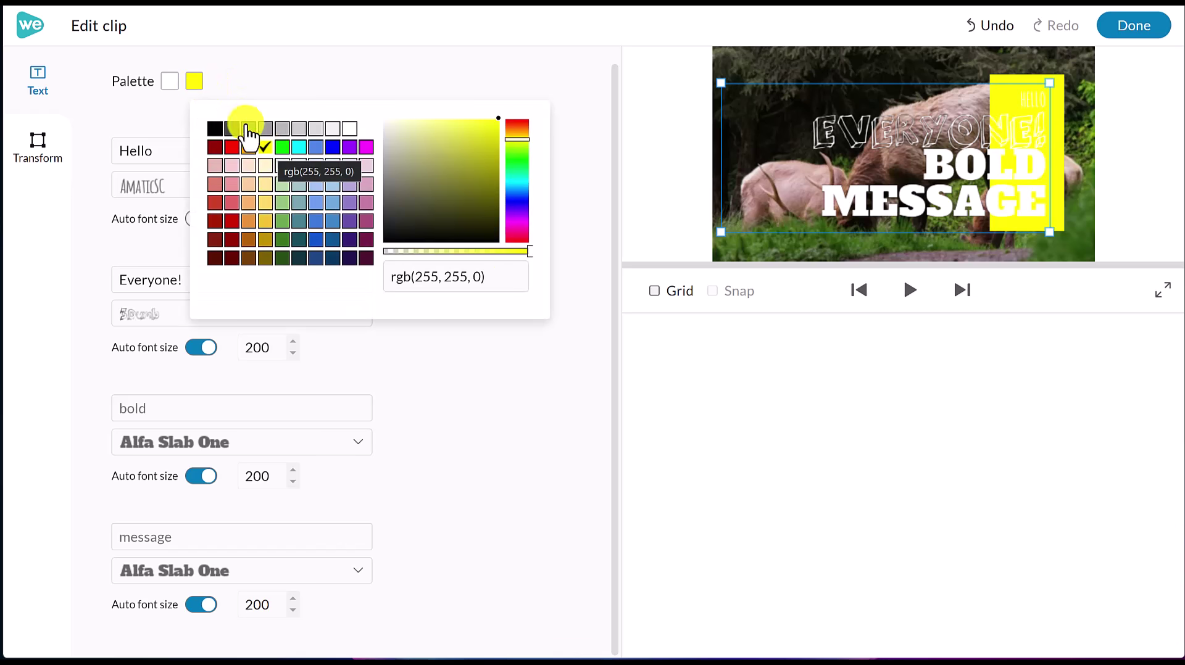
left_click(168, 82)
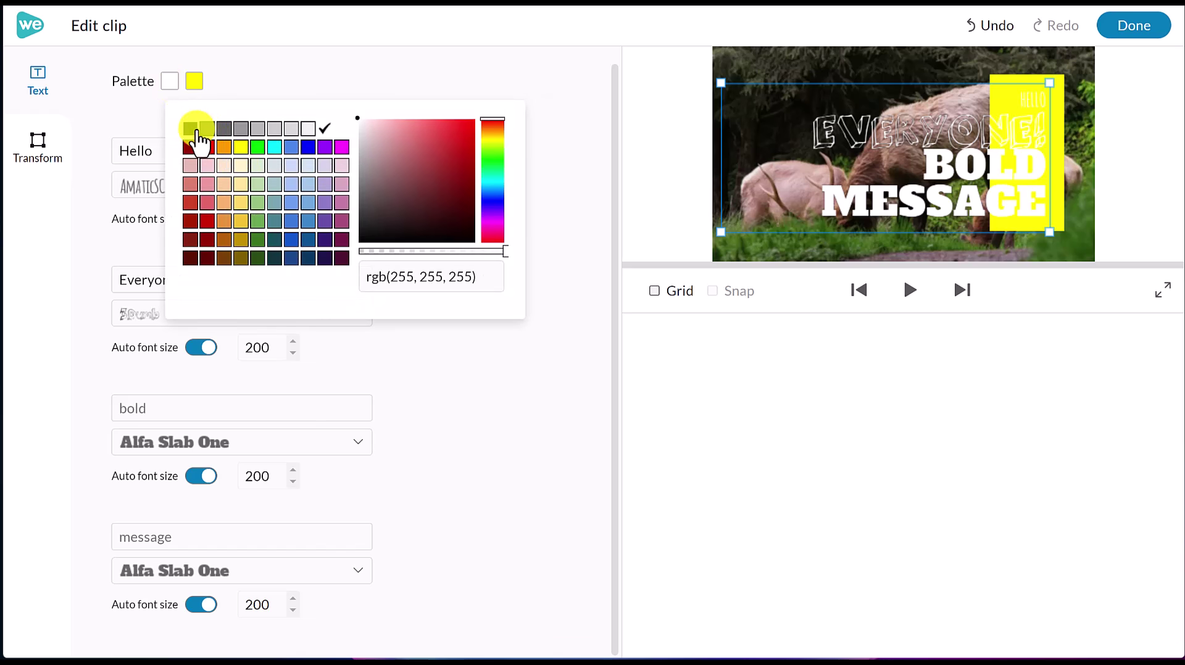
left_click(191, 129)
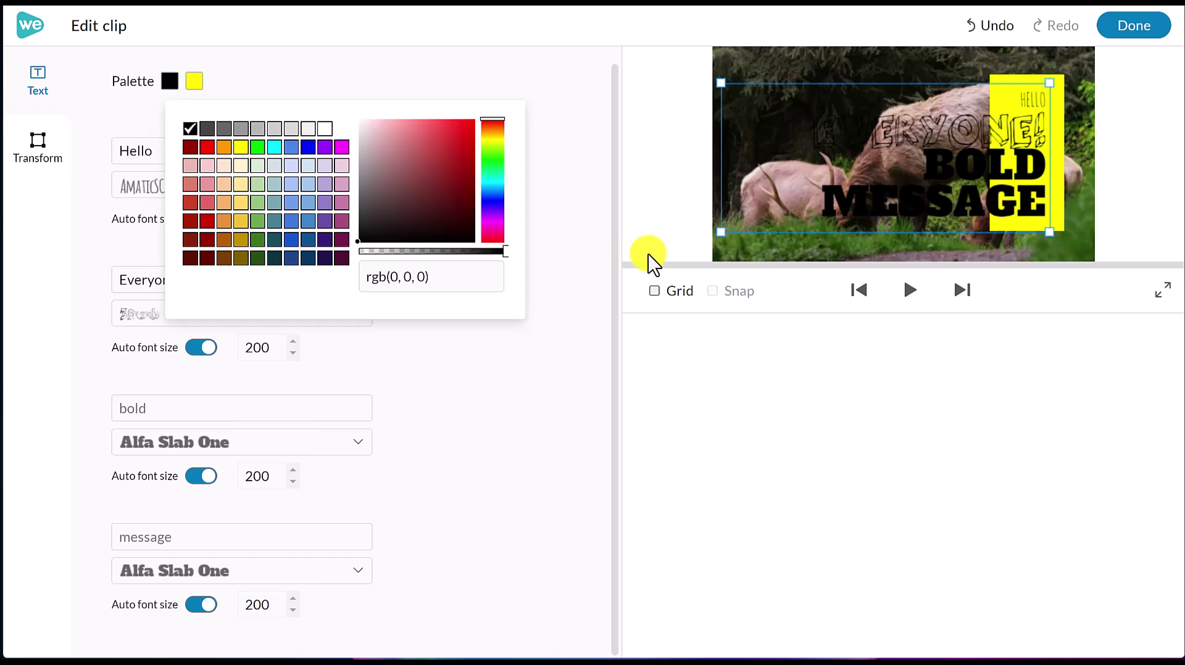
left_click(1145, 26)
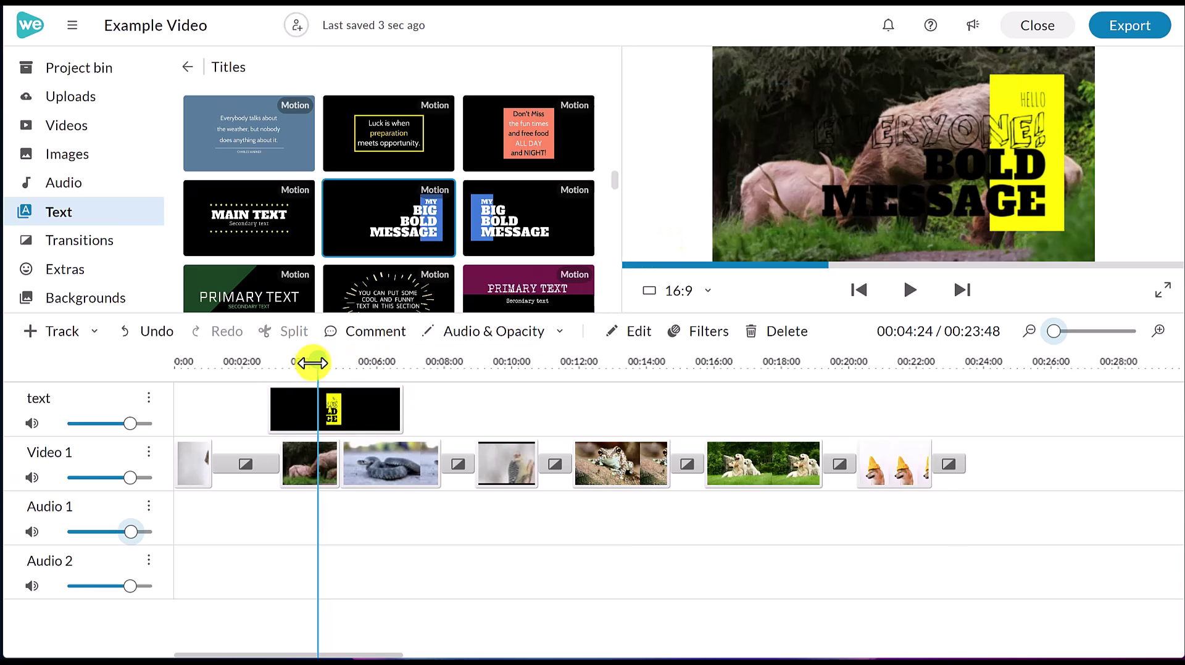
Step: Play the timeline from just before the title to preview its yellow and black styling over the video
left_click_drag(313, 363, 257, 362)
key("space")
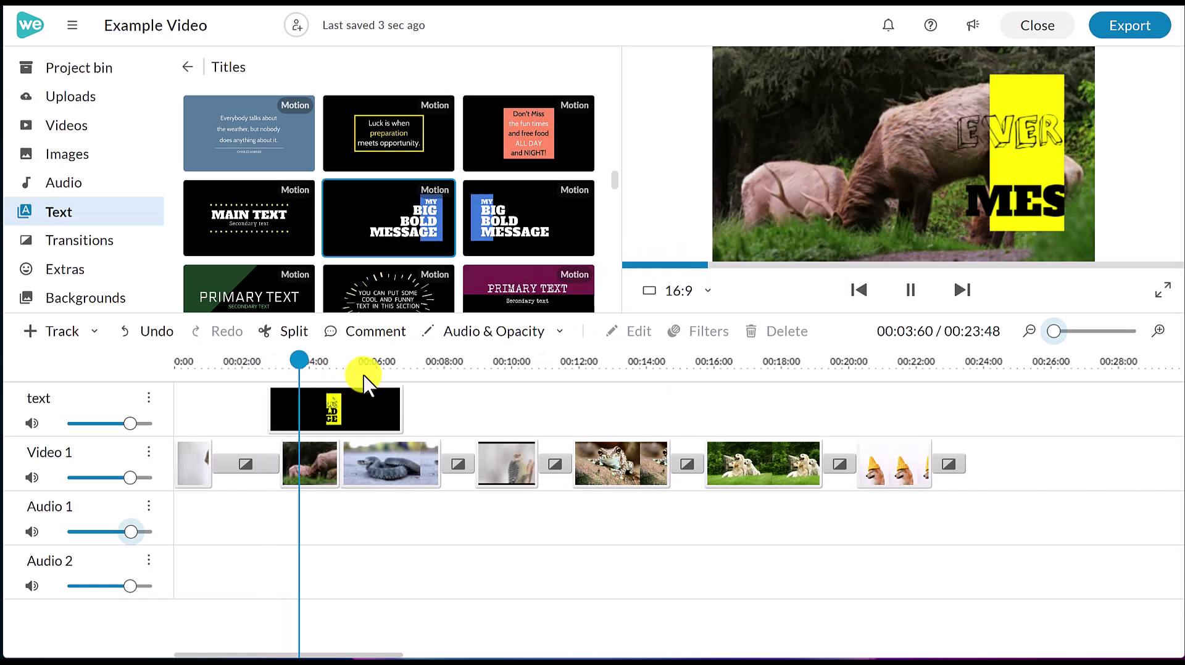
left_click(364, 408)
Step: Shift the Video 1 clips later, move the title to the start of the timeline, and play it without footage underneath
mouse_move(362, 409)
left_mouse_down()
mouse_move(648, 407)
mouse_move(342, 410)
left_mouse_up()
left_click_drag(963, 484, 323, 475)
left_click_drag(266, 435, 185, 413)
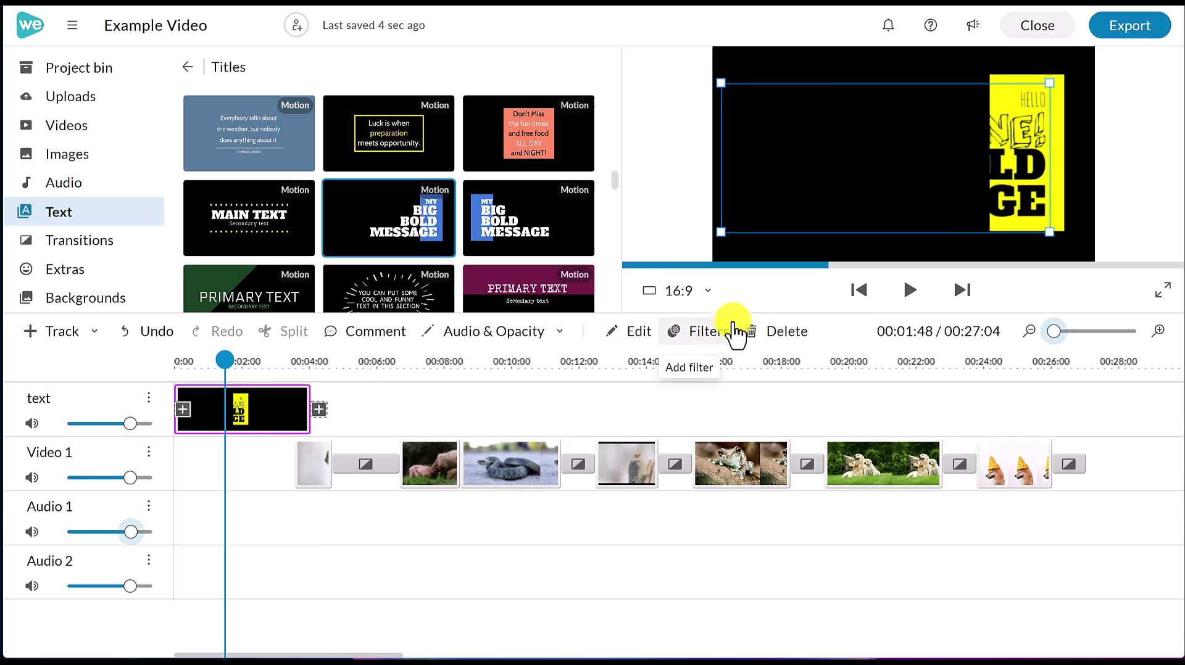
left_click(909, 290)
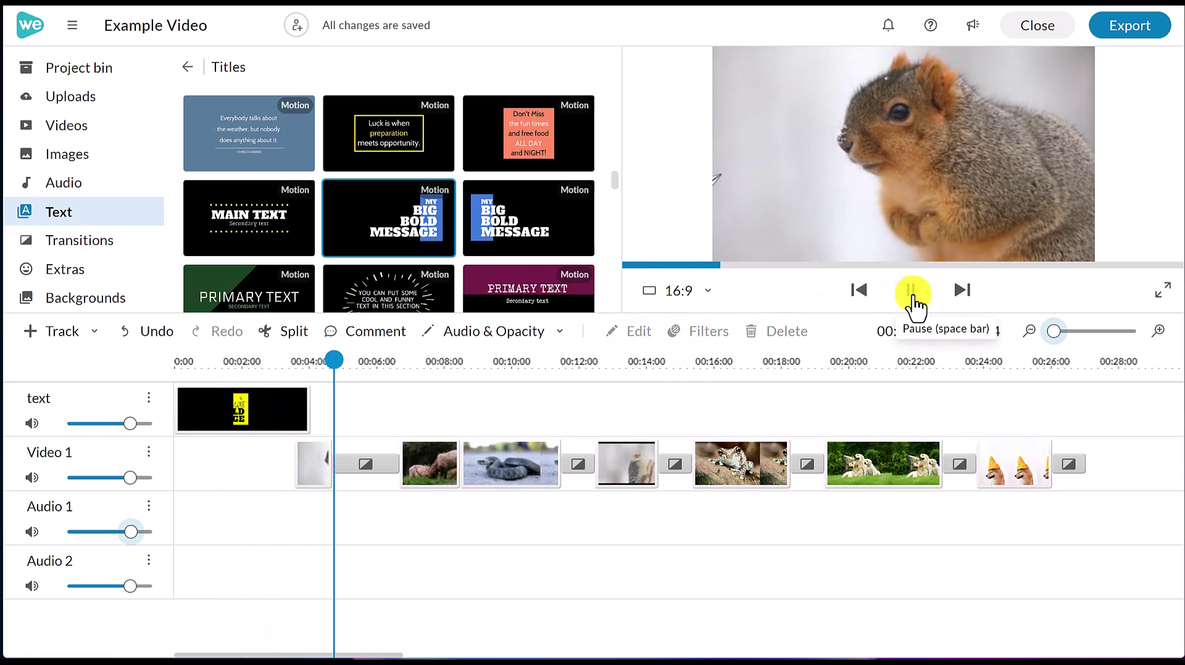
left_click(911, 293)
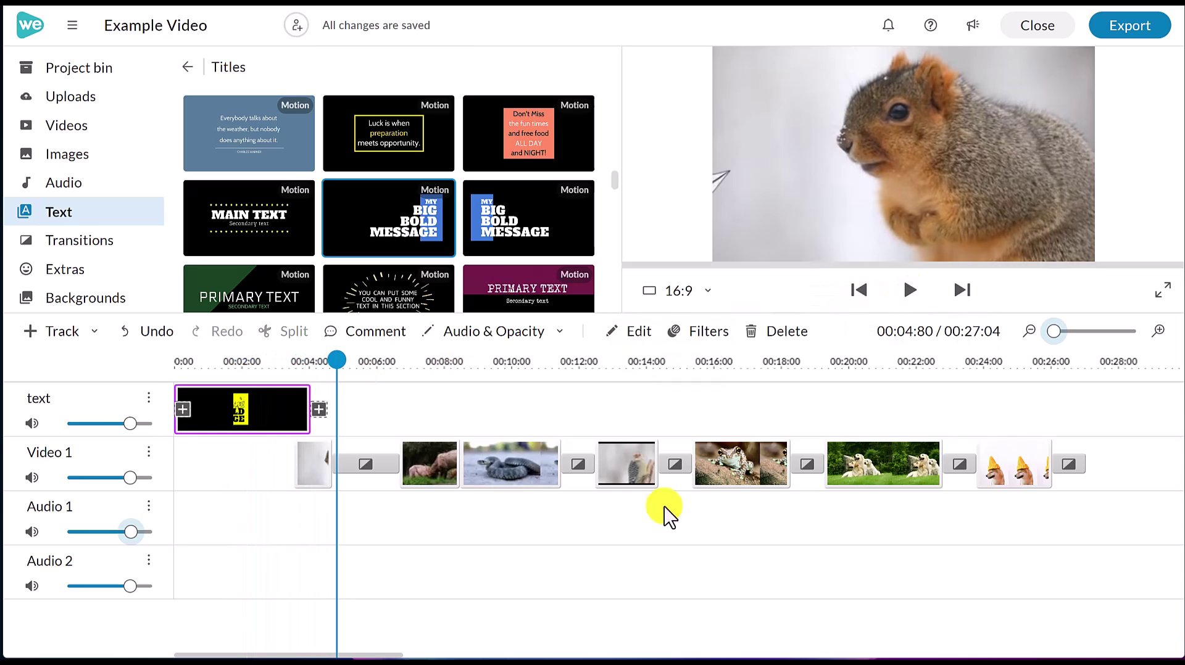
Step: Set the title's text color to red rgb(204, 0, 0) and shrink it to about 0.65 scale at about position 170, 463
double_click(235, 420)
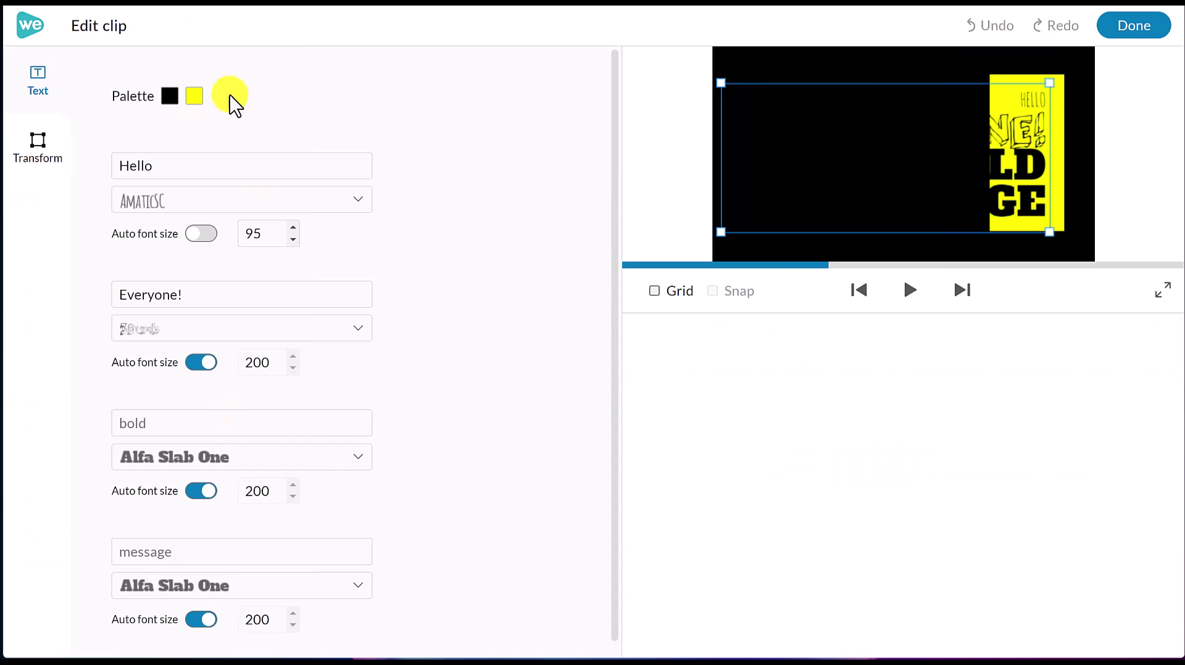
left_click(169, 96)
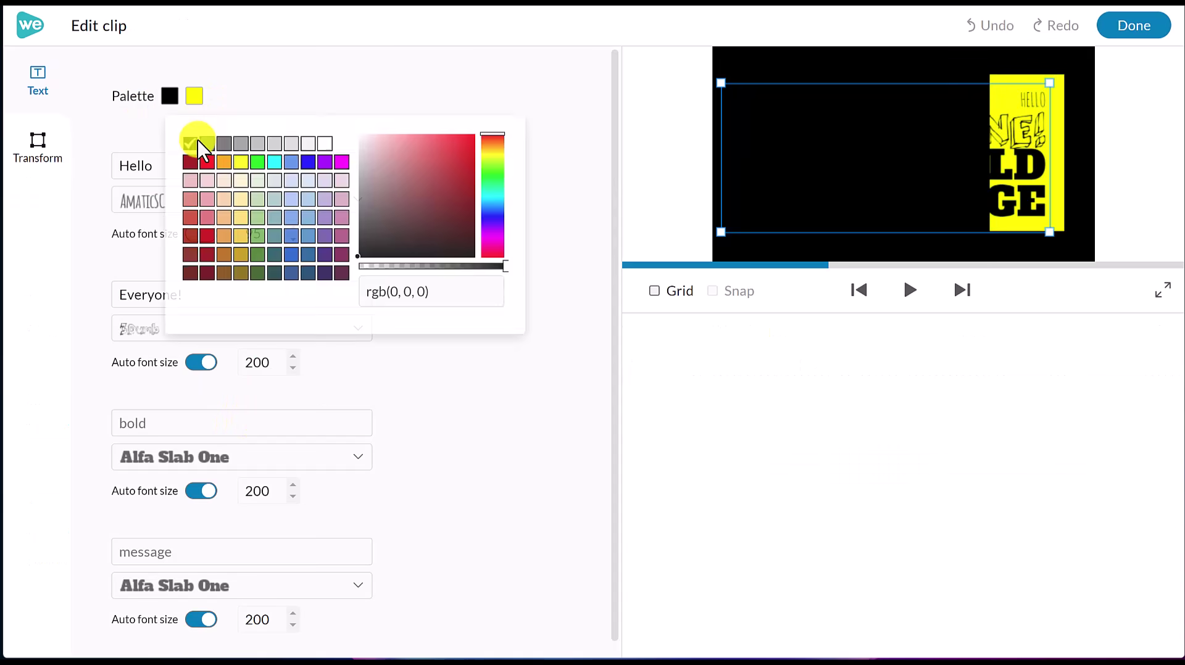
left_click(206, 235)
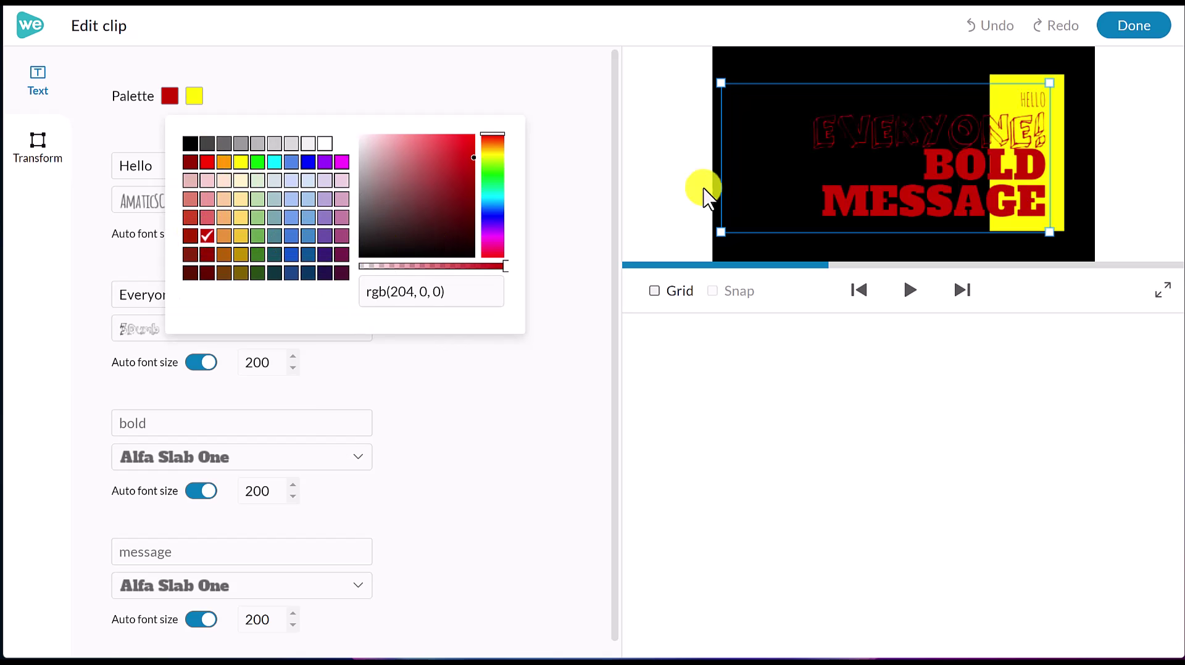
left_click_drag(989, 203, 930, 222)
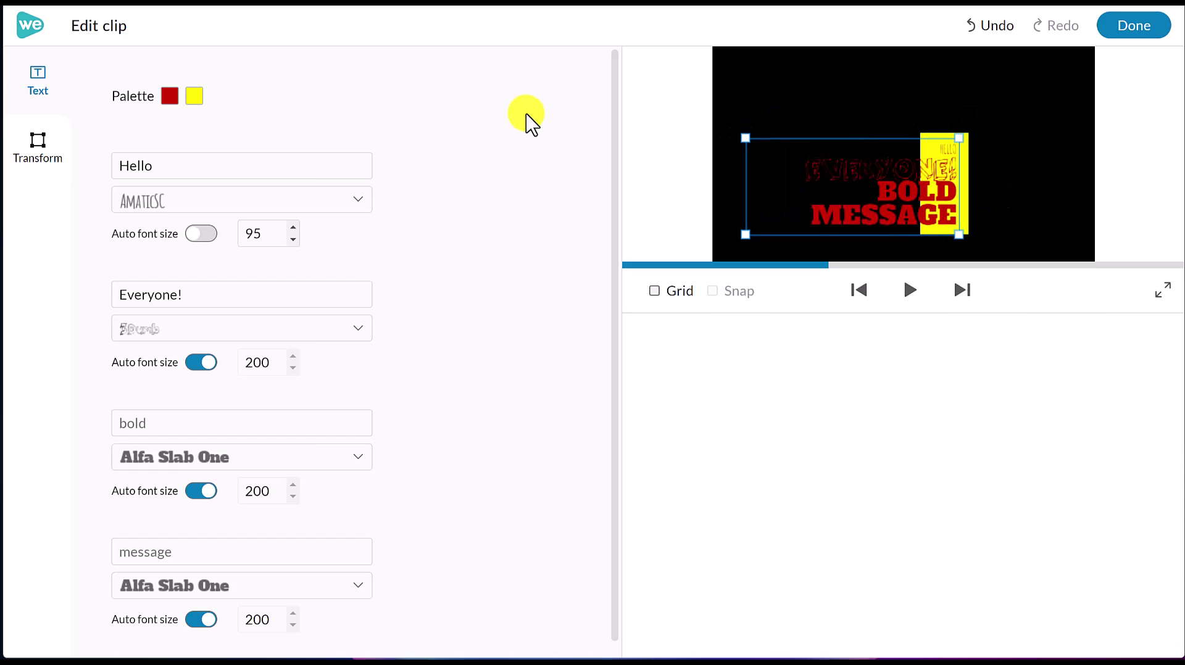
Step: Set the title's opacity to 77, finish editing the clip, and move the title on the text track so it overlaps the squirrel clip
left_click(38, 151)
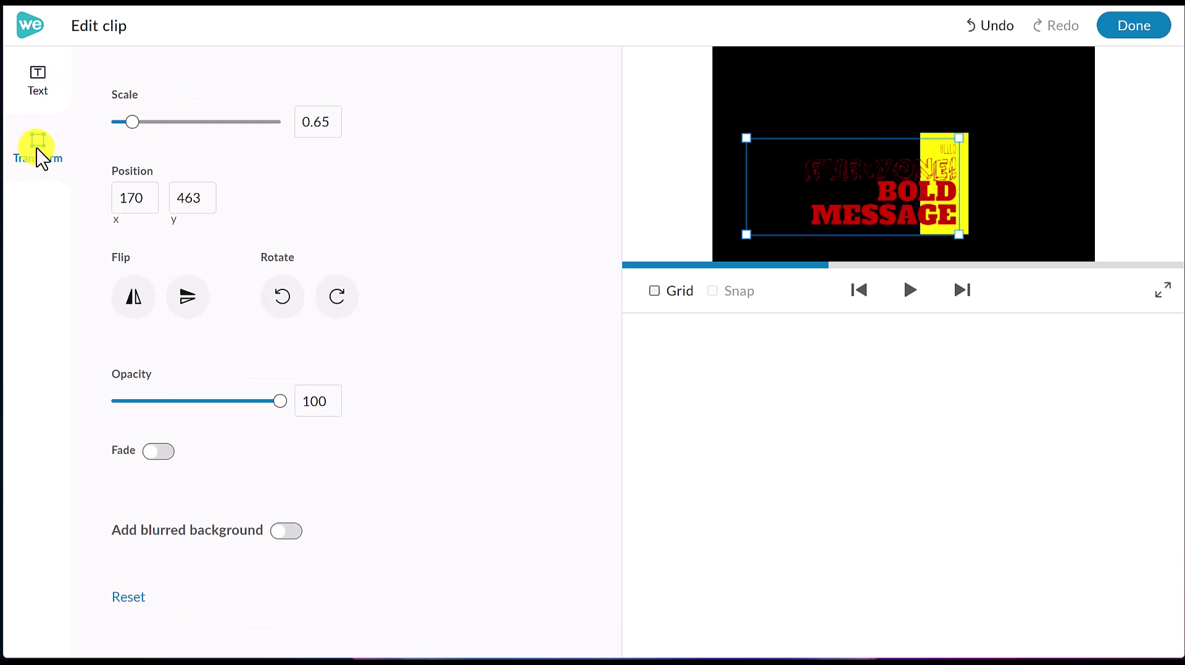
mouse_move(274, 402)
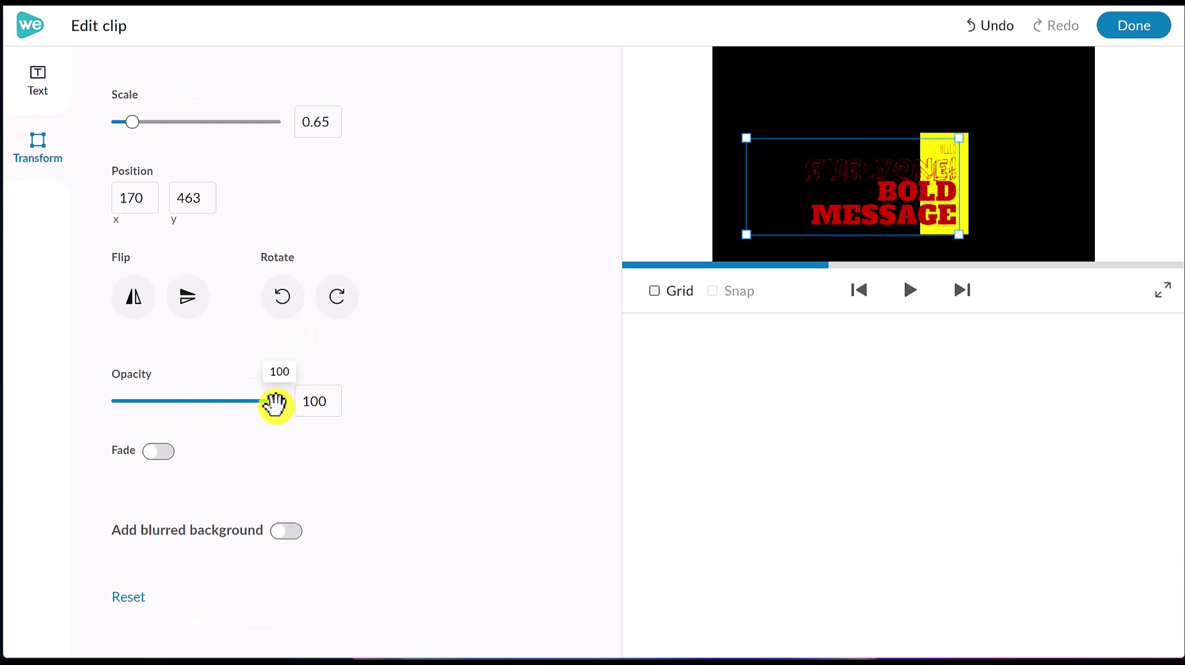
left_click_drag(269, 406, 241, 405)
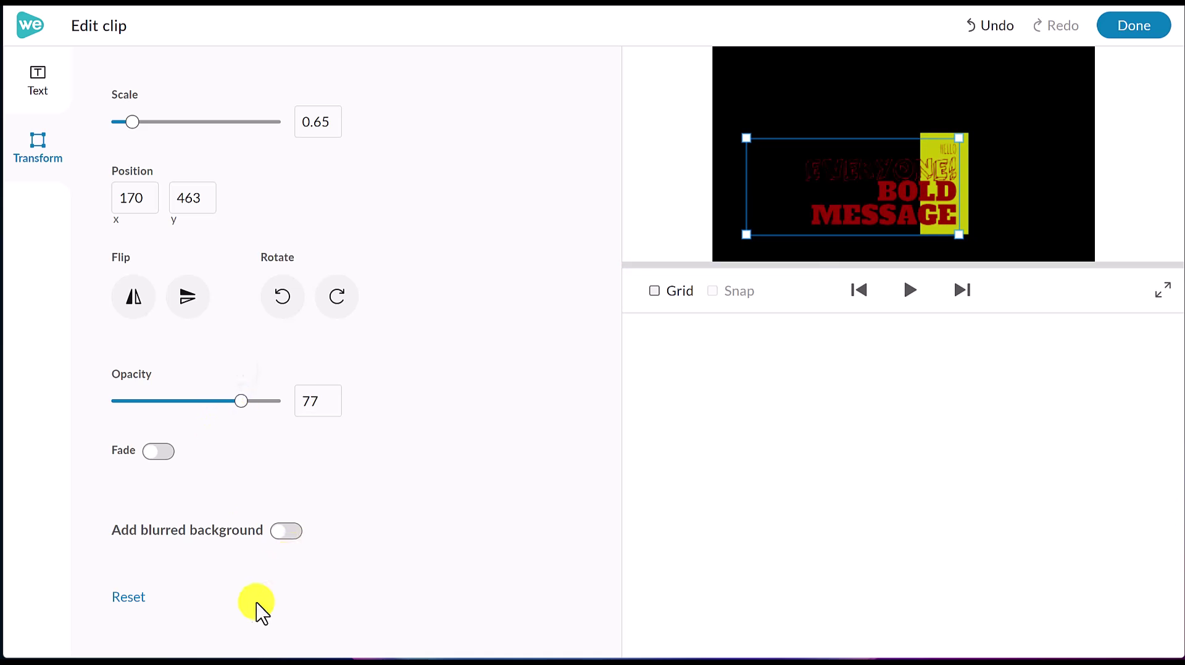
left_click(1126, 31)
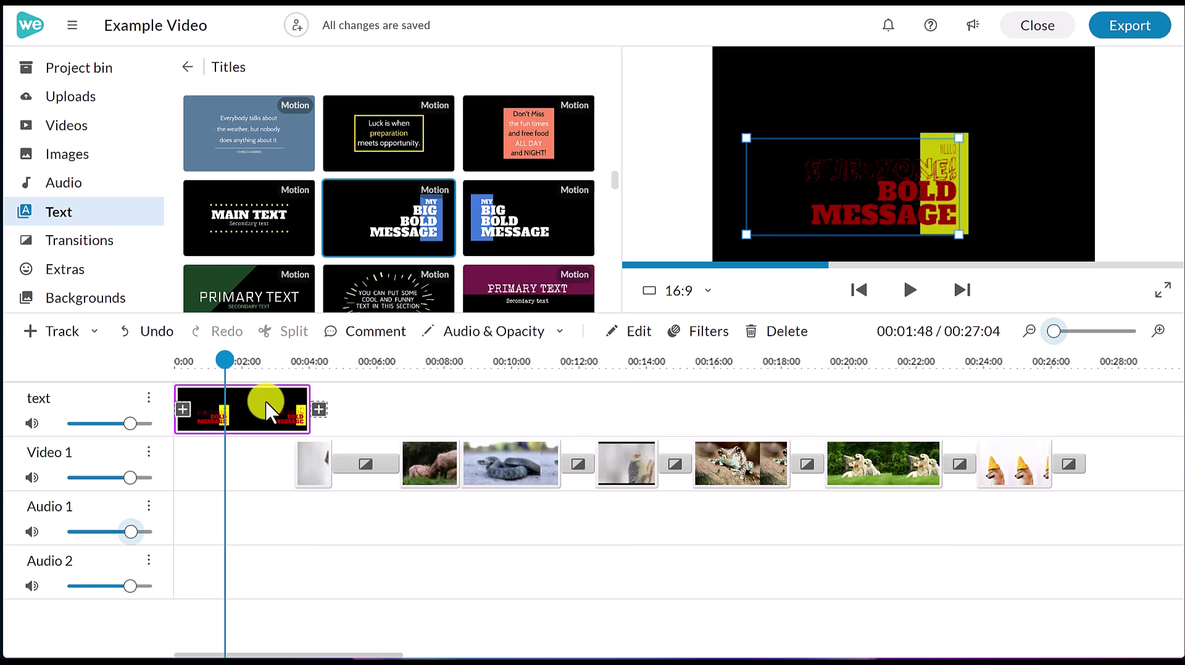
left_click_drag(267, 405, 361, 412)
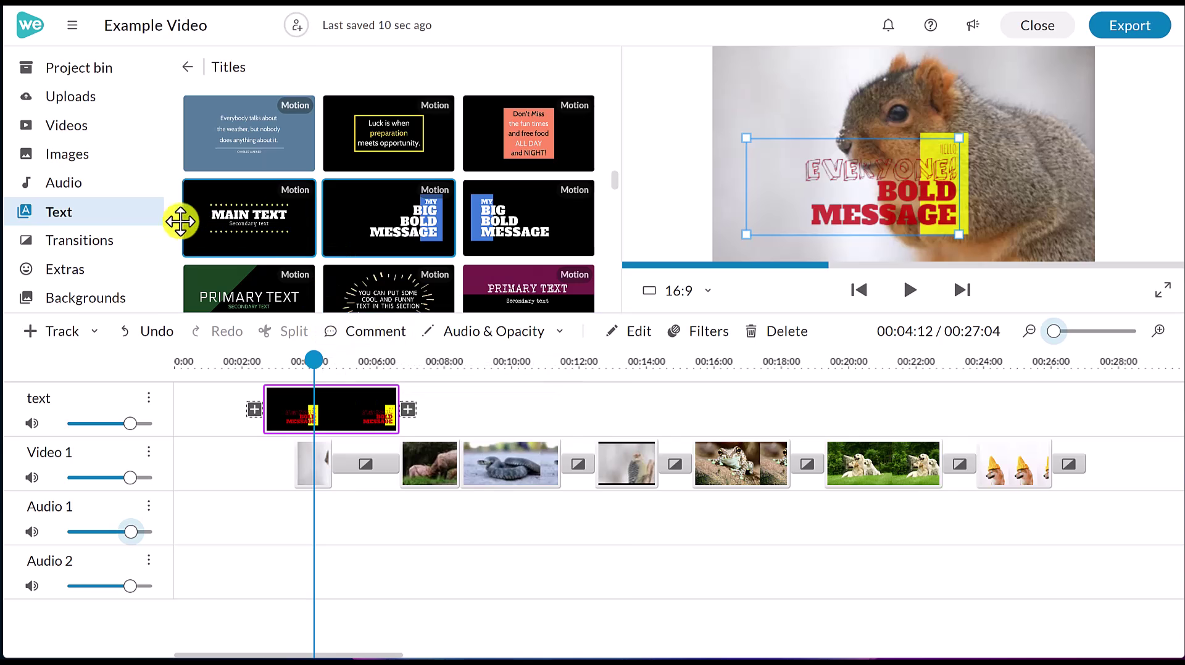
Step: Add the blue arrow callout to the text track above the snake clip and reposition it to point at the snake's head
left_click(80, 287)
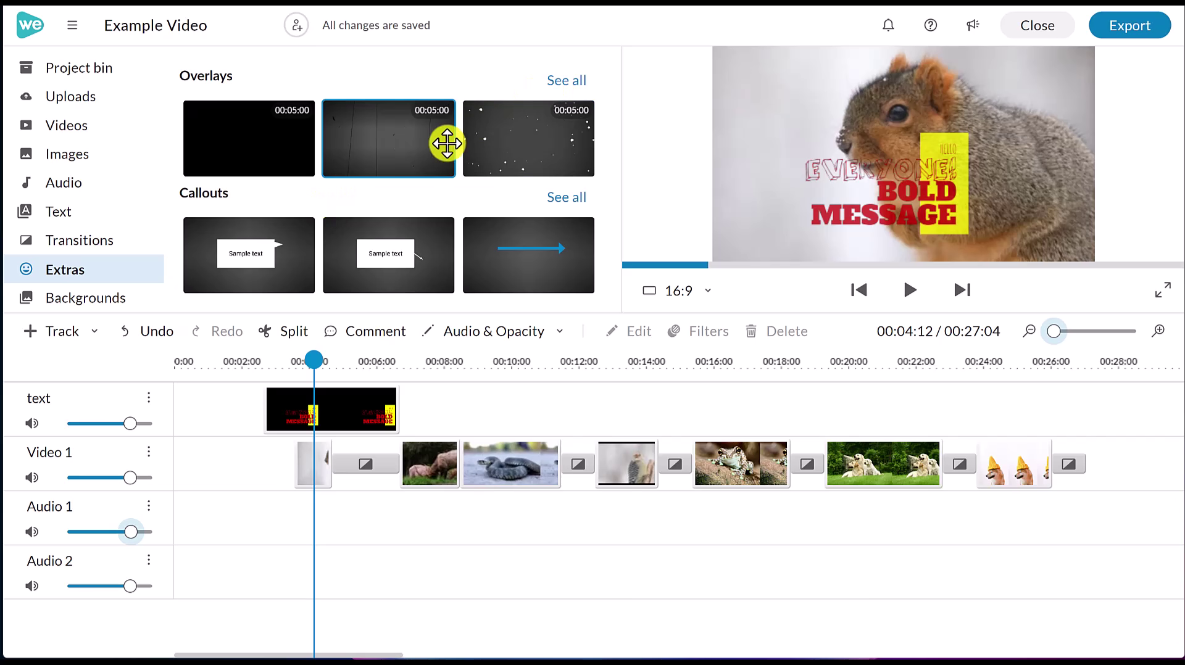
left_click(565, 199)
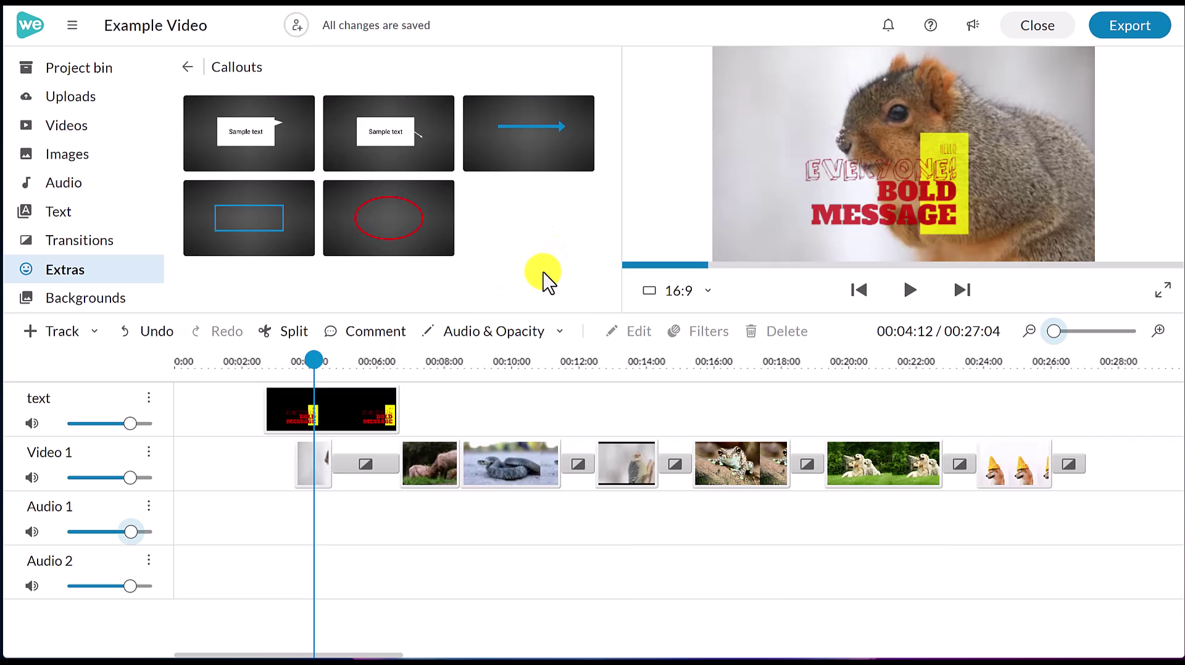
left_click_drag(313, 359, 484, 364)
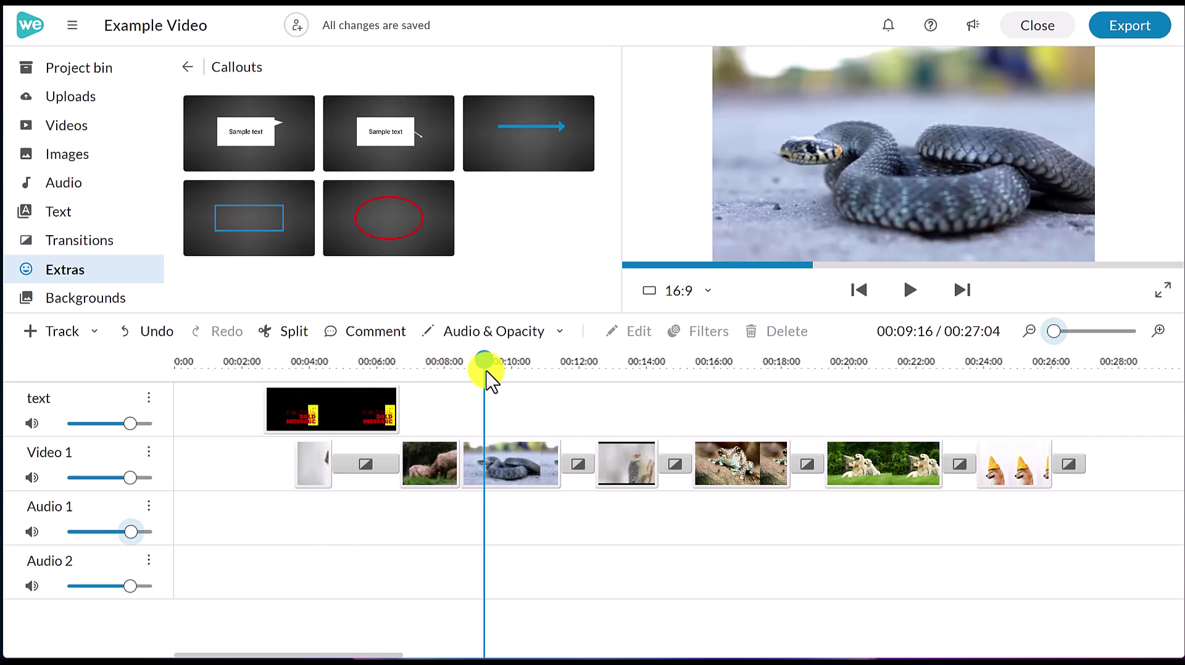
left_click_drag(529, 141, 471, 402)
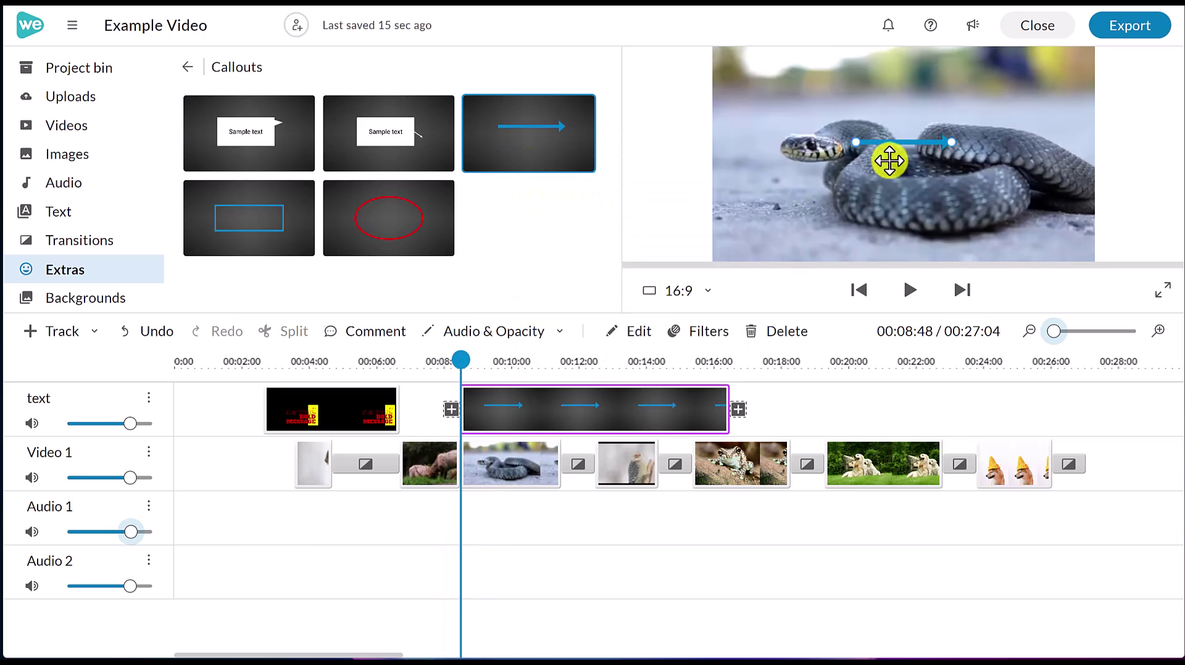
left_click_drag(910, 146, 813, 157)
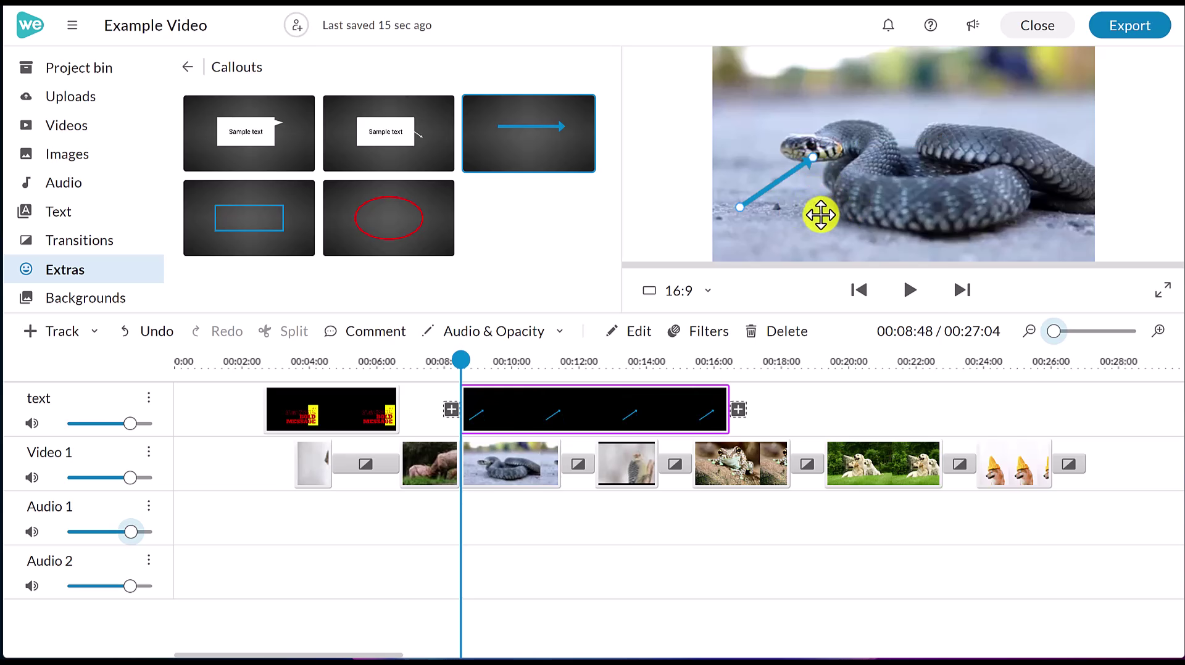
Step: Play the snake clip through to the transition to preview the arrow callout
left_click(757, 300)
key("space")
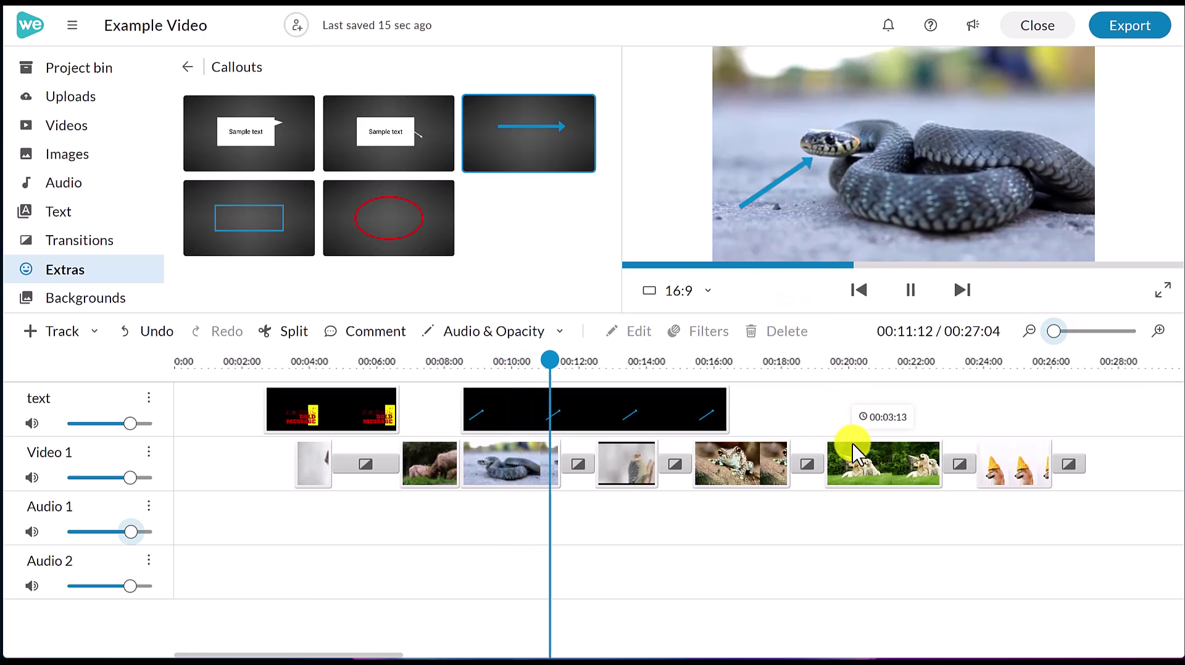
key("space")
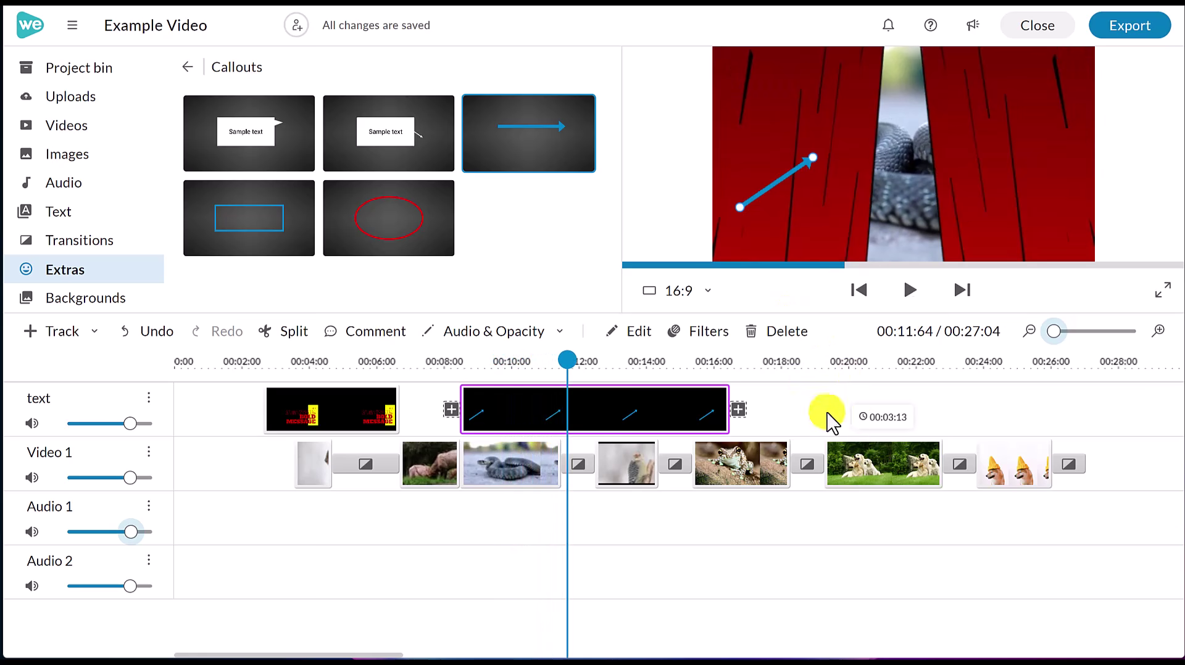
Step: Place the purple particle animated background at the start of Video 1, shifting the video clips and the arrow callout later to make room
left_click(183, 66)
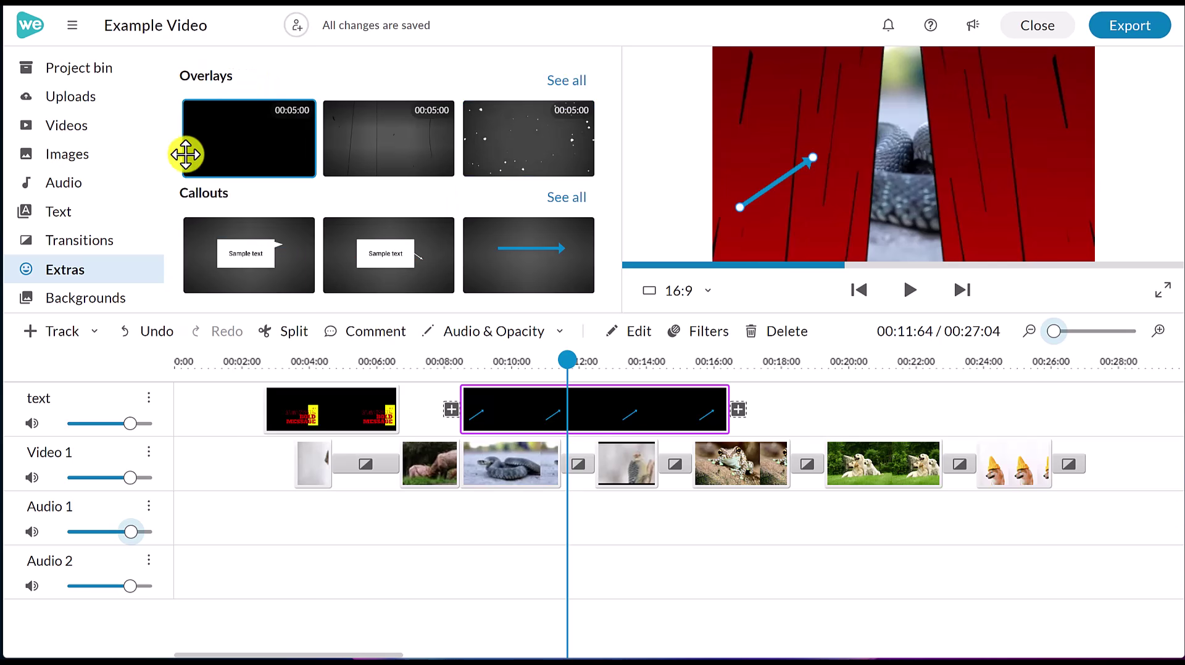
left_click(102, 299)
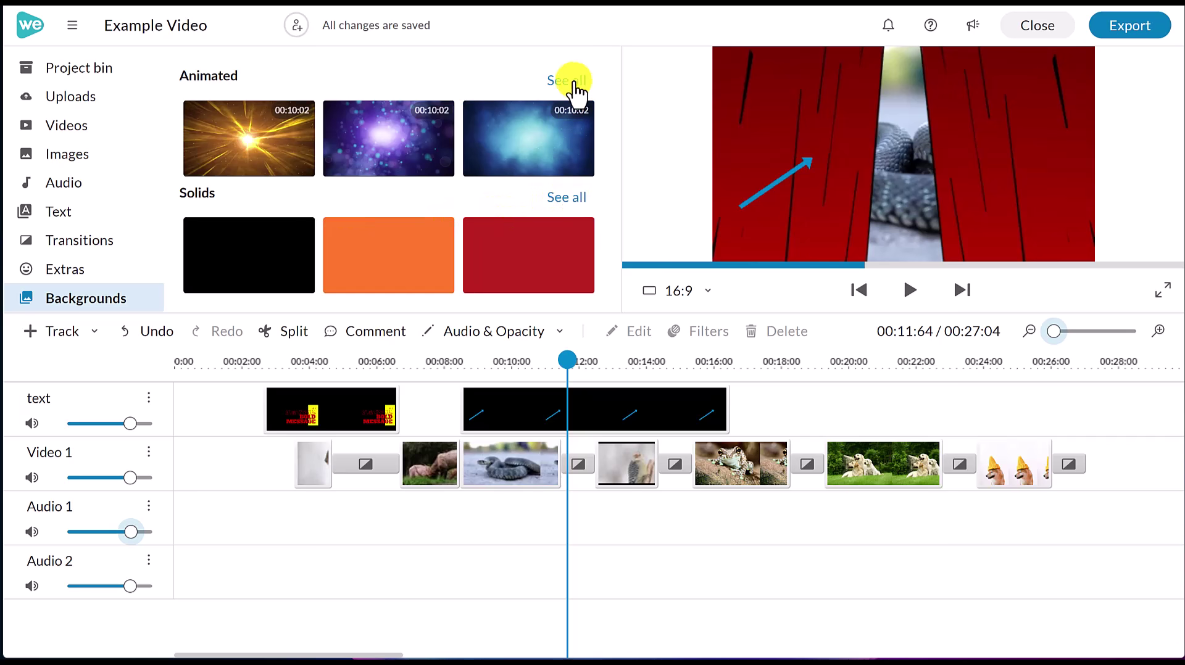
left_click_drag(379, 148, 201, 473)
left_click_drag(398, 463, 820, 481)
left_click_drag(489, 405, 781, 410)
left_click_drag(397, 158, 185, 470)
Step: Position the title over the purple animated background and play the timeline to preview them together
key("space")
left_click_drag(638, 415, 322, 416)
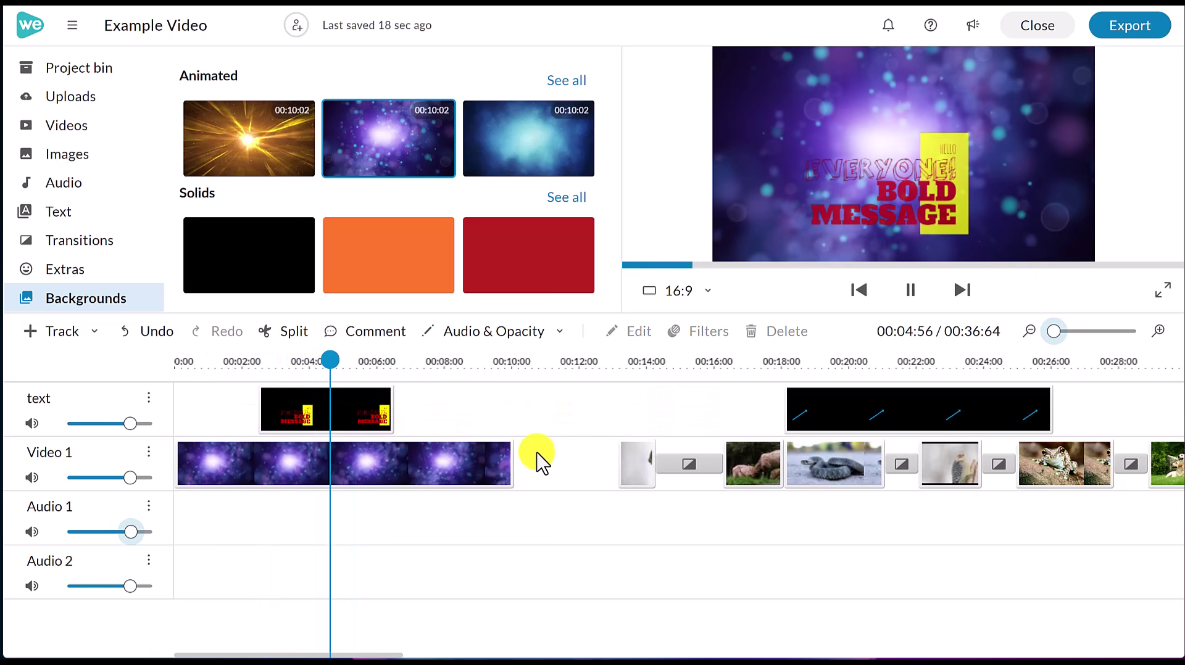
key("space")
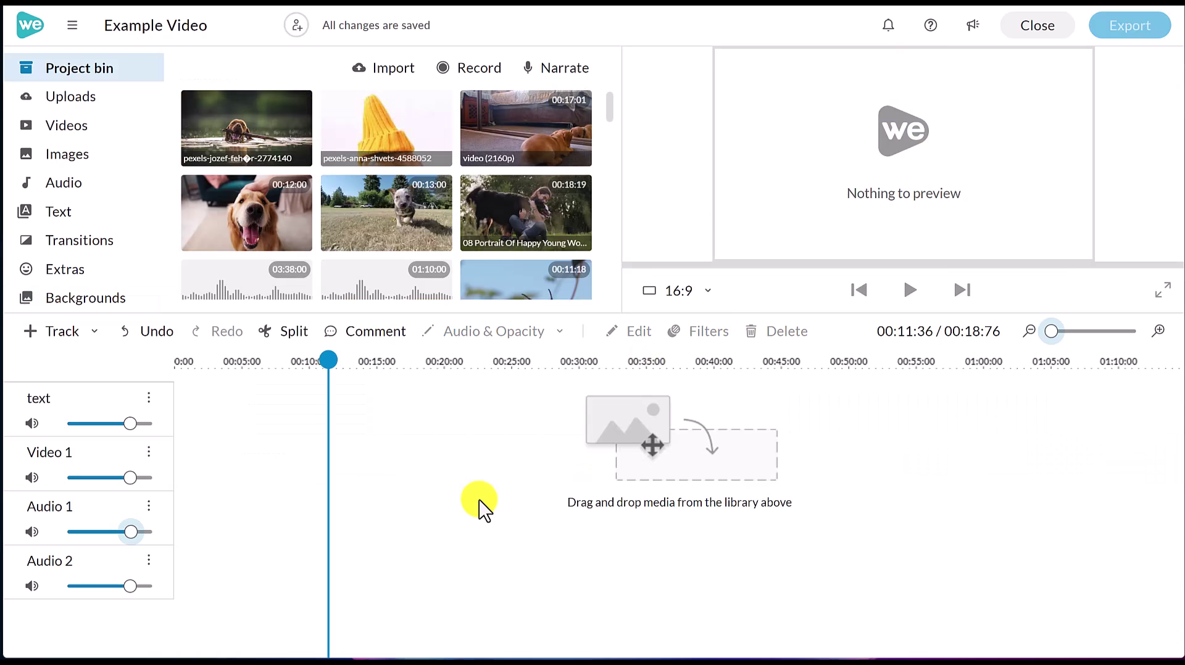
Step: Place the video (2160p) puppy clip at the start of the emptied Video 1 track, followed by the 08 Portrait Of Happy Young clip
left_click_drag(518, 123, 181, 463)
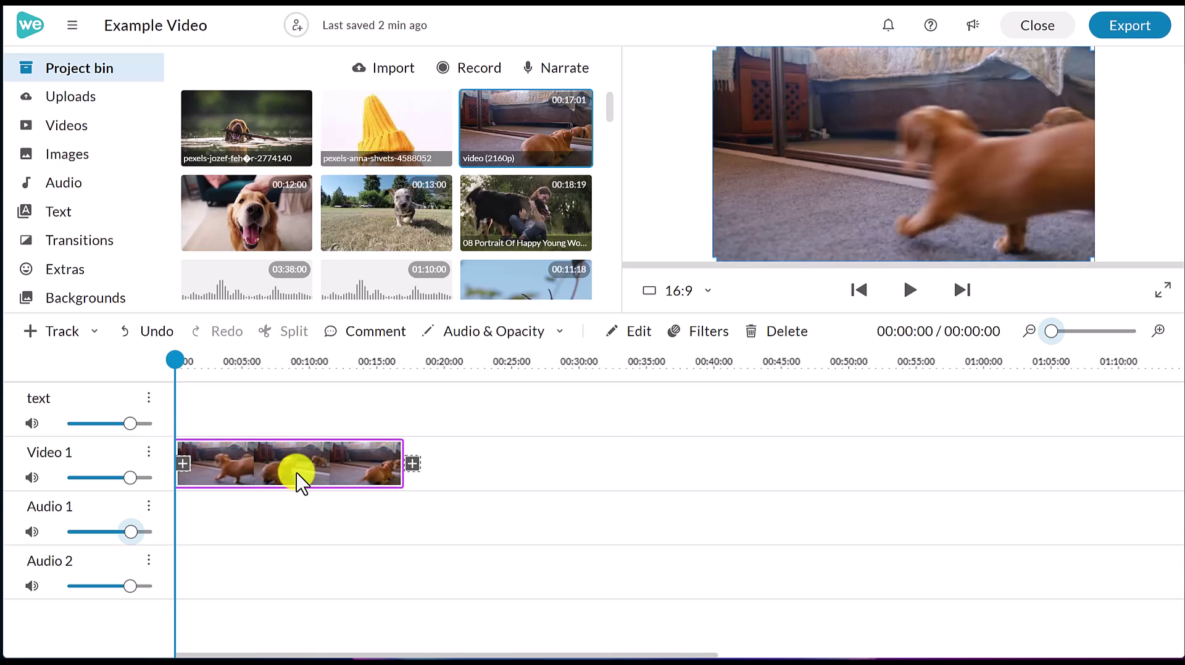
left_click_drag(506, 212, 410, 472)
Step: Browse the filter categories for the puppy clip and apply the Mono 12 filter to that clip only
left_click(321, 478)
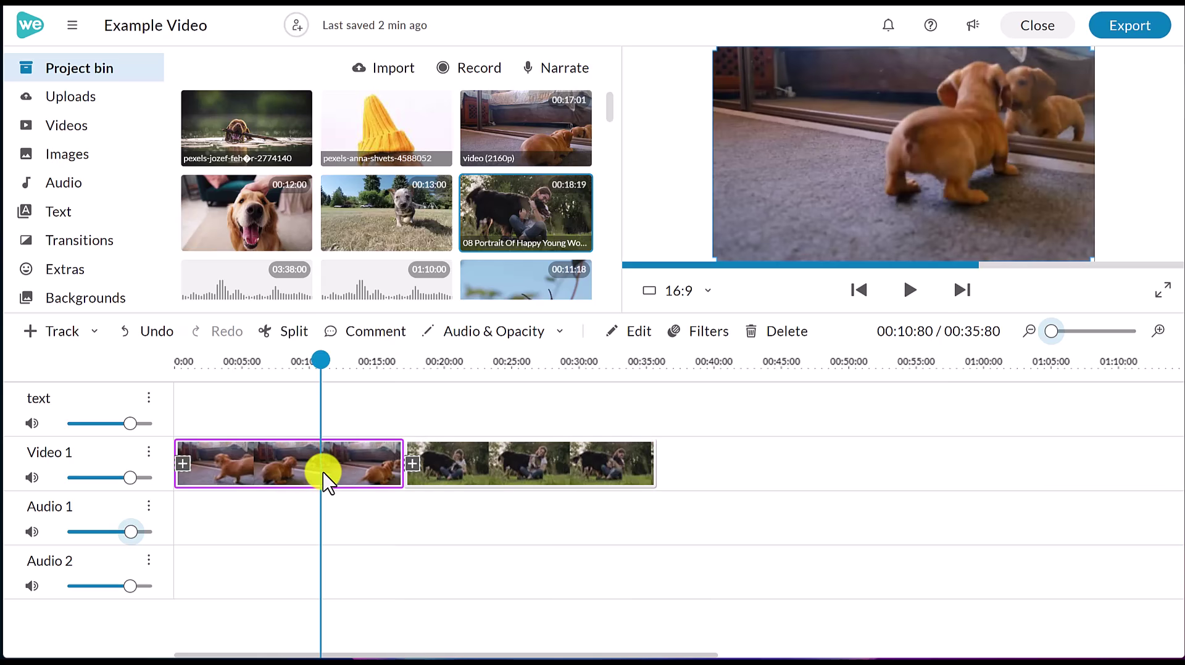
left_click(718, 353)
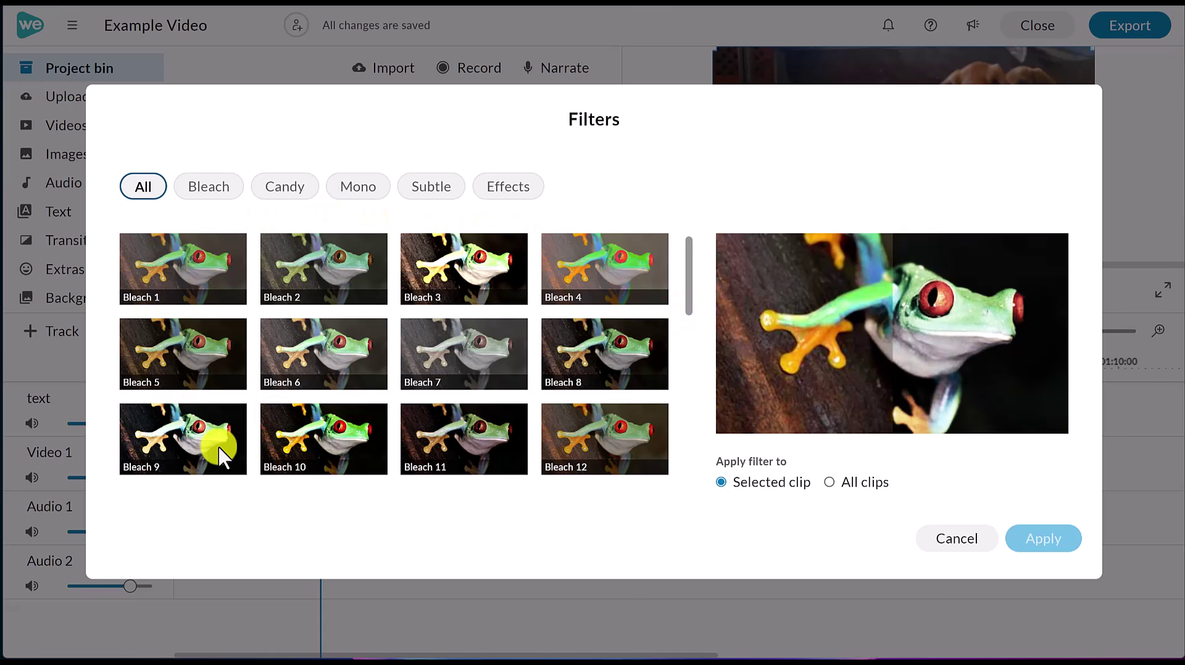
left_click(210, 188)
left_click(298, 195)
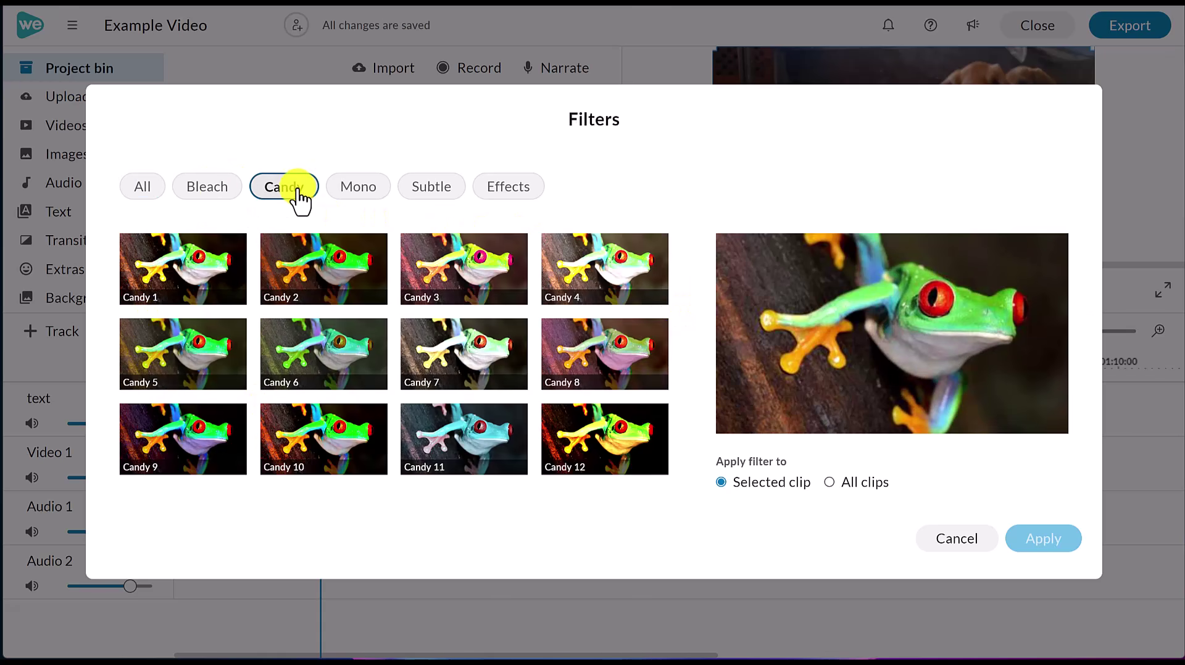
left_click(357, 196)
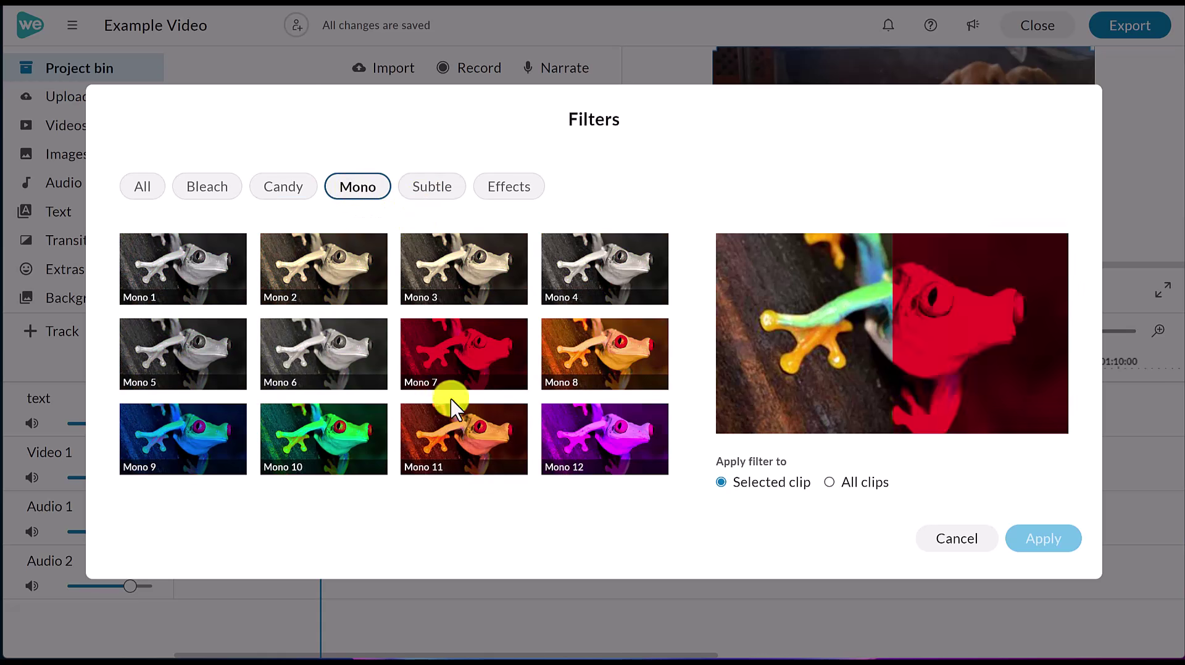
left_click(589, 443)
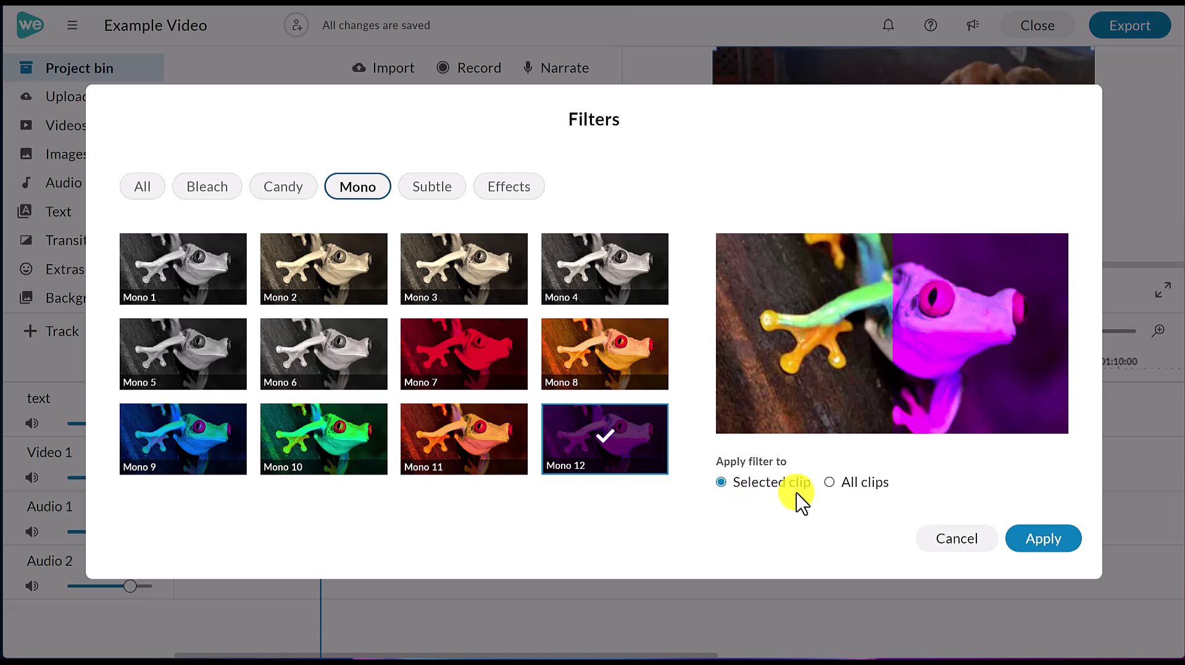
left_click(1038, 542)
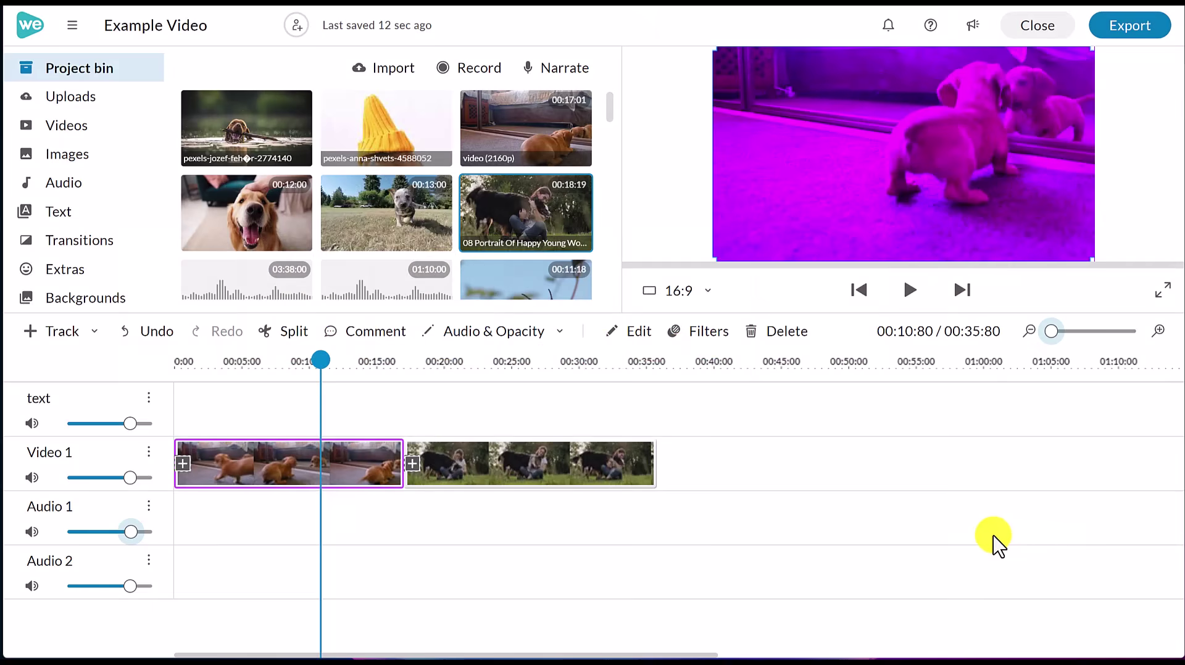
Step: Play the puppy clip to preview its purple filter
left_click(994, 537)
key("space")
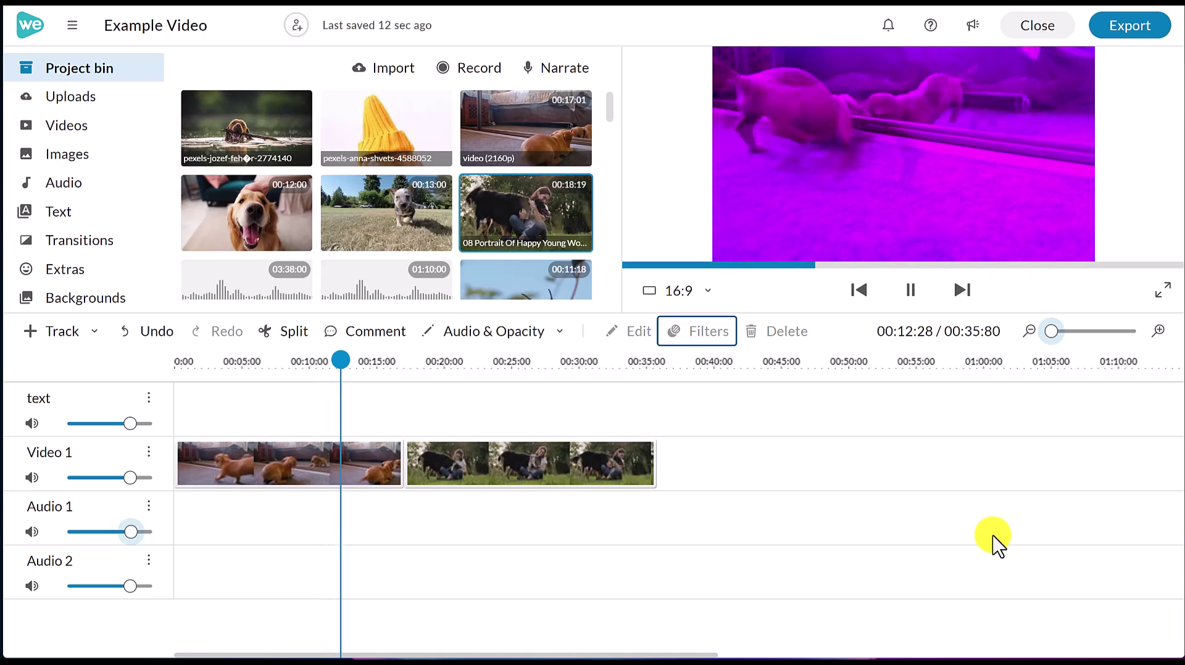
key("space")
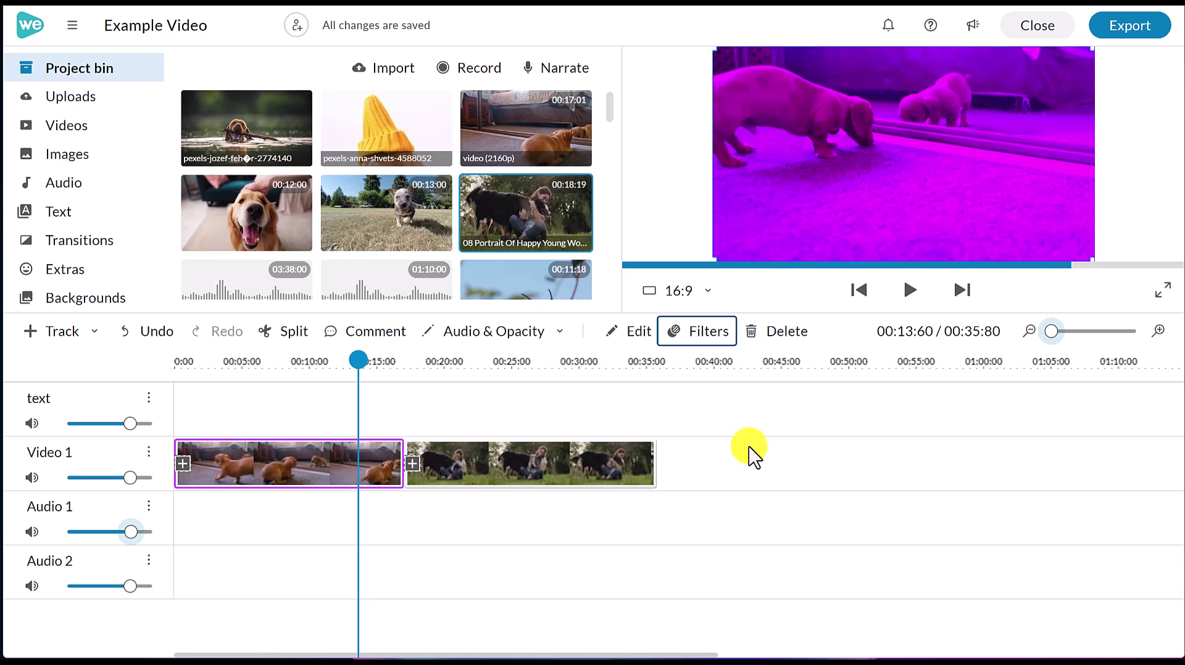
Step: Import the basketball.png image from the computer into the project
left_click(394, 73)
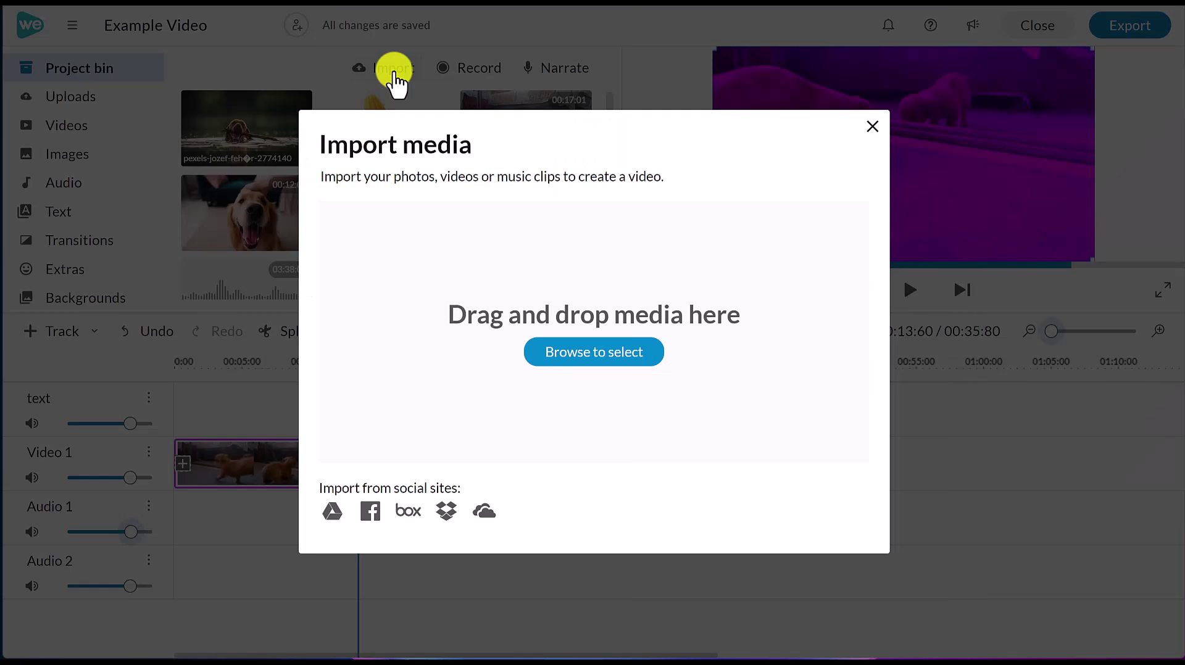
left_click(593, 352)
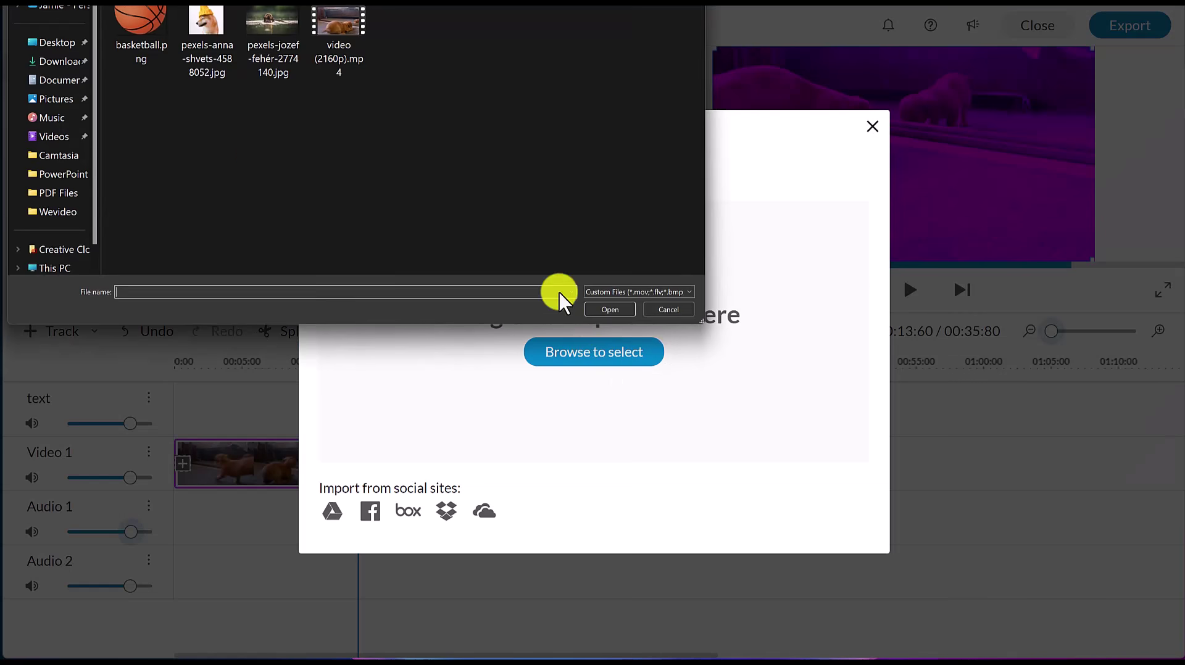
double_click(143, 34)
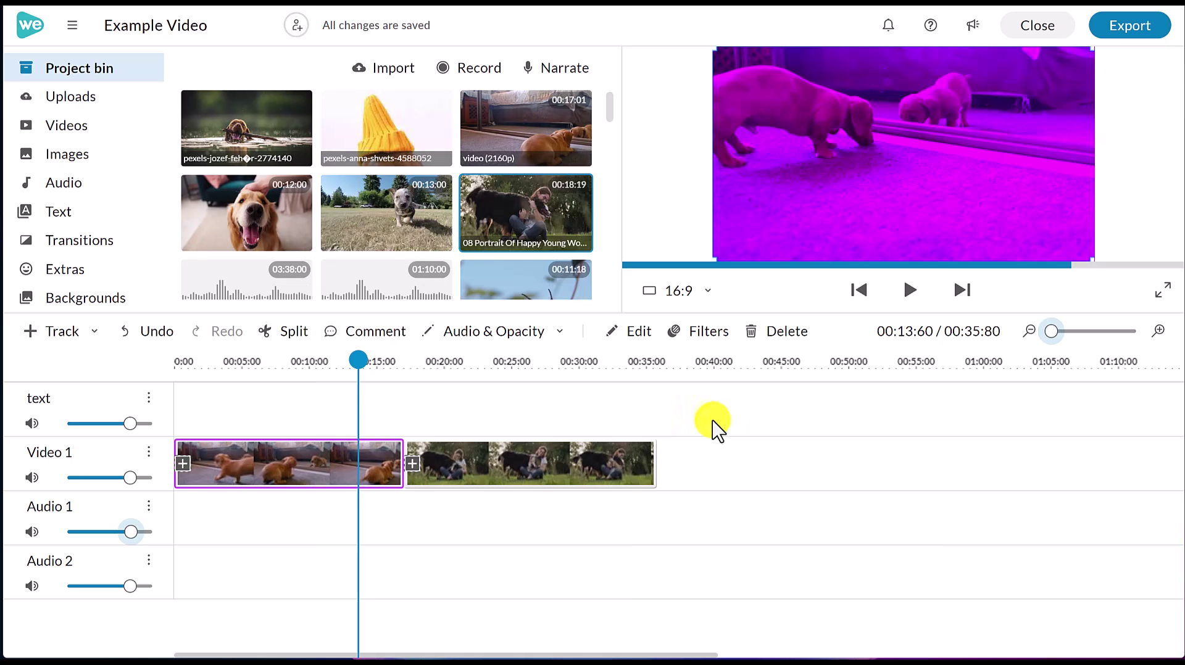
Step: Place the basketball image on the text track above the clip of the woman and dog, and play that section
scroll(475, 219, "down", 5)
scroll(476, 228, "down", 1)
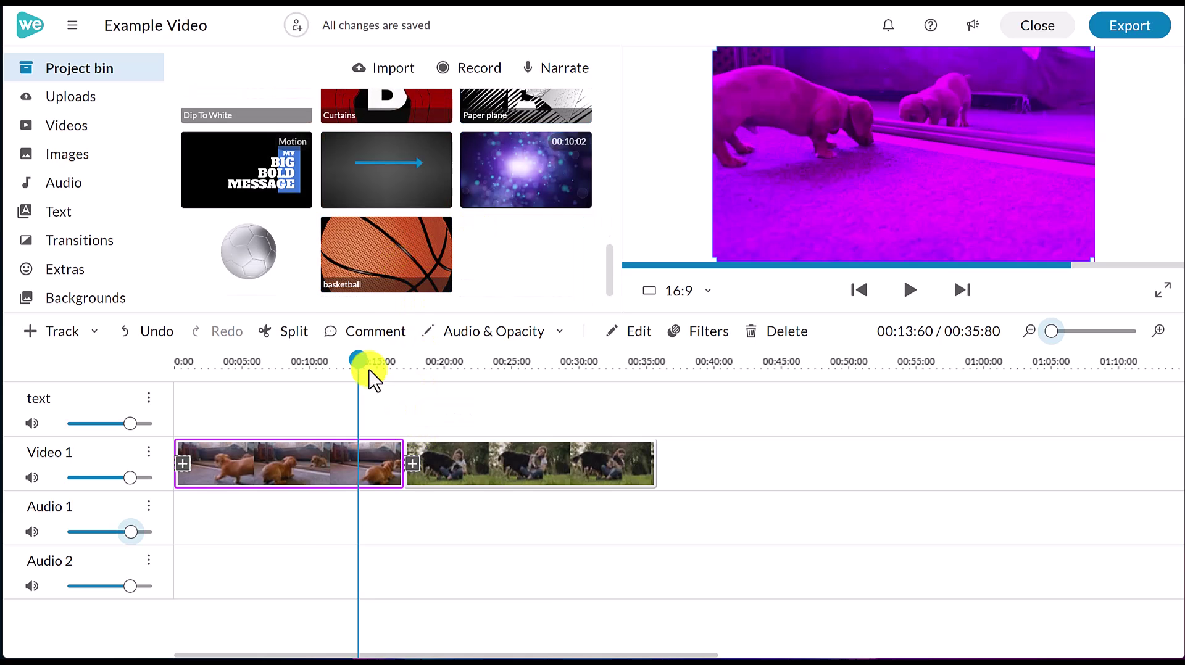
left_click_drag(363, 377, 437, 382)
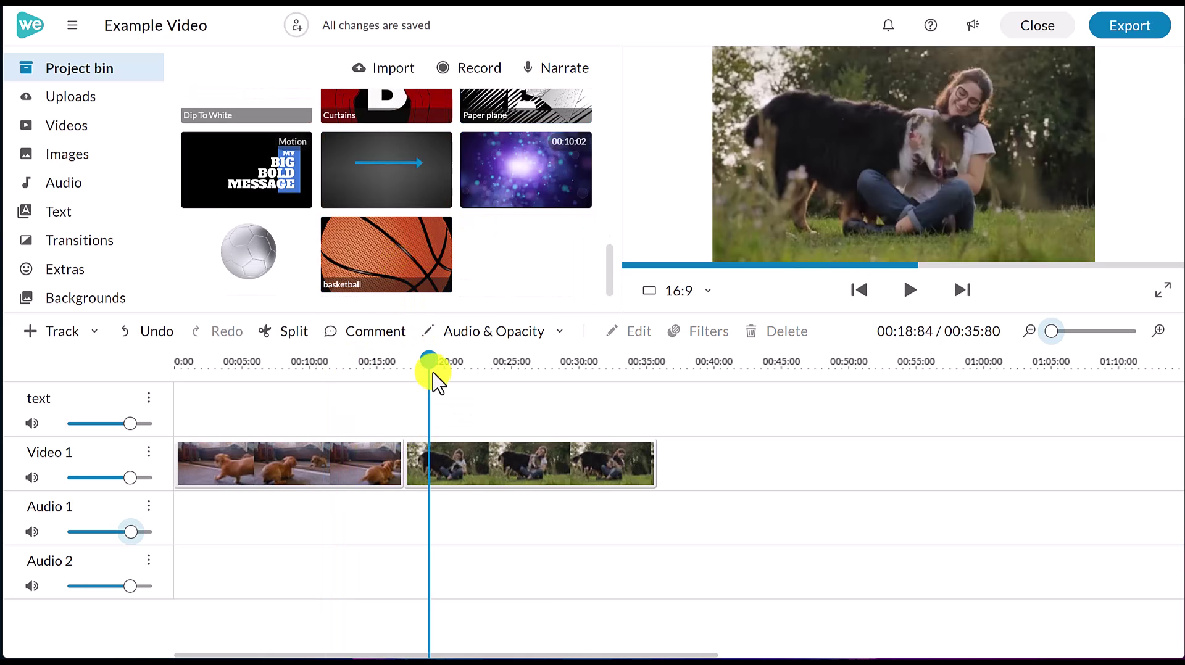
left_click_drag(385, 253, 491, 426)
left_click_drag(468, 360, 450, 360)
key("space")
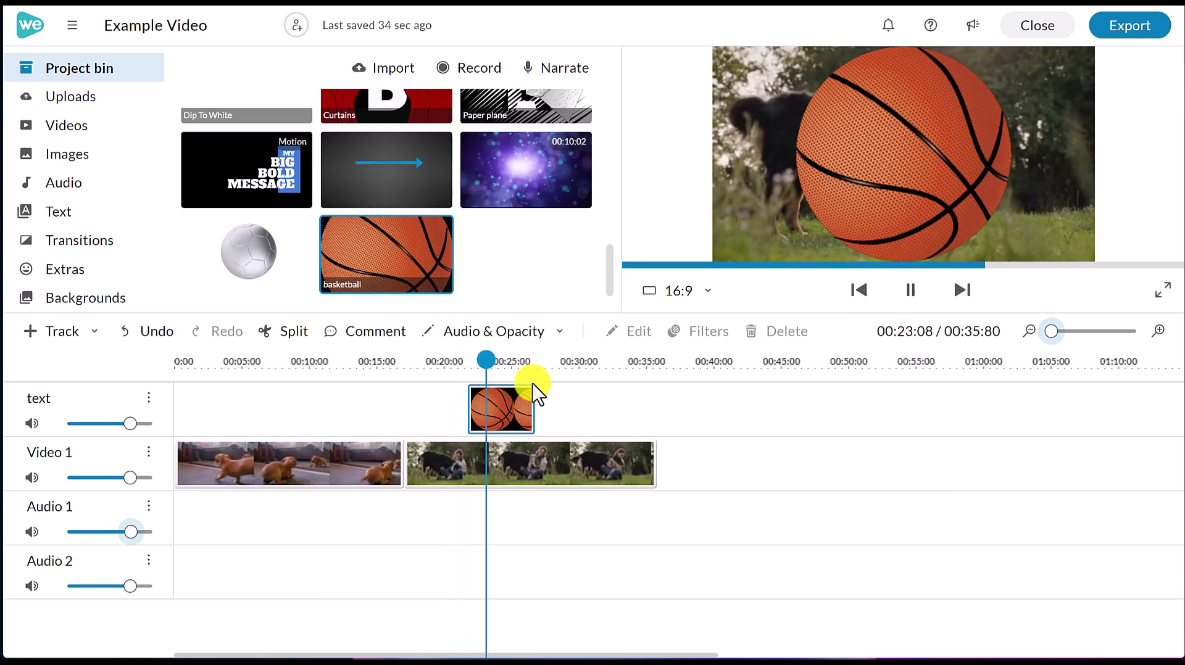
Step: Set the basketball's animation start to scale 0.43 and move it past the frame's right edge, at about x 1918, y 571
left_click(532, 390)
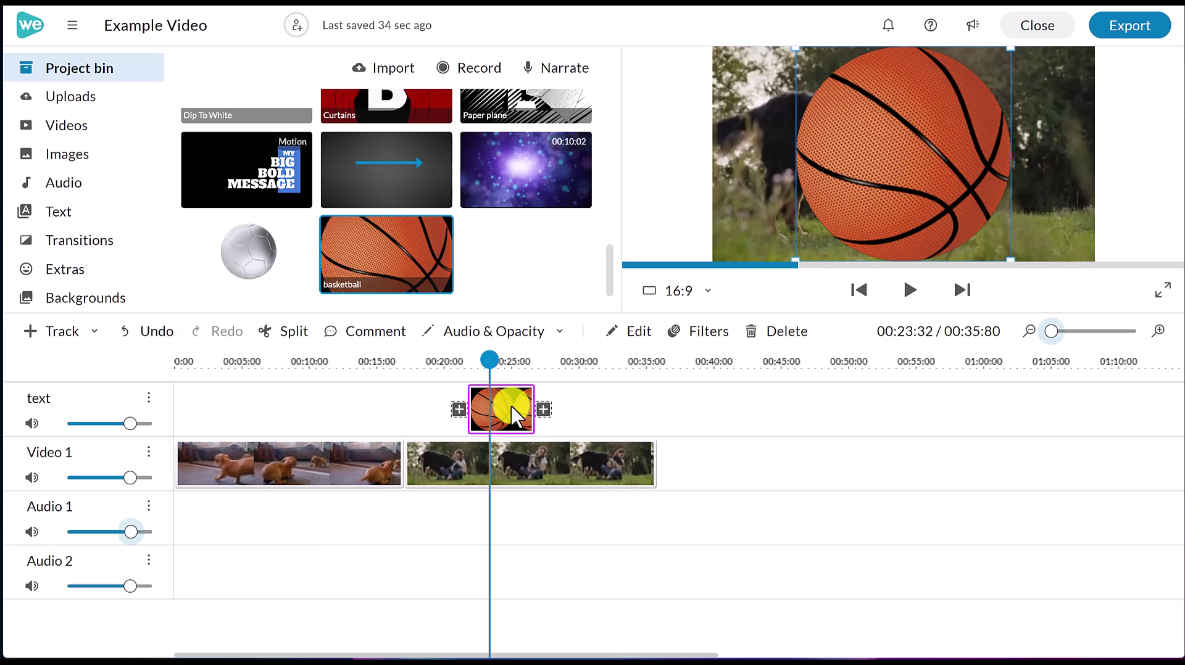
double_click(521, 411)
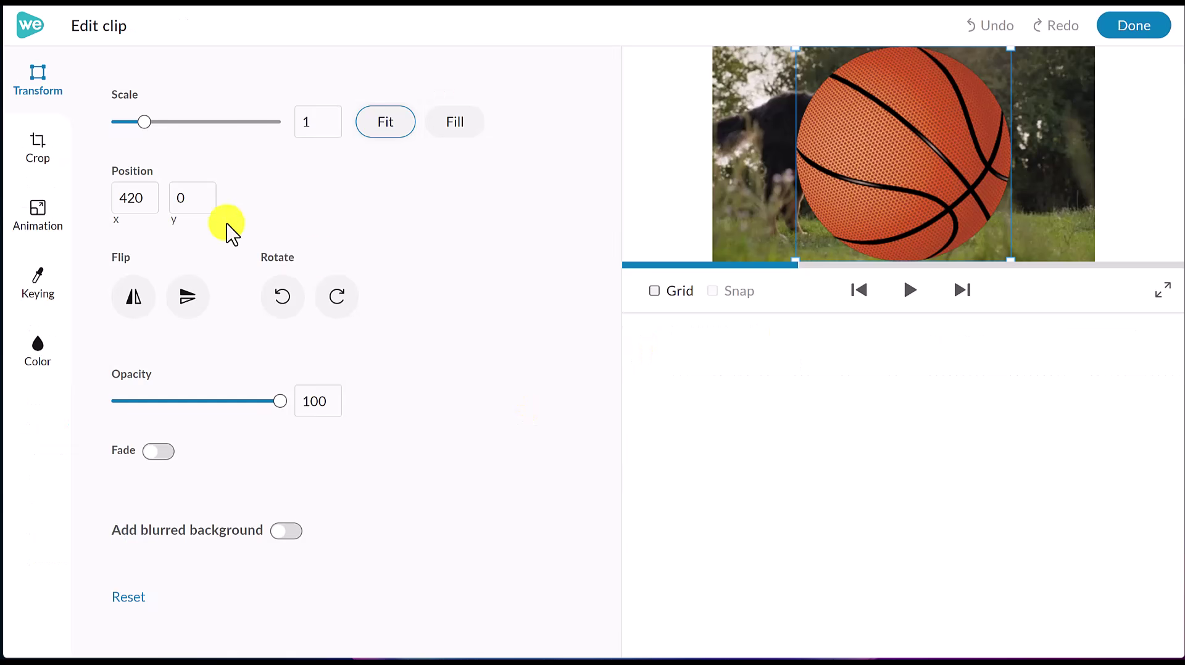
left_click(49, 222)
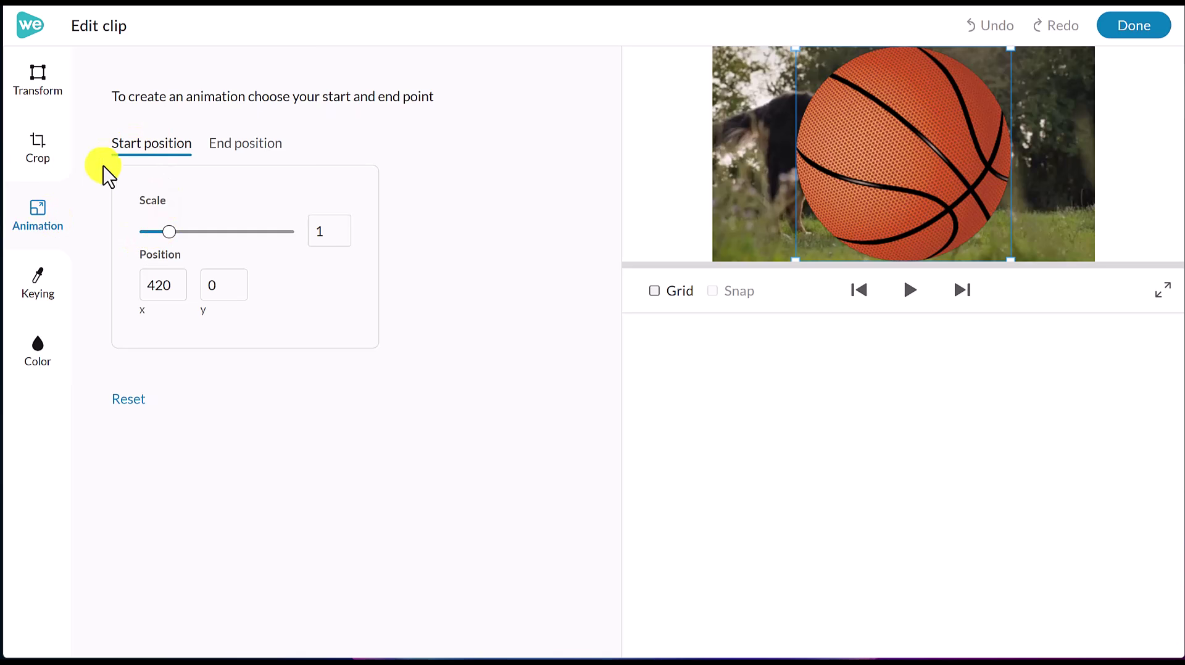
left_click_drag(168, 233, 151, 233)
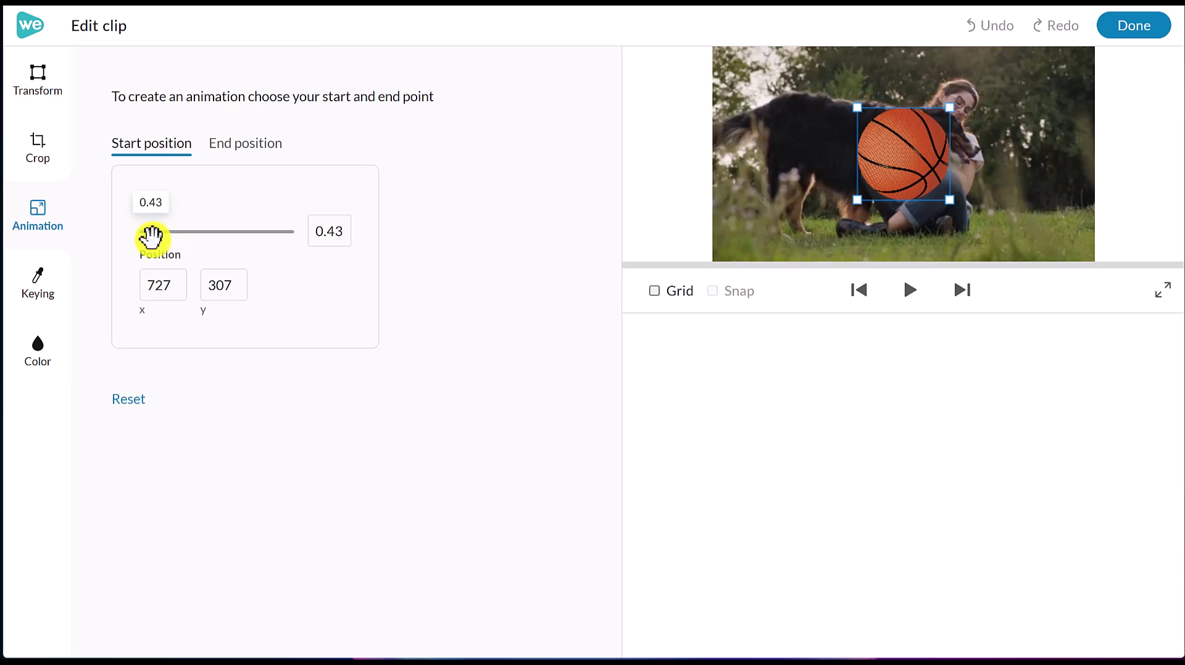
left_click_drag(844, 201, 1131, 244)
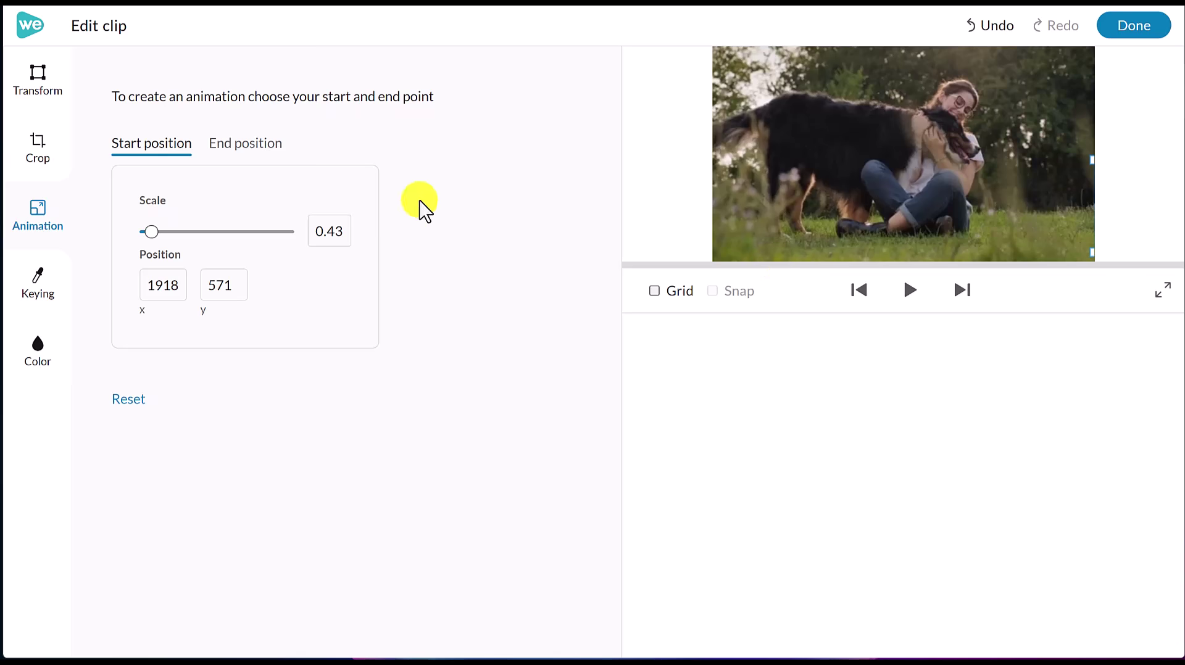
Step: Set the basketball's animation end to scale 0.46 past the frame's left edge, about x -501, y 557, and finish editing the clip
left_click(262, 148)
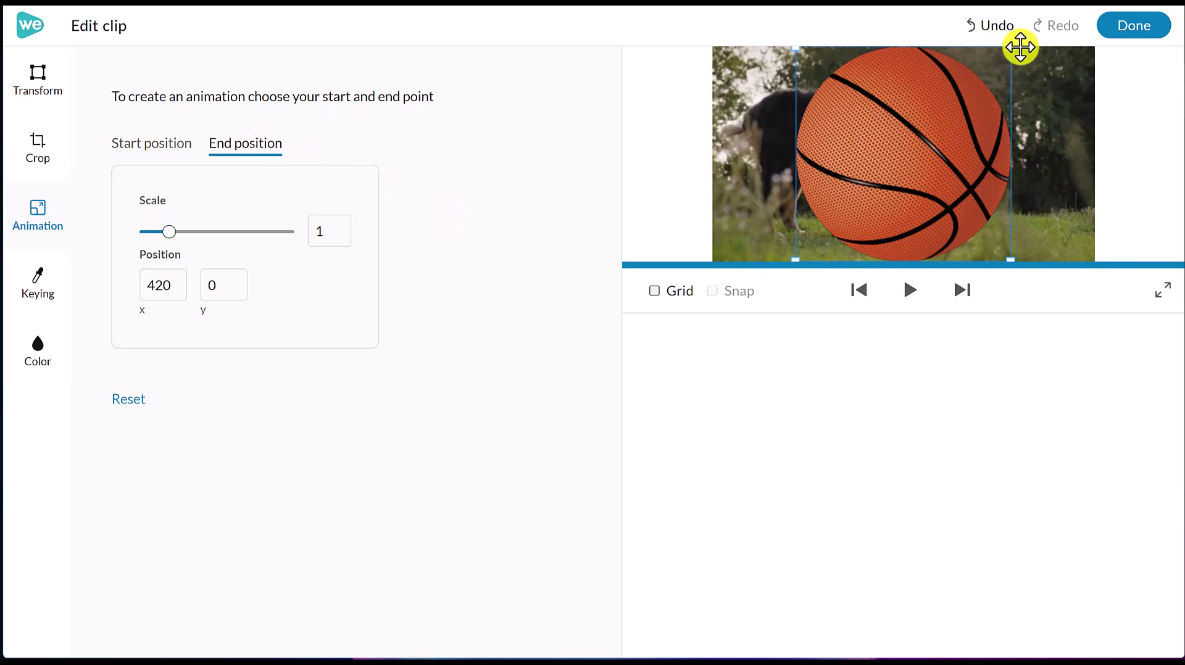
left_click_drag(1010, 48, 953, 104)
left_click_drag(903, 157, 666, 219)
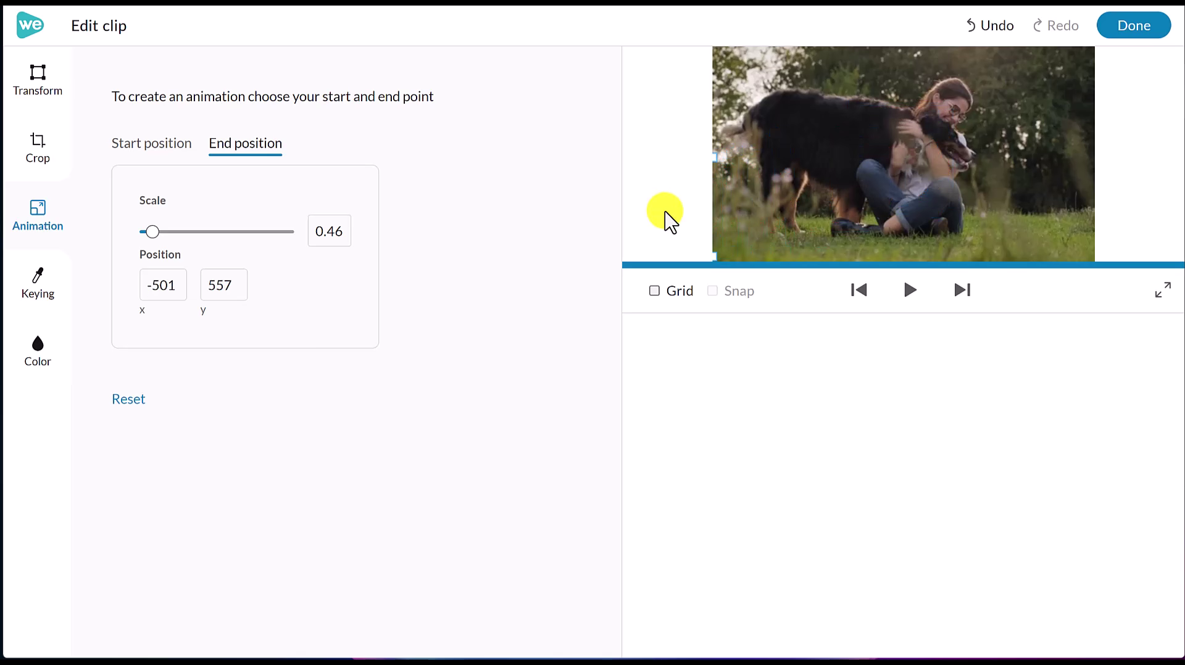
left_click(1131, 31)
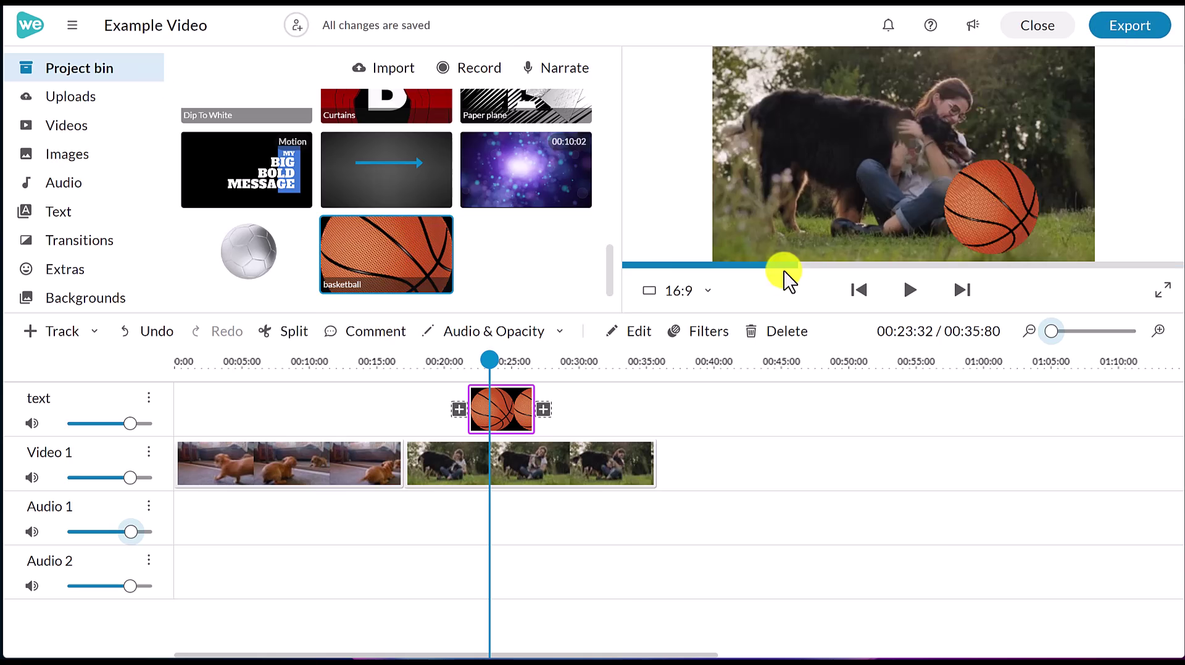
Step: Play the timeline from just before the basketball clip to preview its movement across the frame
left_click_drag(492, 361, 466, 368)
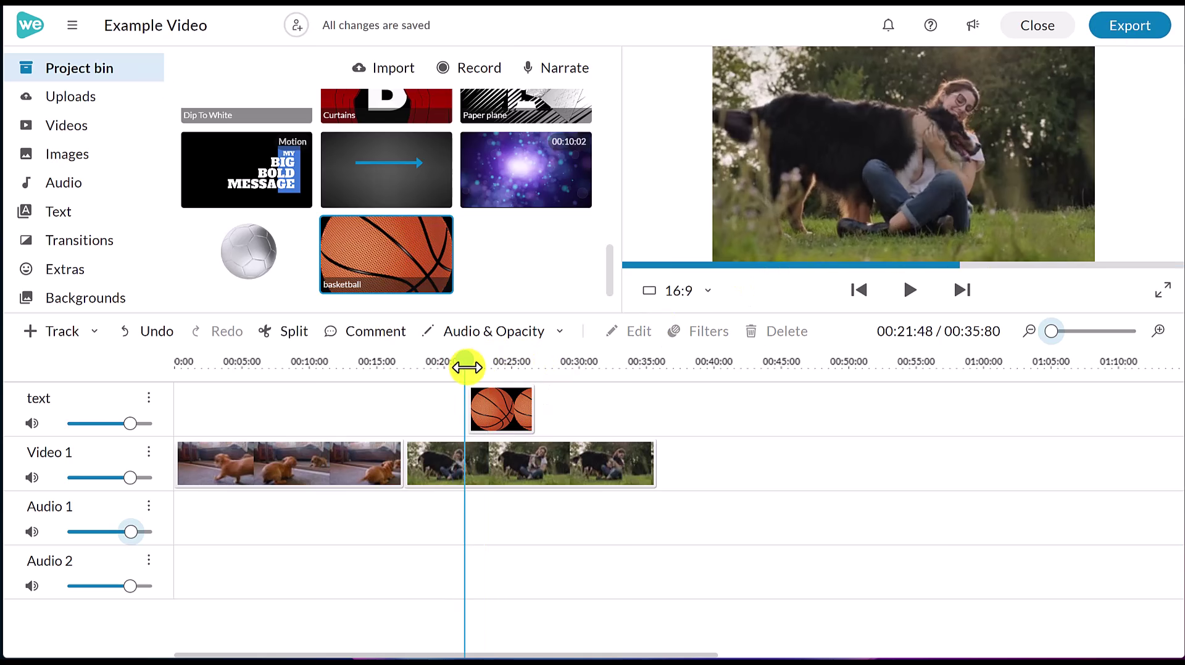
left_click(911, 291)
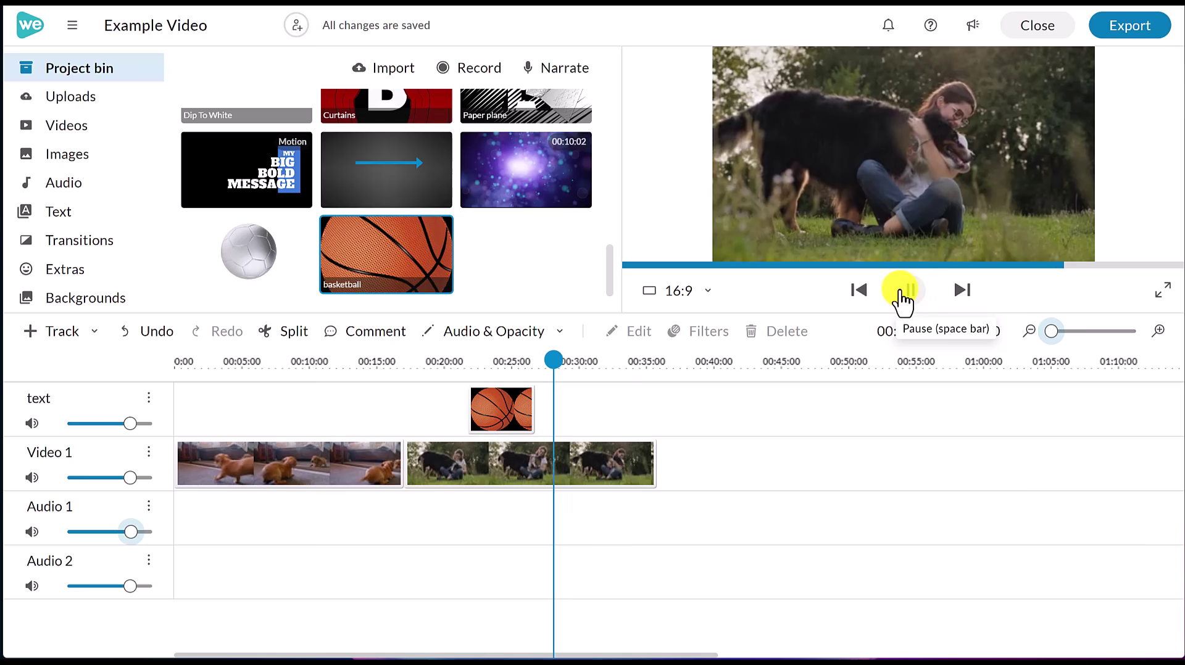
left_click(902, 299)
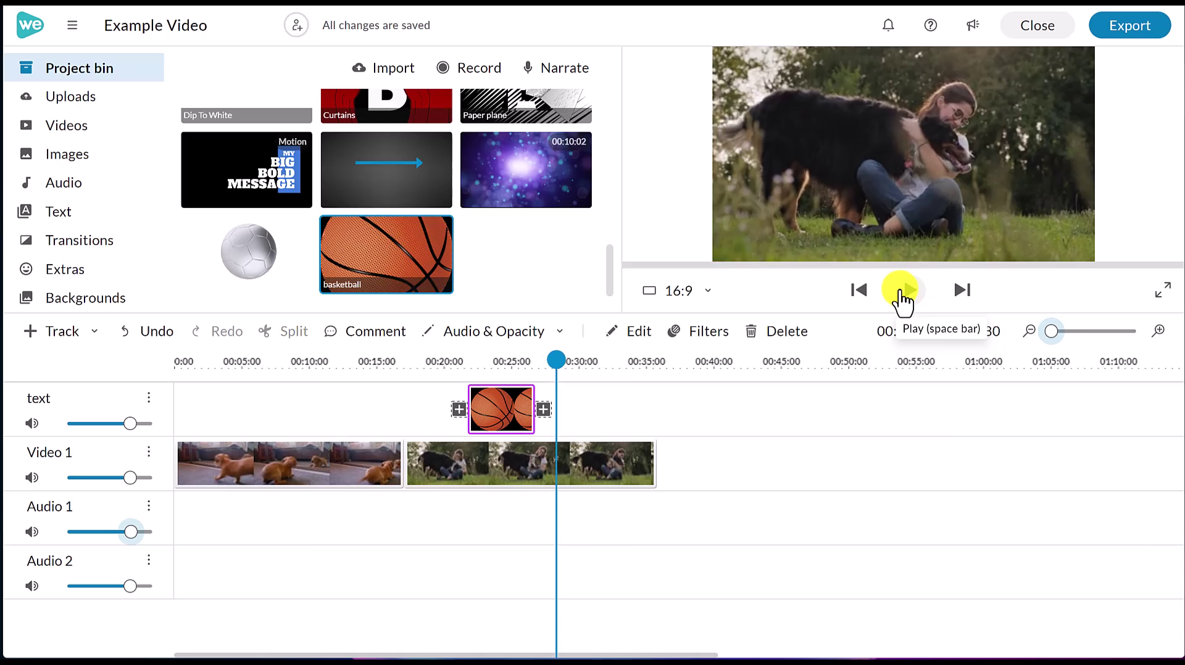
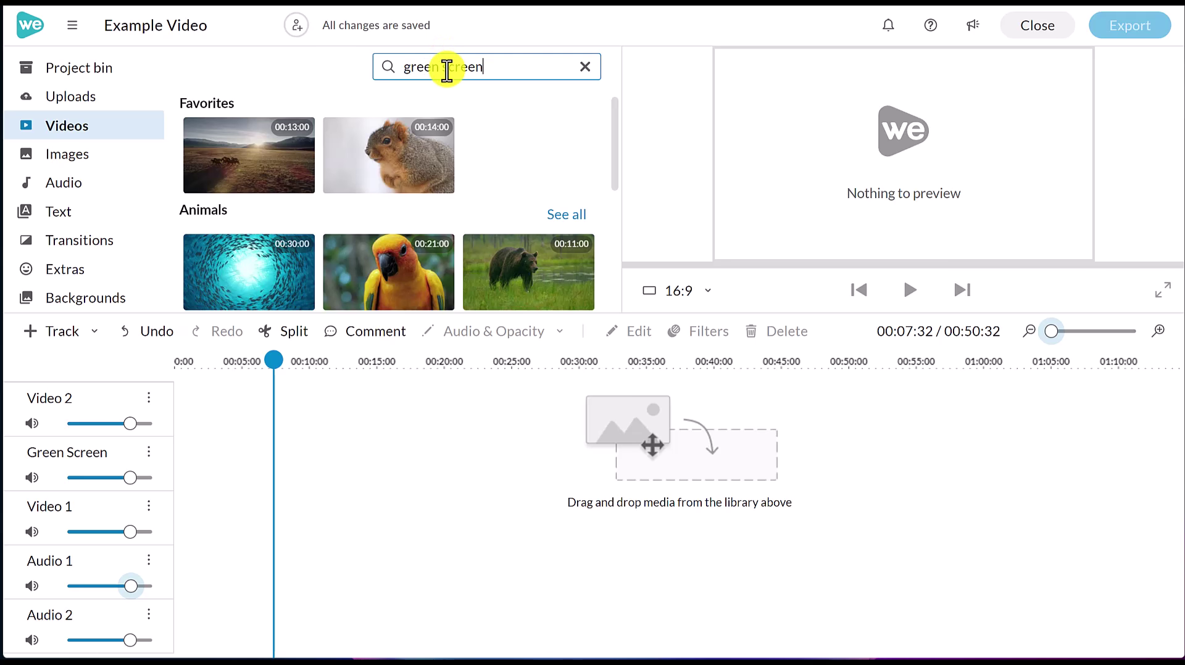
Step: Search the stock videos for green screen and place the 6-second dinosaur clip on the Green Screen track, starting at about 6 seconds
type("n")
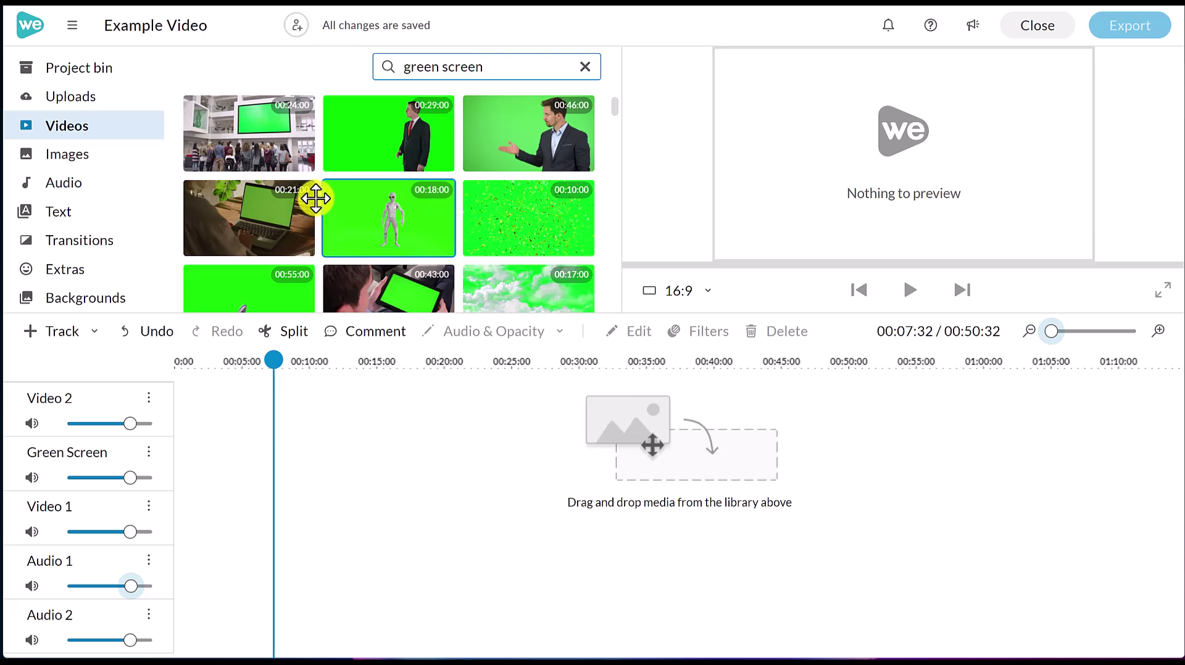
scroll(309, 179, "down", 3)
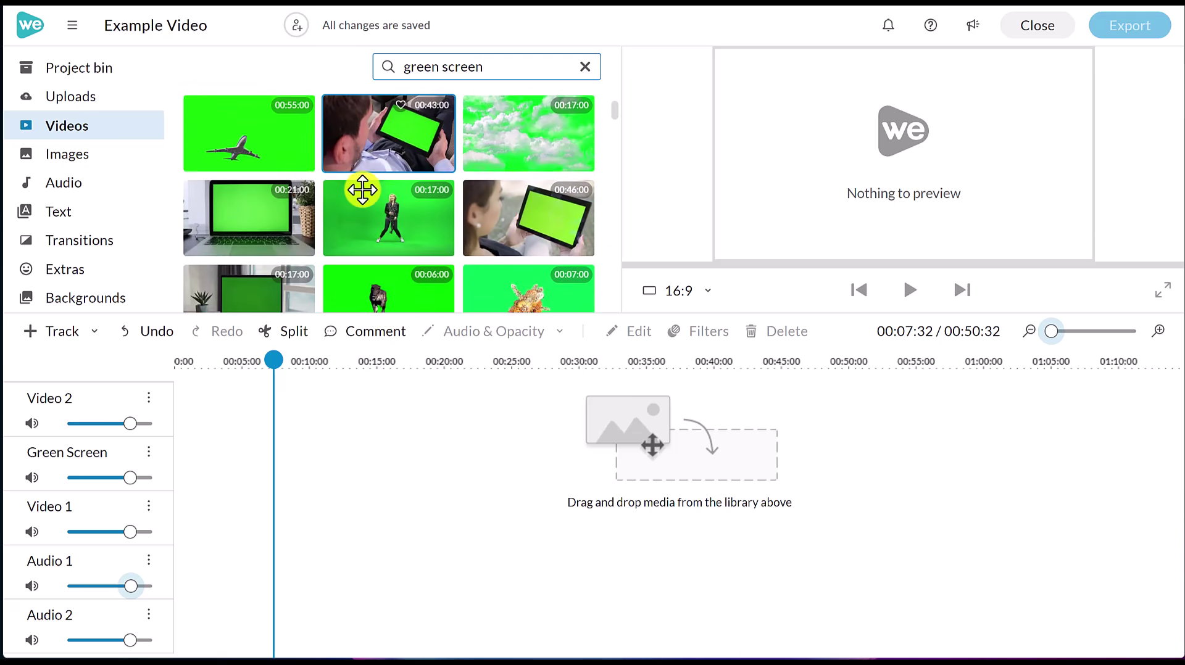
scroll(362, 190, "down", 3)
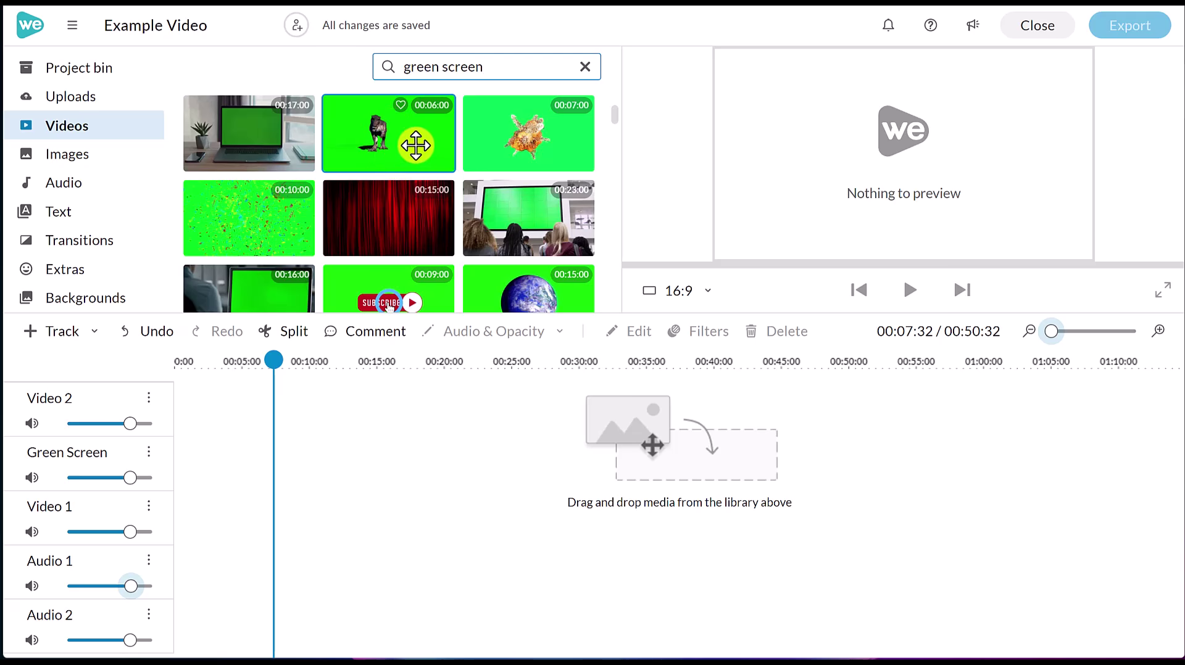
left_click_drag(394, 141, 191, 471)
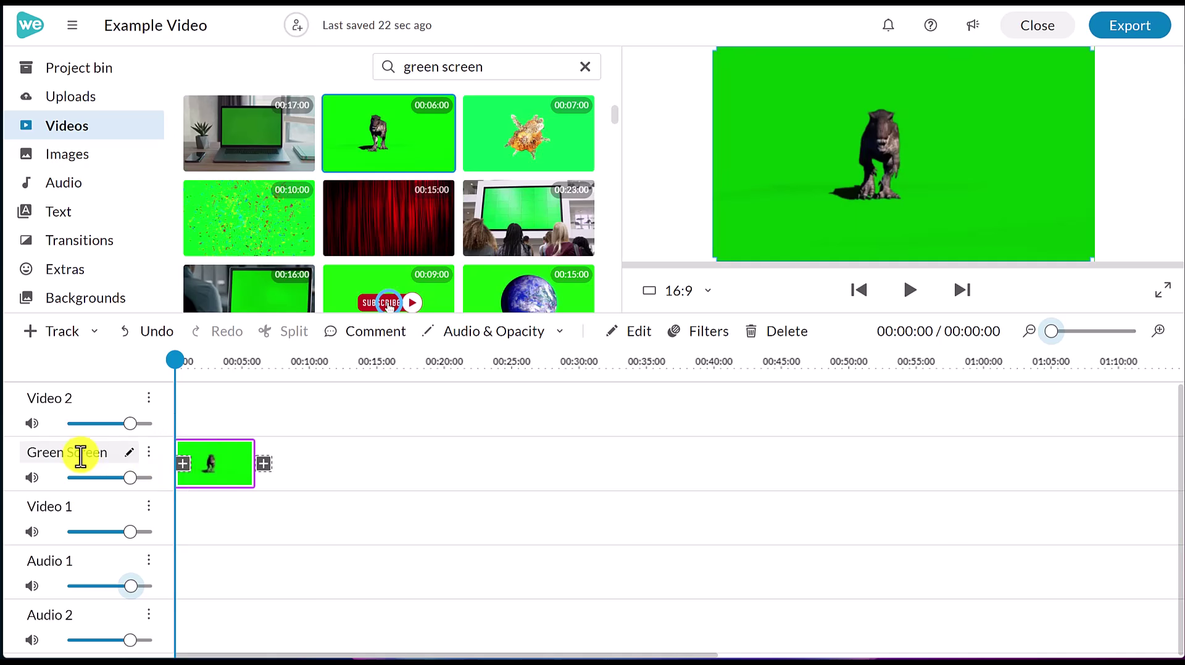
left_click_drag(222, 476, 306, 478)
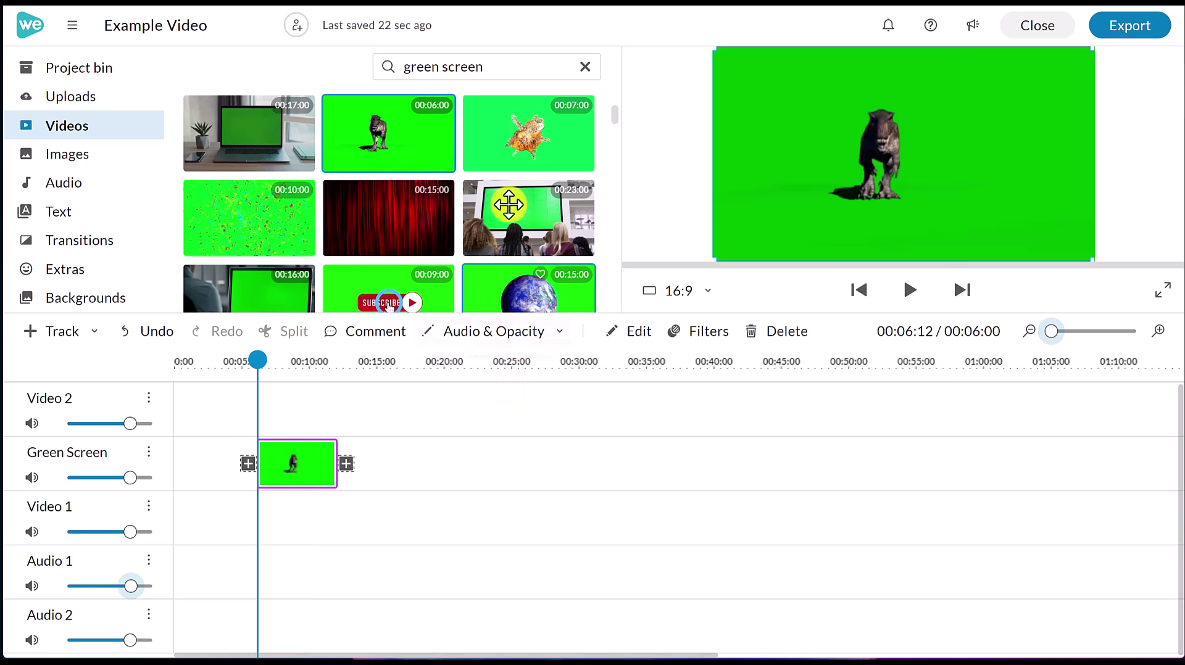
Step: Search the stock videos for beach and place the 30-second beach clip on Video 1 beneath the dinosaur, starting at about 2 seconds
left_click_drag(487, 67, 382, 67)
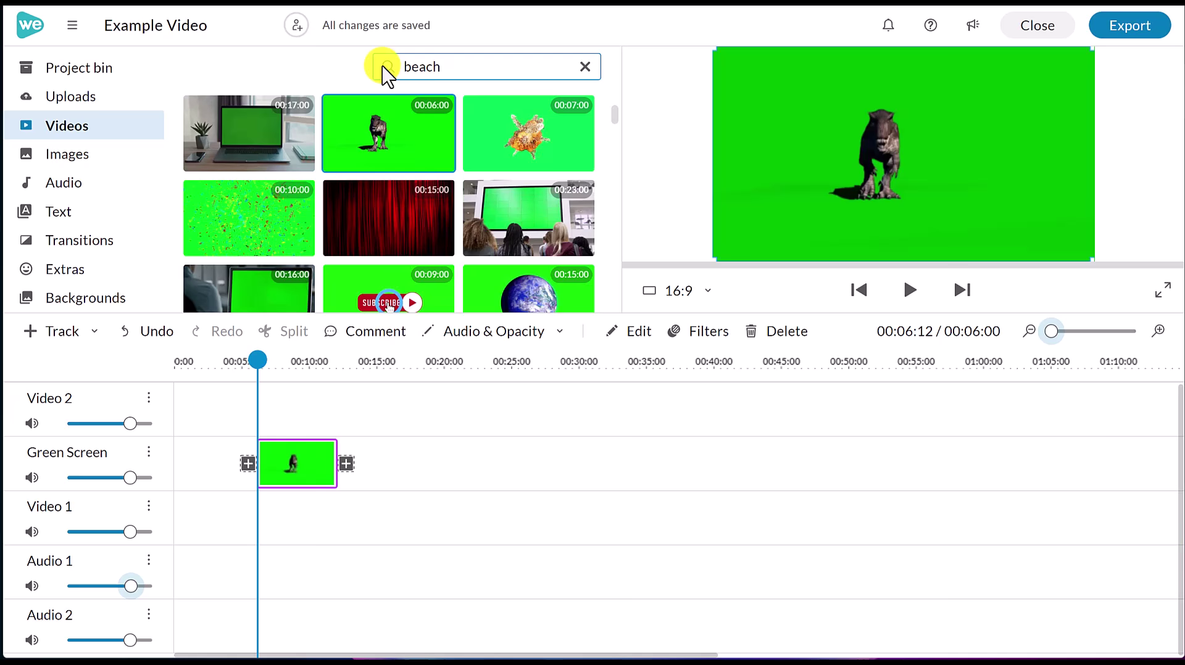
key("Return")
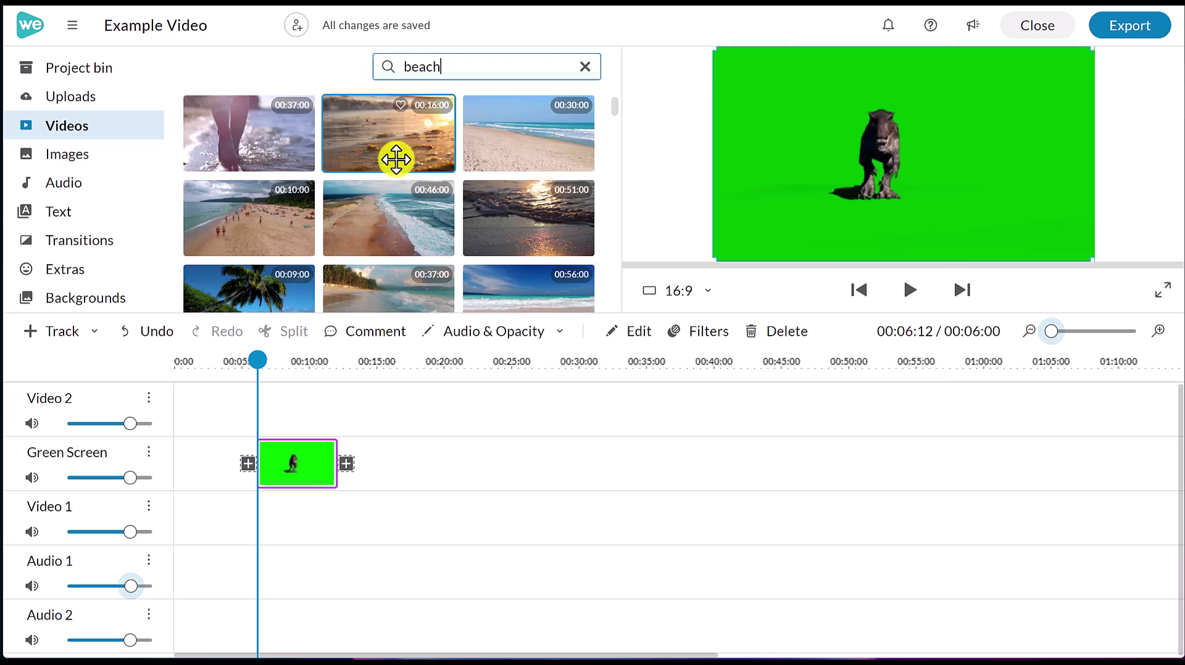
left_click_drag(511, 147, 222, 518)
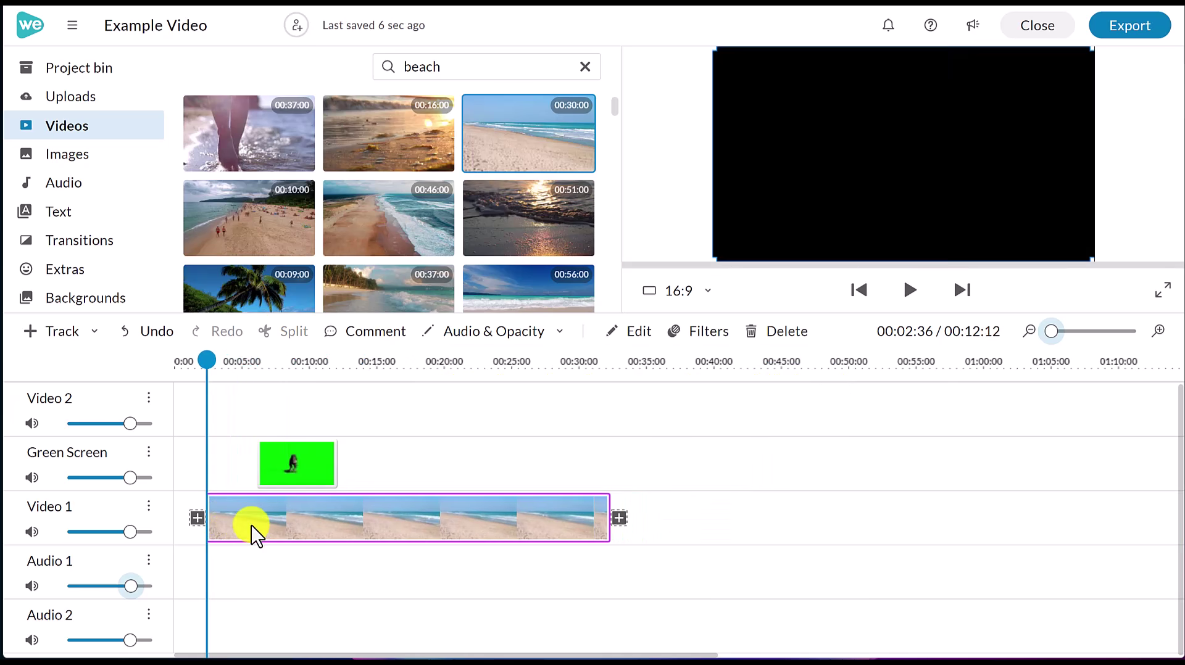
Step: Play the timeline from just before the dinosaur clip to check how it covers the beach footage
left_click_drag(207, 360, 252, 376)
key("space")
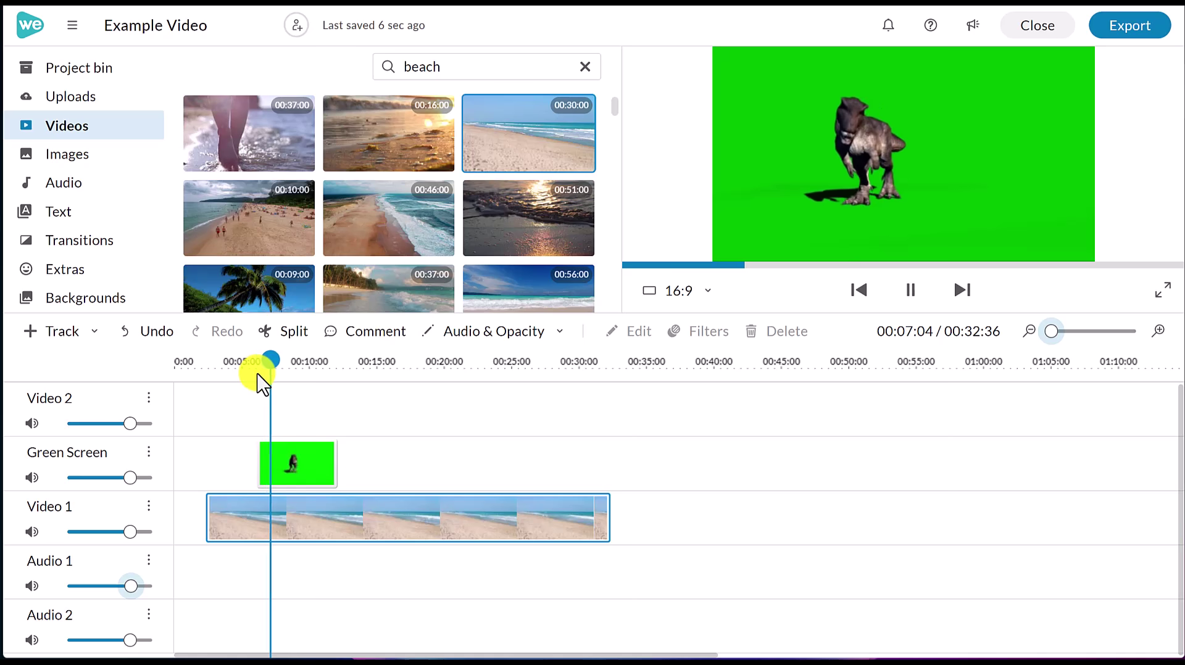
key("space")
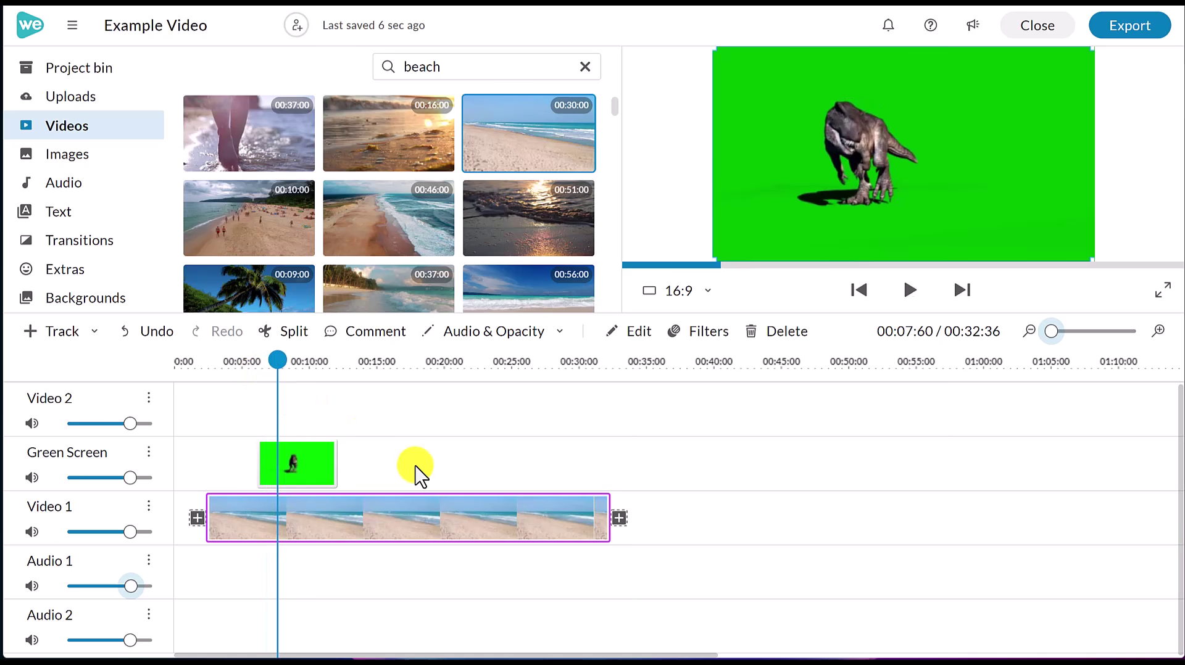
Step: Key out the green background (00b700) of the dinosaur clip using color keying
left_click(312, 472)
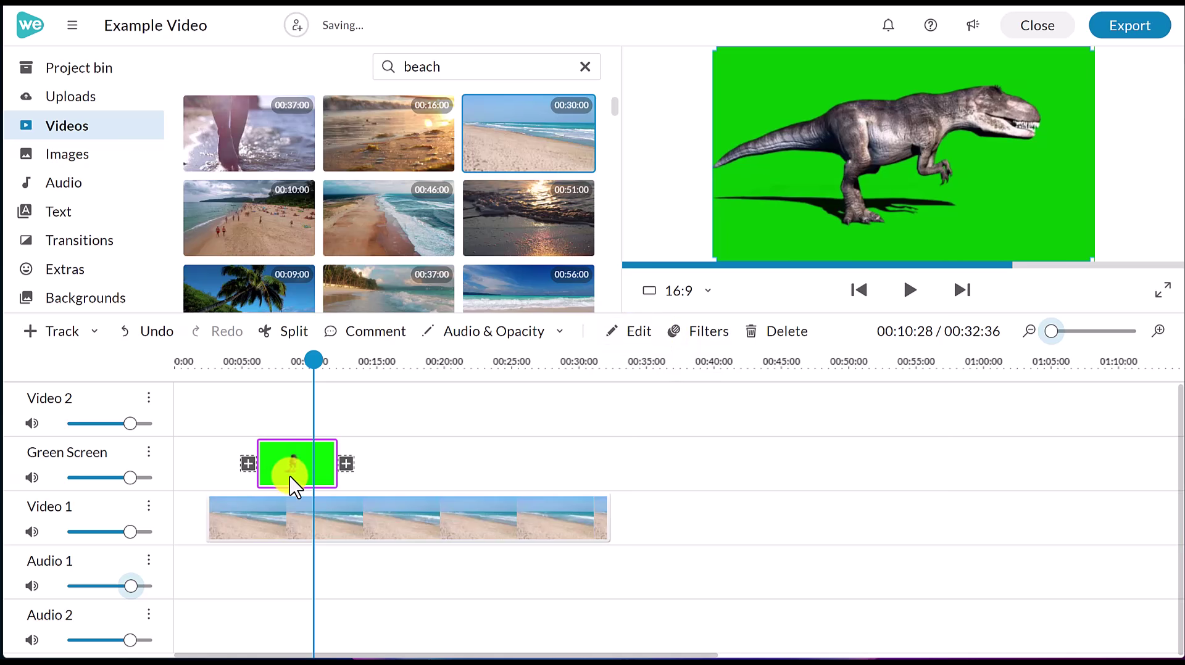
double_click(295, 488)
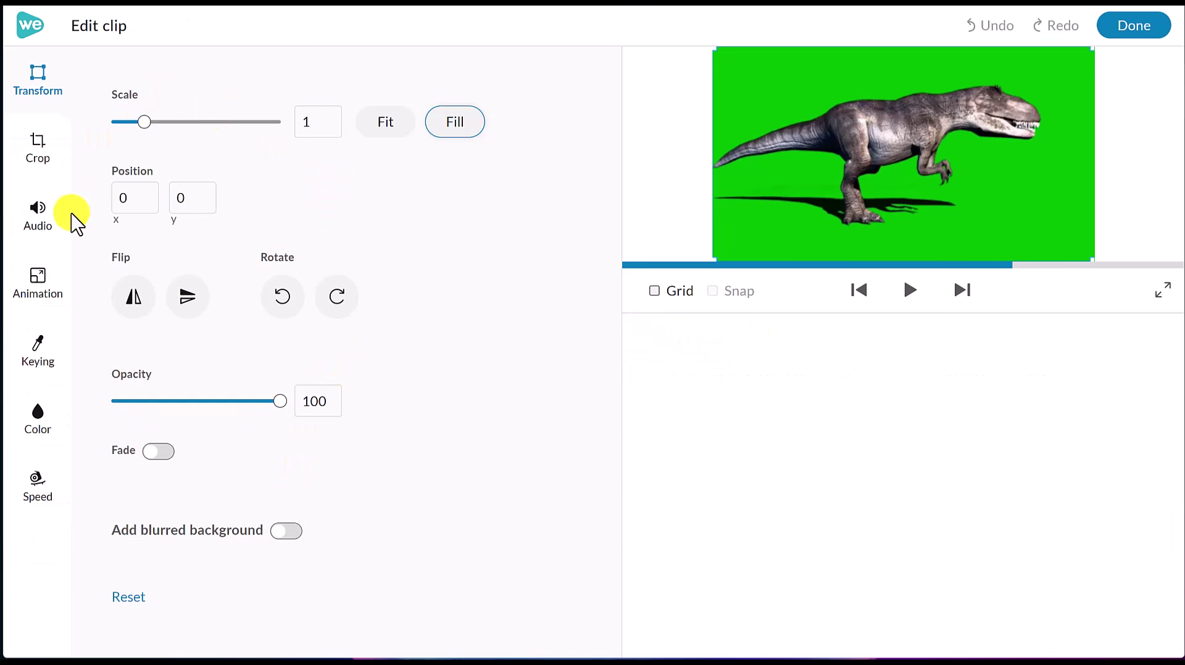
left_click(43, 370)
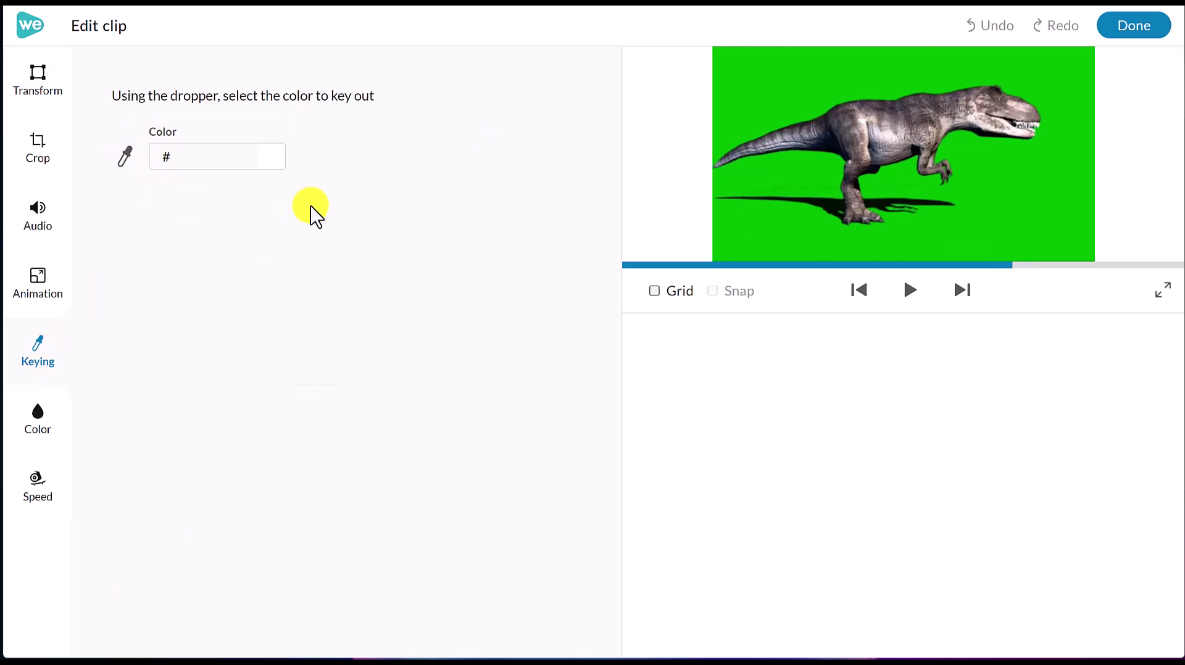
left_click(768, 80)
Step: Play the keyed dinosaur clip to preview it over the beach background
left_click(909, 291)
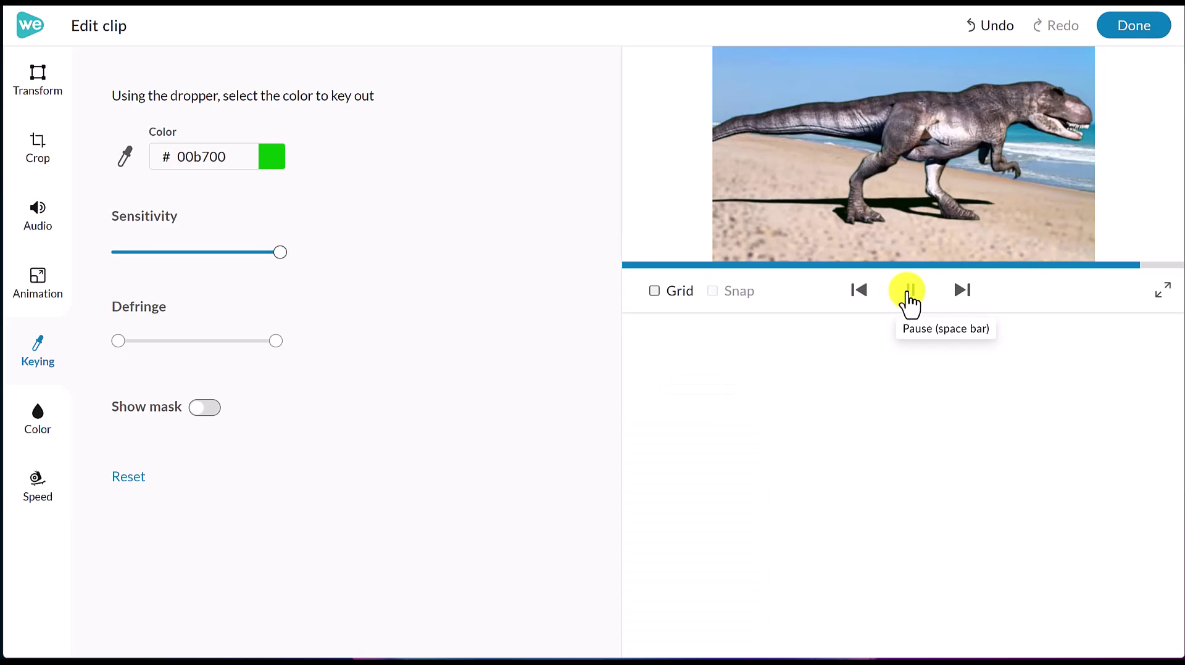
left_click(908, 295)
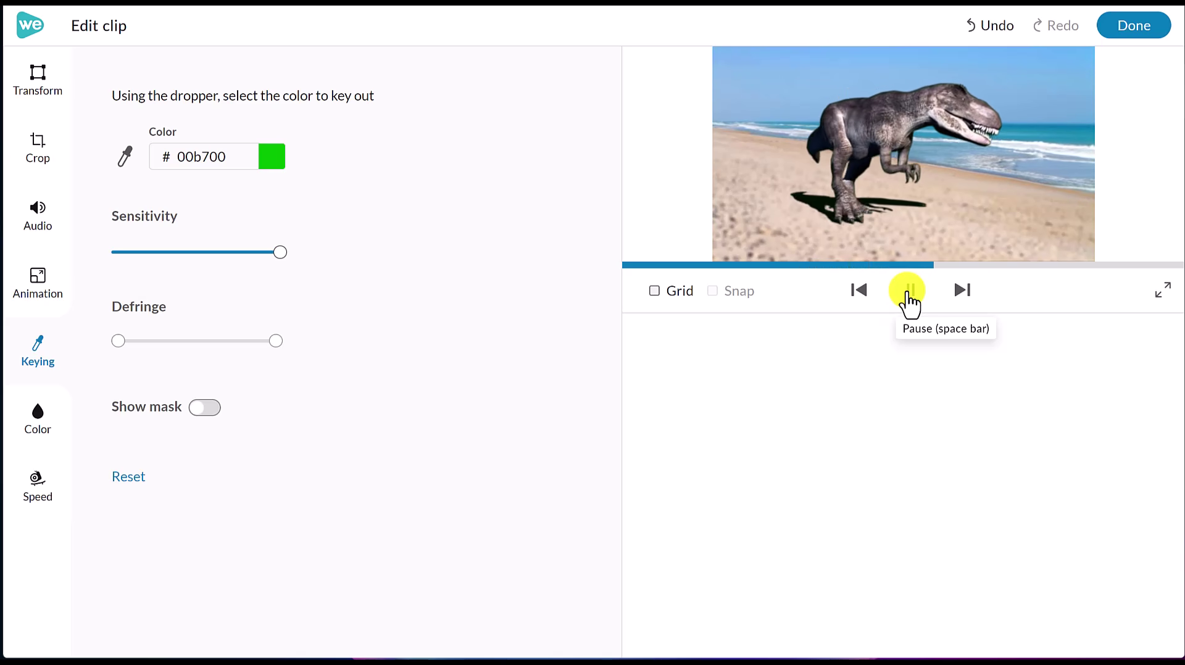
left_click(908, 295)
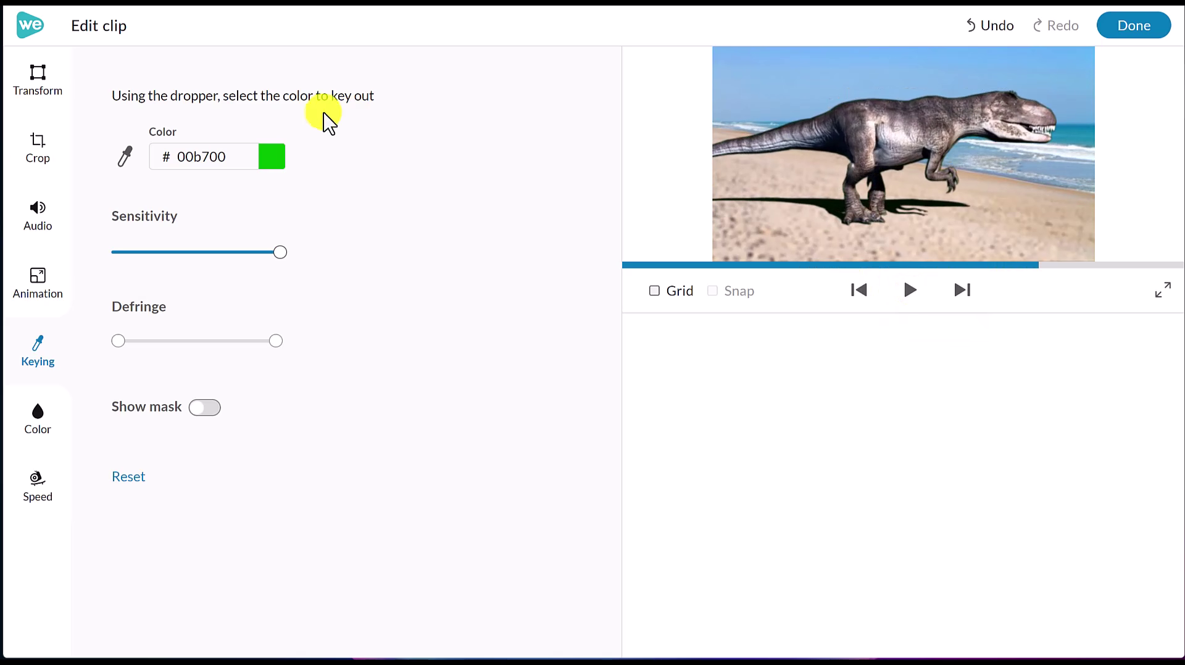
Step: Scale the dinosaur clip to 0.71, position it at about x 32, y 42 over the beach, and preview the result
left_click(38, 79)
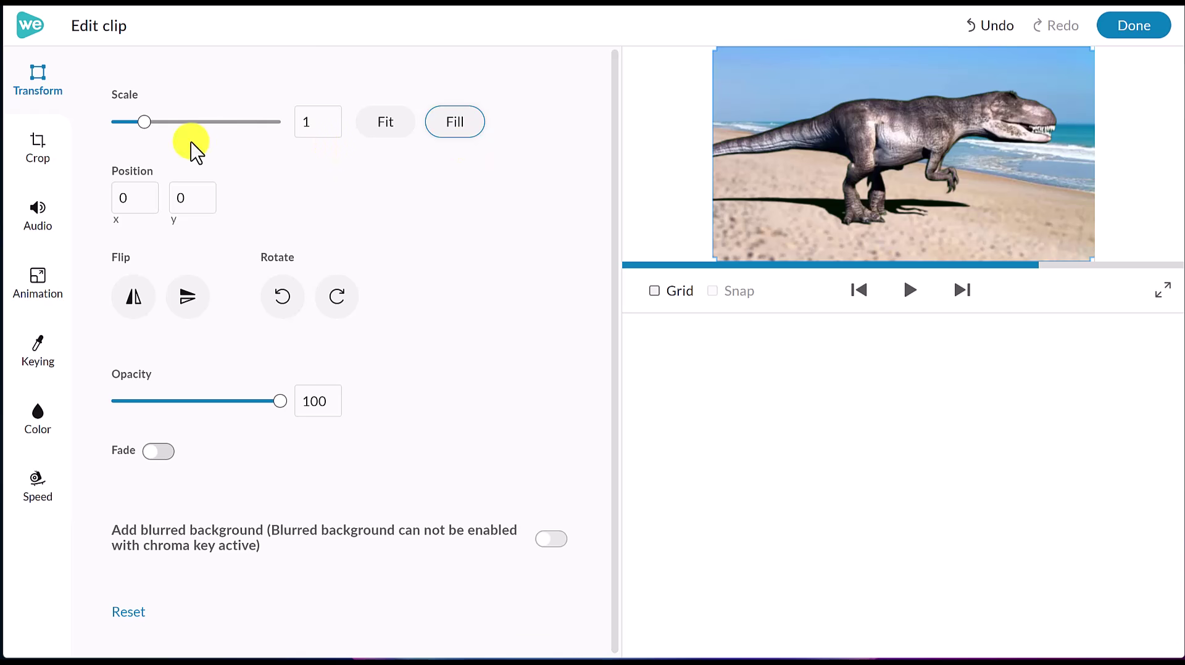
left_click_drag(143, 120, 134, 122)
left_click_drag(872, 180, 823, 157)
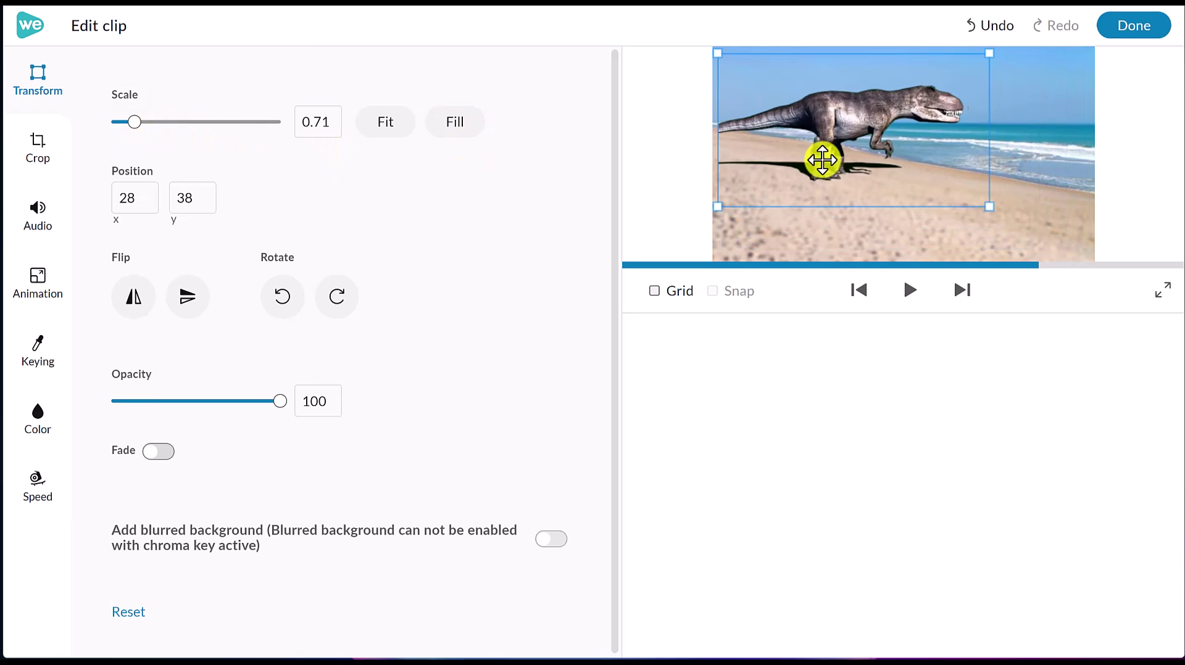
left_click(916, 295)
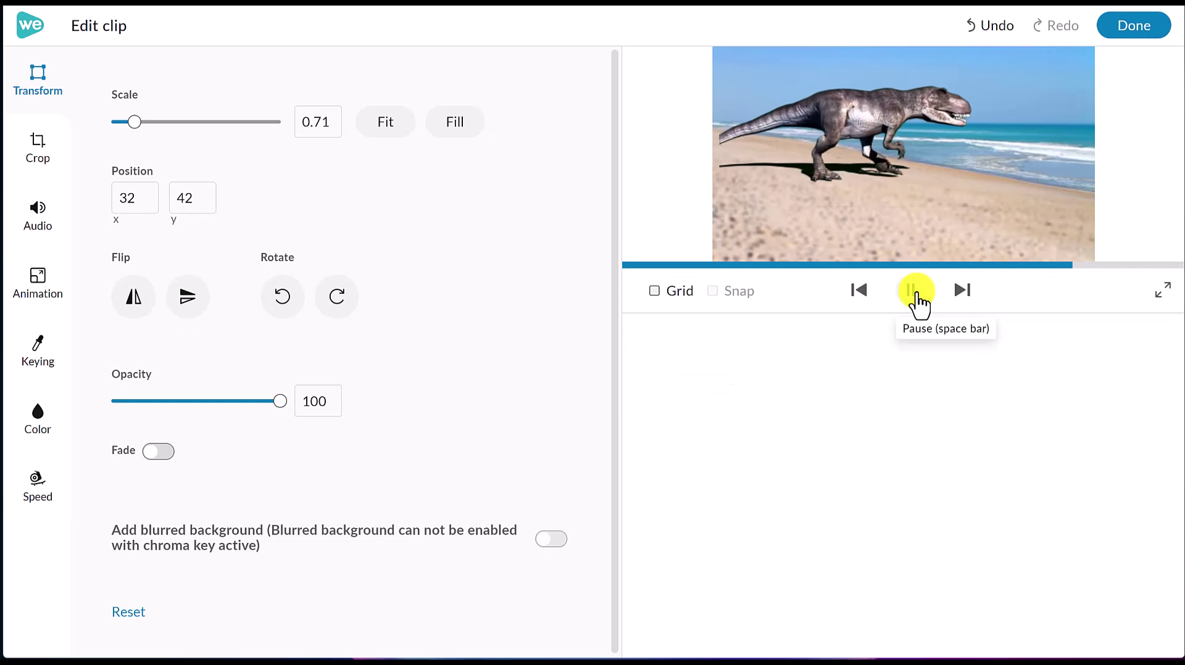
left_click(913, 295)
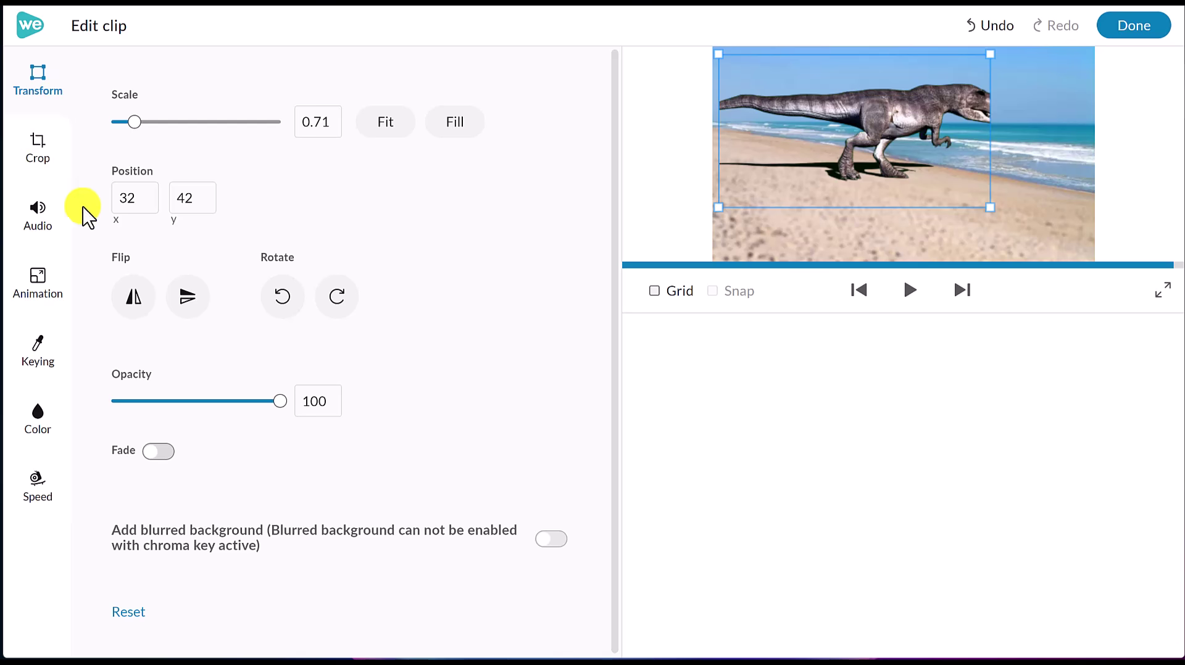
Step: Slow the dinosaur clip to 1/3x speed, preview it, and finish editing the clip
left_click(53, 305)
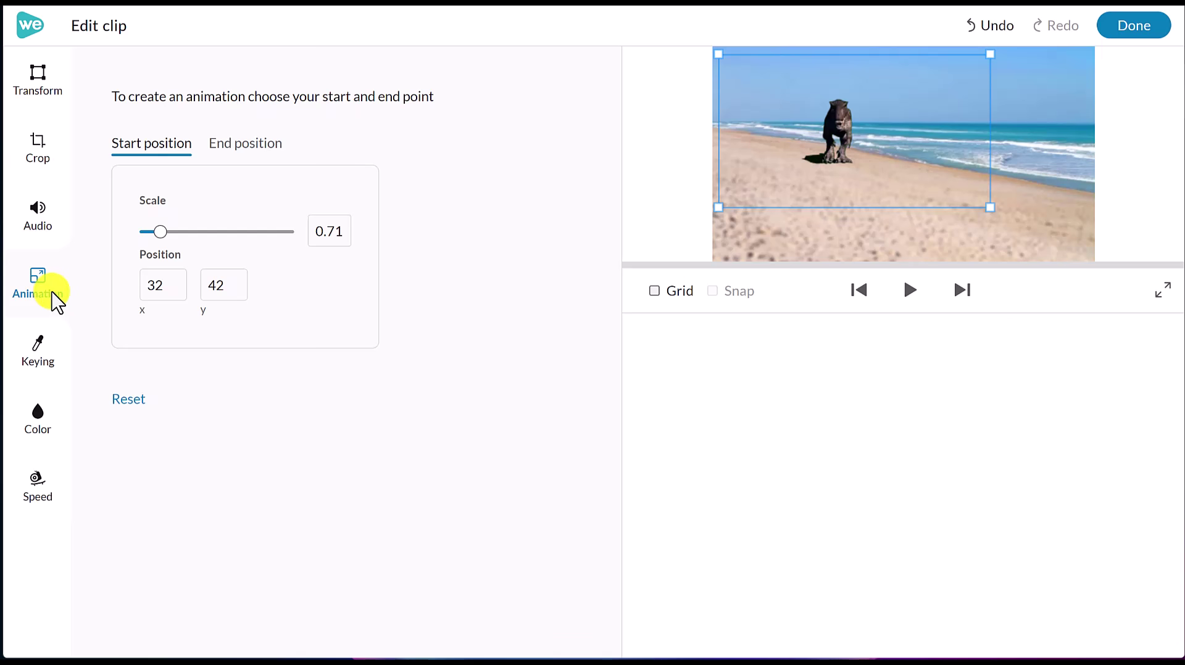
left_click(42, 487)
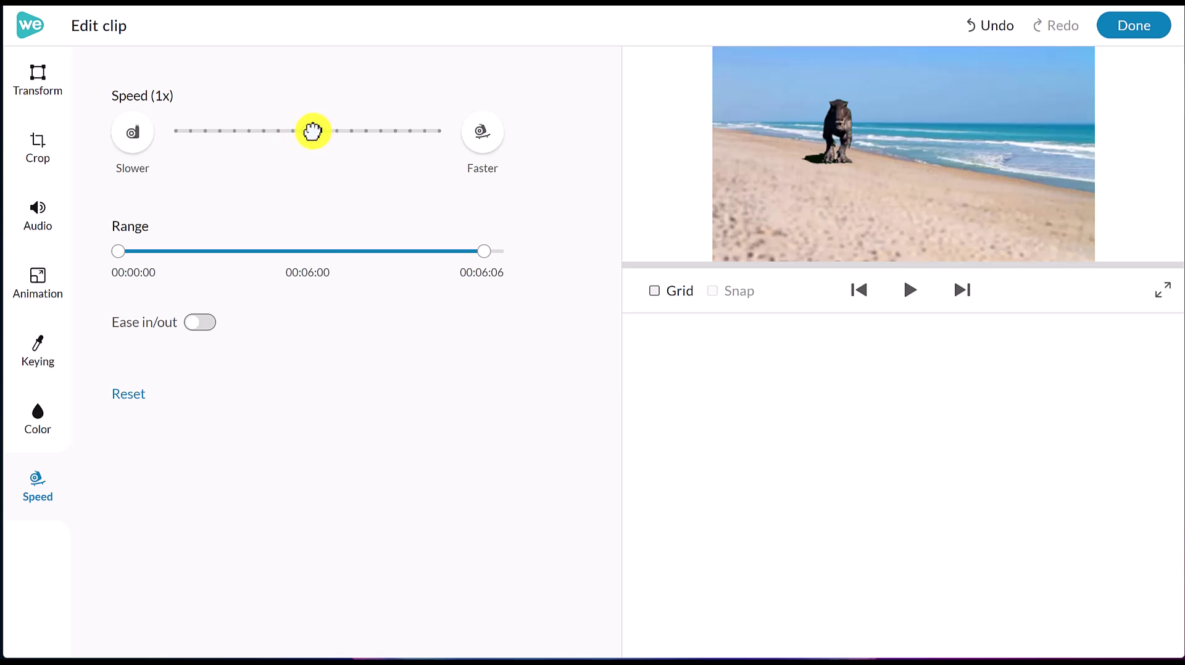
left_click_drag(305, 132, 290, 133)
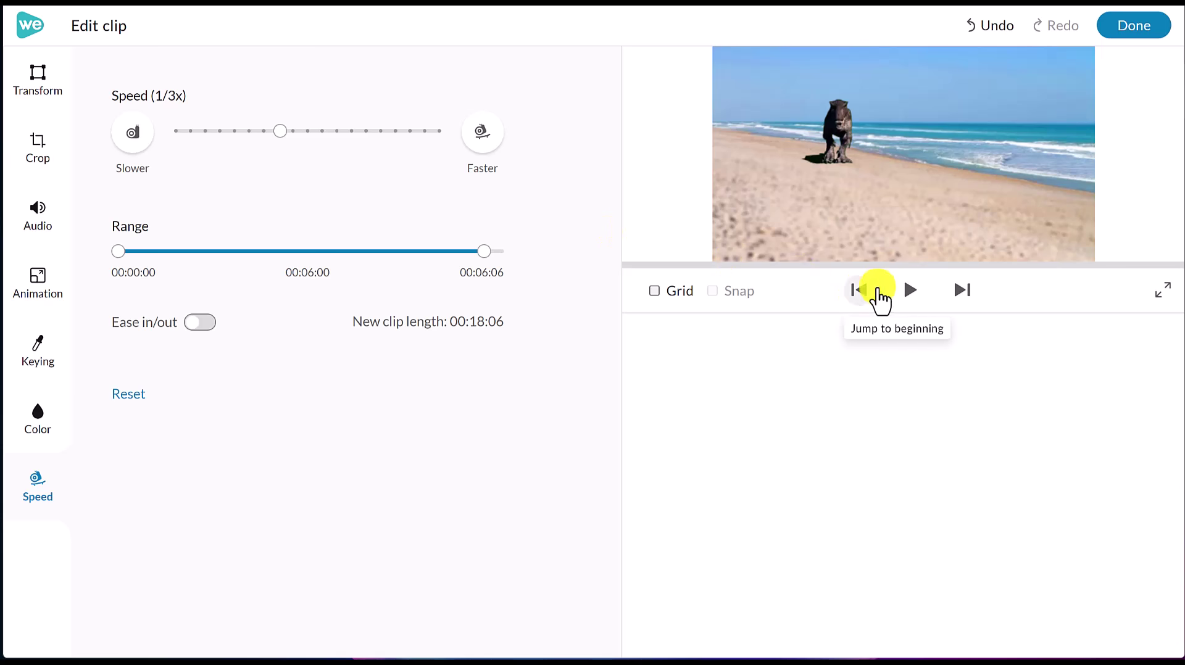
left_click(912, 293)
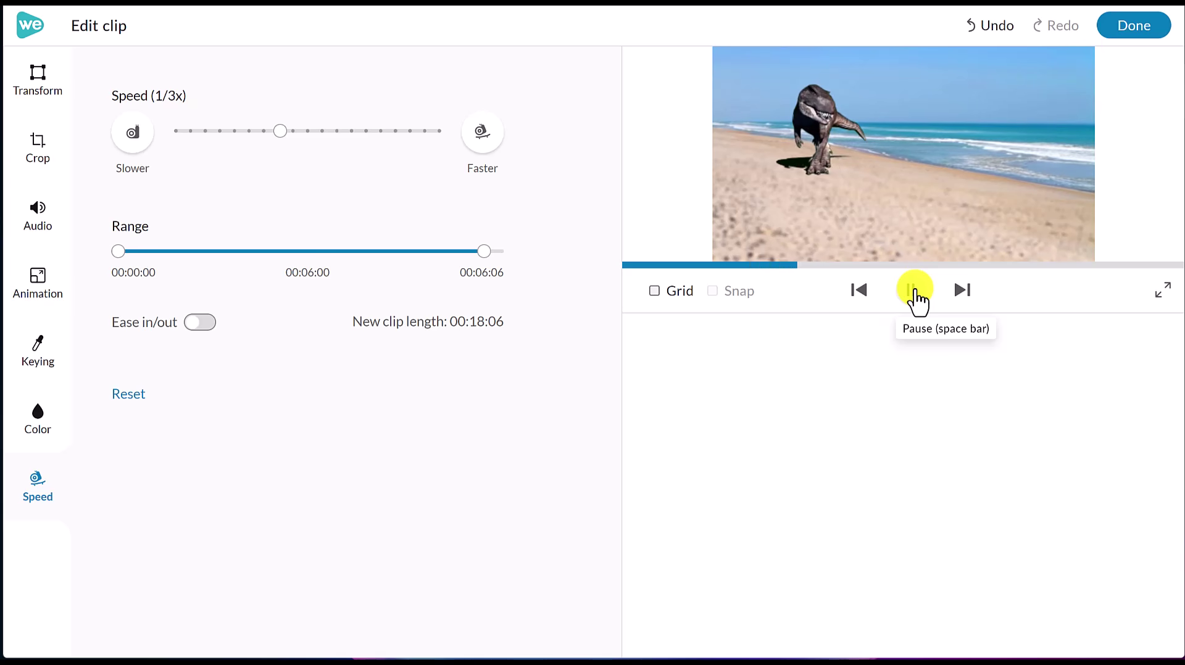
left_click(915, 292)
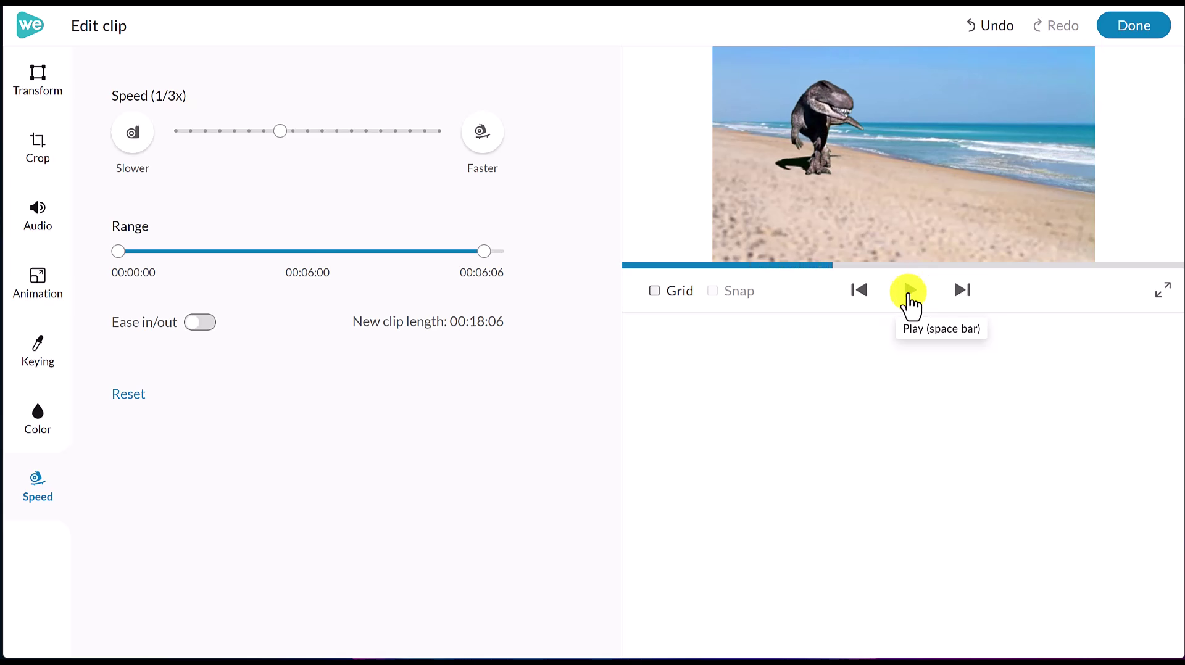
left_click(1146, 26)
Step: Play the timeline to check the slowed dinosaur walking over the beach
left_click(746, 475)
key("space")
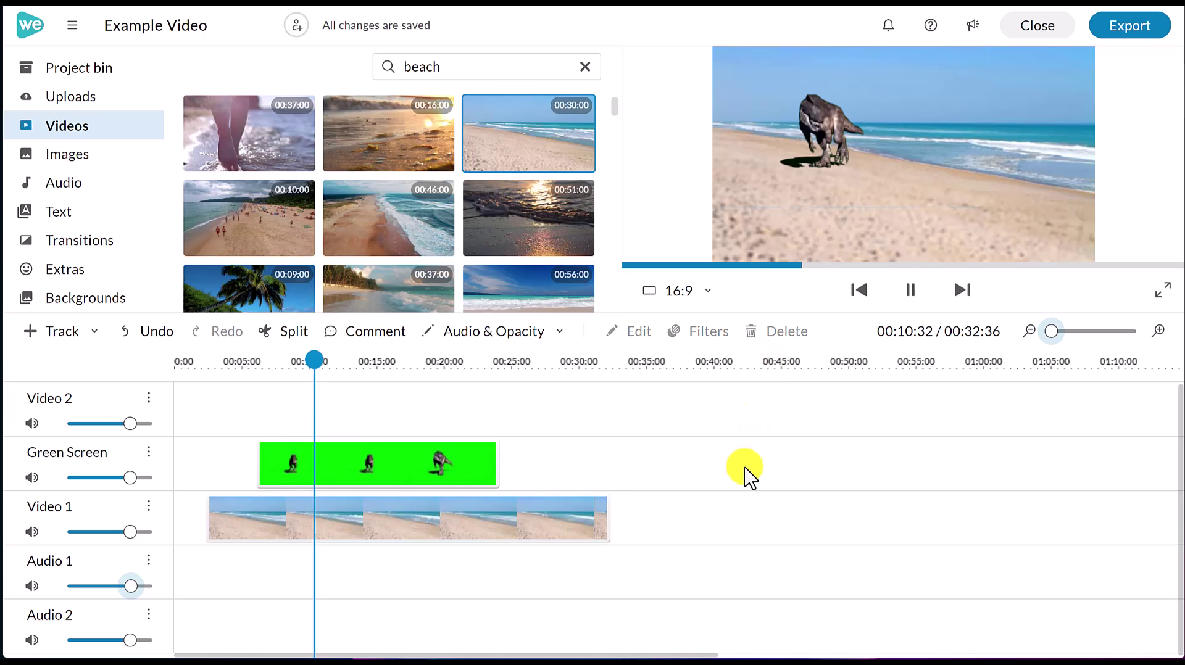
key("space")
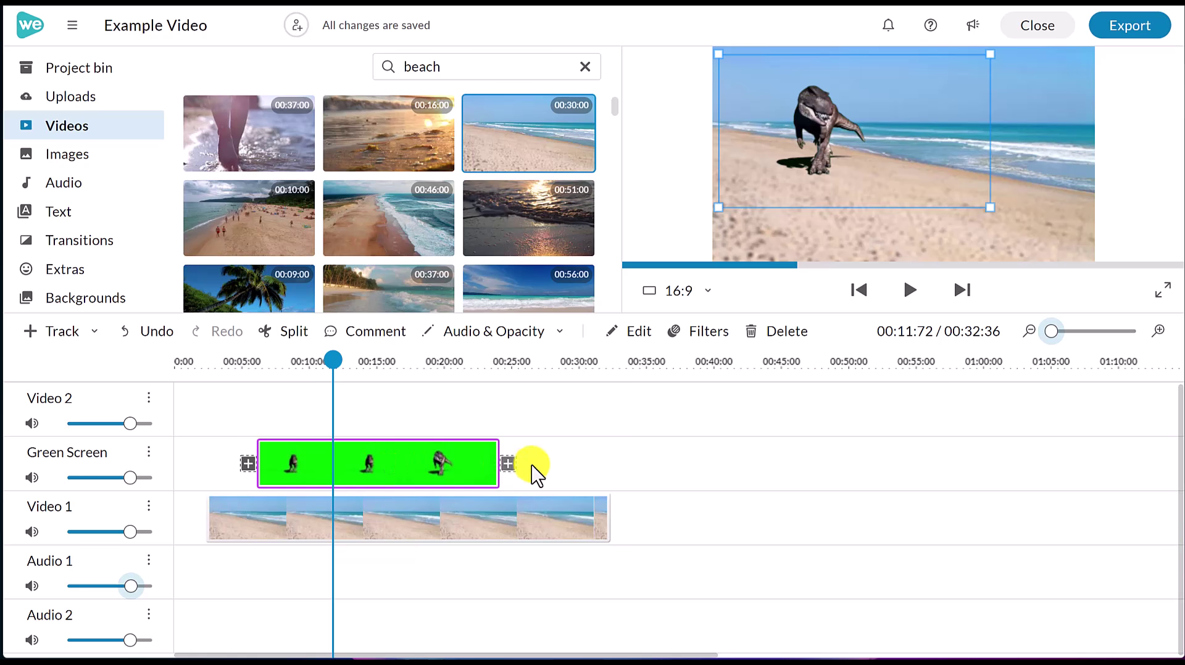
Step: Paste a copy of the keyed dinosaur clip and move it to Video 2, starting at about 7.6 seconds
left_click_drag(325, 358, 524, 401)
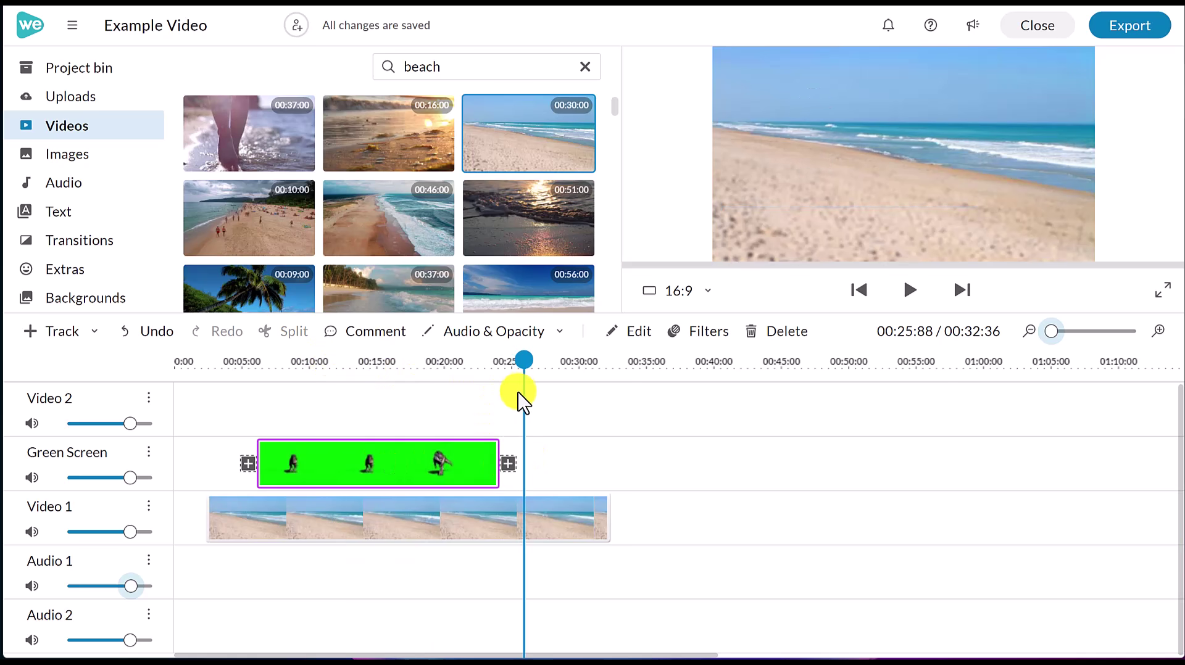
key("ctrl+v")
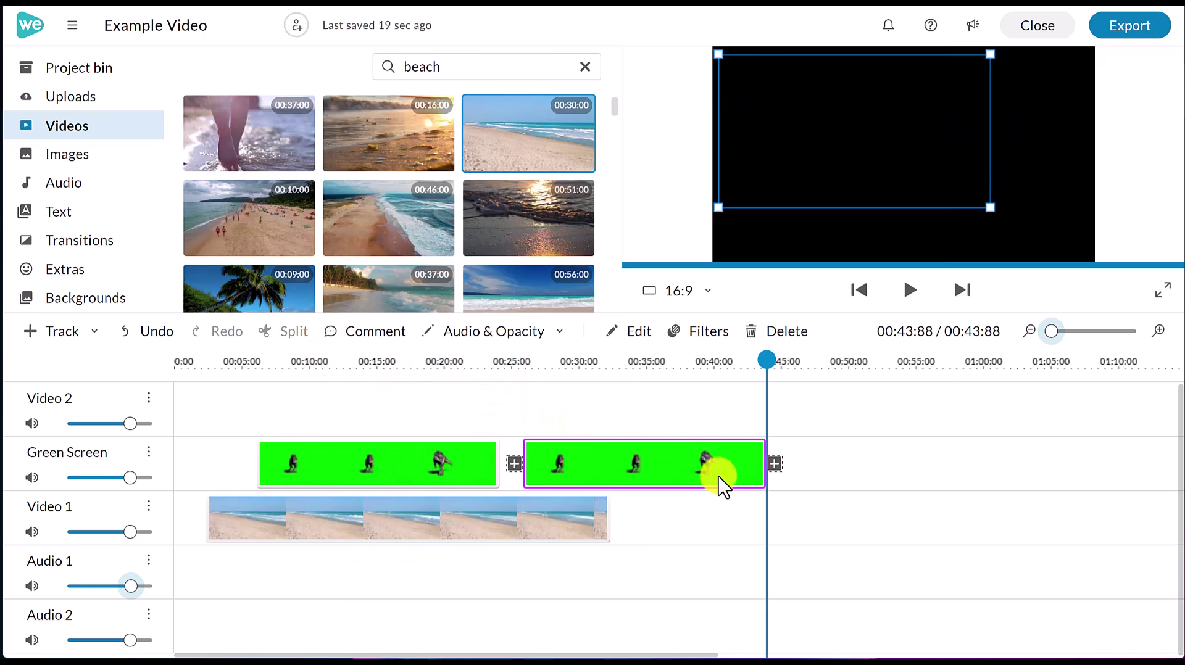
left_click_drag(677, 479, 430, 412)
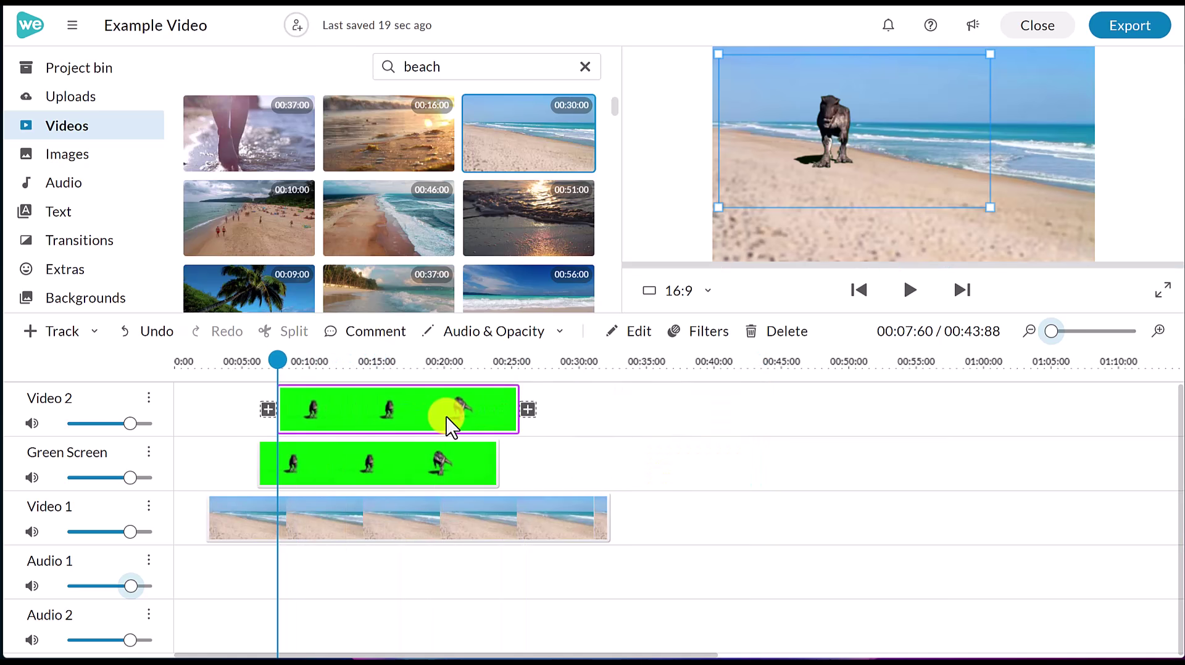
Step: Place the second dinosaur lower and further right in the frame than the first, and preview both together
left_click(655, 265)
left_click_drag(847, 148, 923, 199)
left_click(771, 462)
key("space")
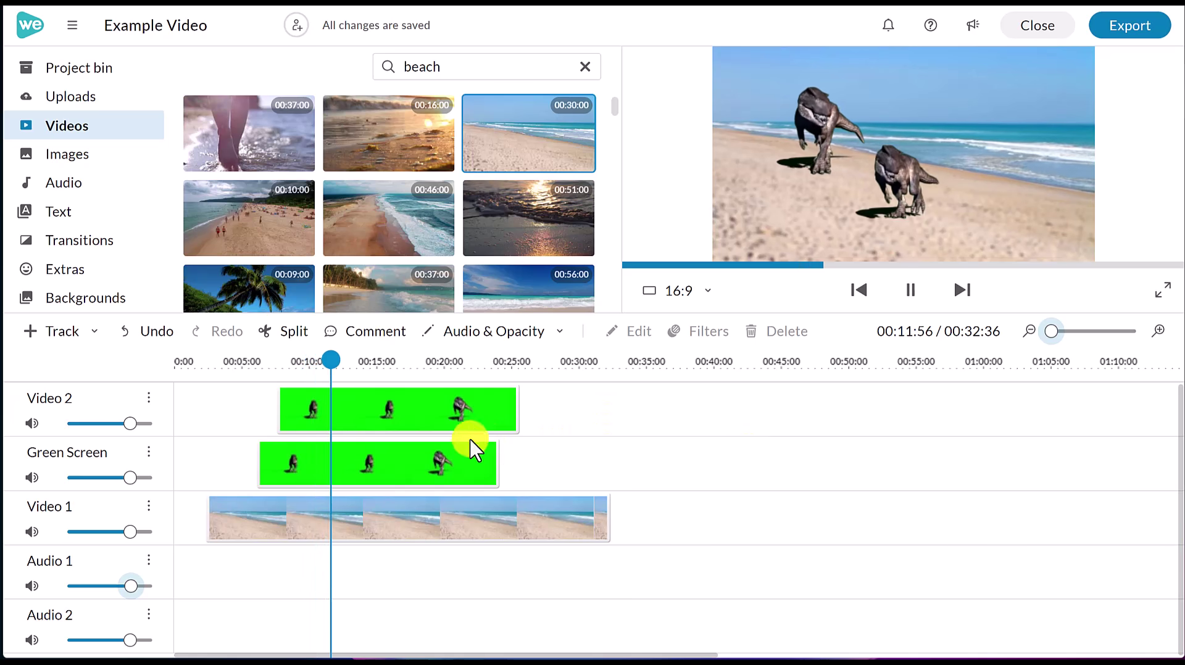
left_click(411, 410)
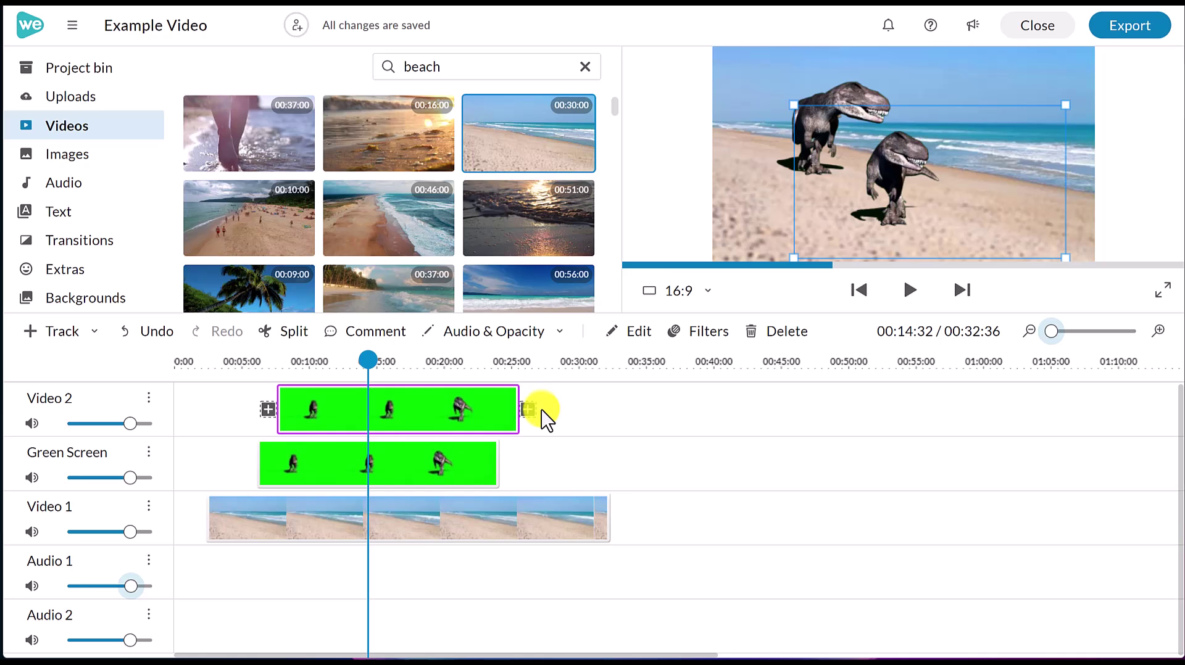
Step: Search the stock videos for green screen and shift the beach clip on Video 1 to start at about 10.8 seconds
left_click_drag(490, 68, 349, 60)
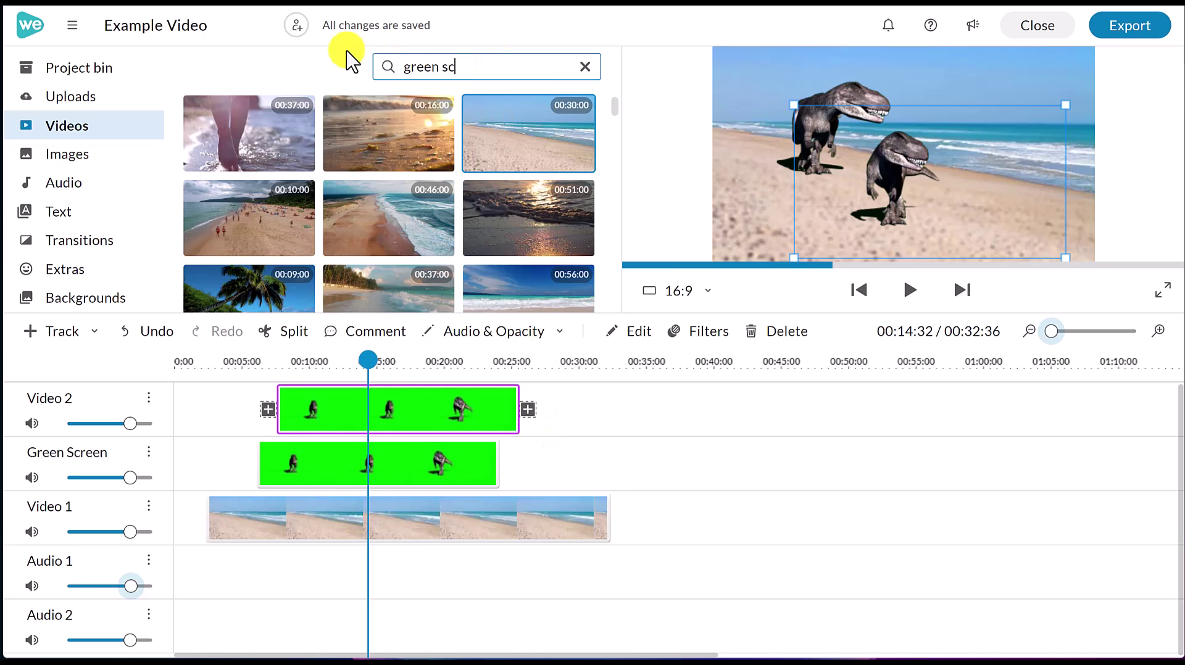
key("Return")
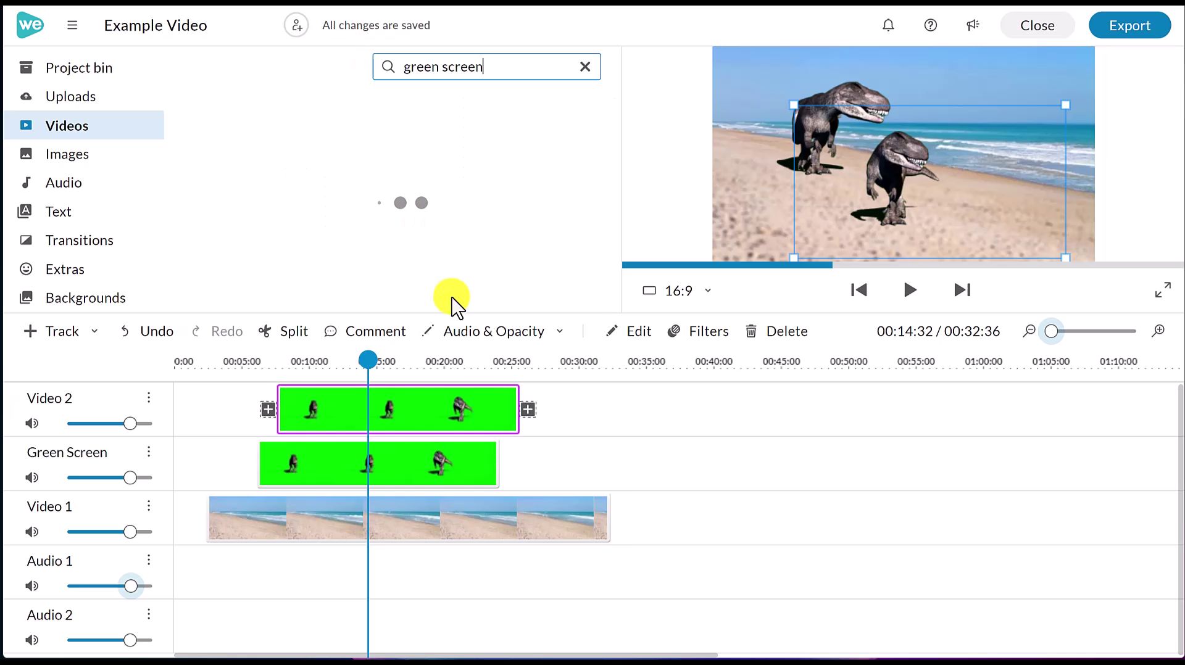
left_click_drag(436, 541, 542, 529)
Step: Place the 43-second stock clip of a man holding a green-screen tablet on Video 2, starting at about 26.8 seconds
scroll(420, 240, "down", 3)
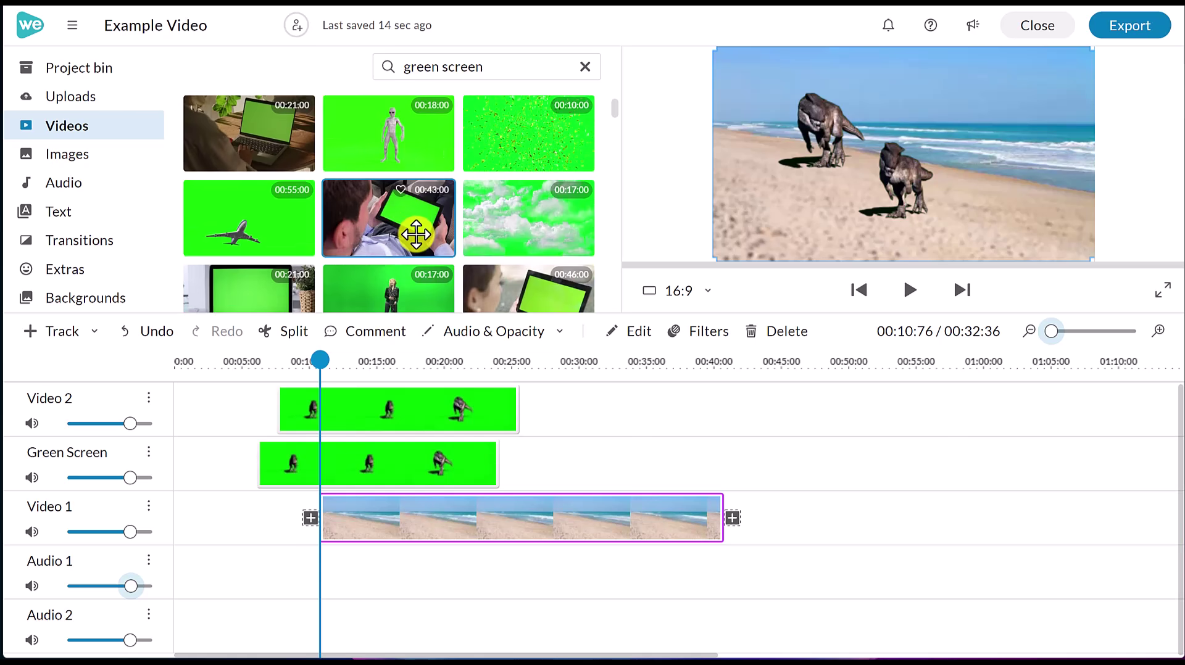
scroll(419, 241, "up", 3)
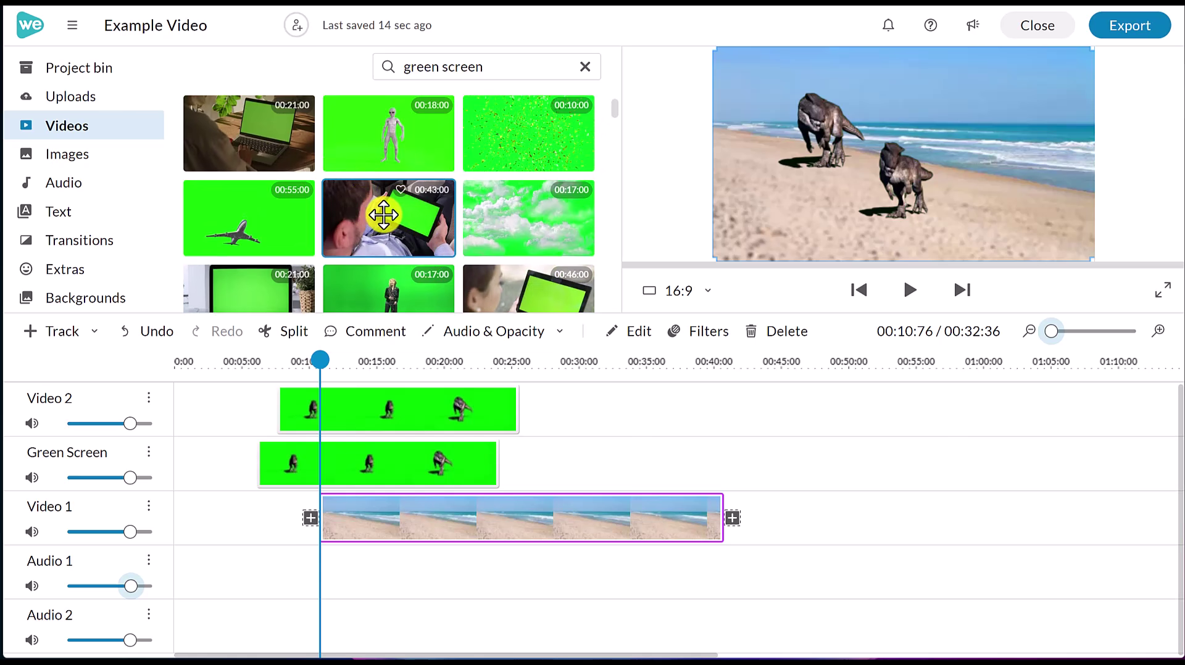
left_click_drag(385, 215, 584, 420)
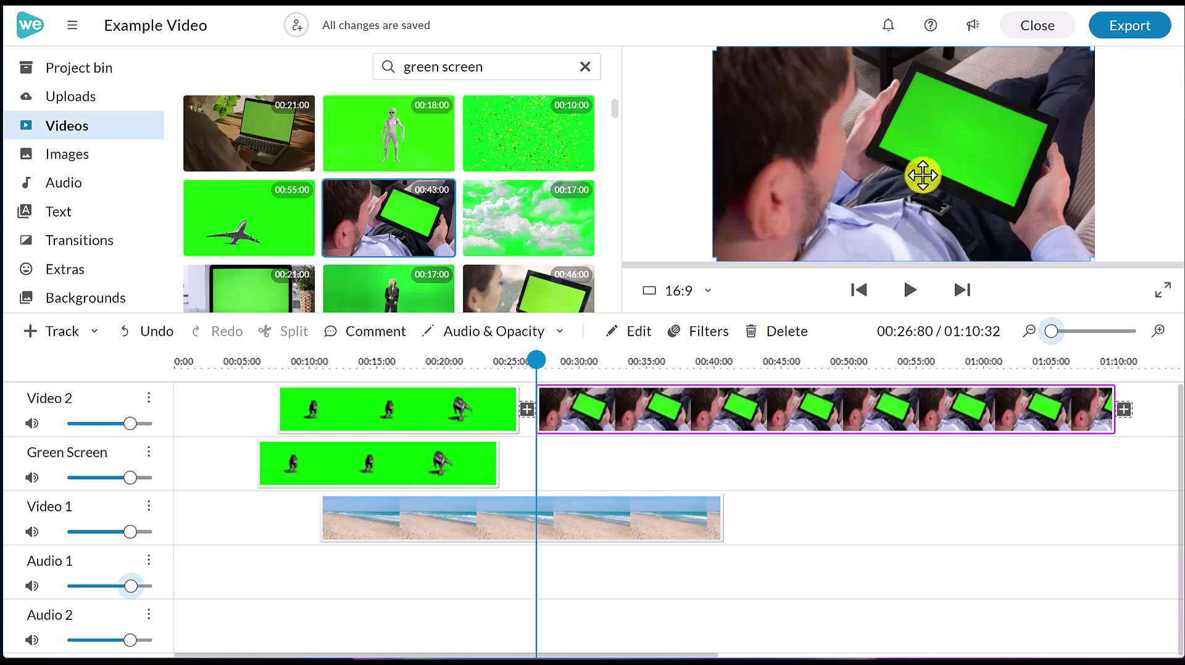
Step: Key out the tablet's green screen (25ce13) in the man's clip and play the timeline to preview it
double_click(591, 413)
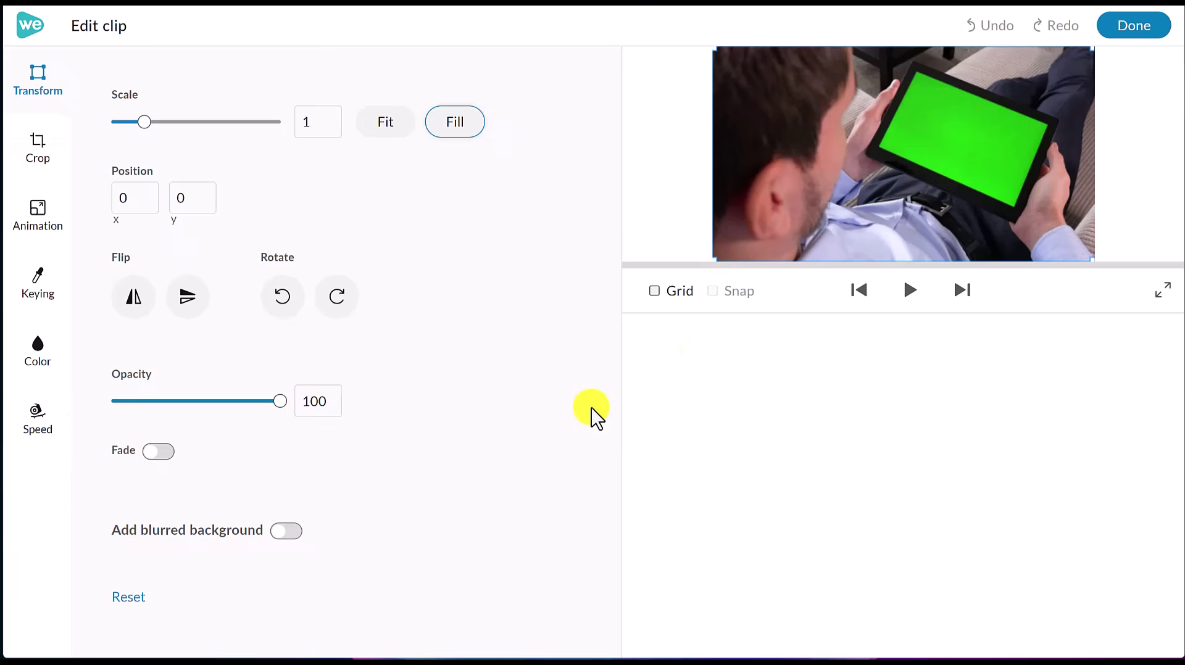
left_click(43, 303)
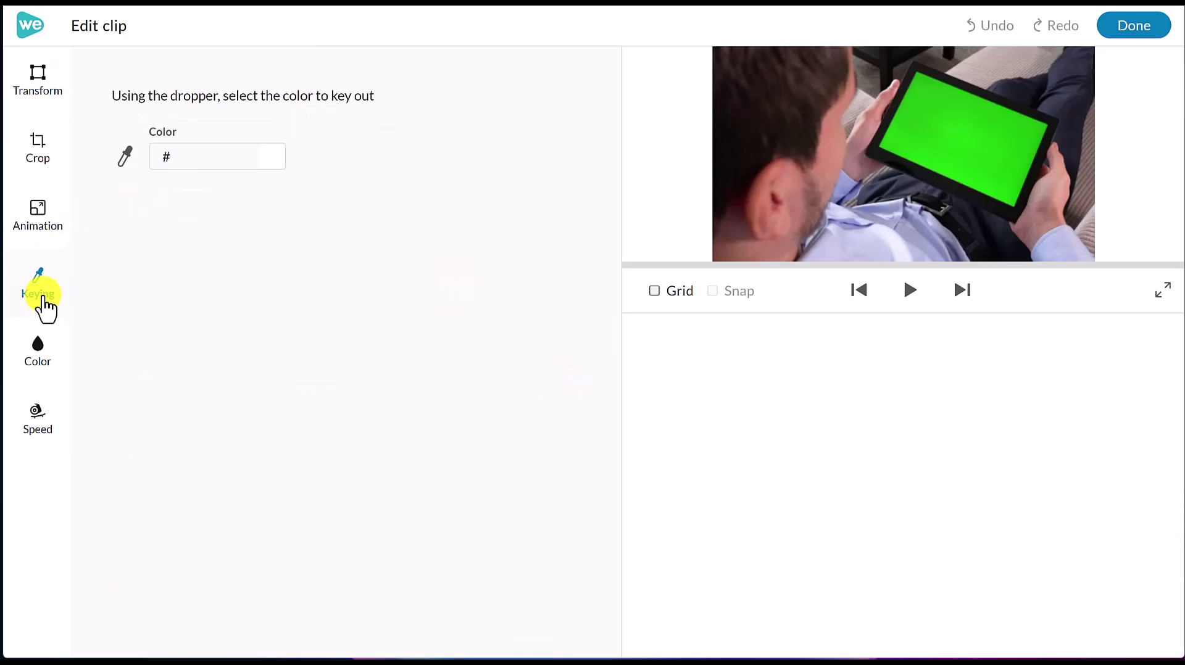
left_click(127, 159)
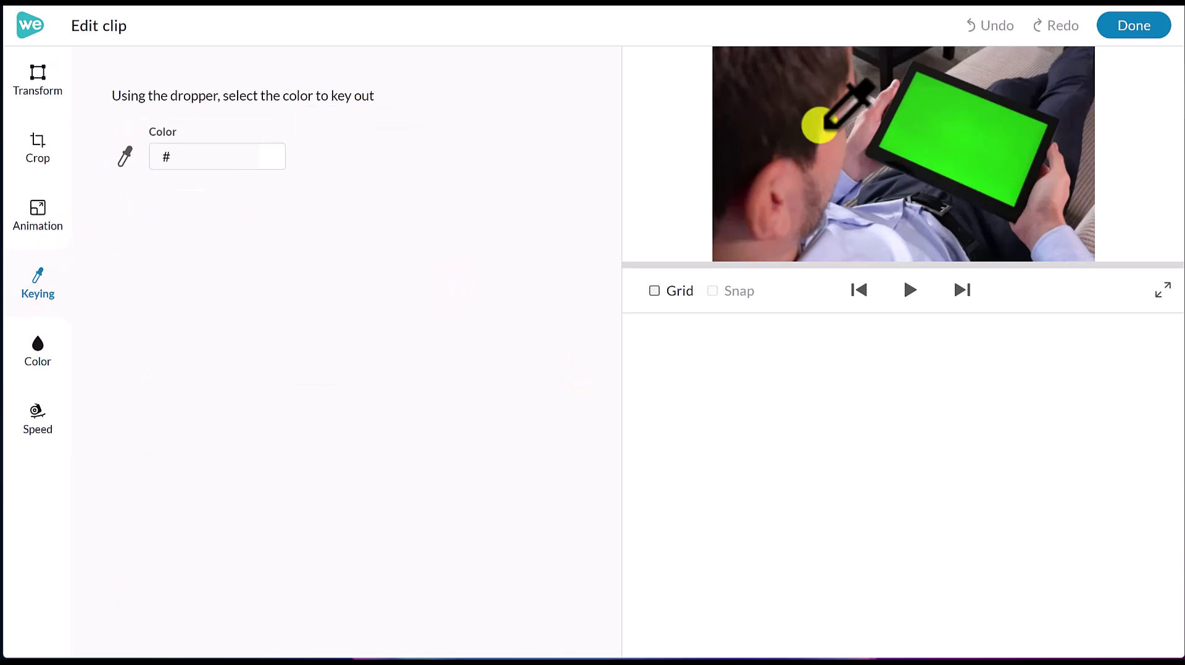
left_click(950, 128)
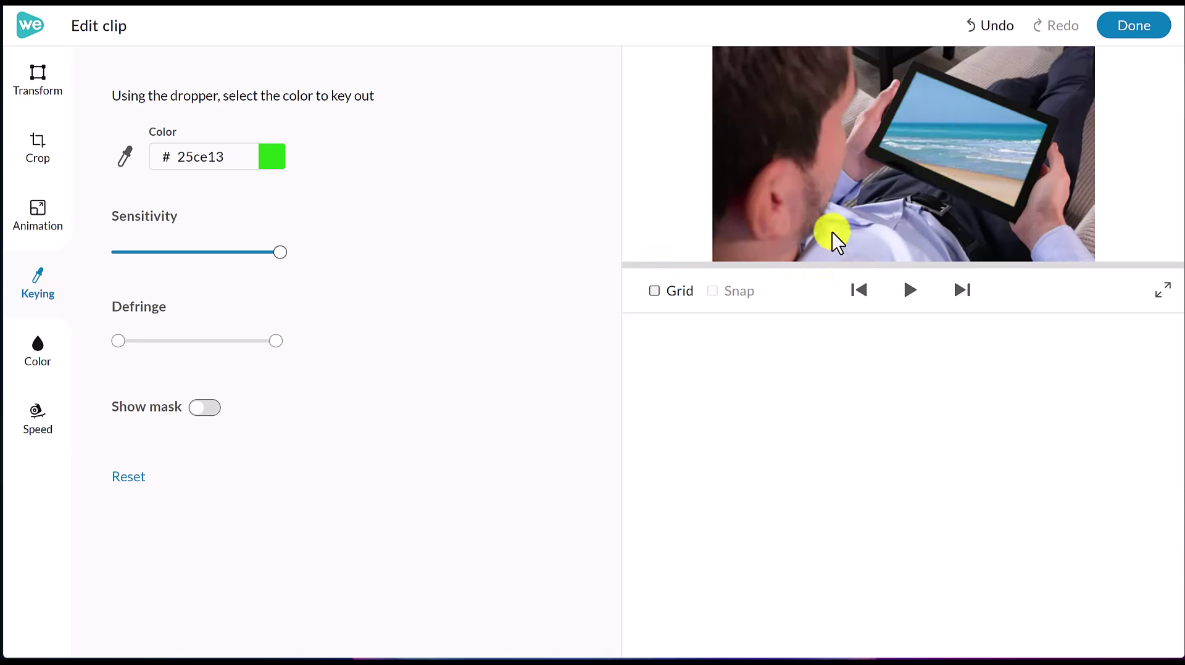
left_click(1132, 27)
key("space")
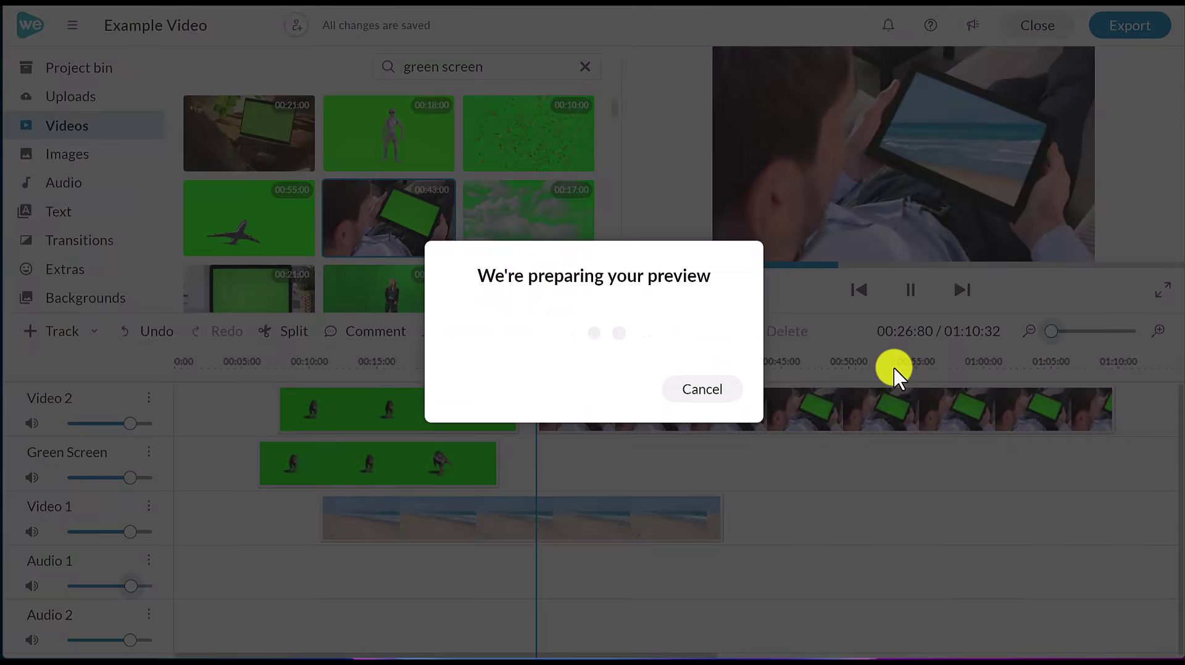
left_click(851, 420)
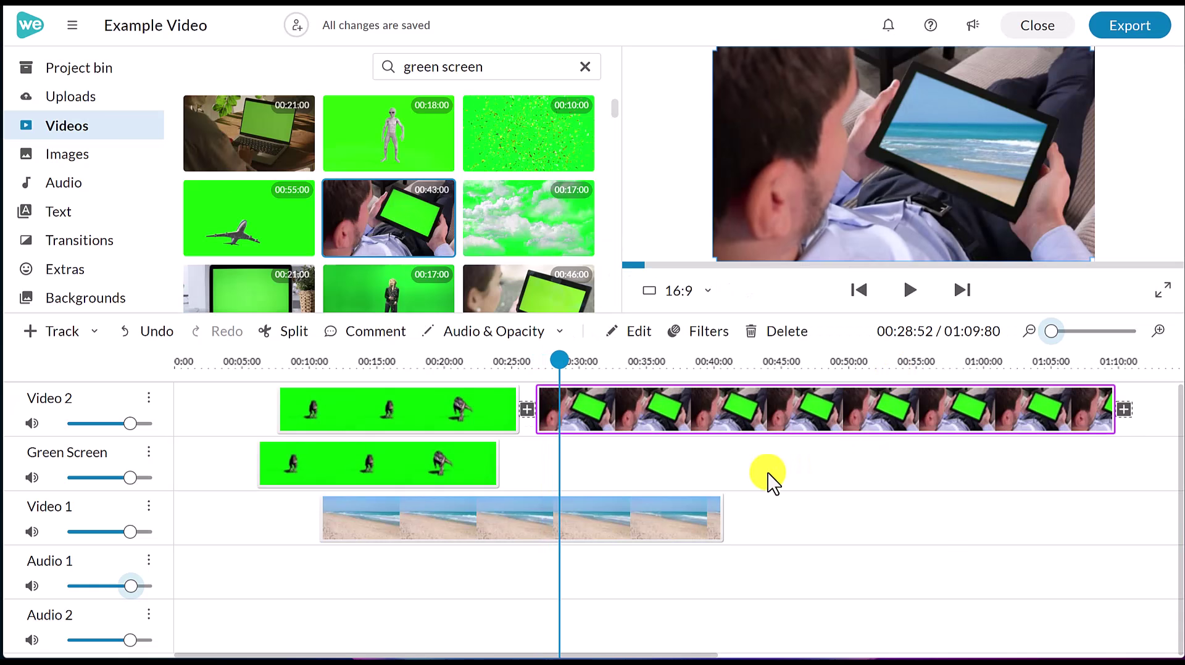
Step: Scale the beach clip to 0.61 and position it at about x 596, y 130 so it fills the tablet screen
left_click(596, 529)
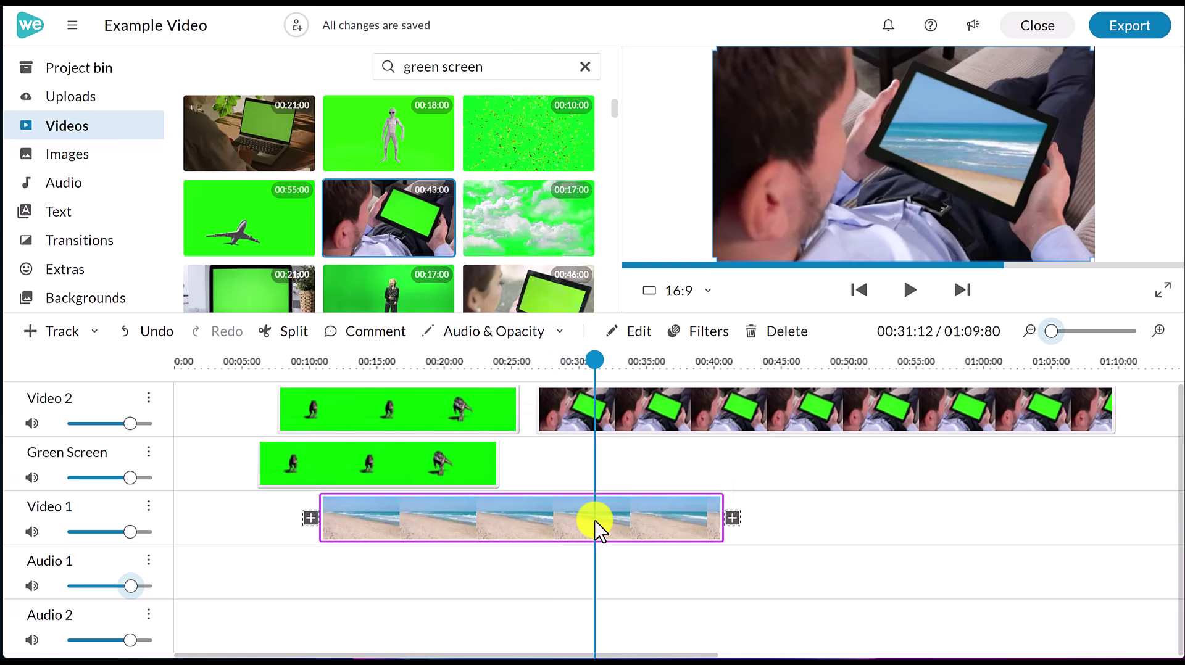
double_click(576, 526)
left_click_drag(134, 128, 130, 123)
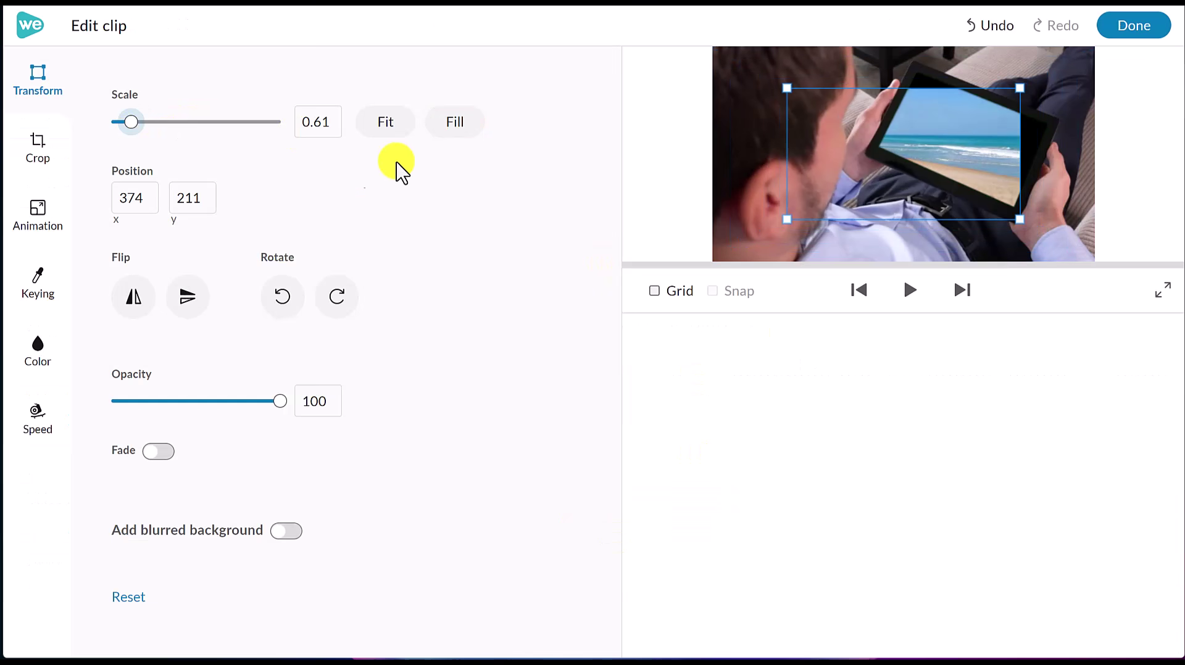
left_click_drag(929, 148, 983, 134)
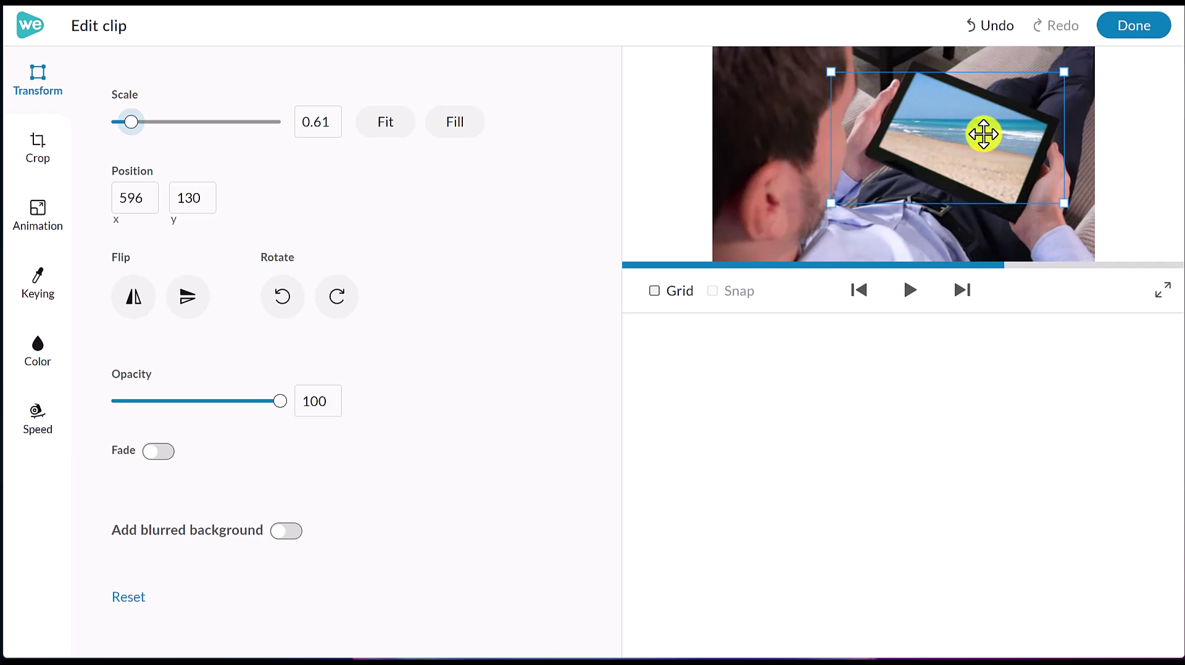
left_click(1130, 27)
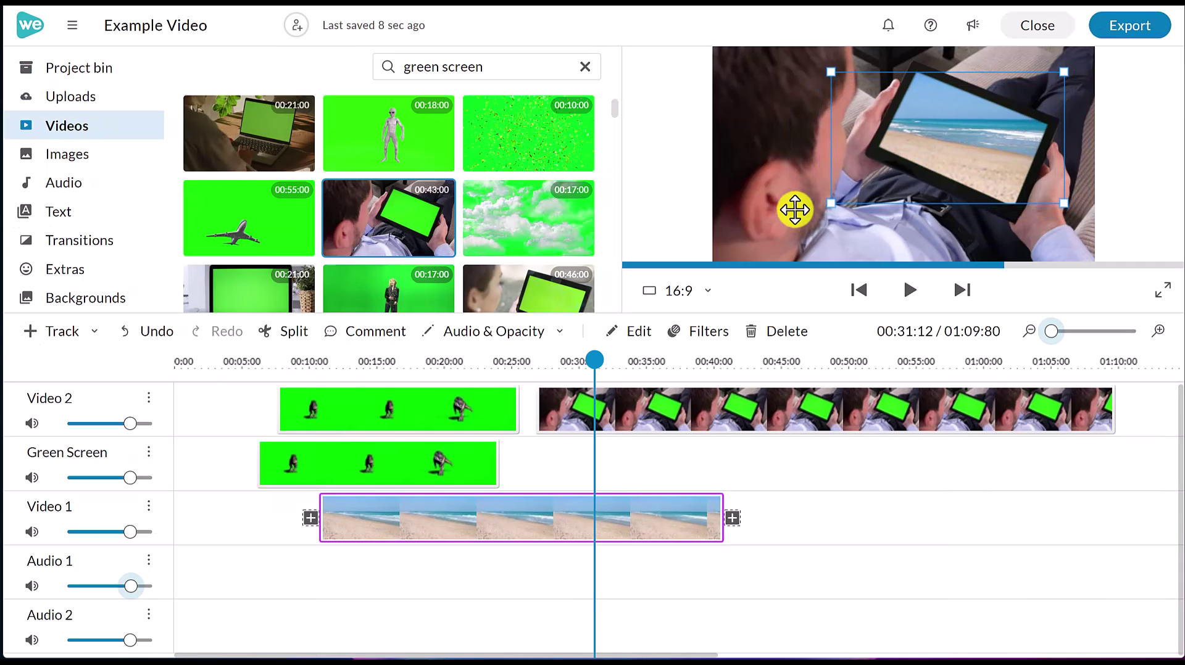
Step: Move the dinosaur clip on the Green Screen track to start at about 23 seconds beneath the tablet clip, and preview it
left_click_drag(457, 460, 682, 460)
left_click_drag(494, 357, 615, 365)
key("space")
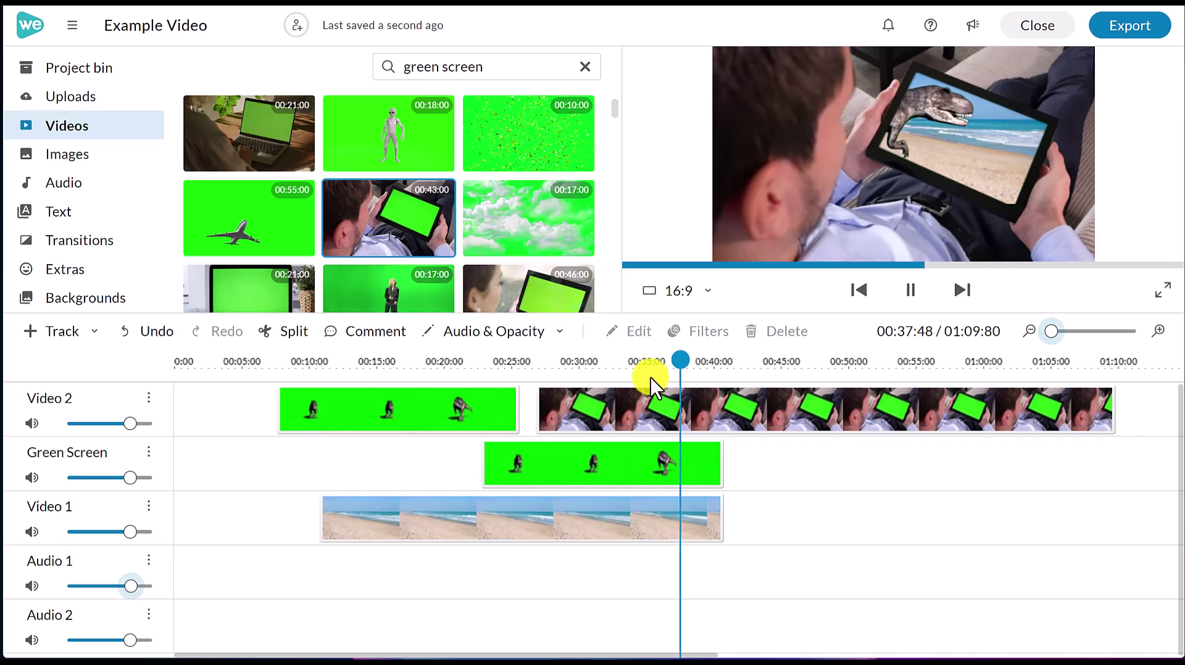
left_click(691, 462)
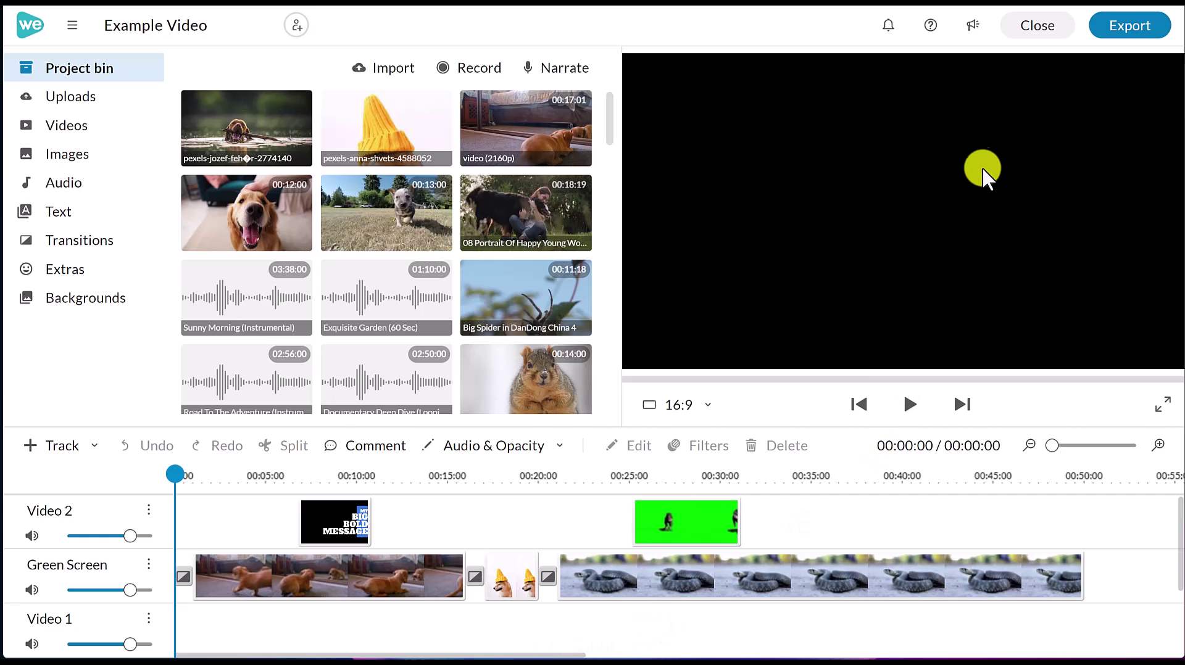
Step: Set up the project's export as an MP4 video at HD (1280 x 720) resolution
left_click(1125, 41)
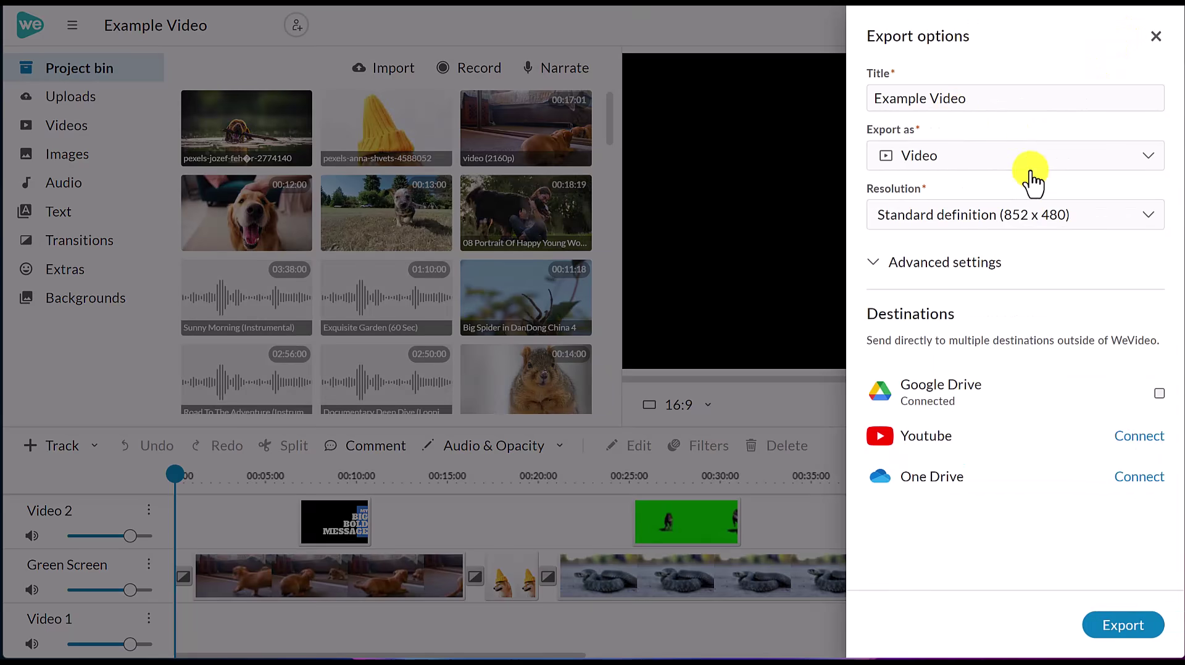
left_click(1013, 167)
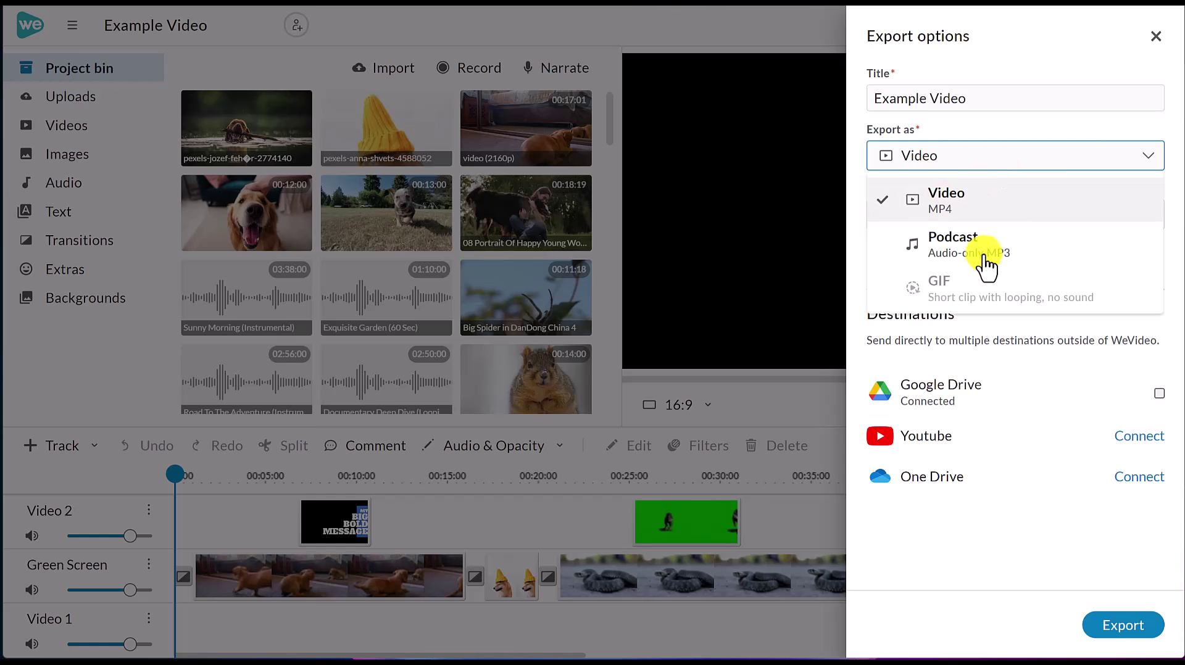
left_click(978, 208)
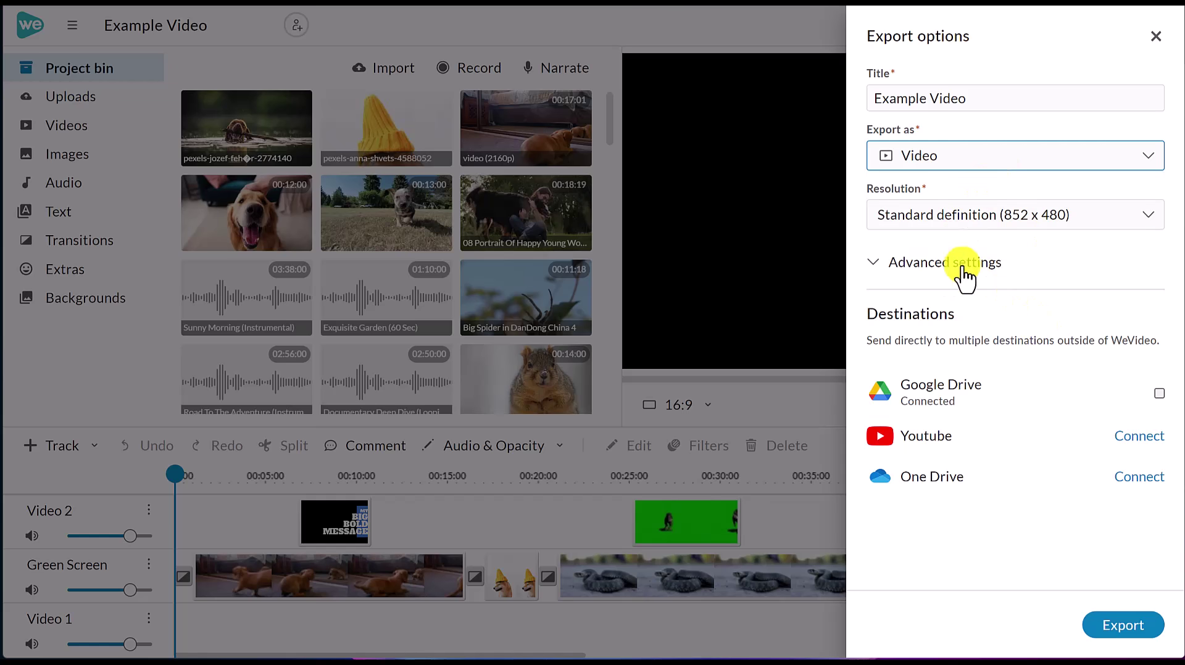
left_click(998, 225)
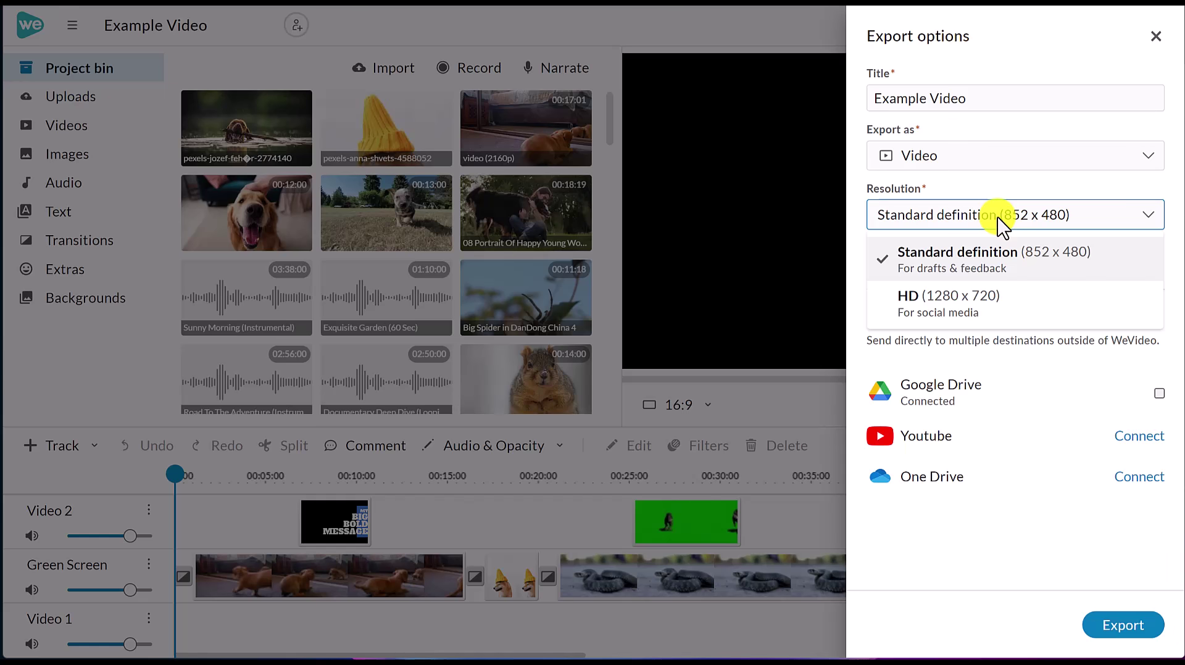
left_click(981, 309)
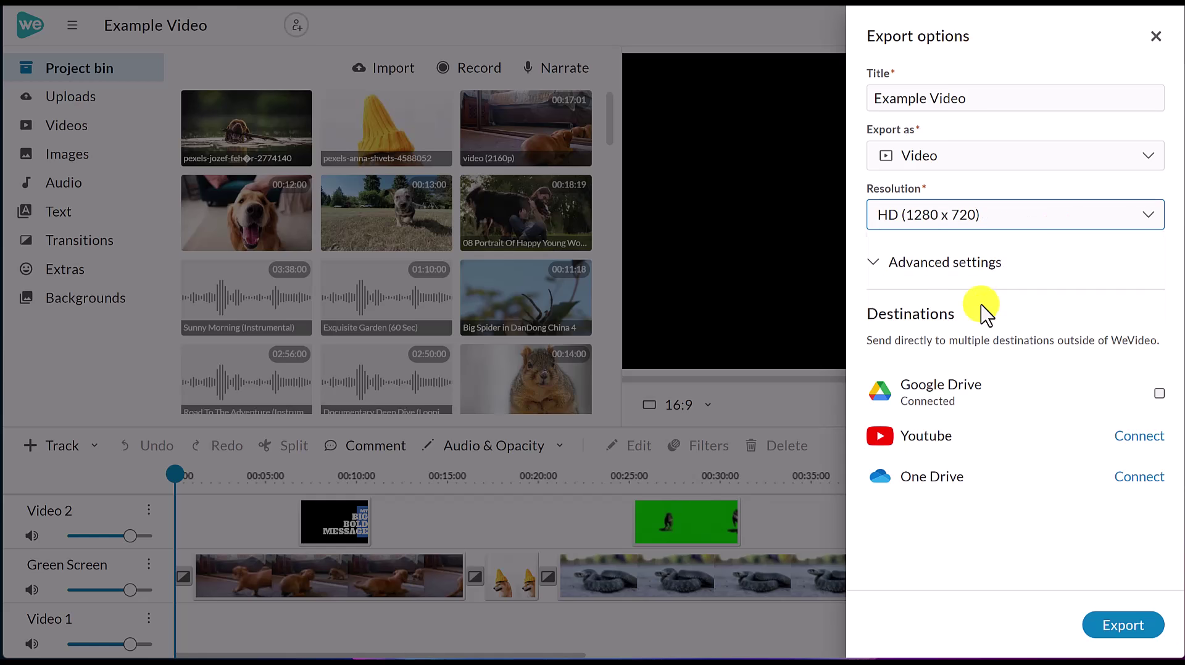
Step: Examine the frame rate and visual quality choices in the advanced export settings
left_click(891, 266)
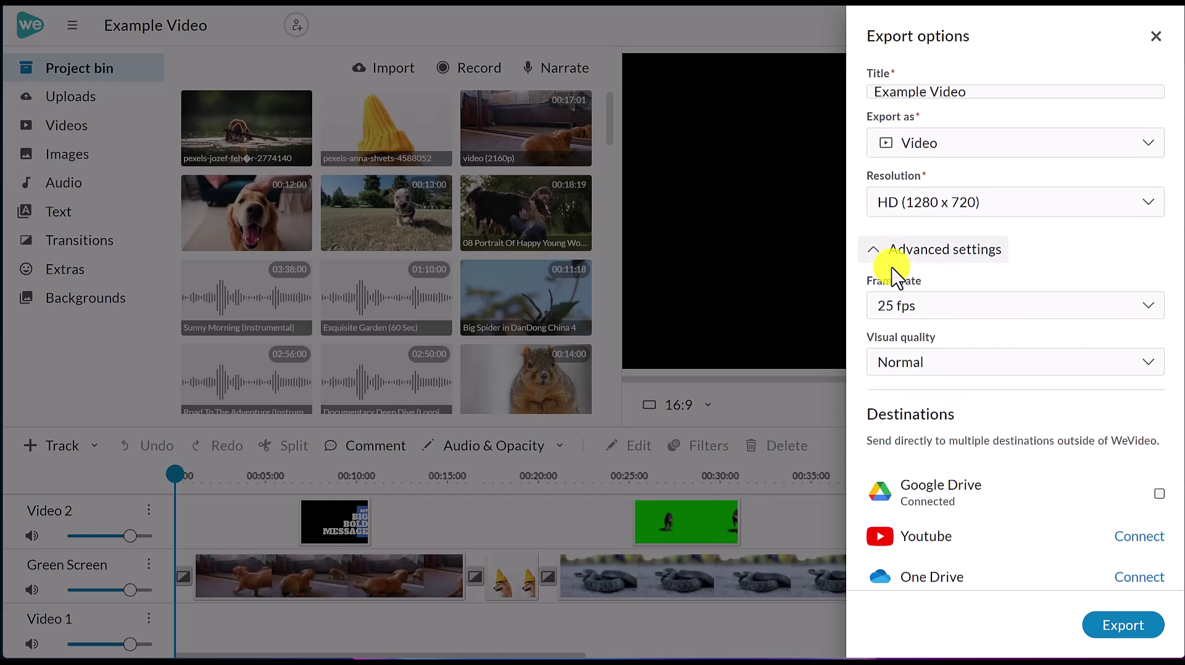
left_click(971, 315)
left_click(970, 312)
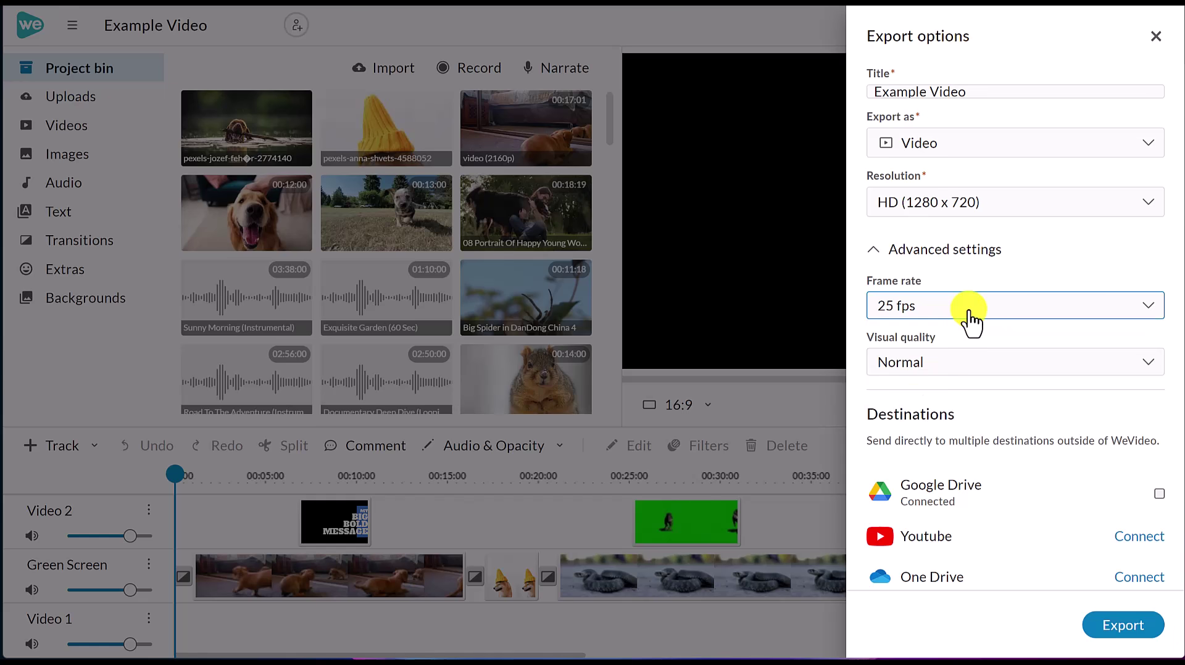
left_click(985, 369)
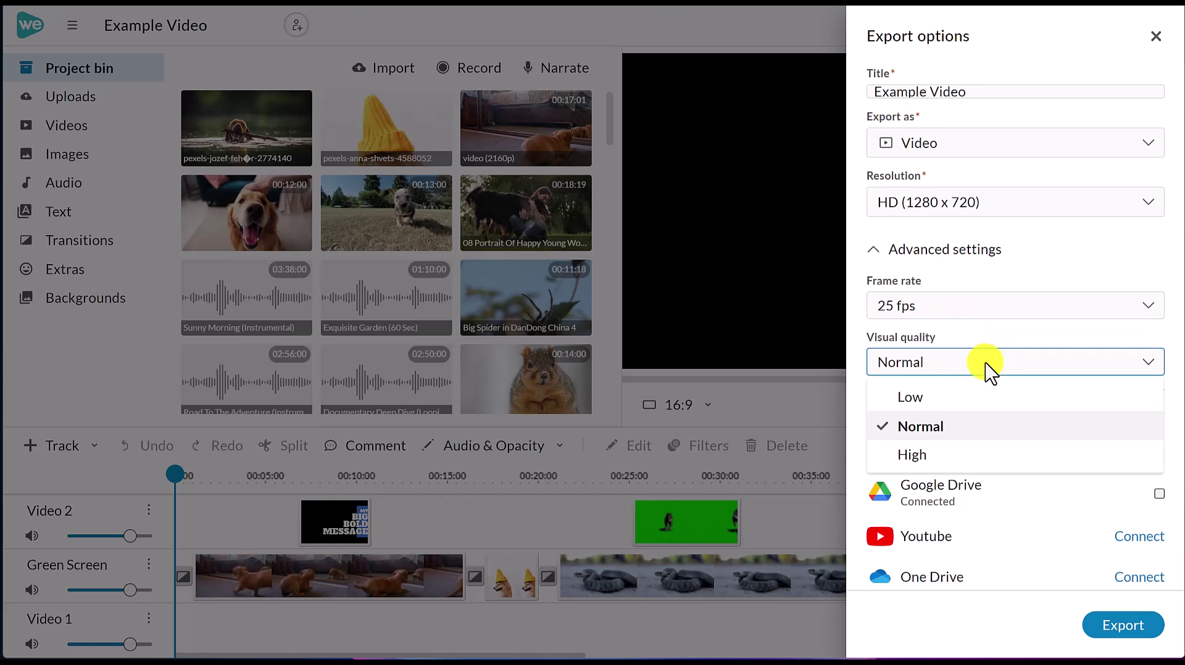
left_click(861, 479)
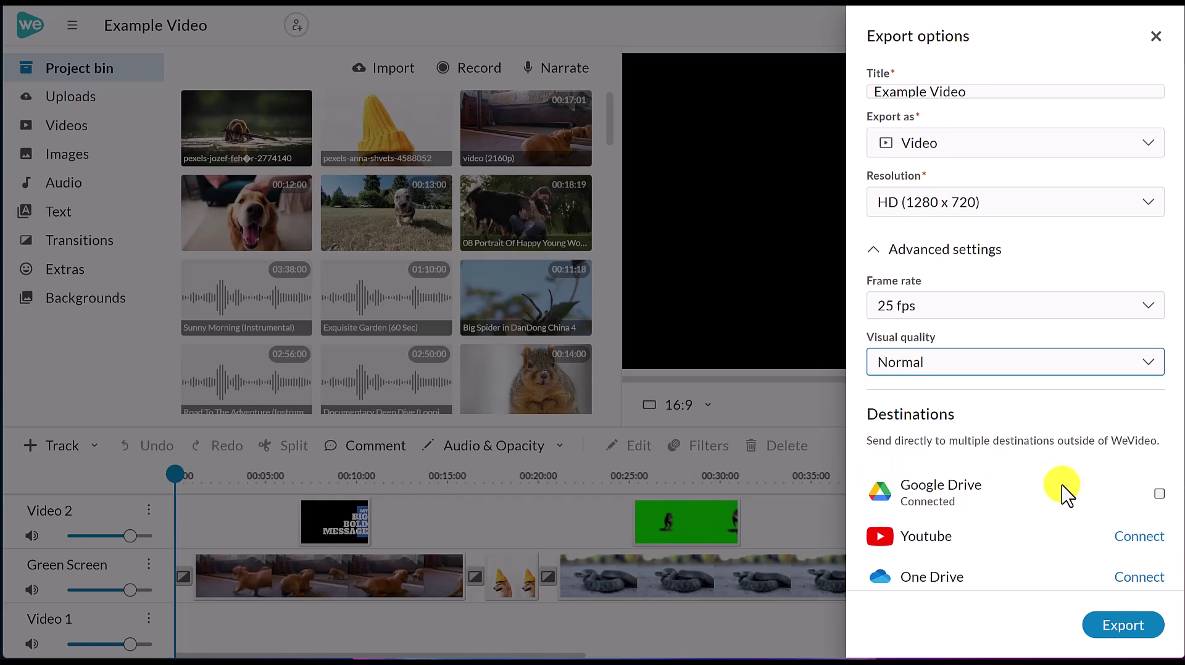
Step: Add Google Drive as an export destination and start exporting the video
left_click(1159, 494)
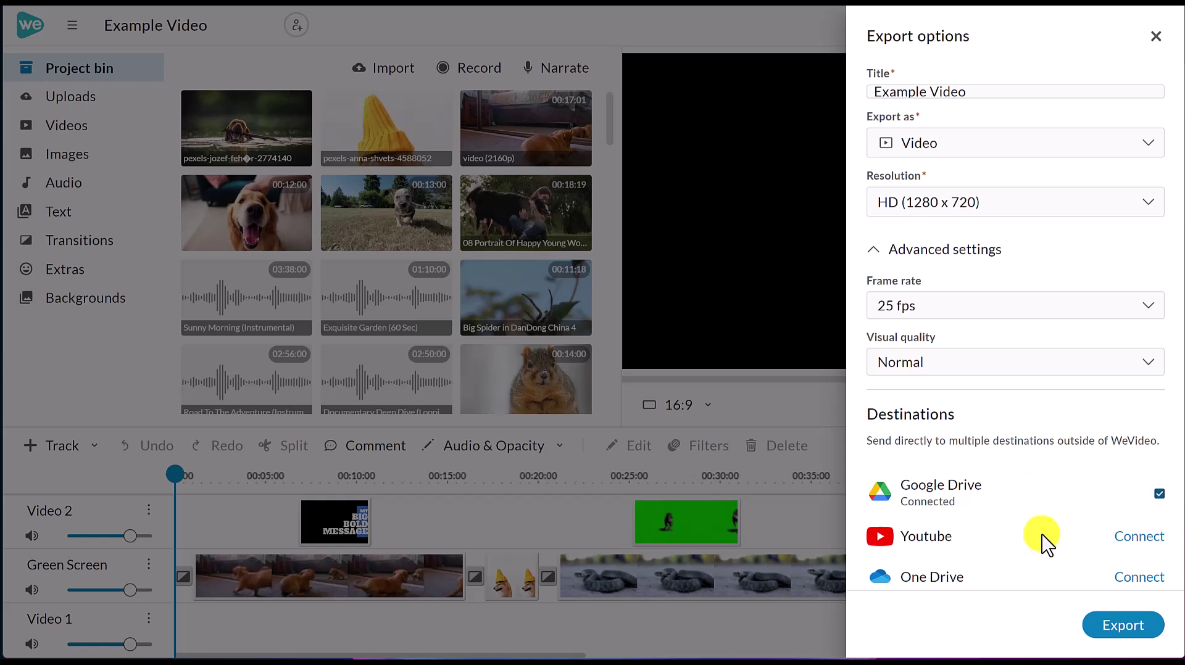
left_click(1116, 639)
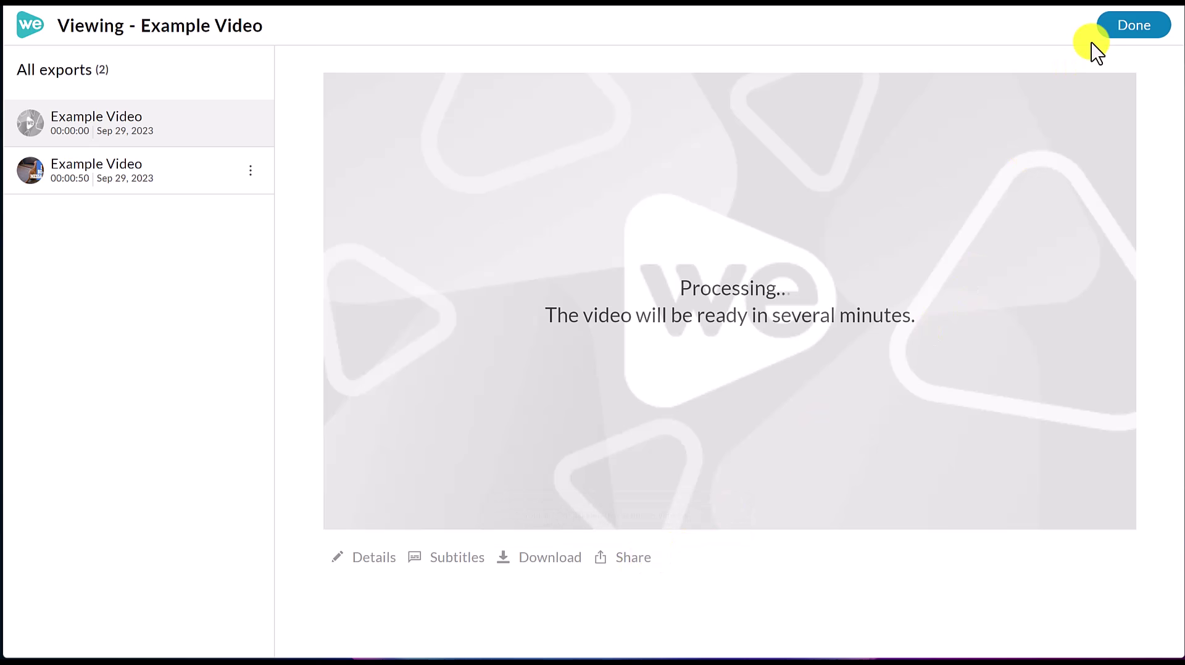
Step: Leave the exports view and reopen the Example Video project for editing
left_click(1138, 31)
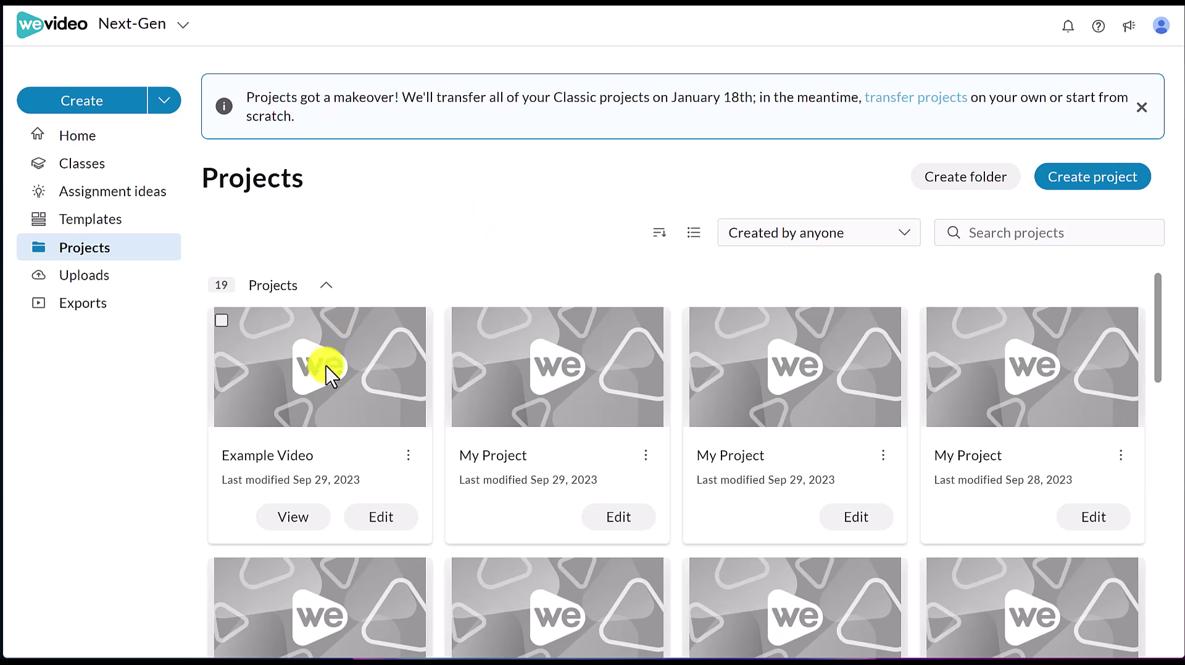
left_click(382, 520)
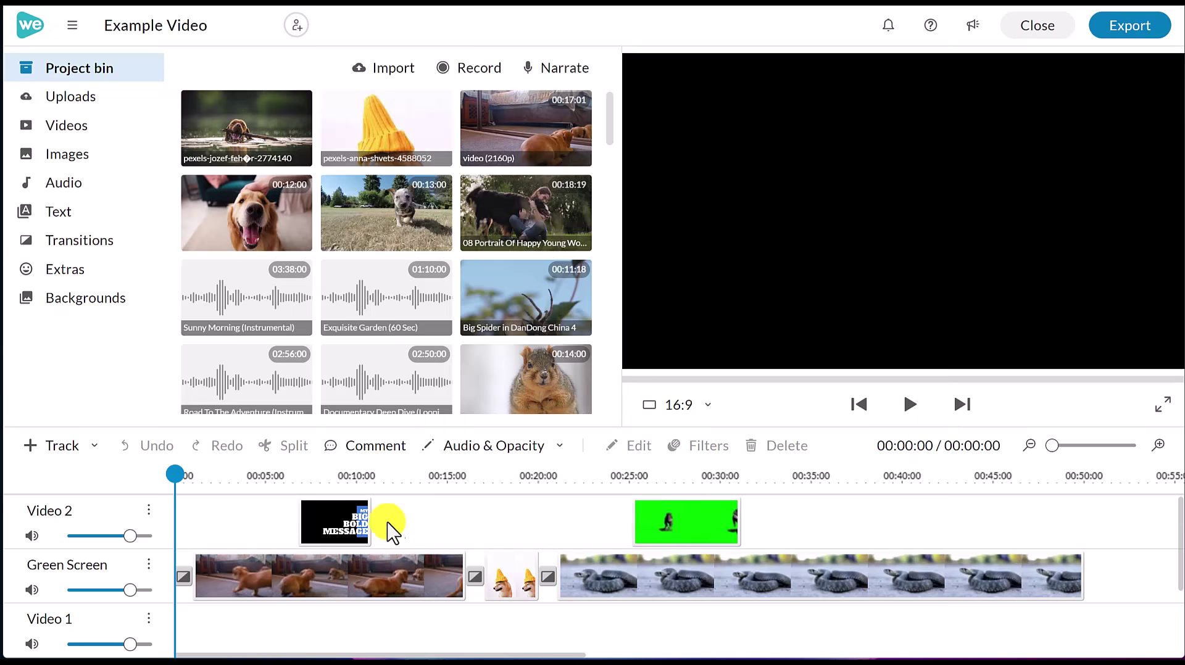